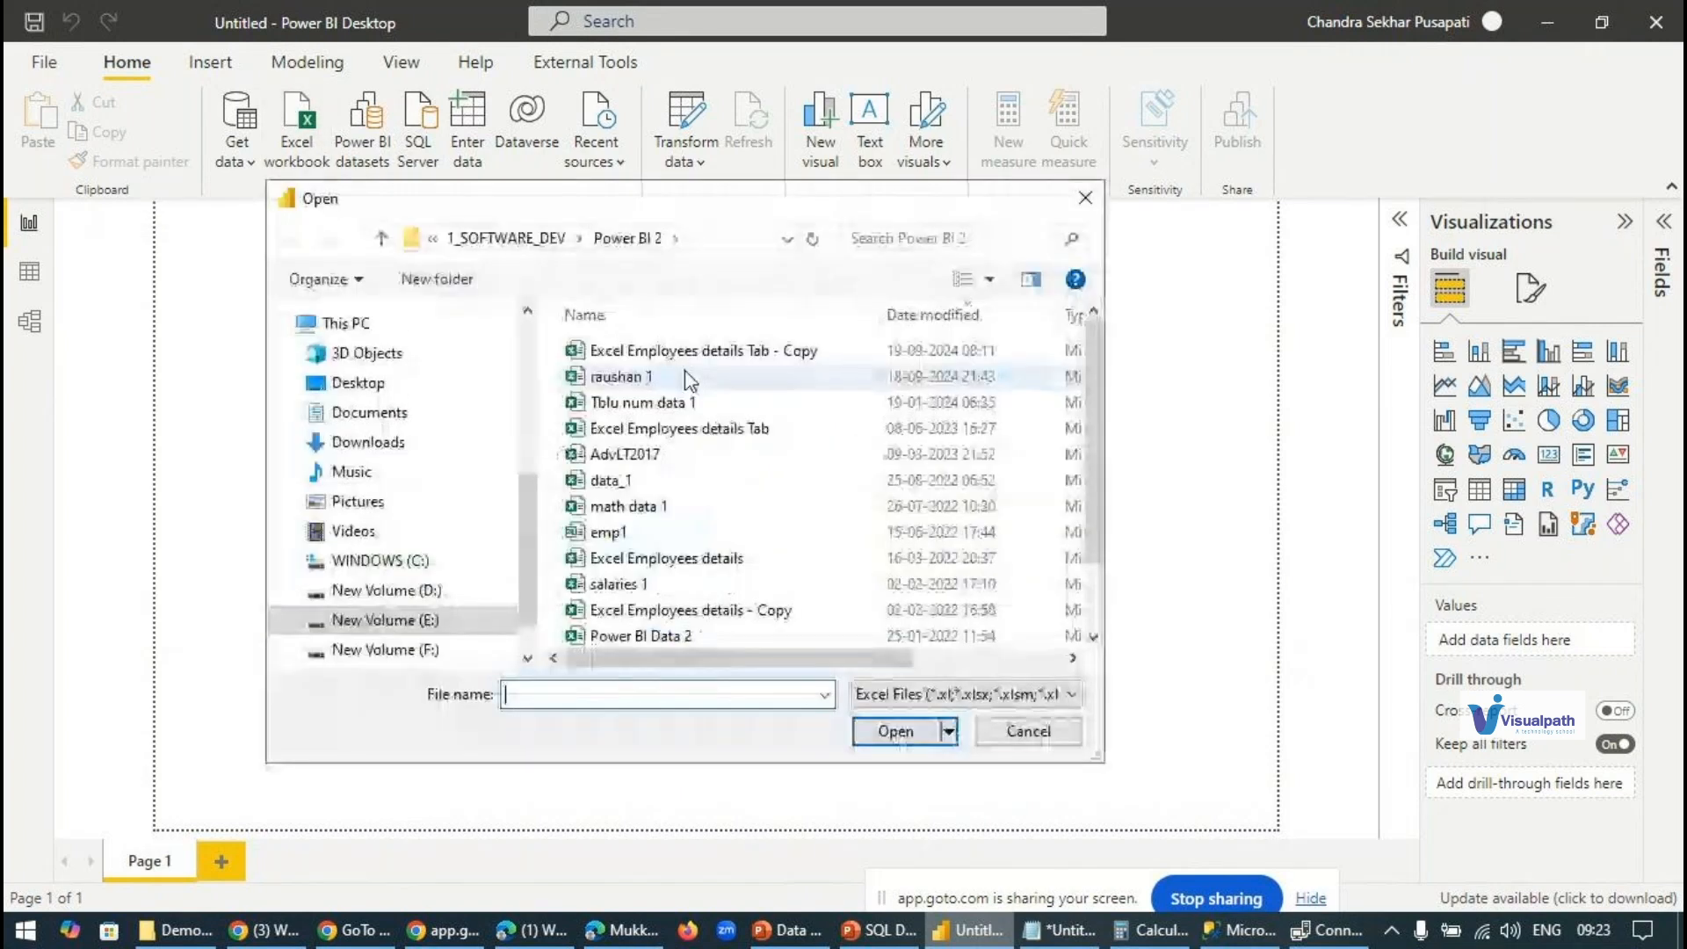
Step: Load the Employees details sheet from the Excel workbook "Excel Employees details Tab - Copy"
click(699, 356)
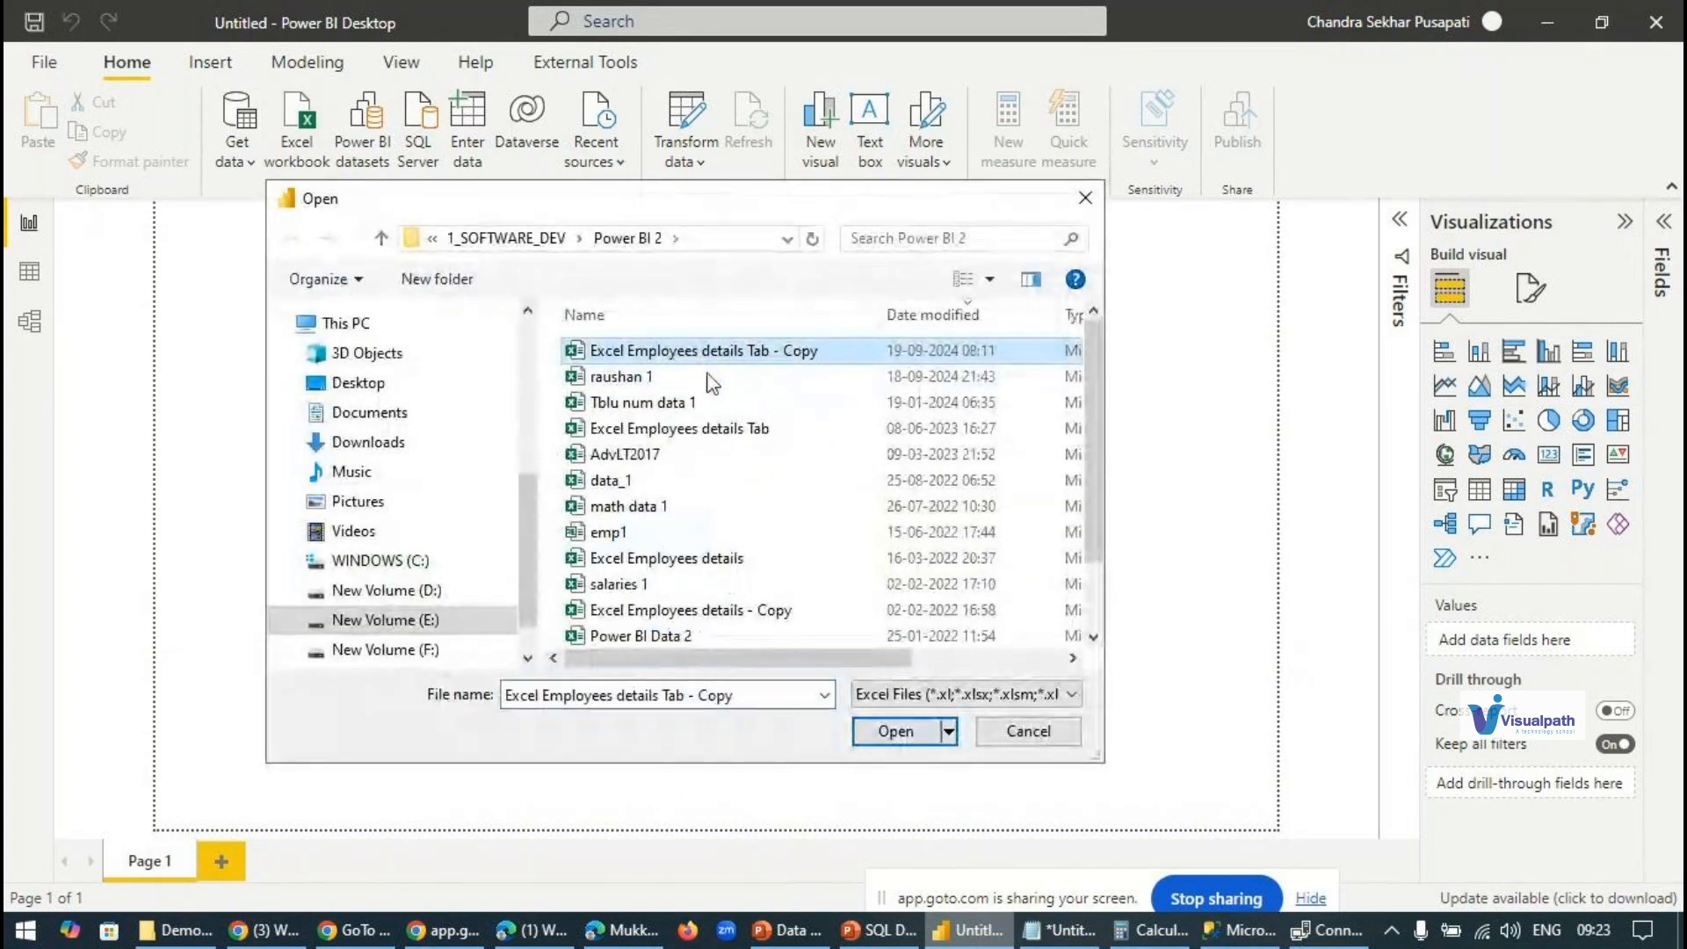
click(884, 736)
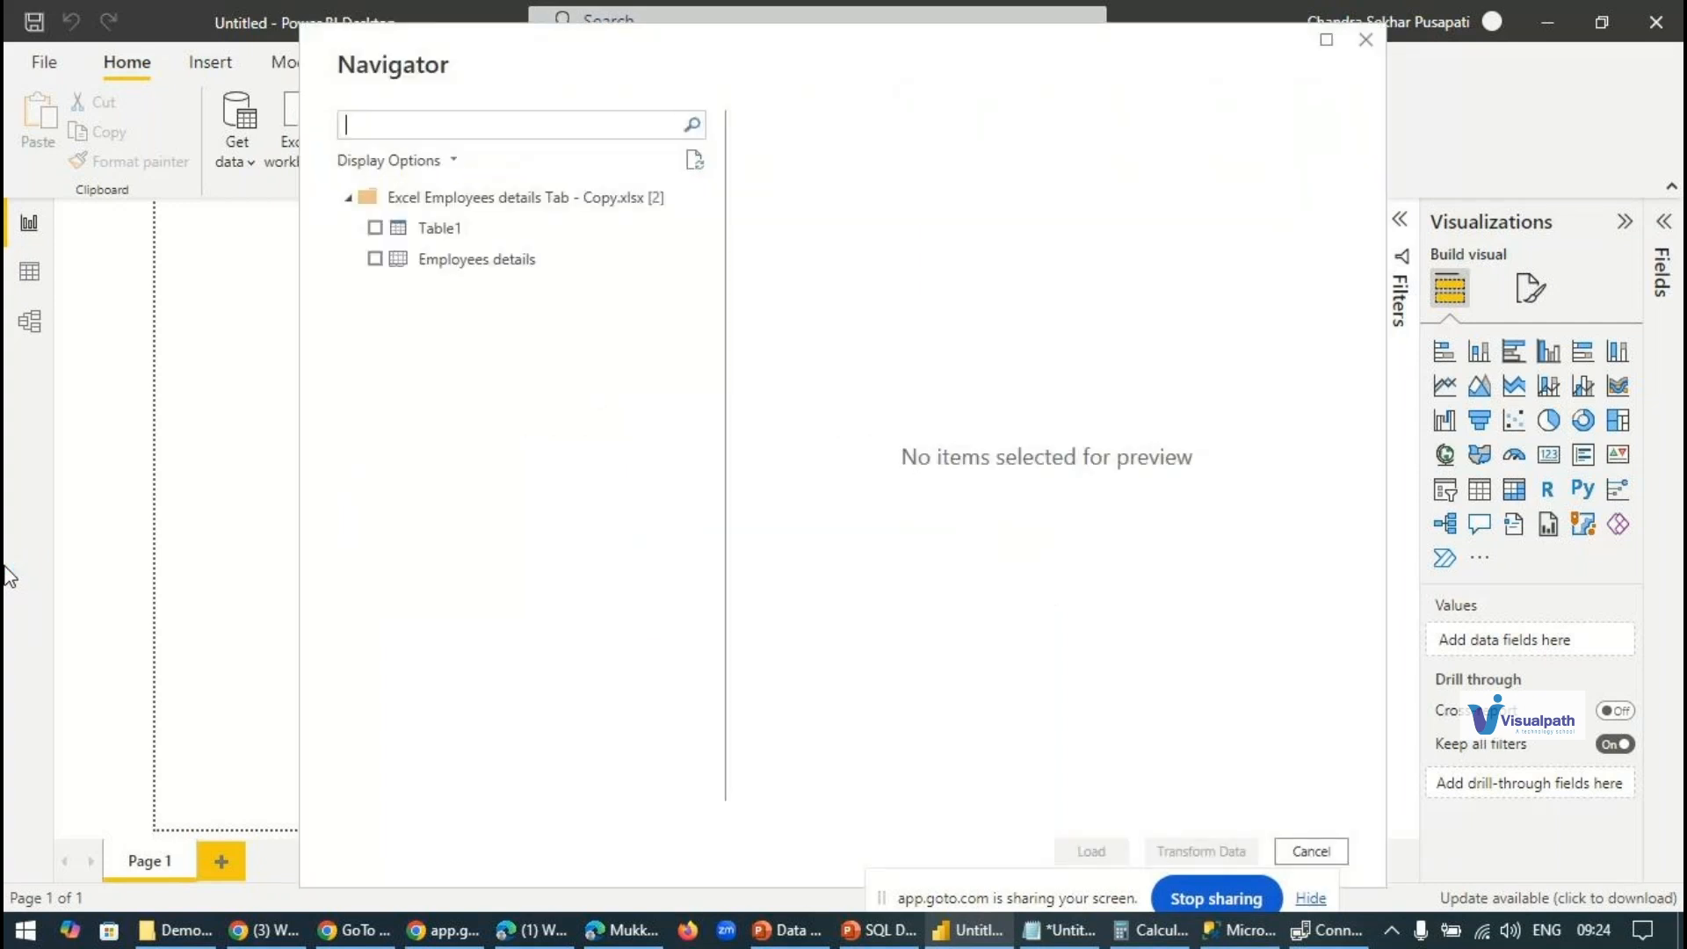
click(375, 259)
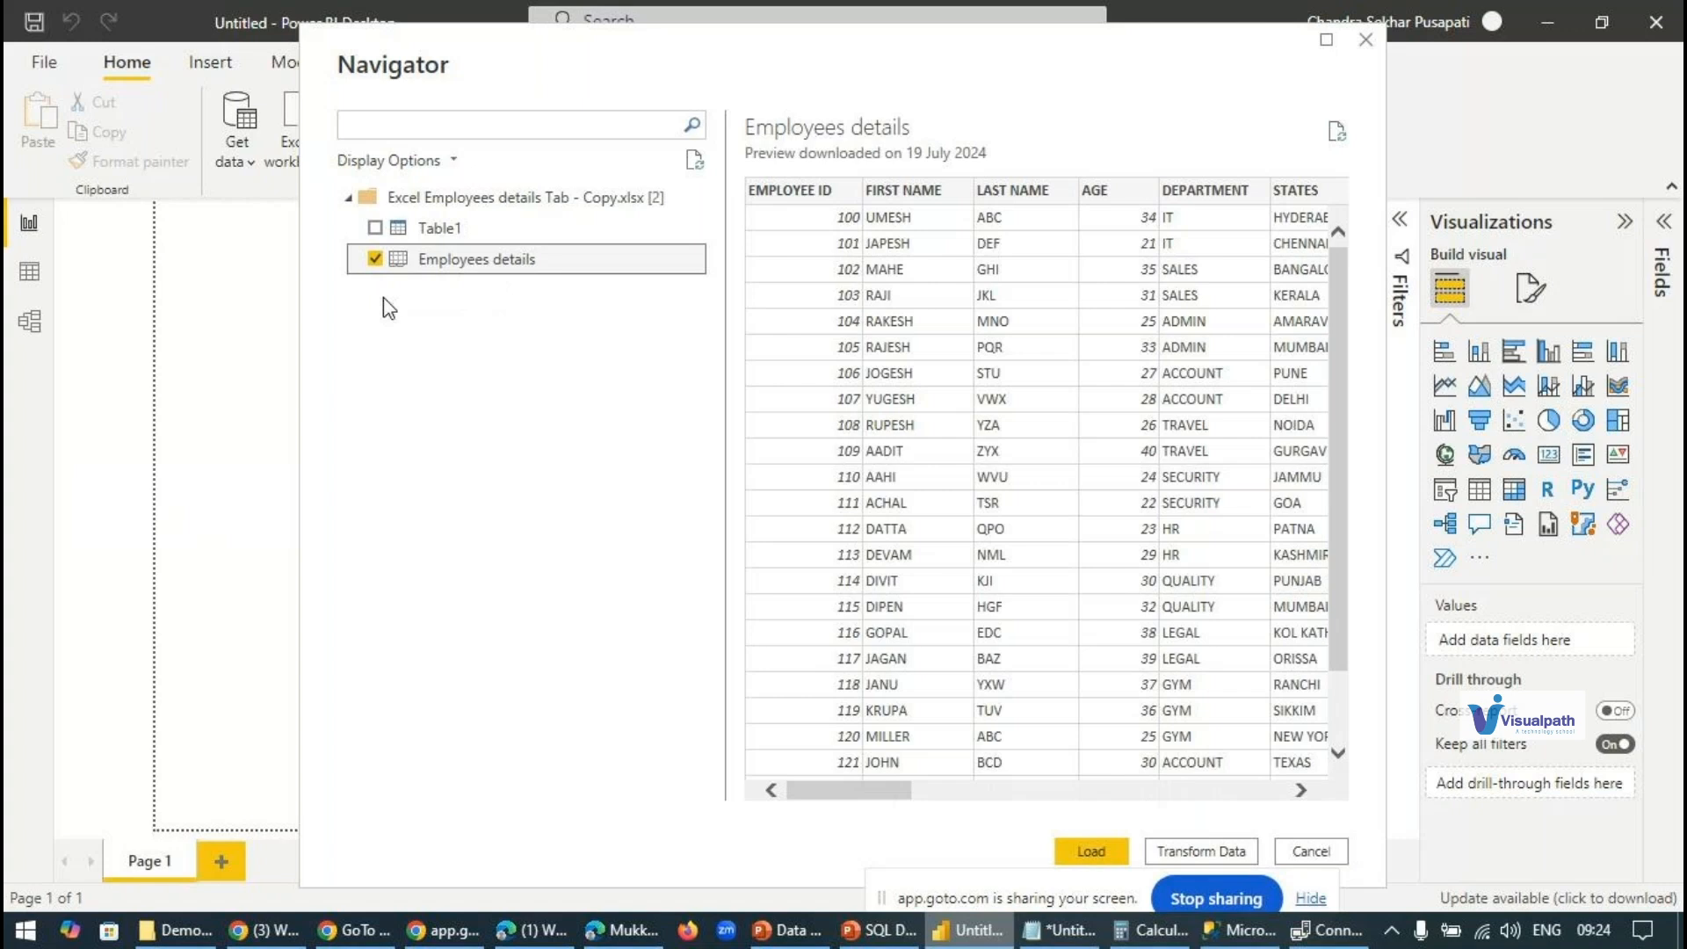
click(1082, 853)
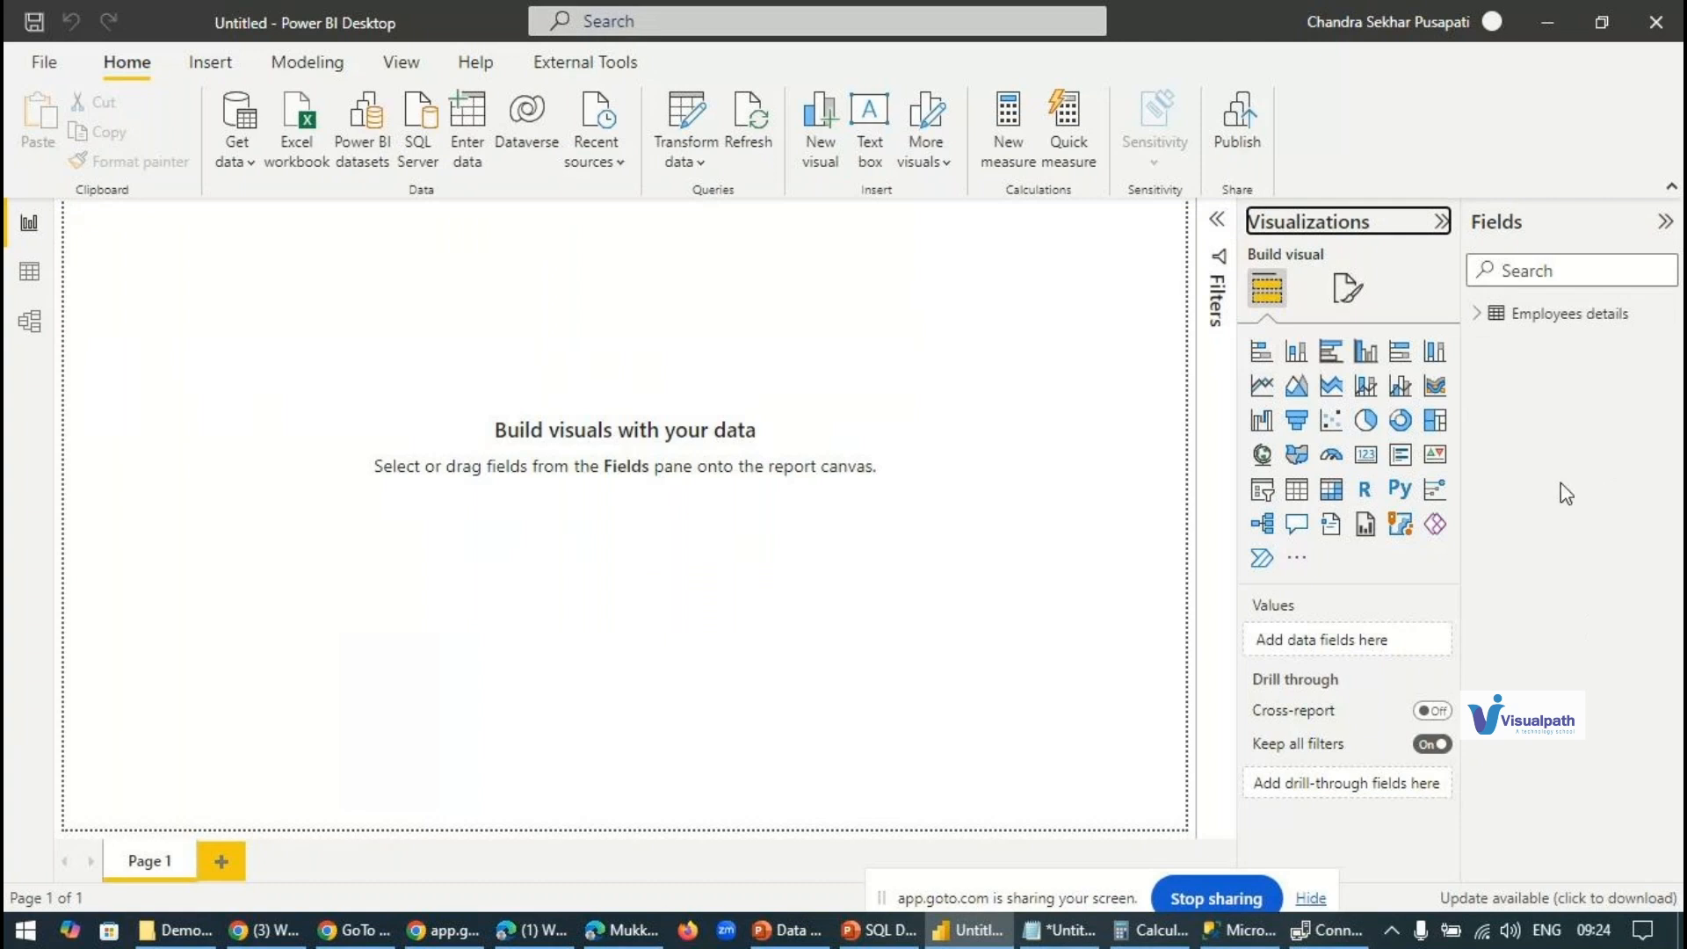
Step: Expand the Employees details field list, examine the loaded rows in the data view, and return to the report view
click(1479, 320)
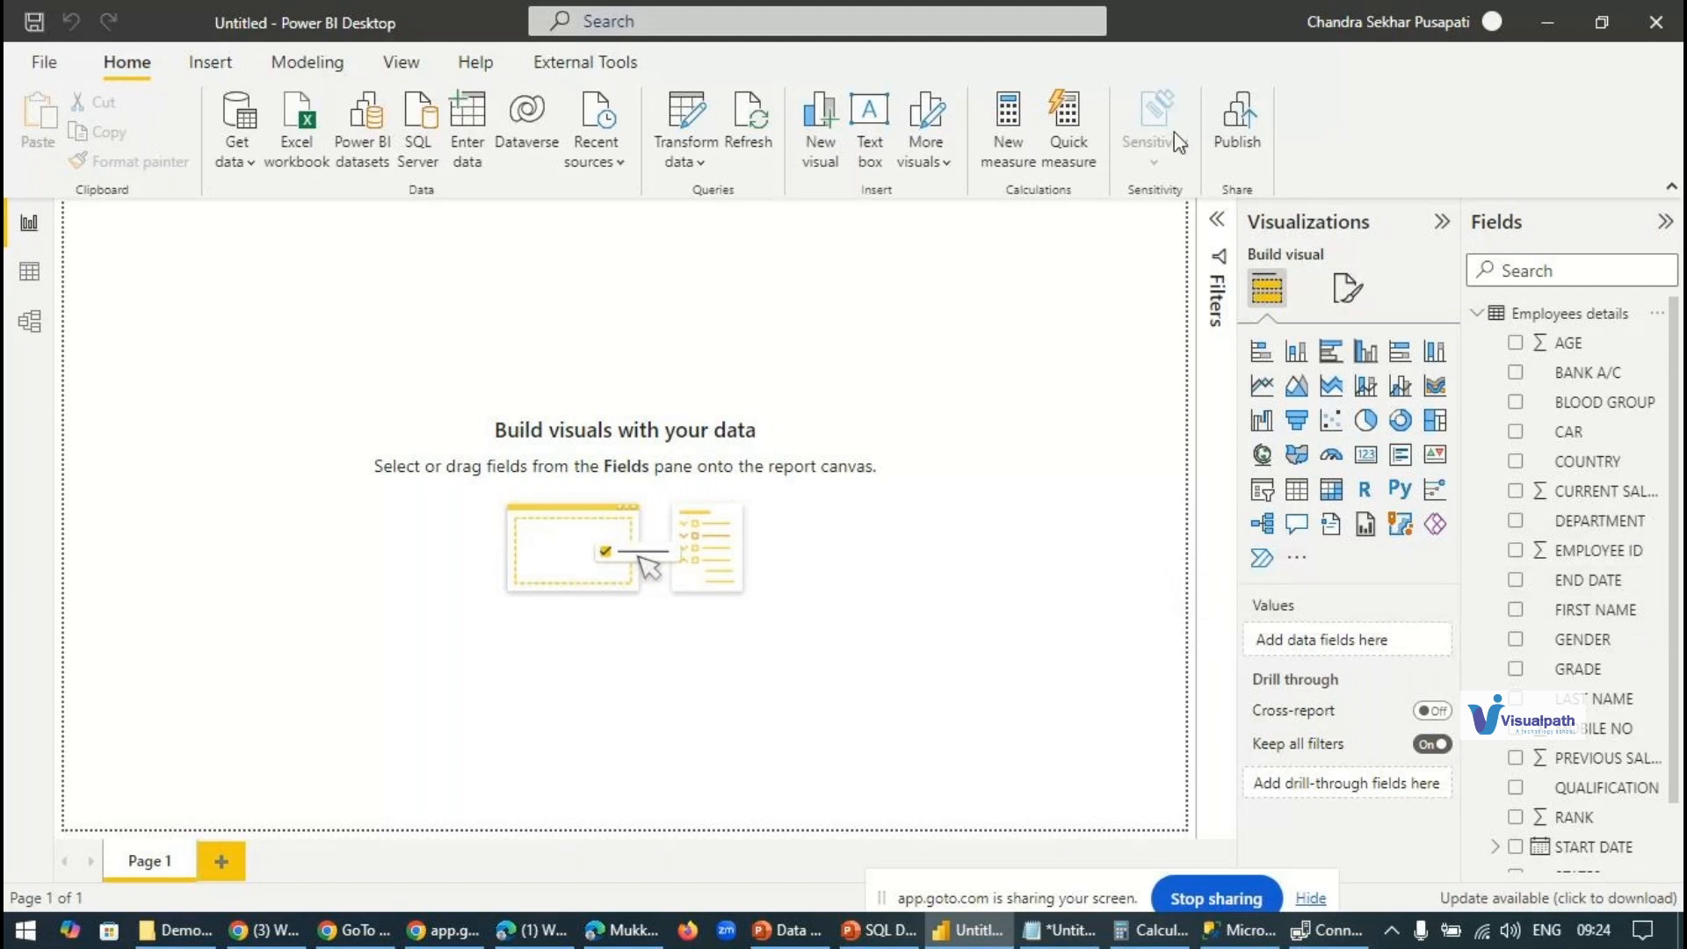
click(30, 275)
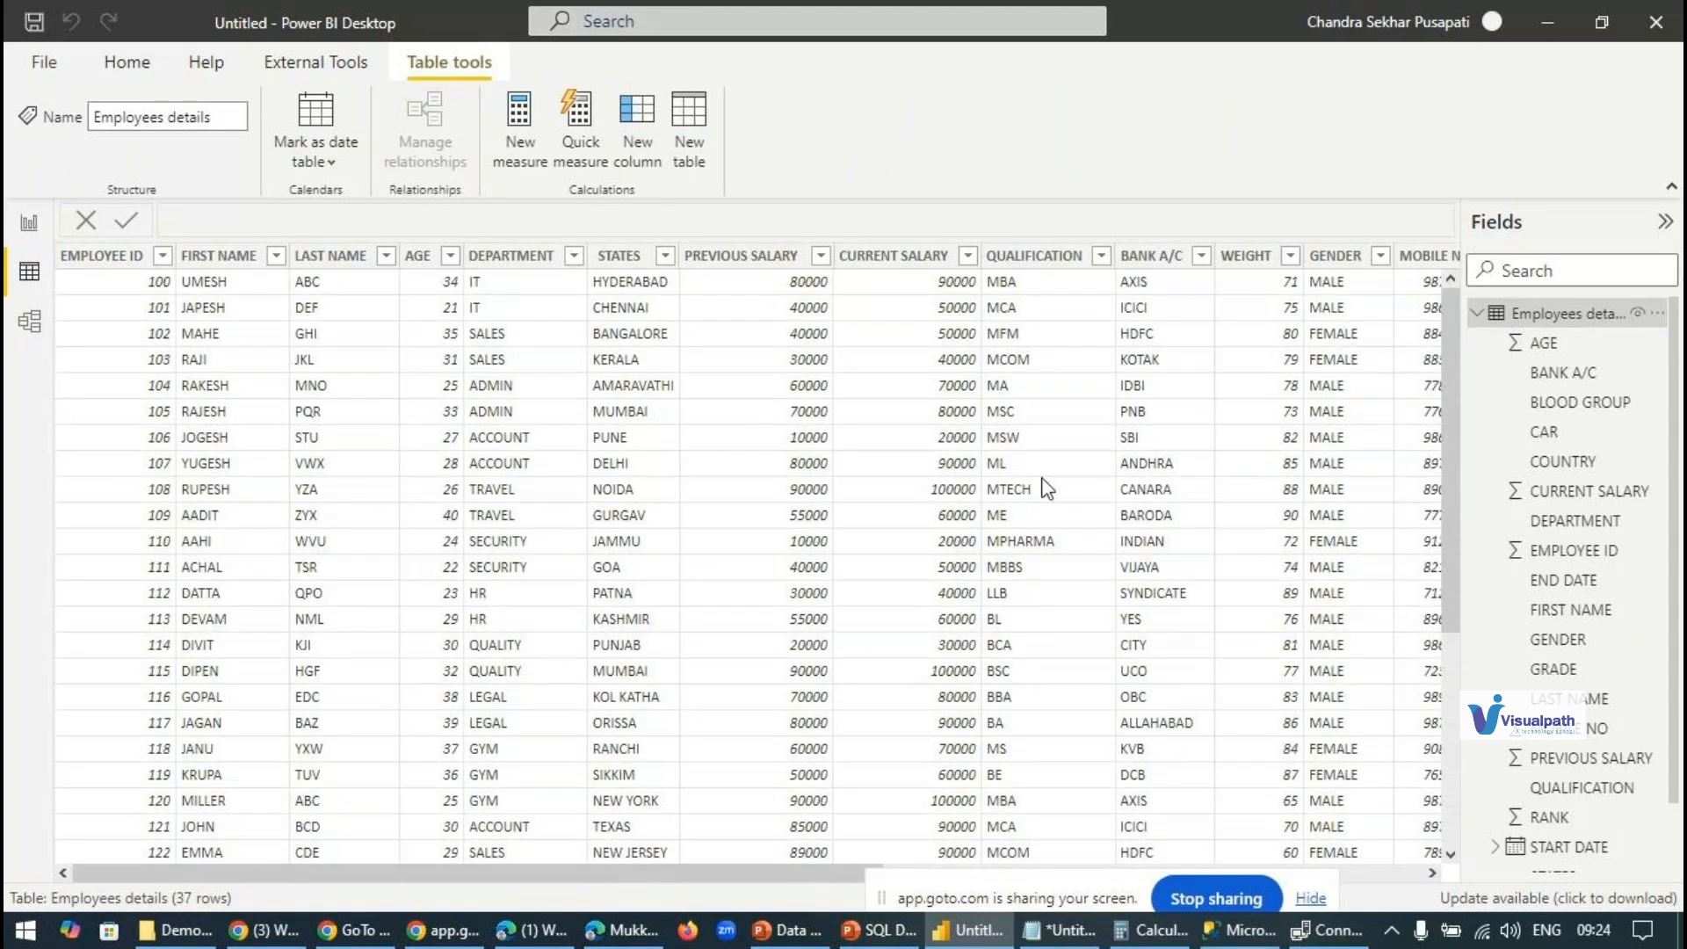
click(28, 230)
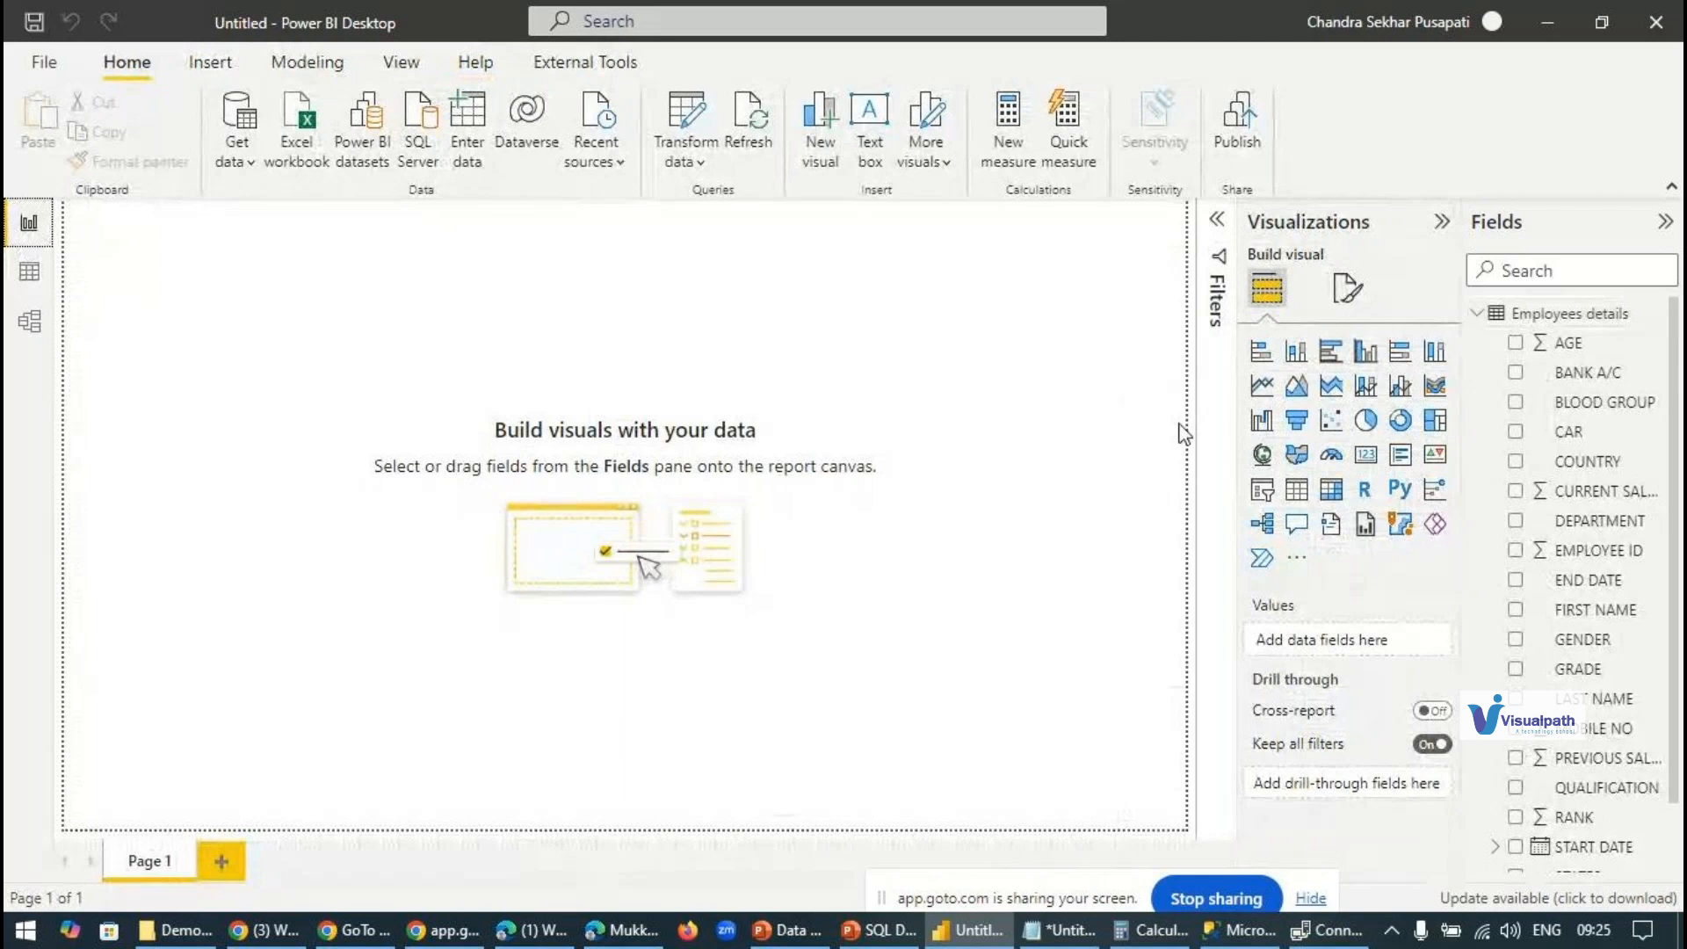
Step: Add a table visual to the report page, collapse the filters, and enlarge the visual to roughly twice its width
click(1297, 489)
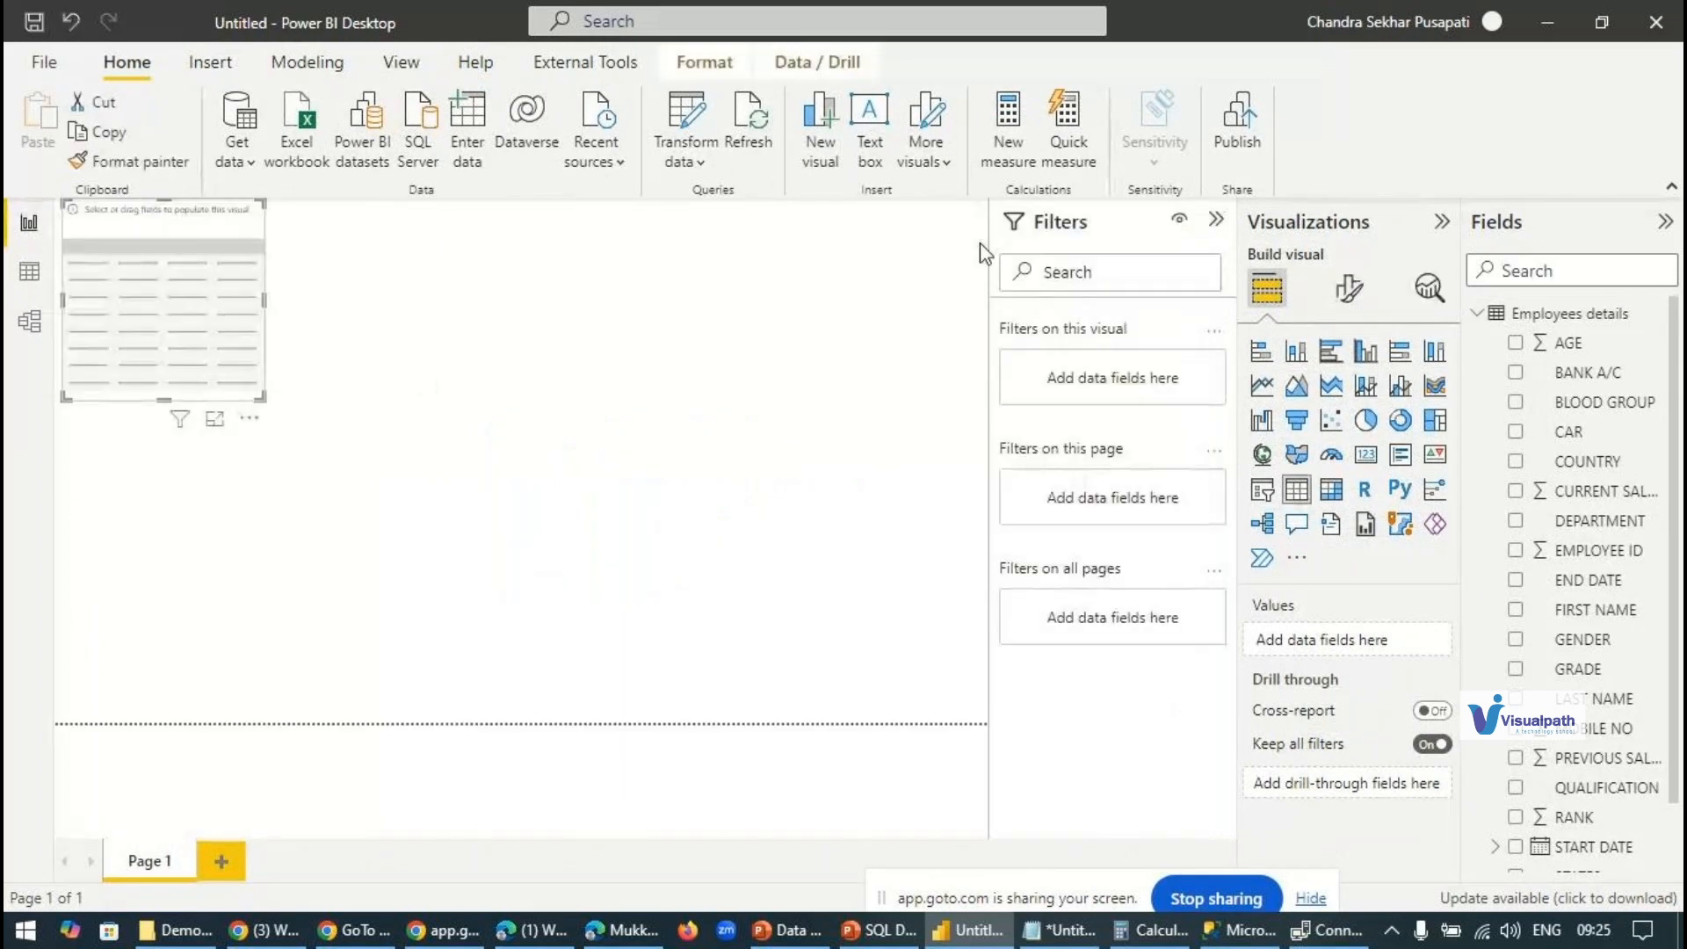
click(1216, 220)
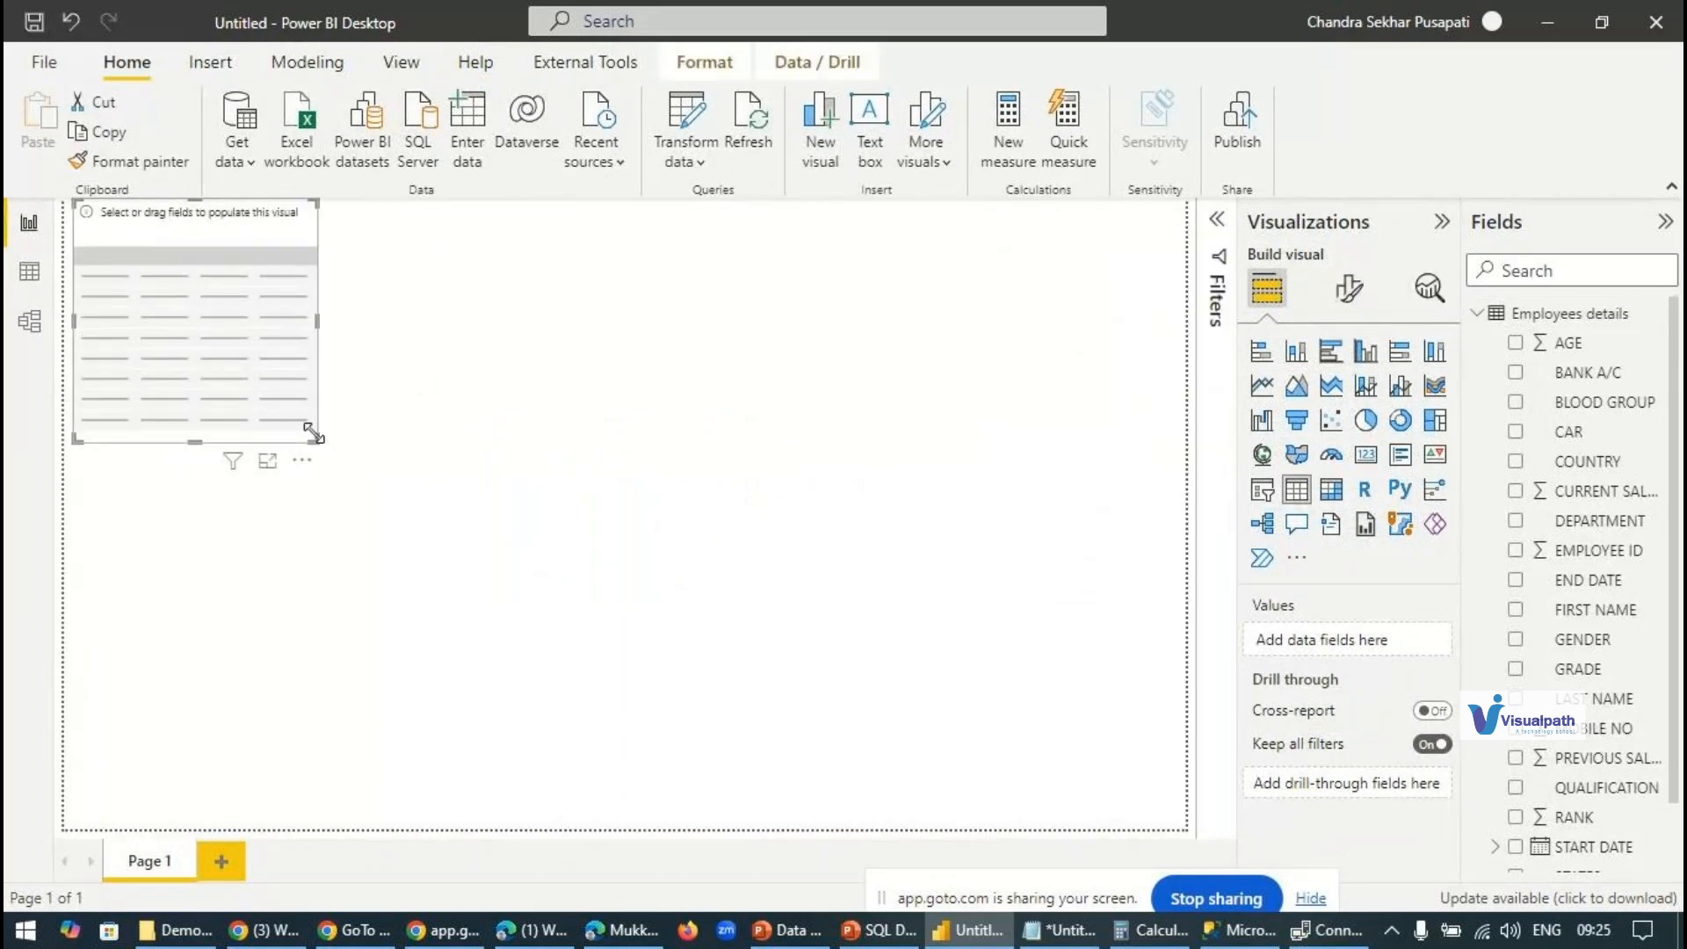
drag(313, 433, 547, 522)
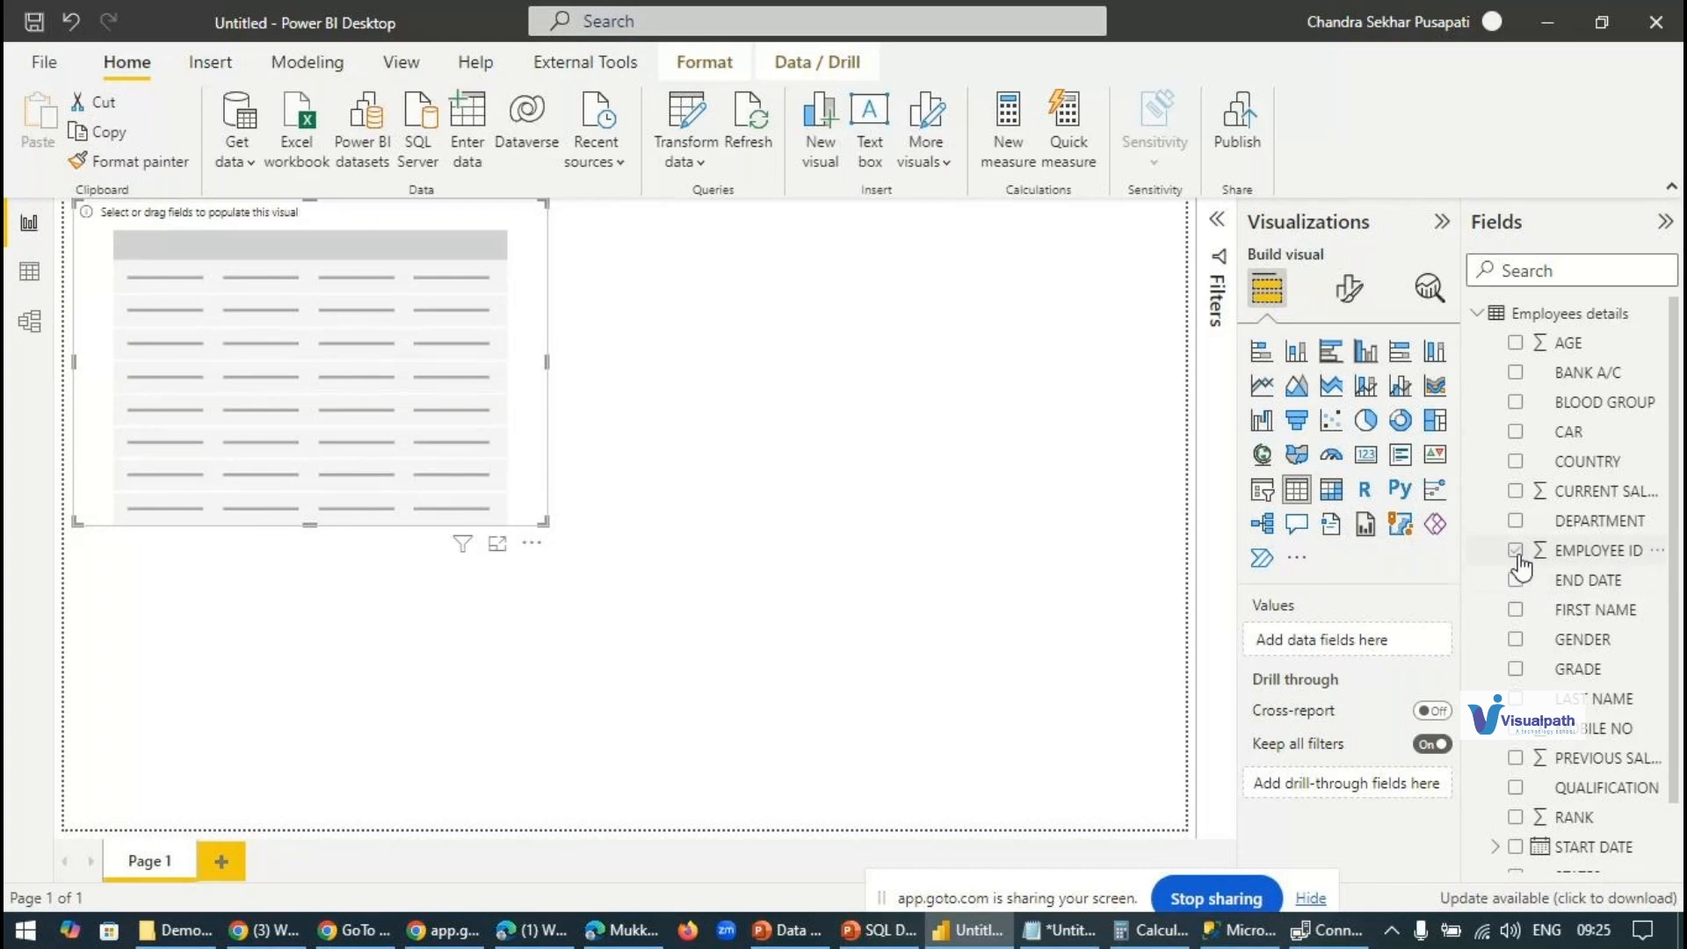
Step: Add EMPLOYEE ID to the table visual and set it to Don't summarize
click(1518, 554)
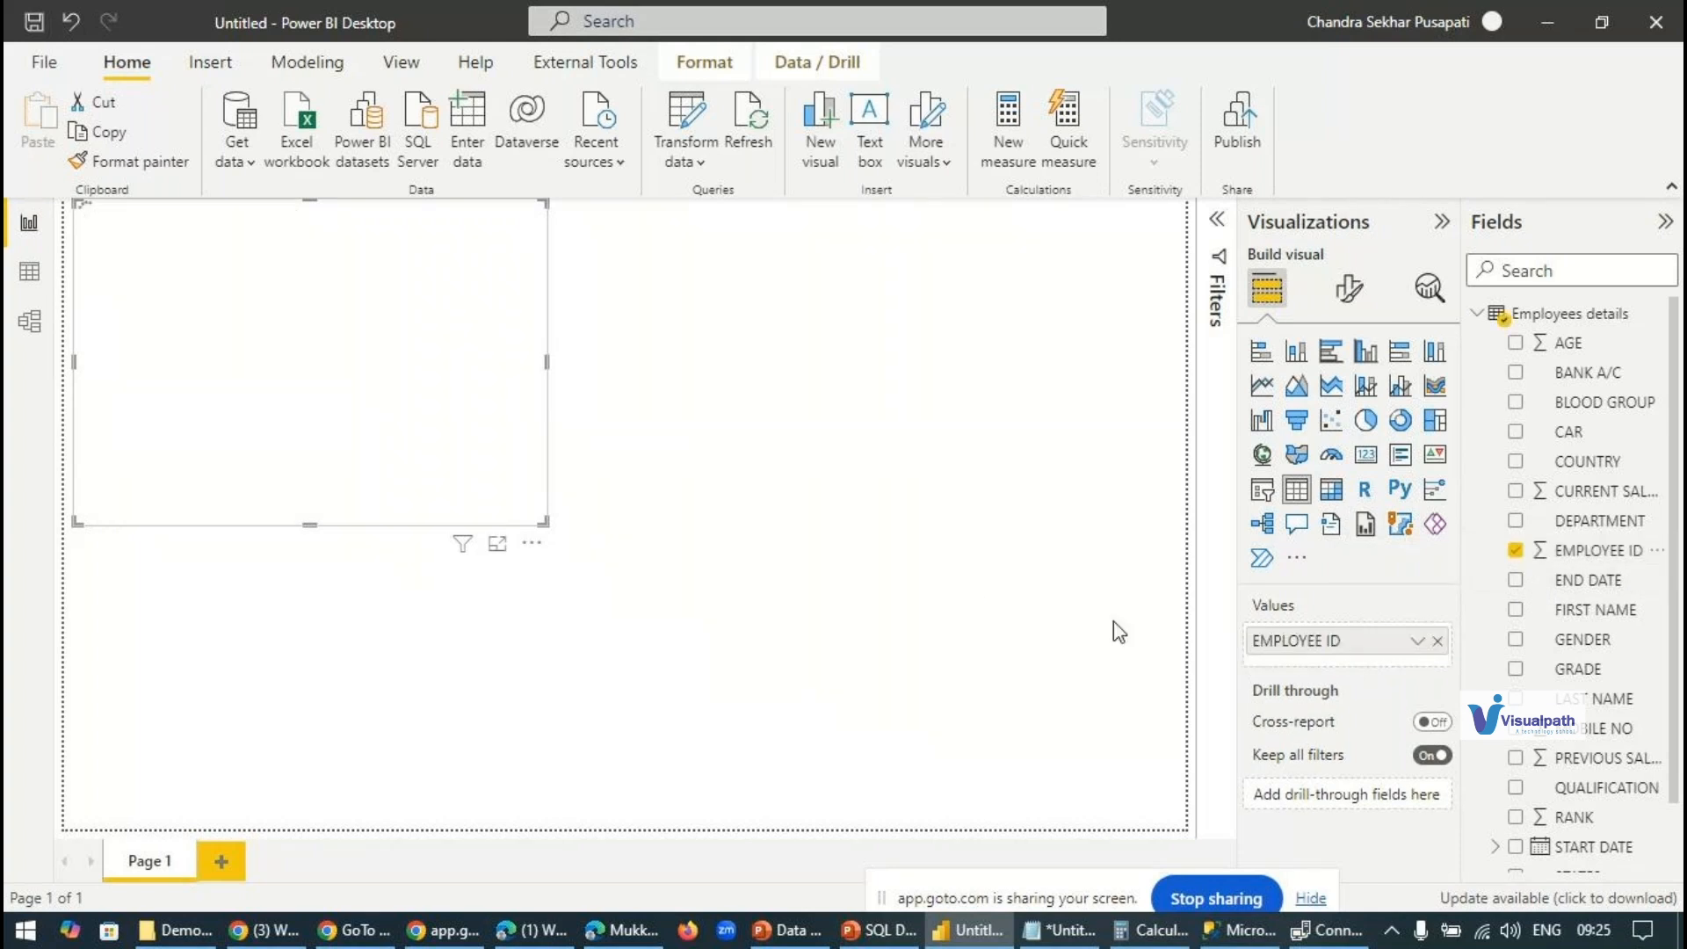
click(1419, 642)
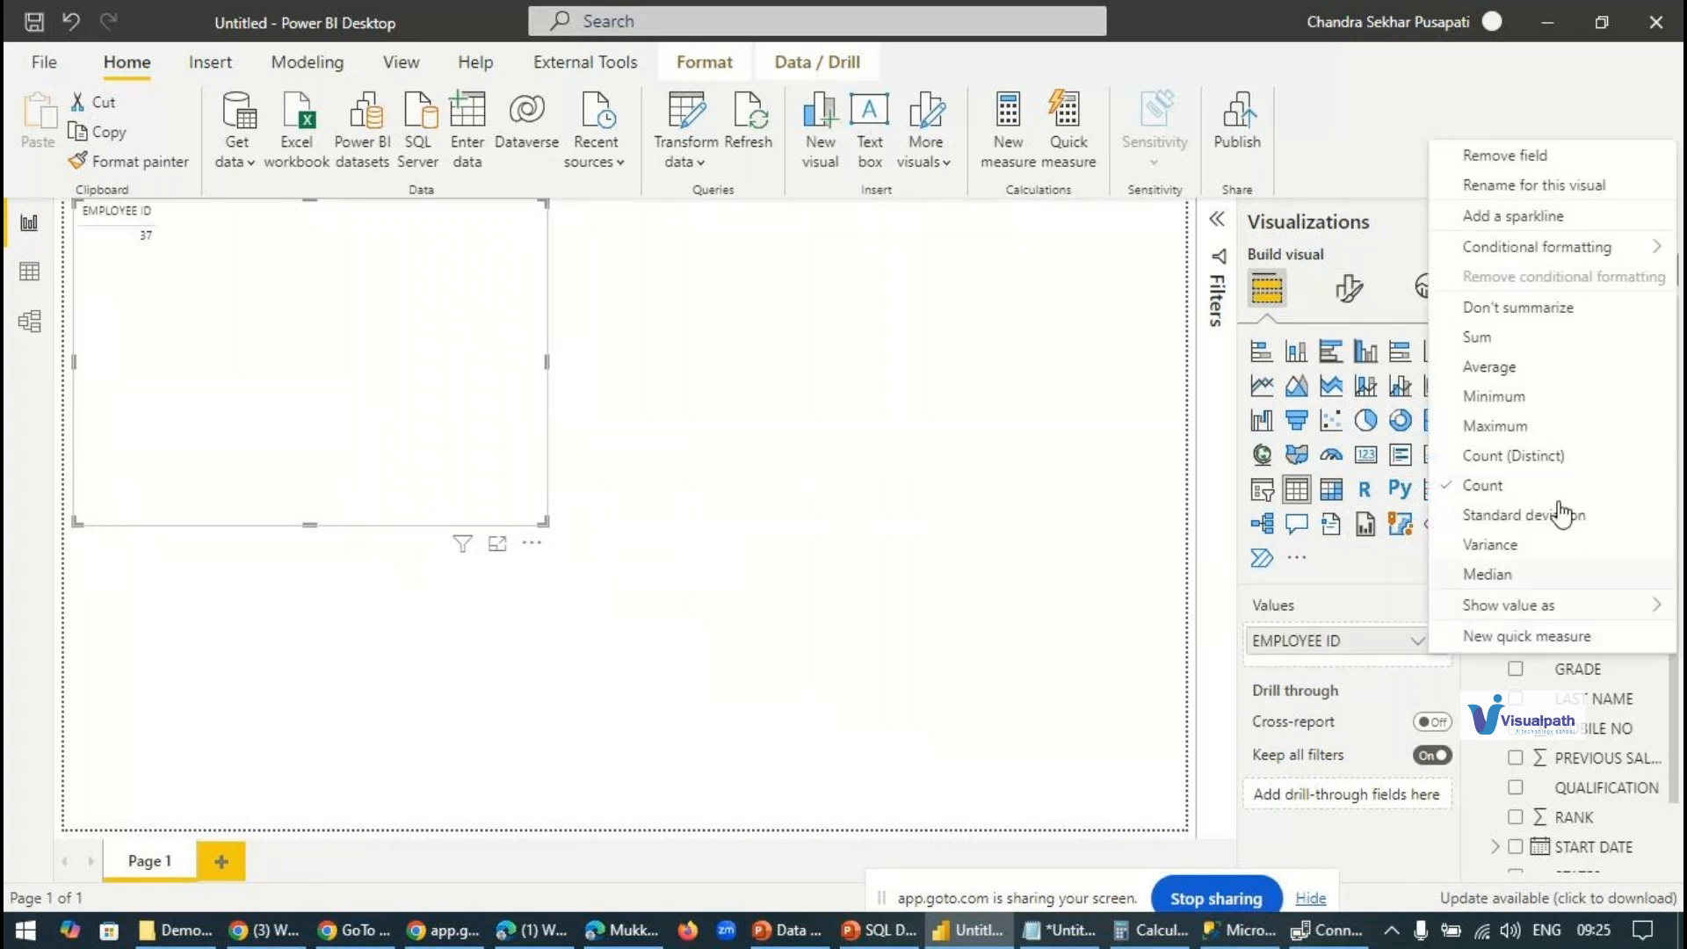
click(1589, 309)
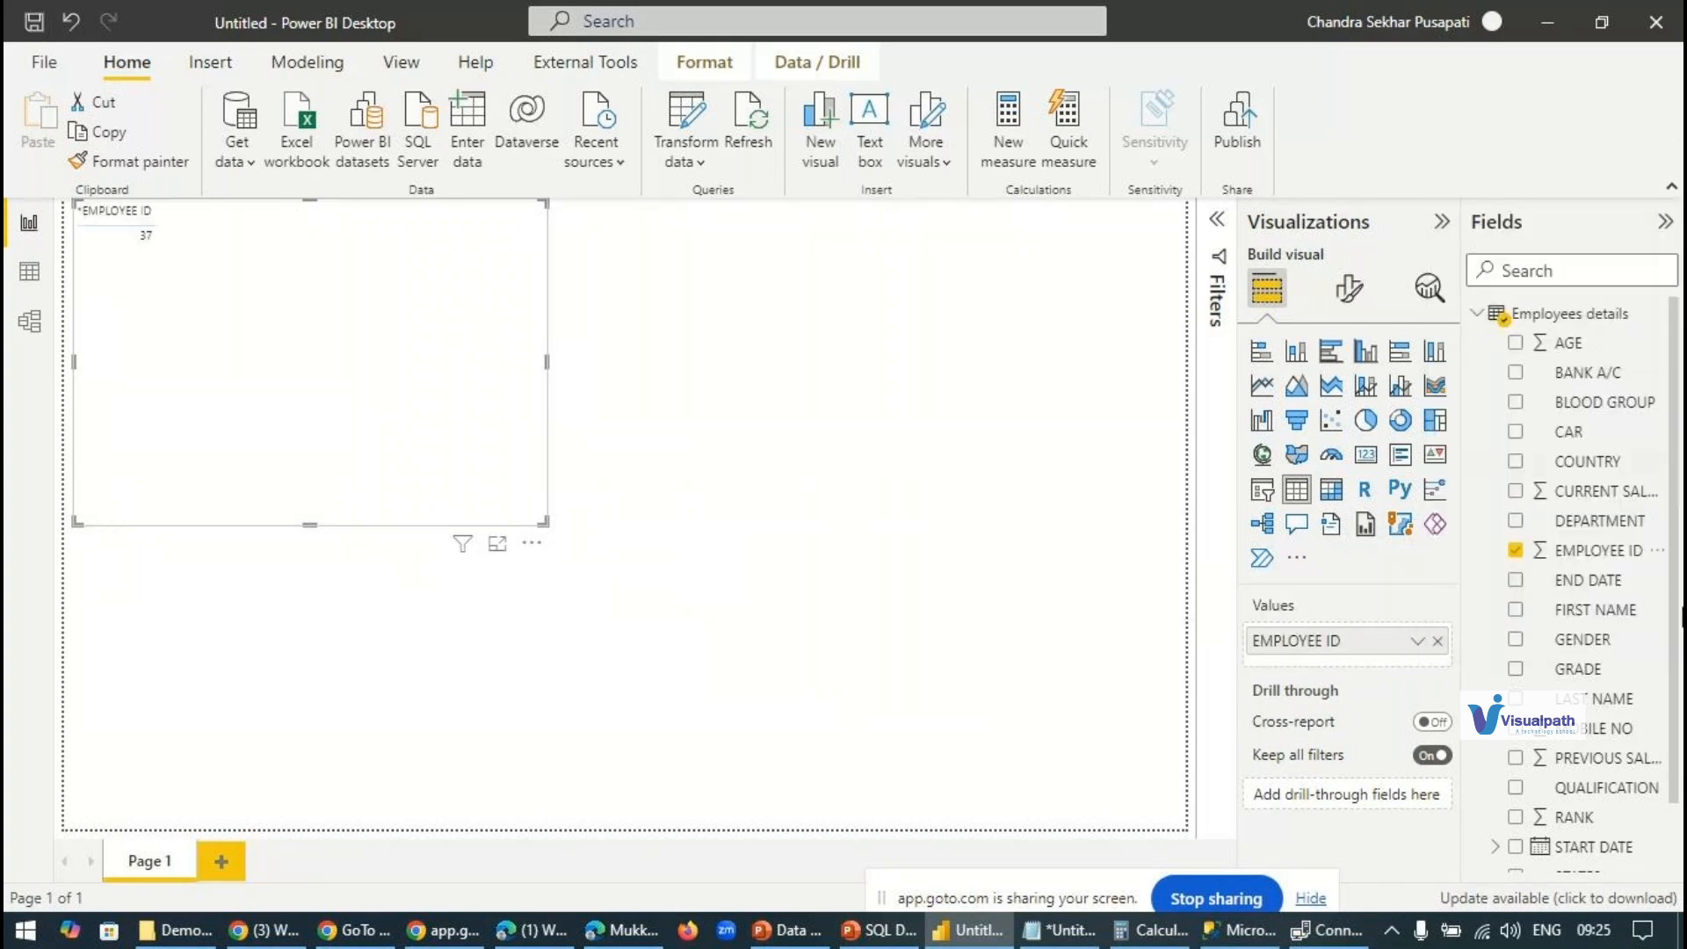
Step: Add DEPARTMENT, FIRST NAME, LAST NAME, CURRENT SALARY and PREVIOUS SALARY to the table visual, and widen it to fit all columns
click(1516, 523)
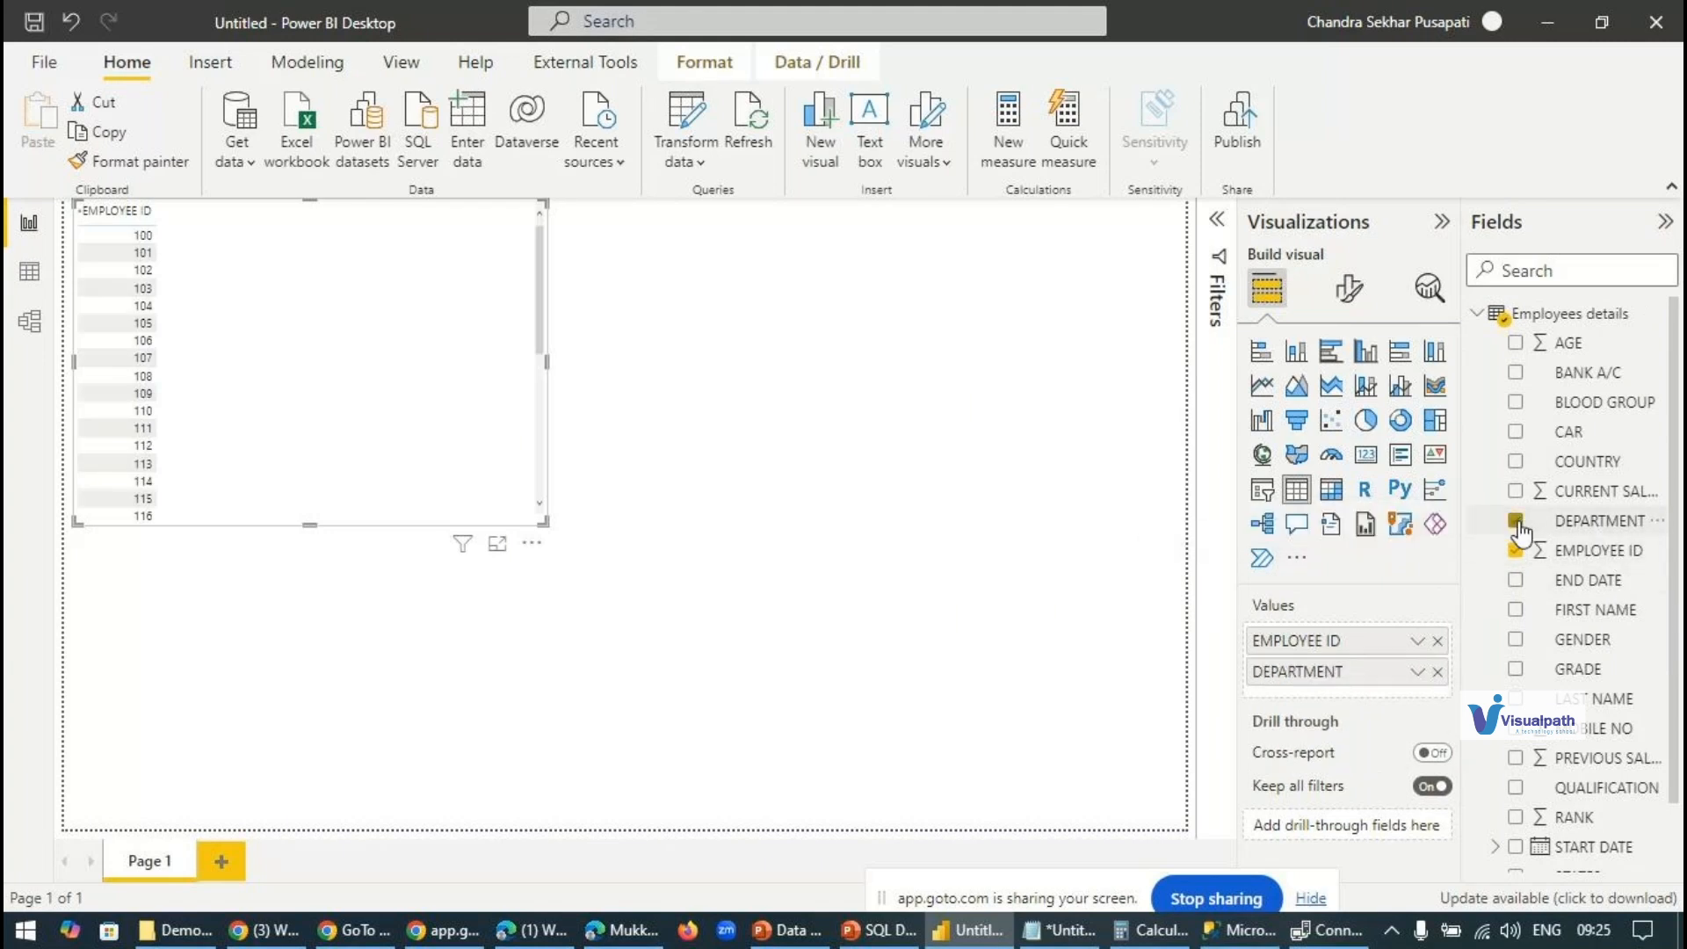
click(1518, 613)
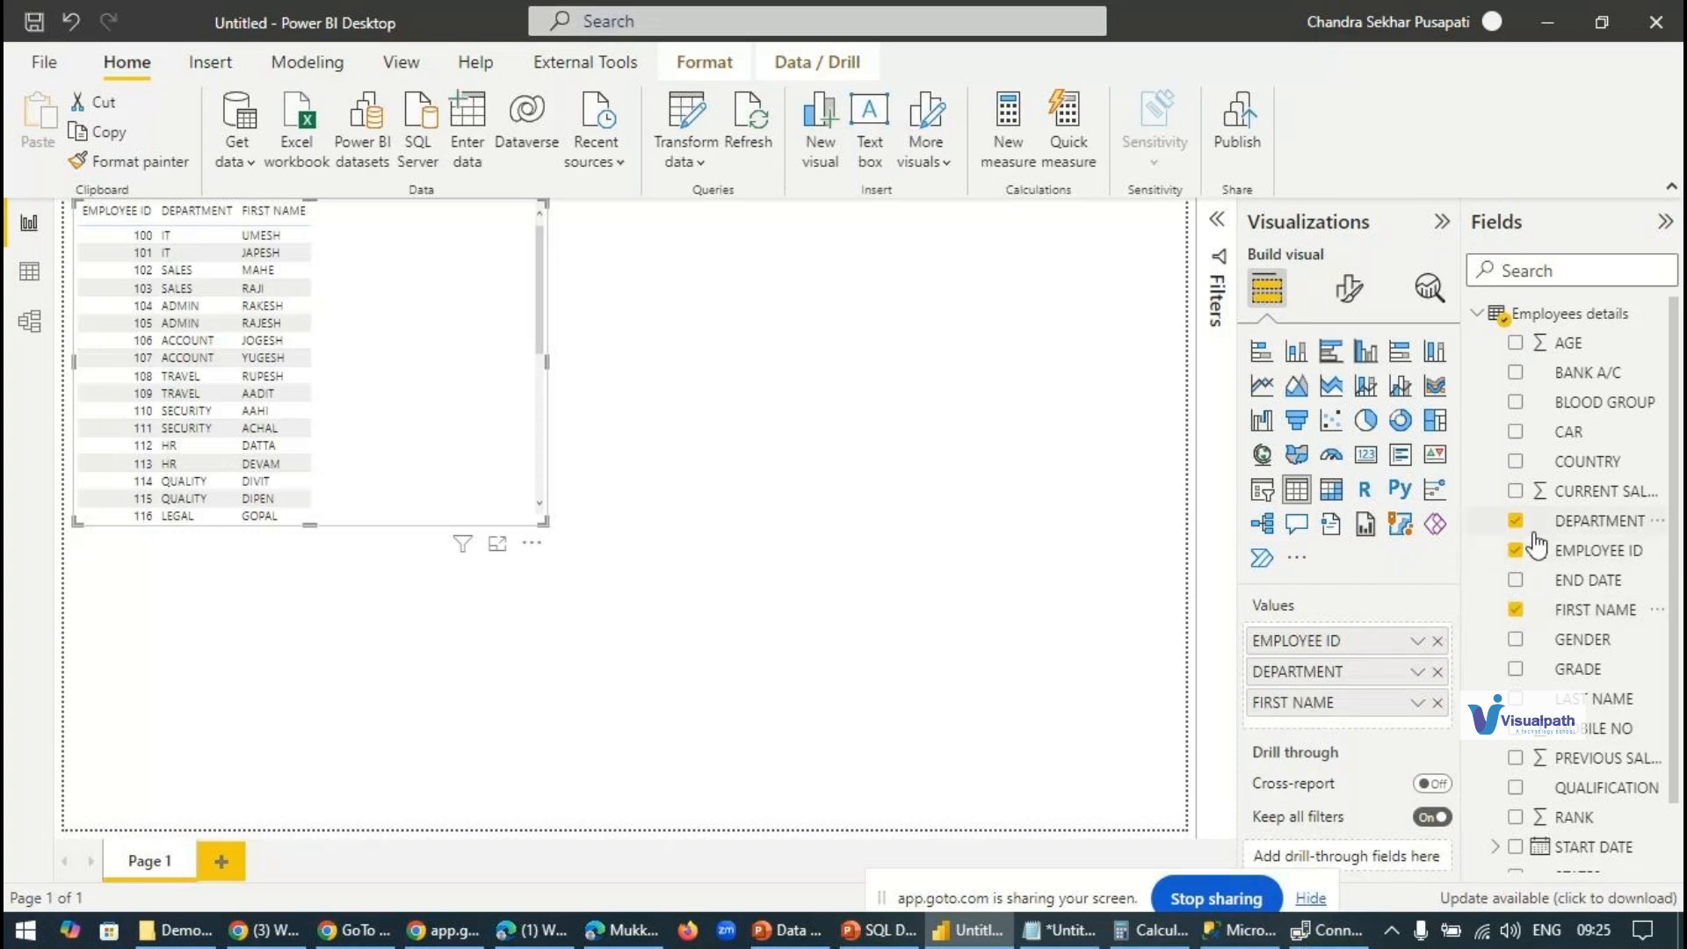
click(1516, 700)
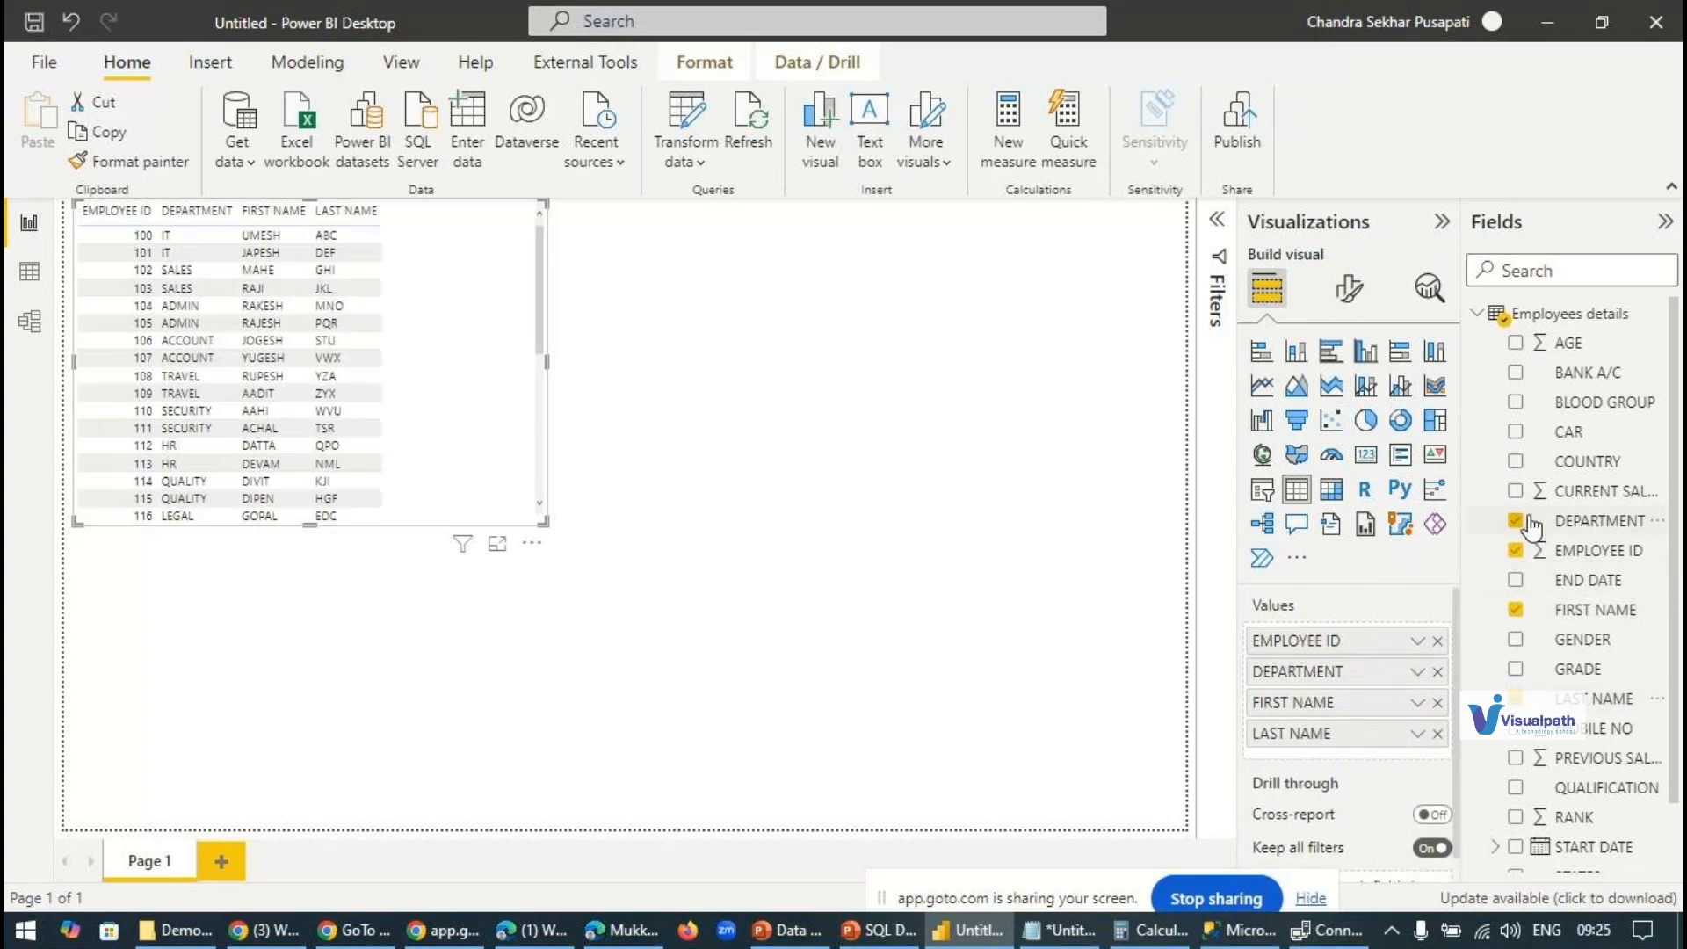
click(1516, 492)
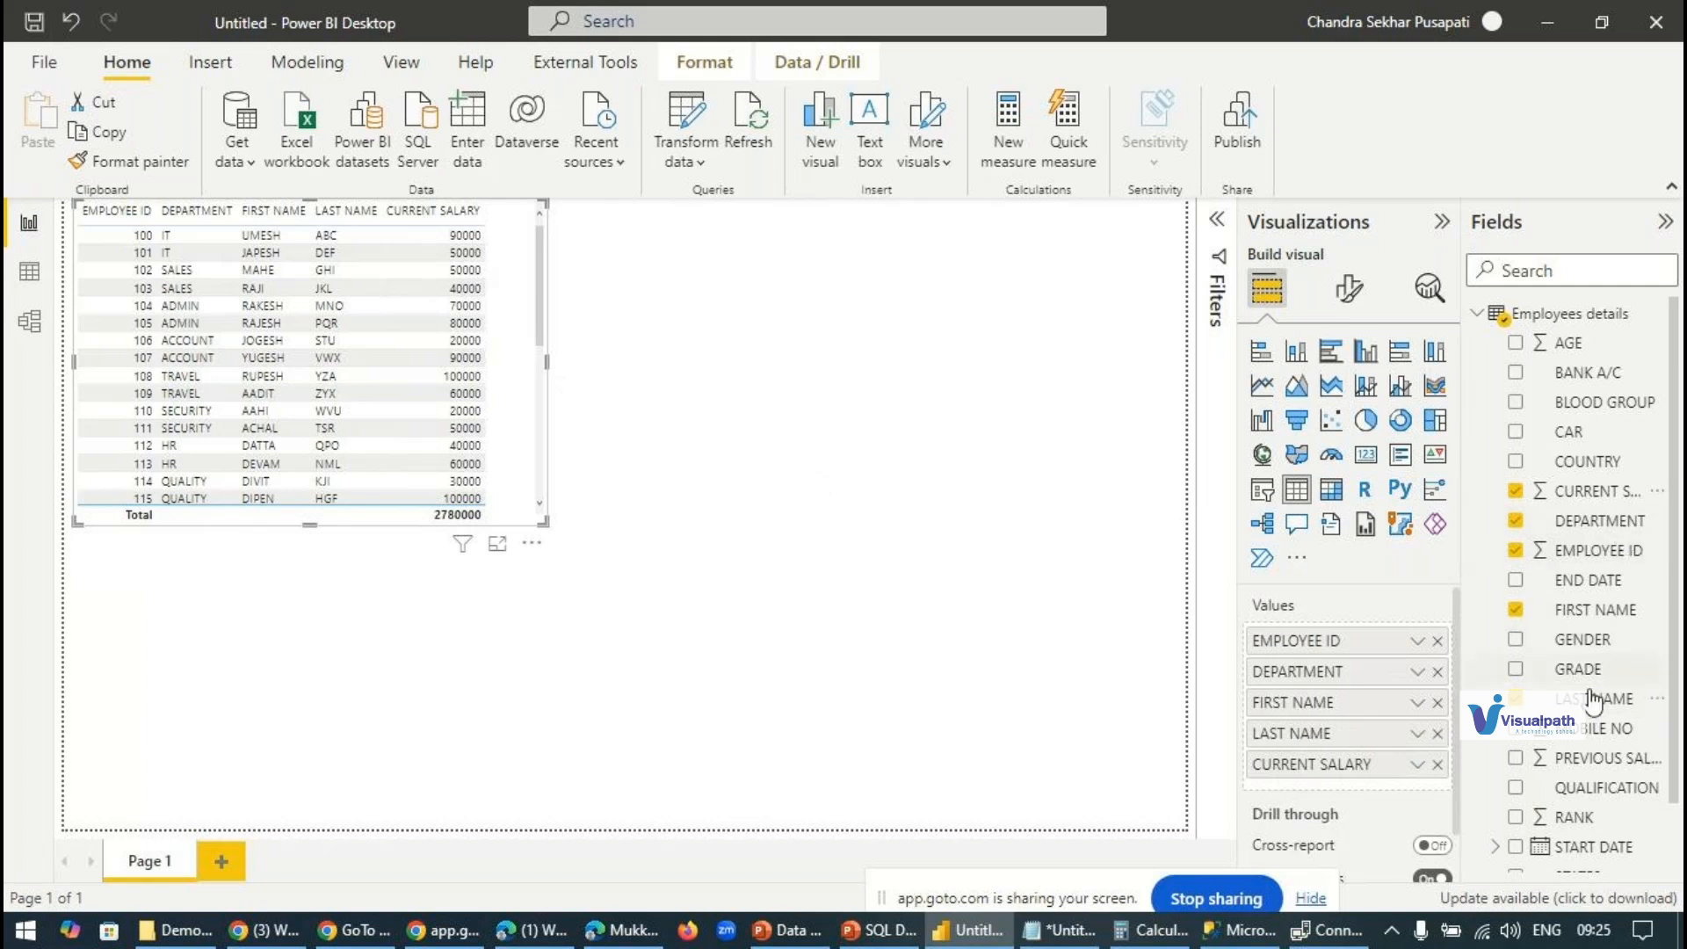
click(1516, 757)
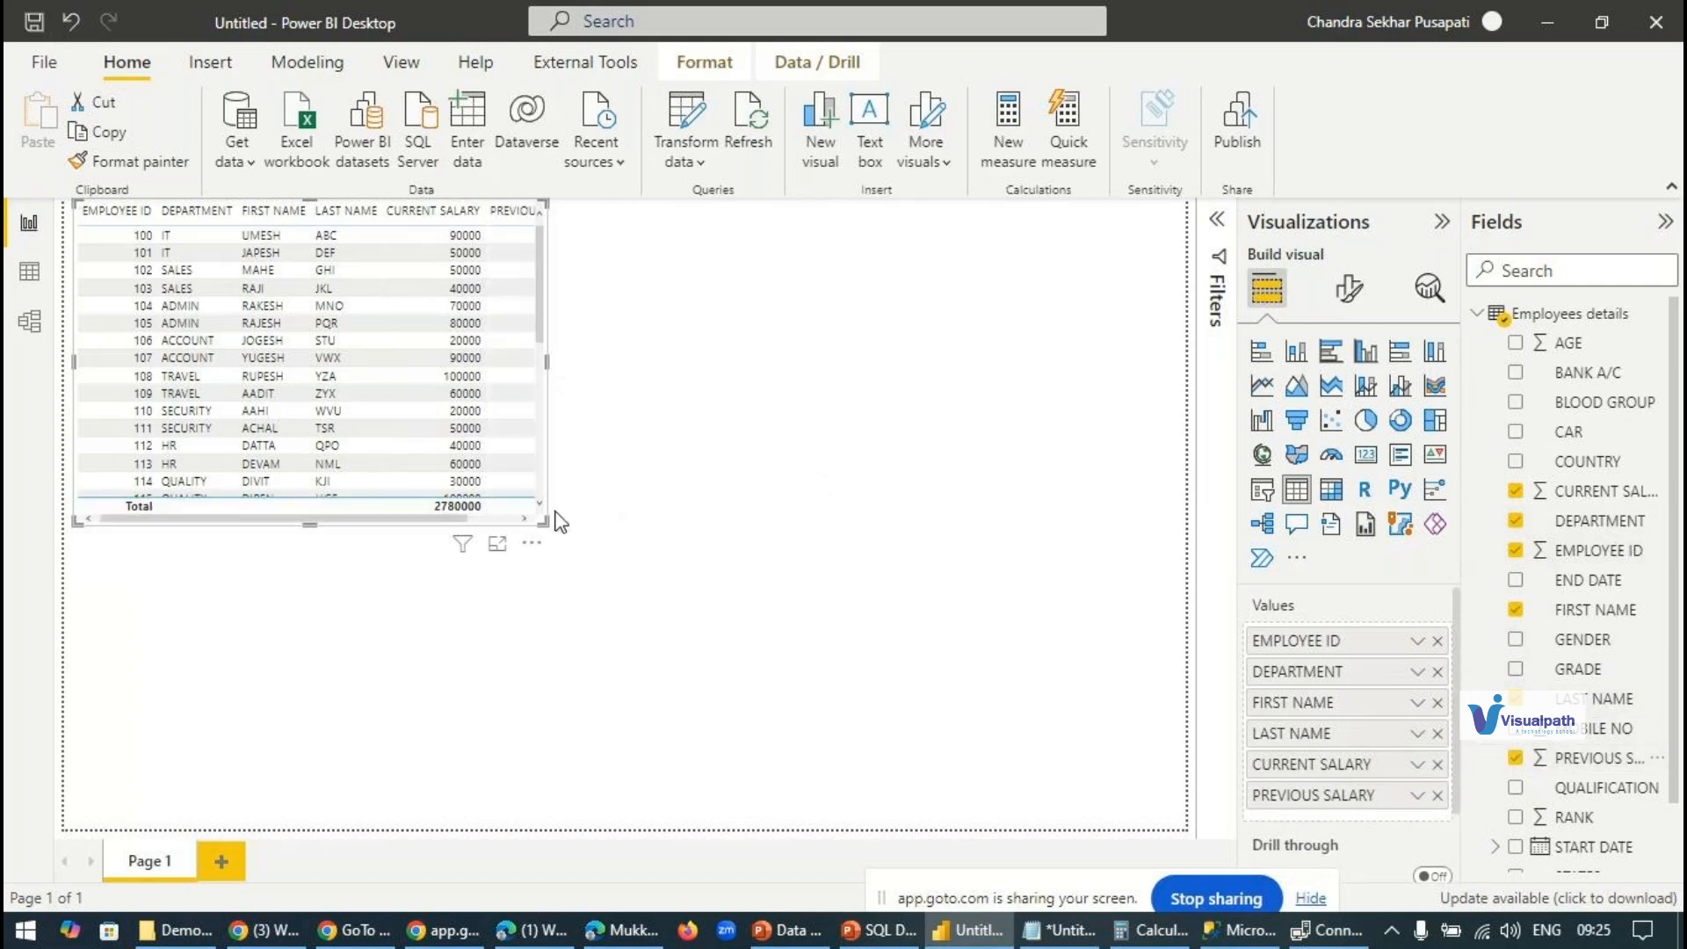
drag(547, 531, 620, 526)
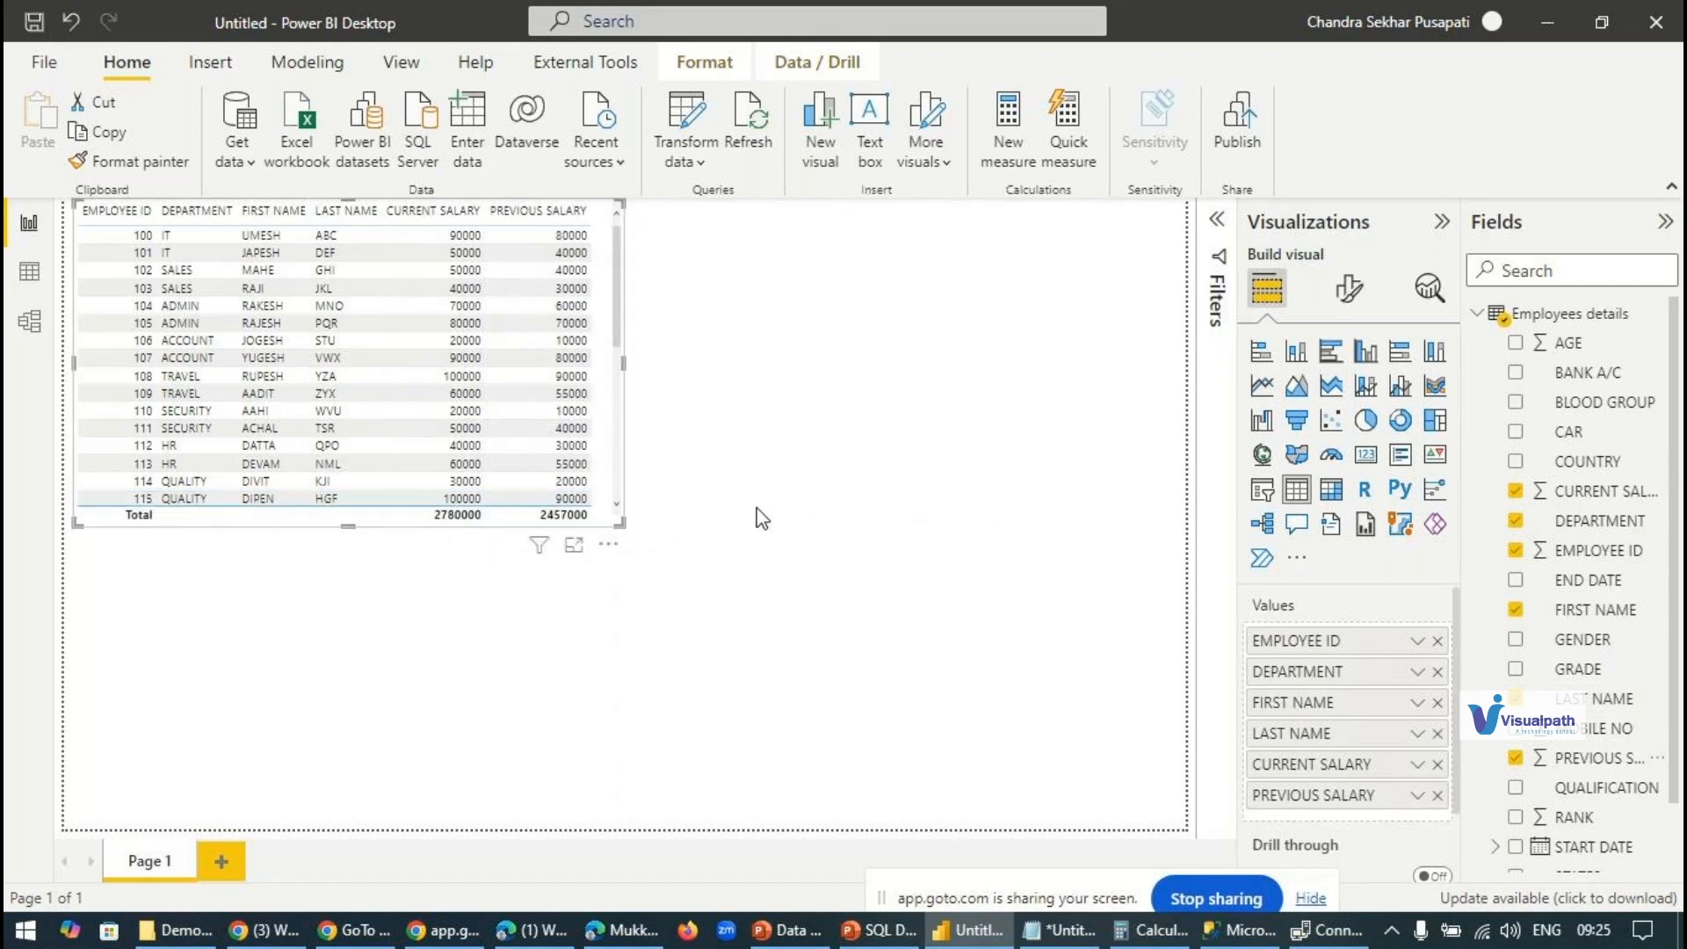
Step: Resize the table visual so it is slightly taller and a little wider than its columns
click(1349, 288)
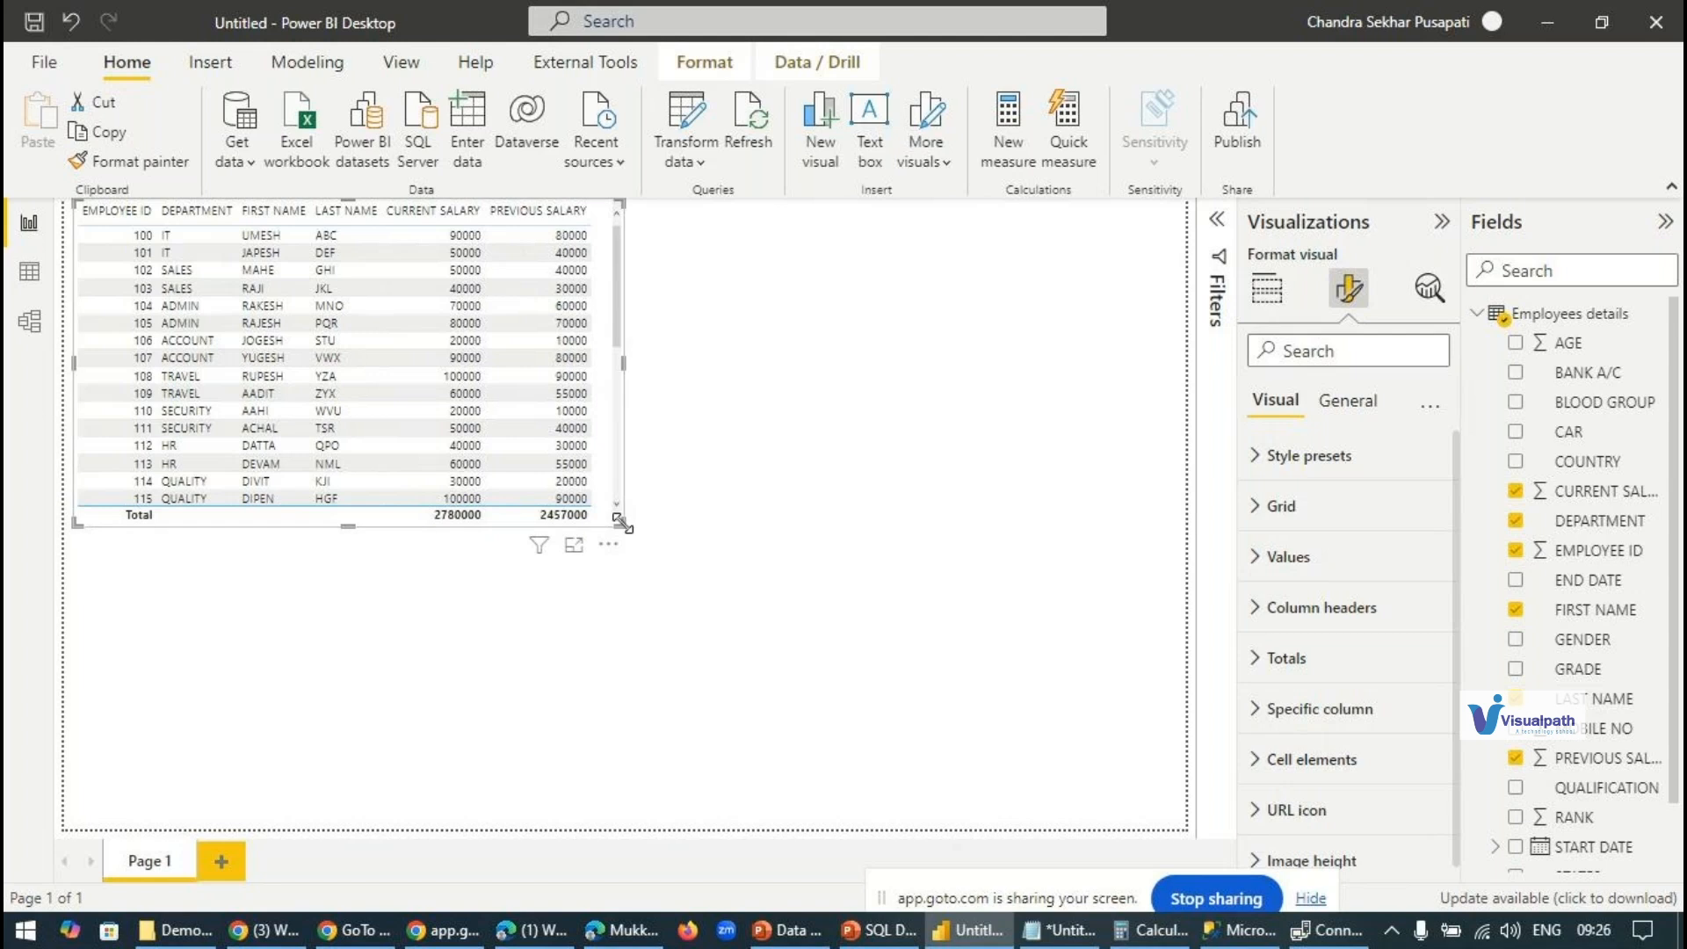
drag(621, 524, 699, 559)
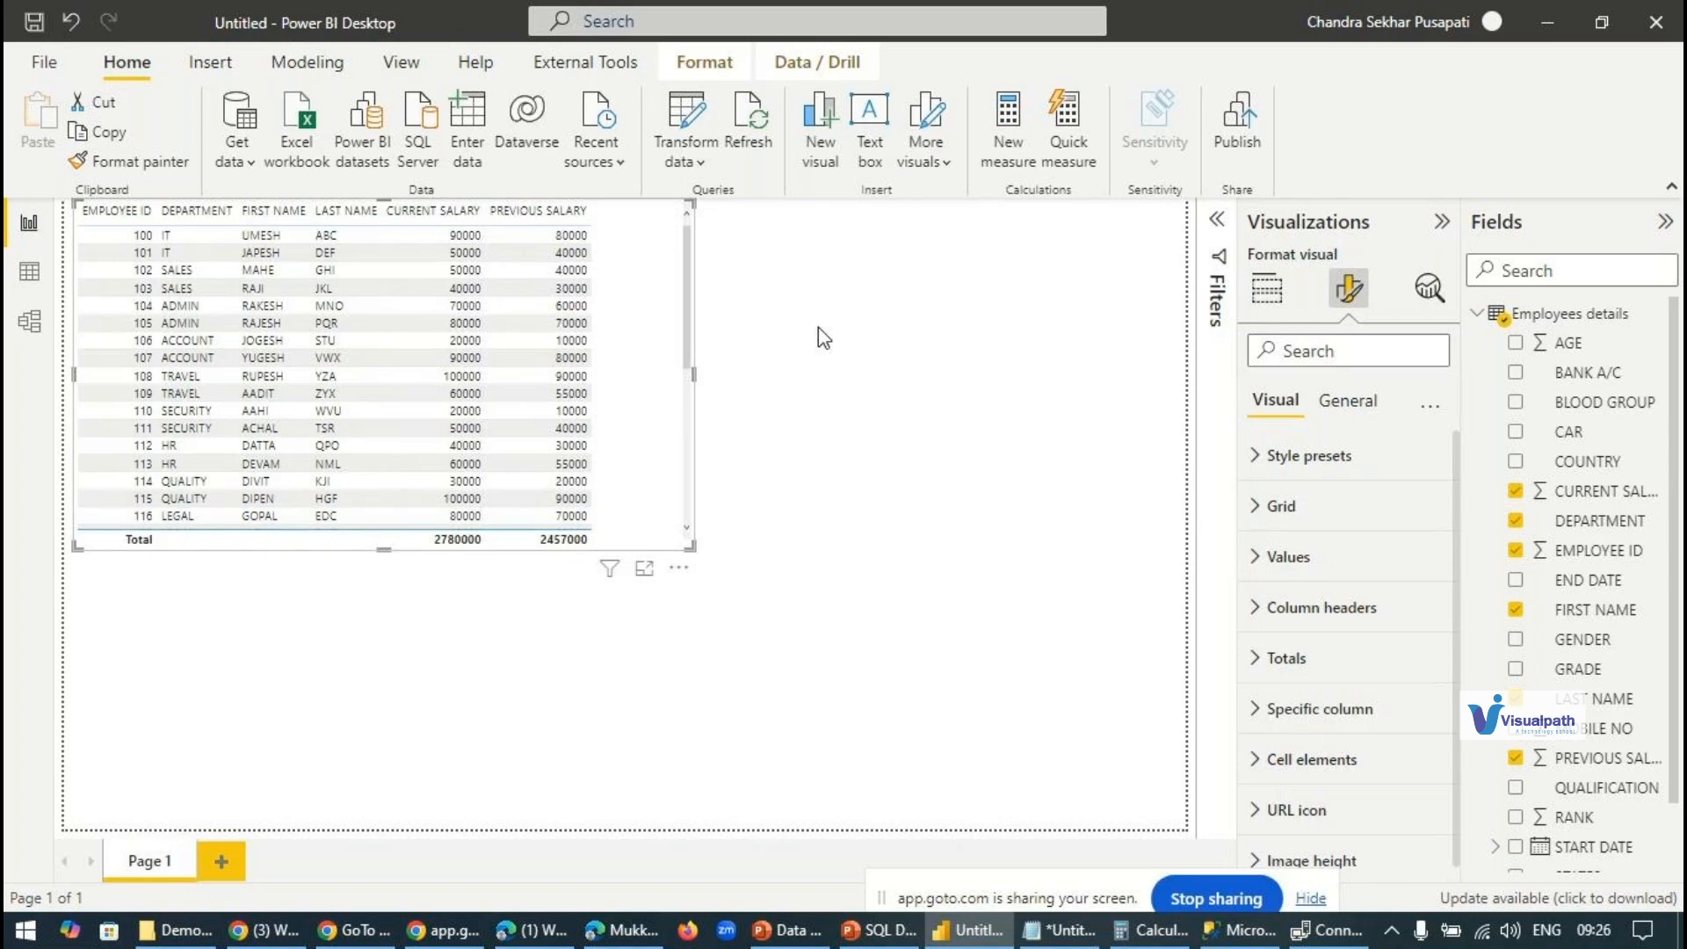
click(1267, 287)
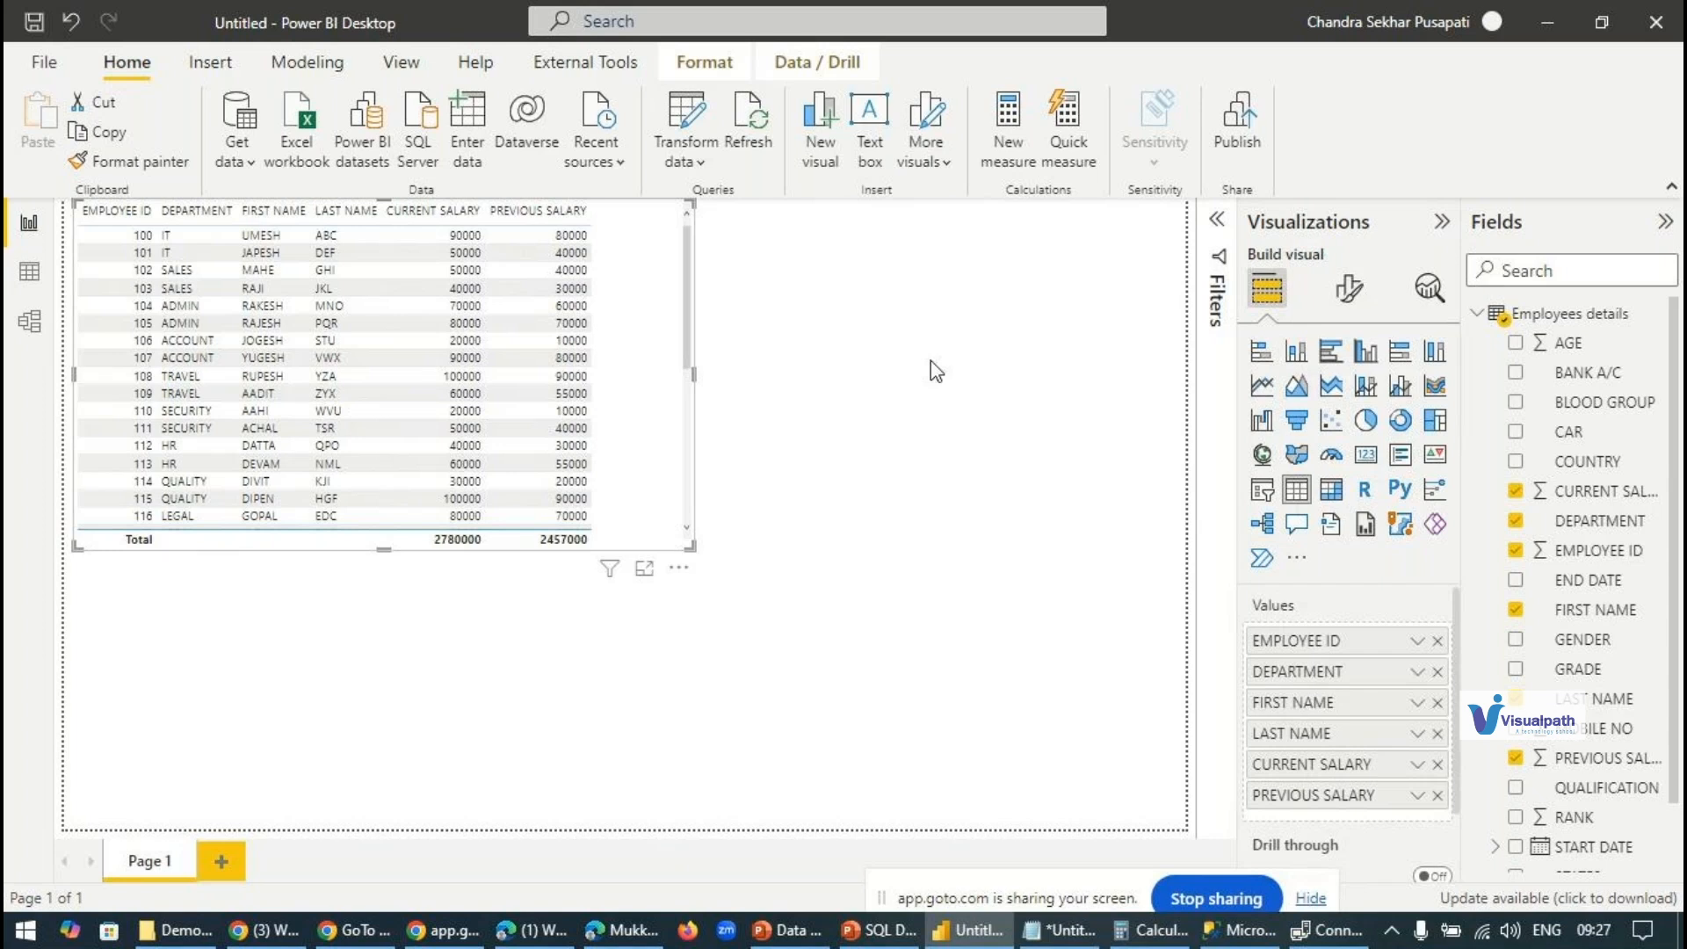
drag(691, 545, 648, 545)
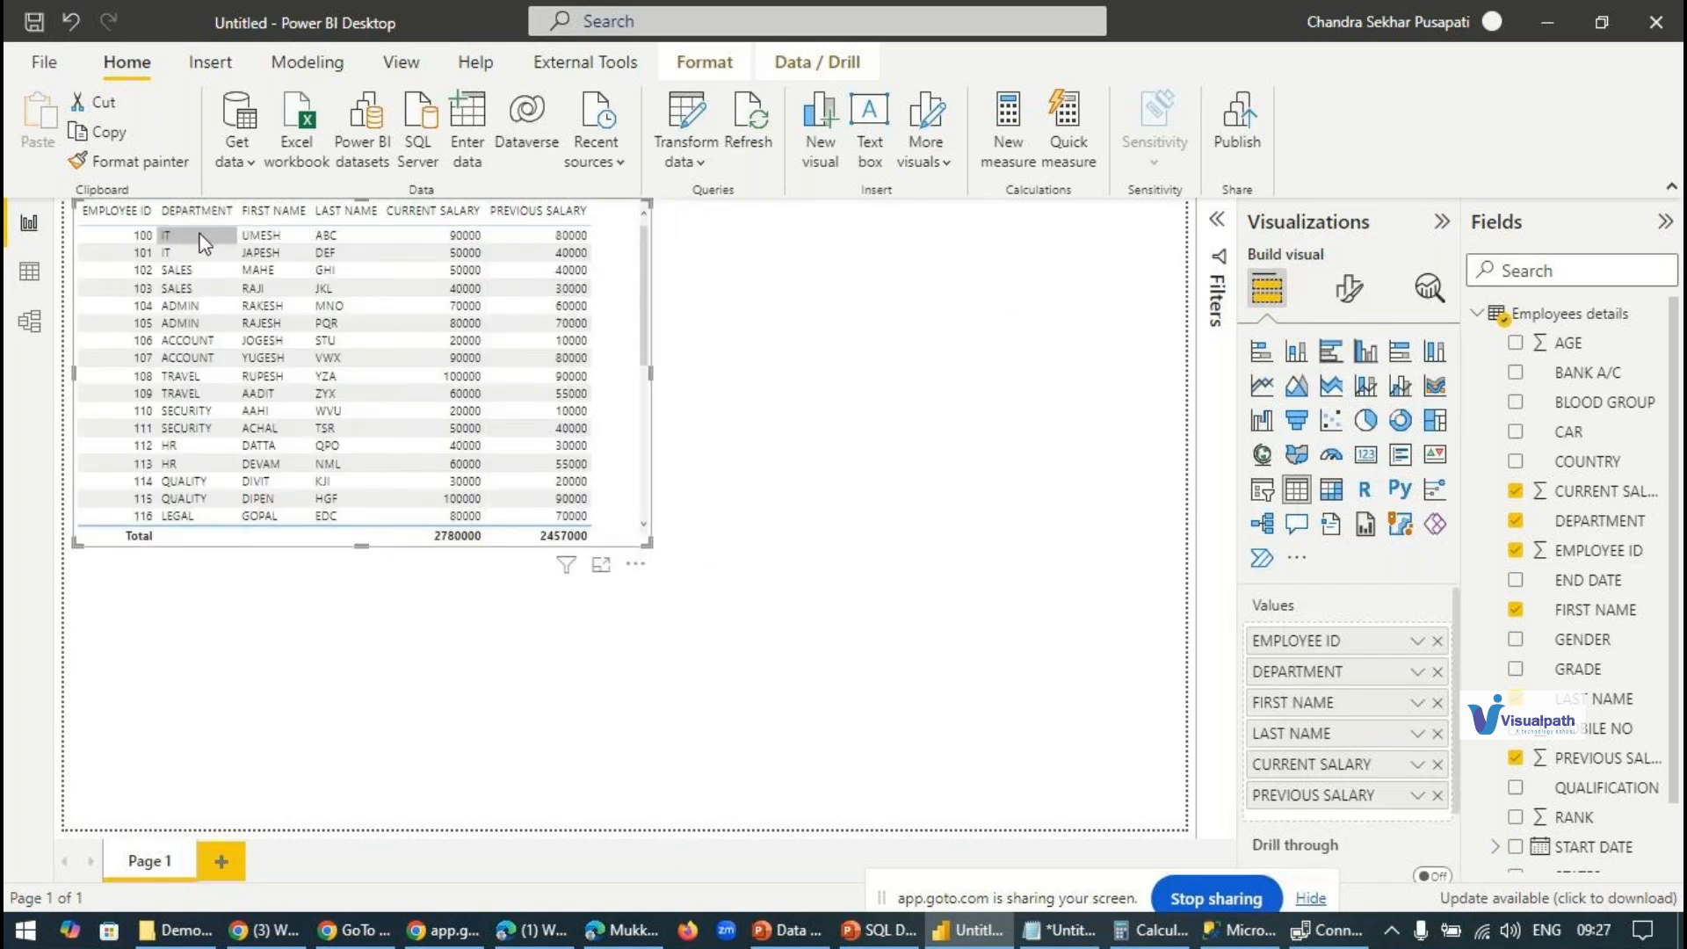
Step: Highlight the row of employee ID 100 in the table visual and clear the highlight again
click(258, 239)
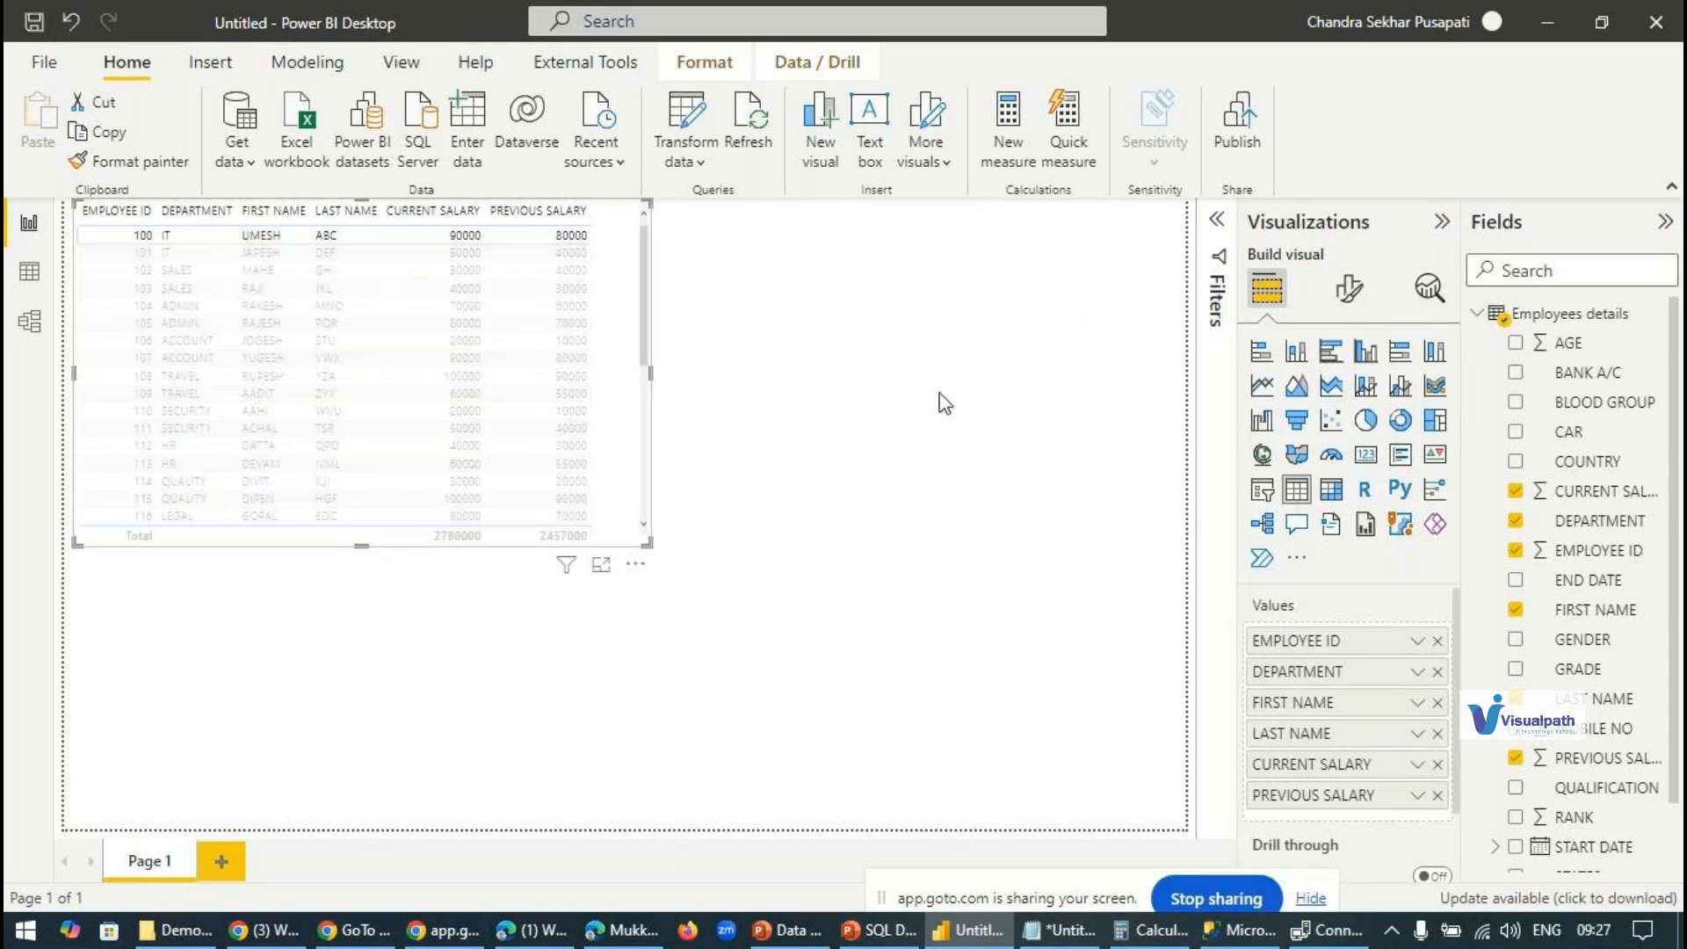
click(267, 232)
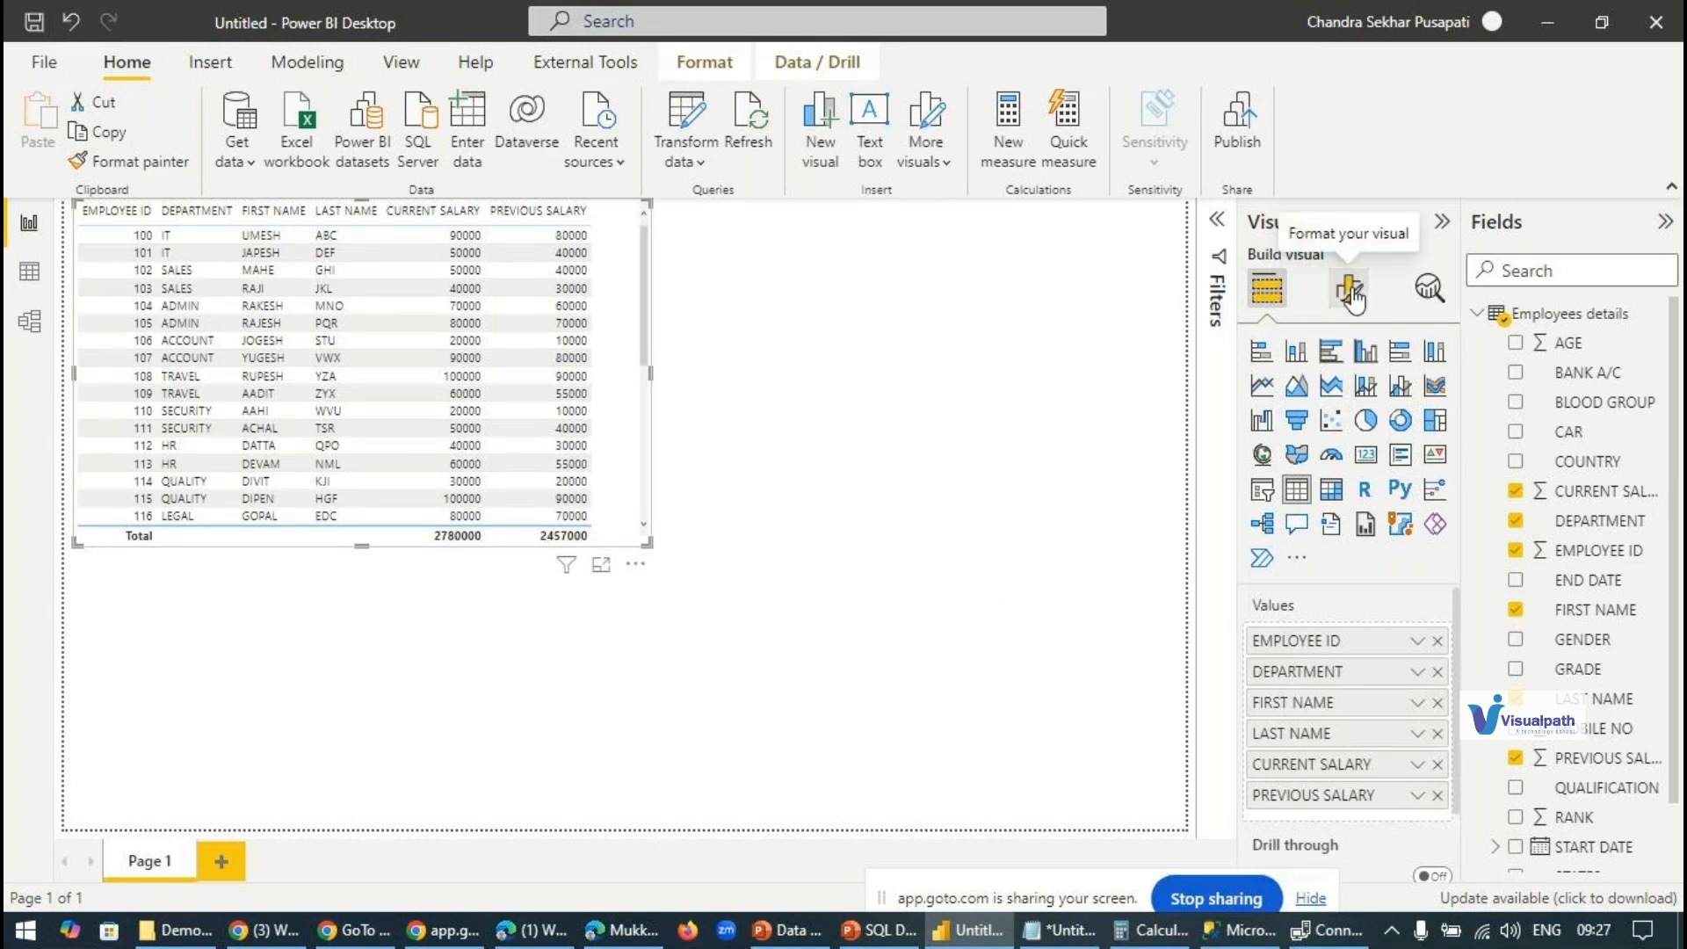
Step: Set the font size of the table visual's values to 12
click(1350, 292)
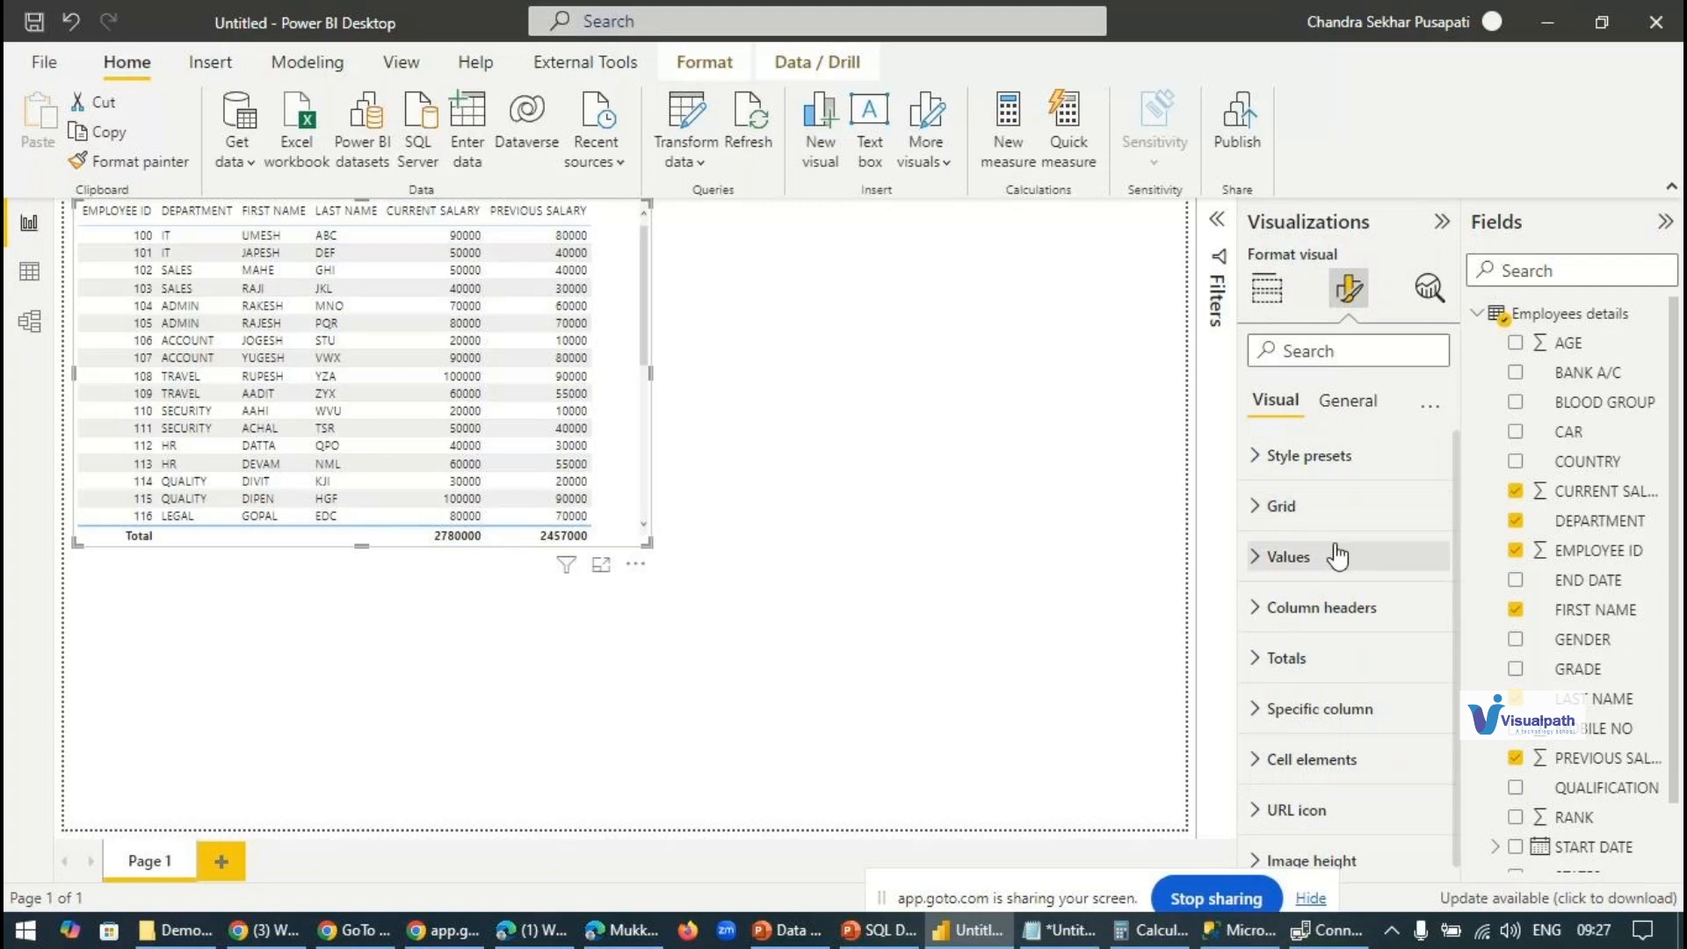
click(1345, 554)
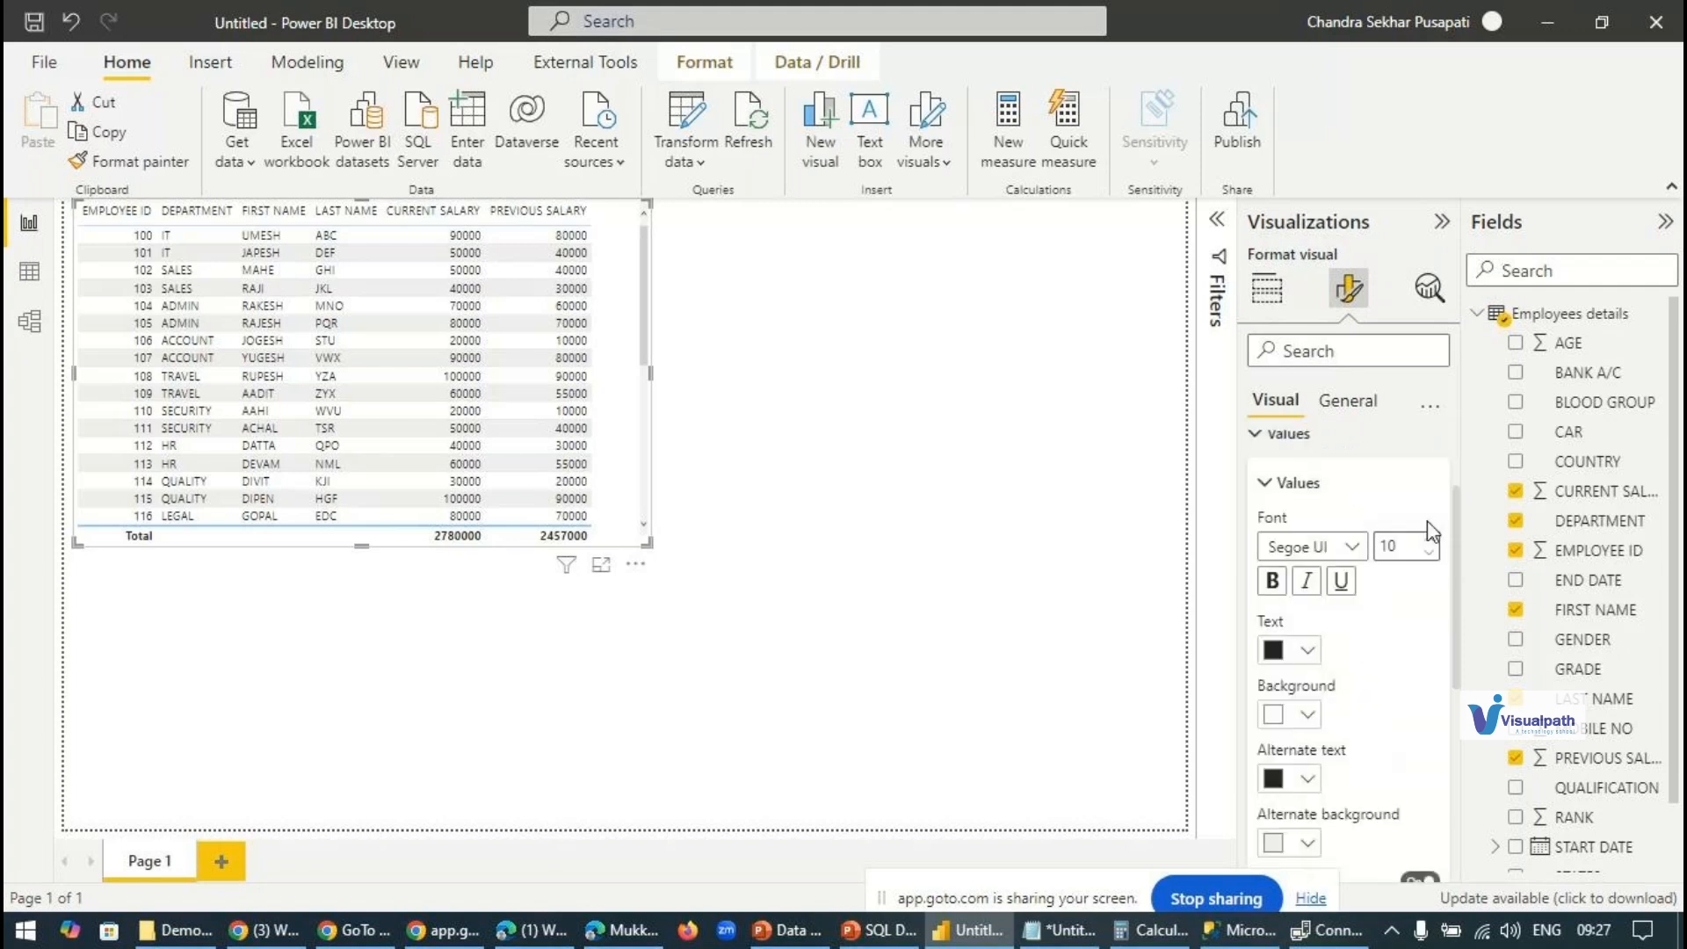
click(1431, 541)
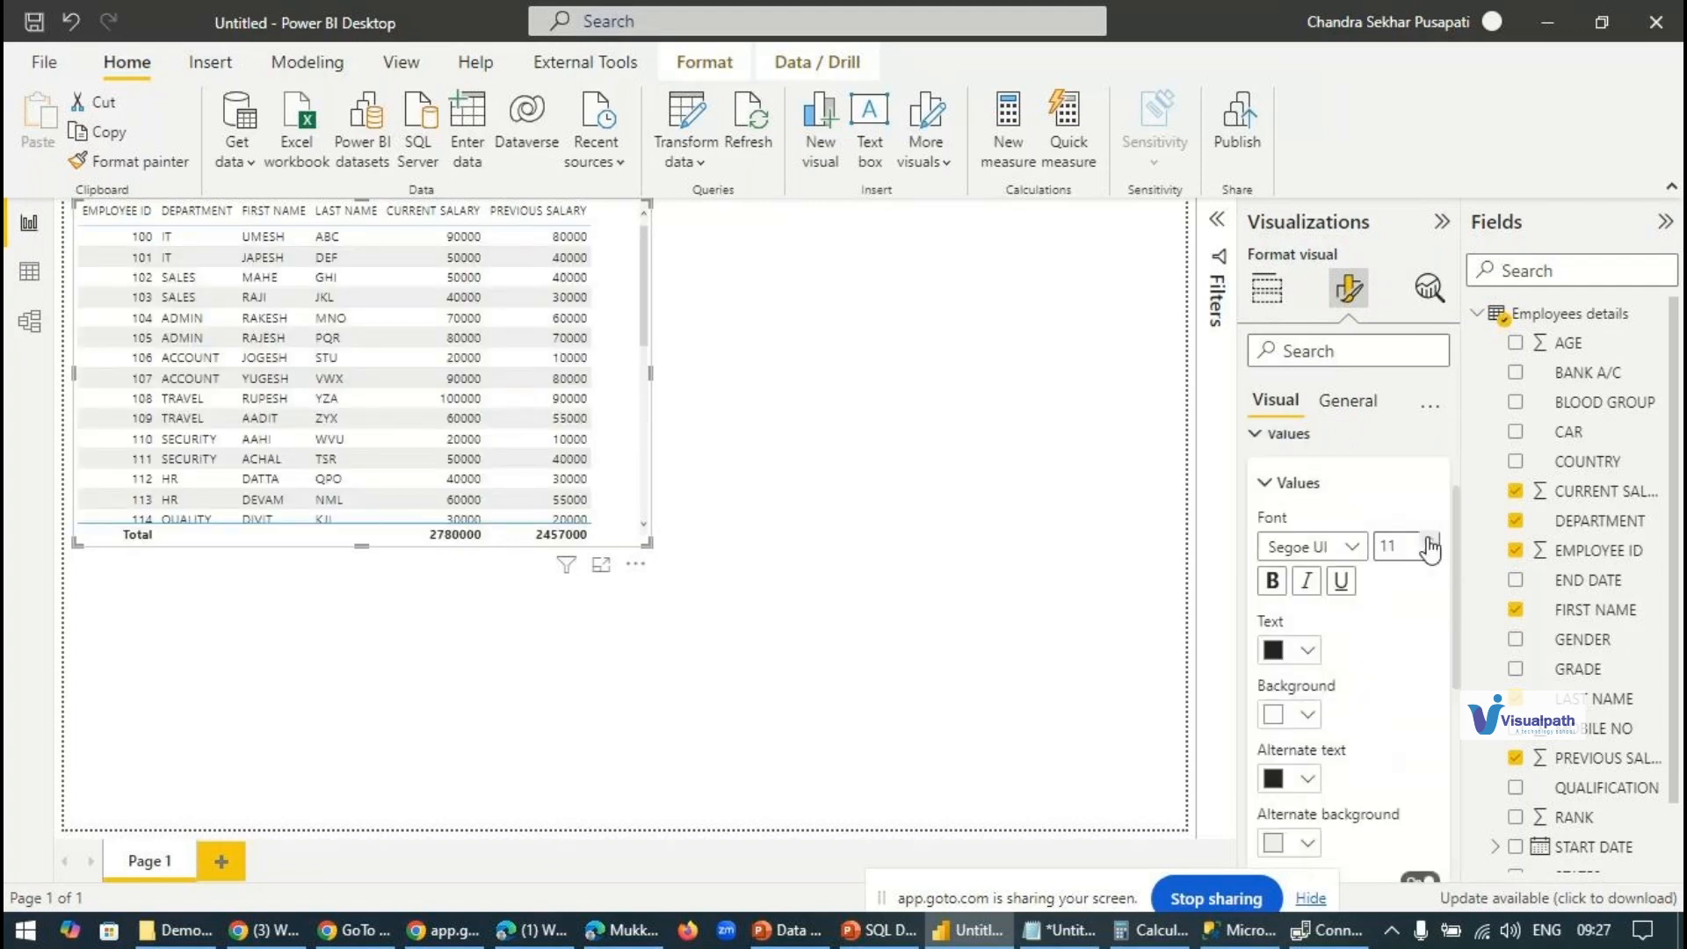
click(1429, 541)
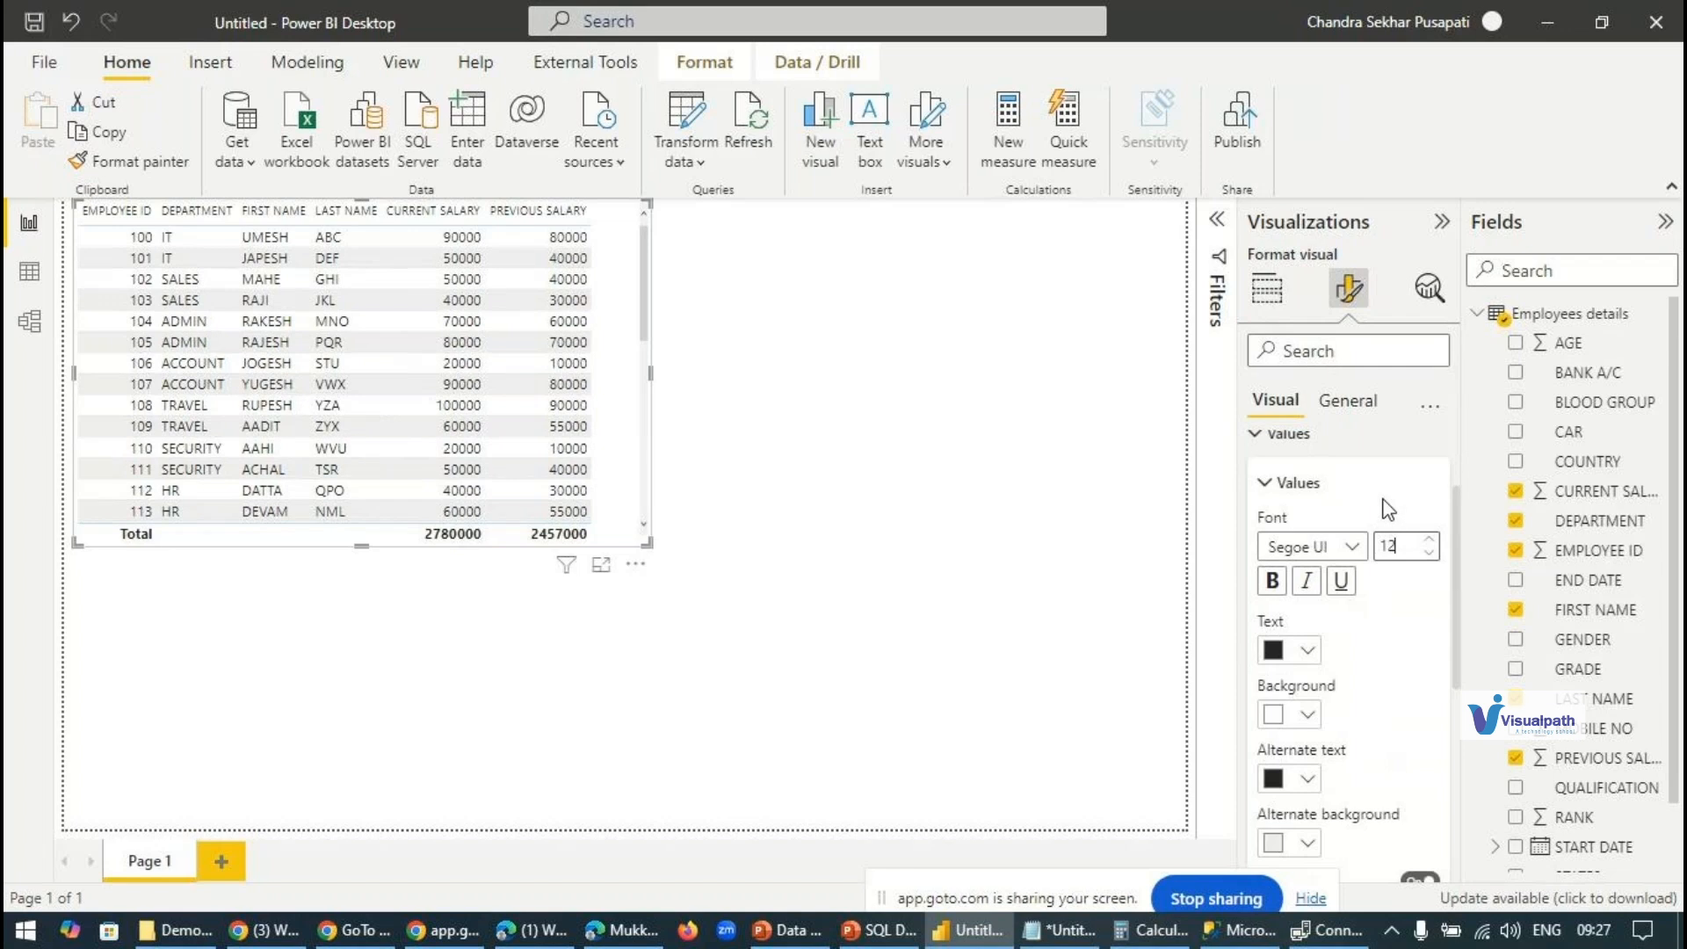
Step: Set the table values' alternate background to light yellow and their background to light blue
scroll(1386, 505, down, 3)
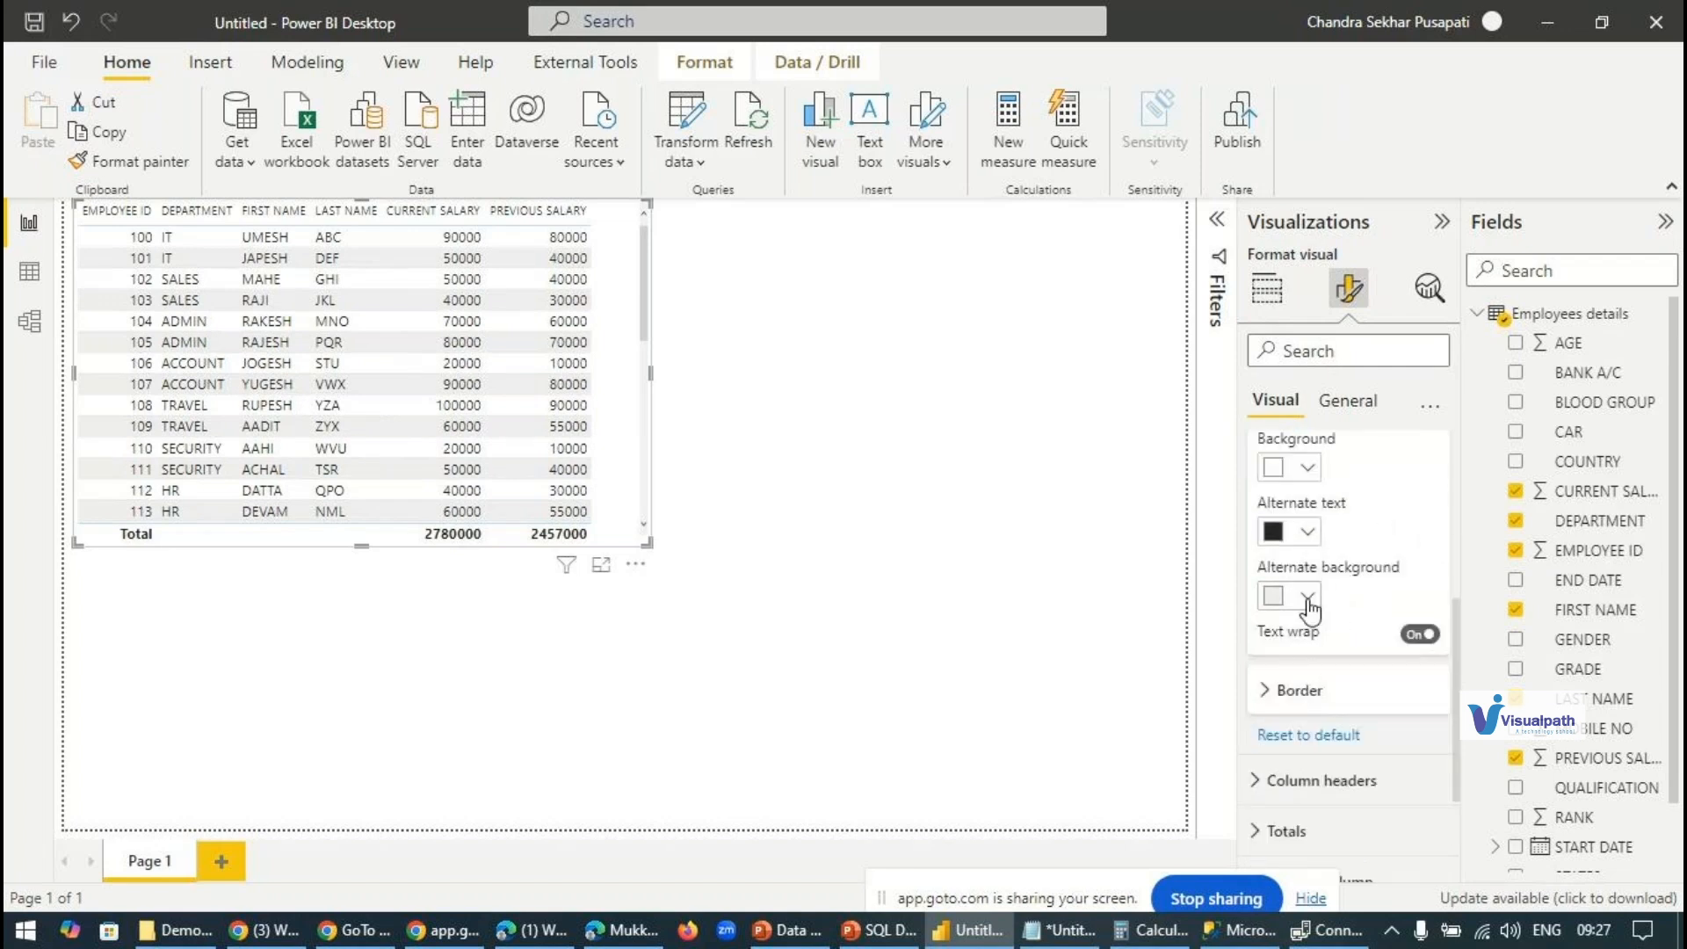
click(1308, 598)
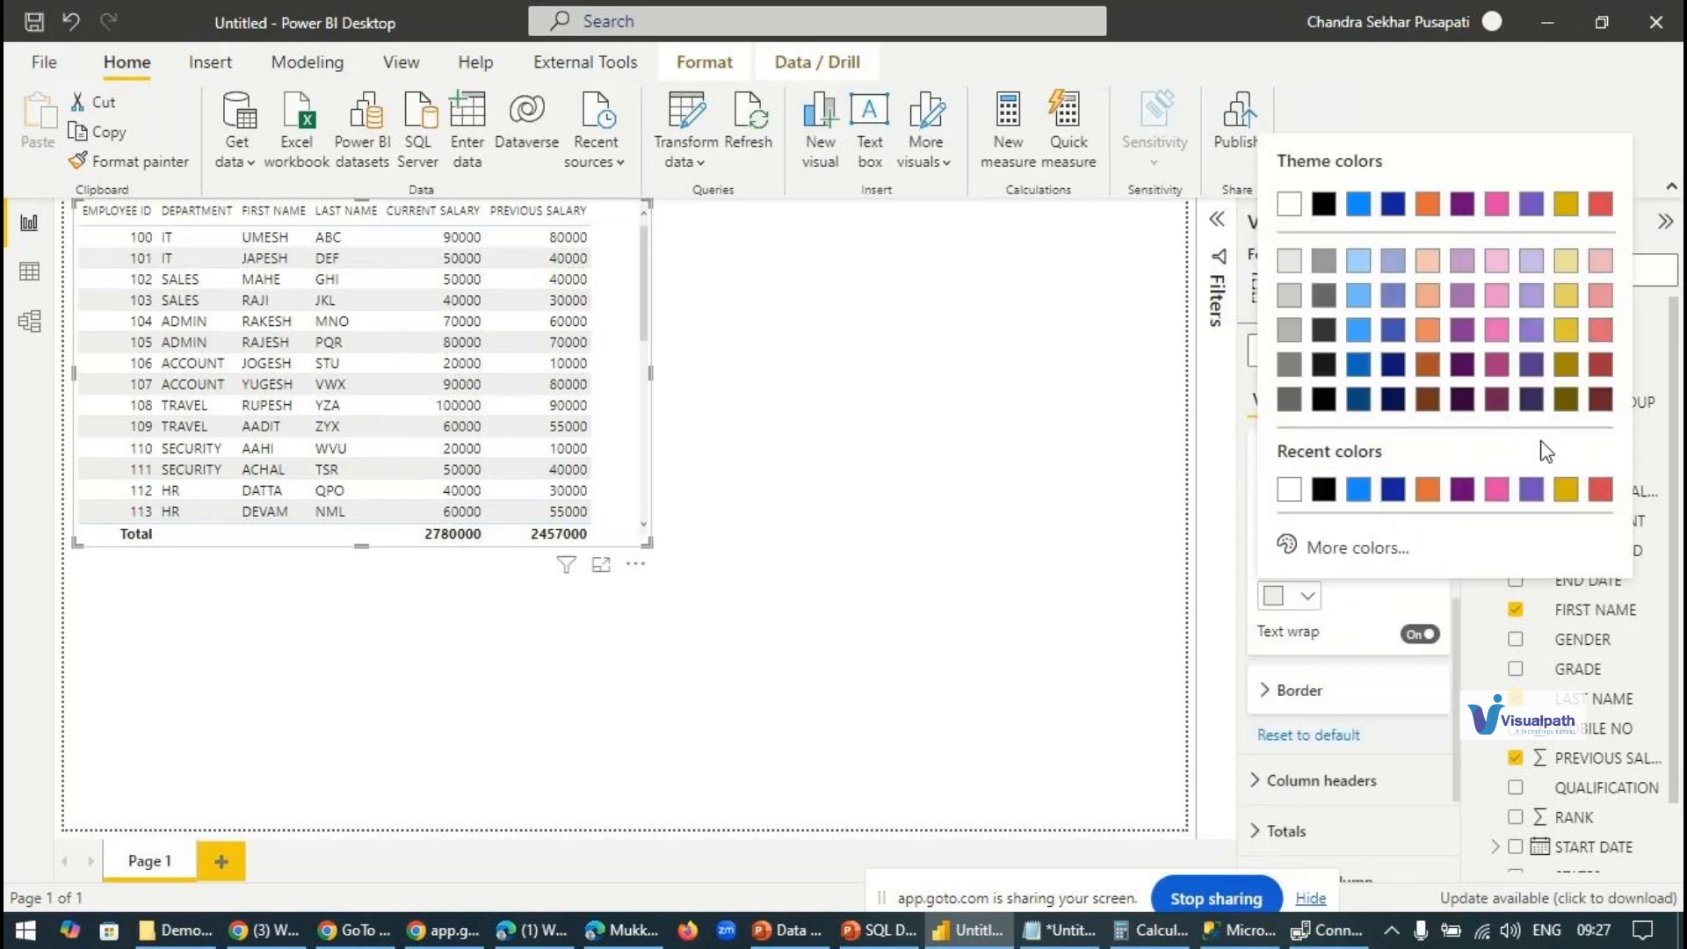
click(1567, 260)
click(1308, 475)
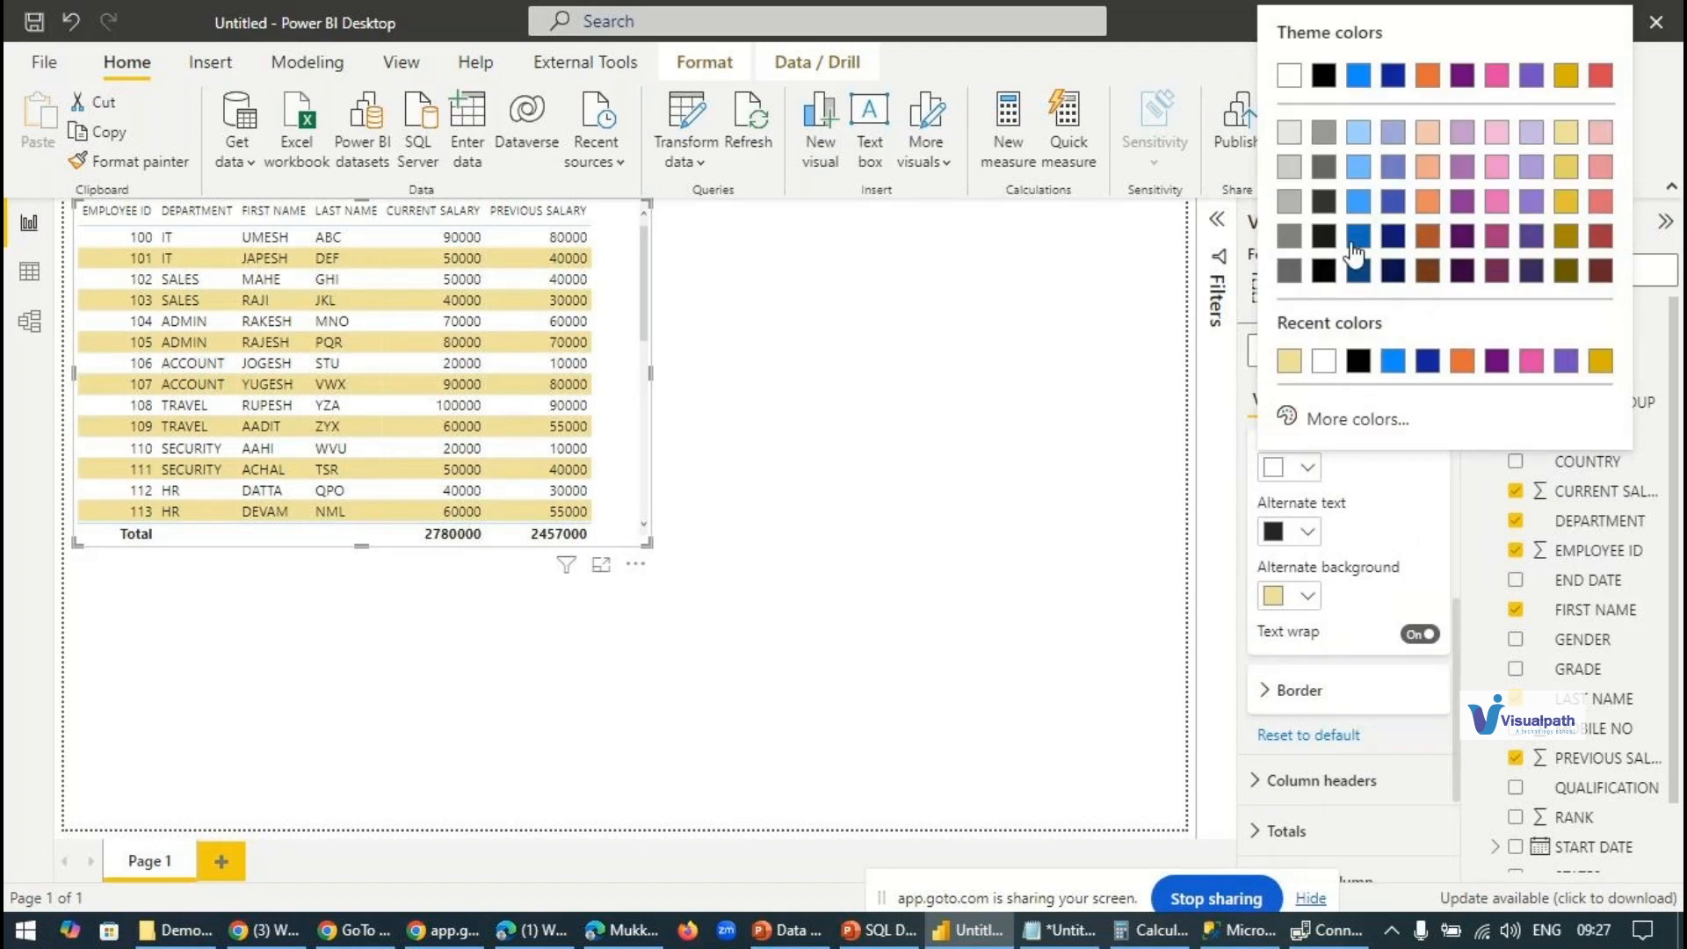
click(1358, 136)
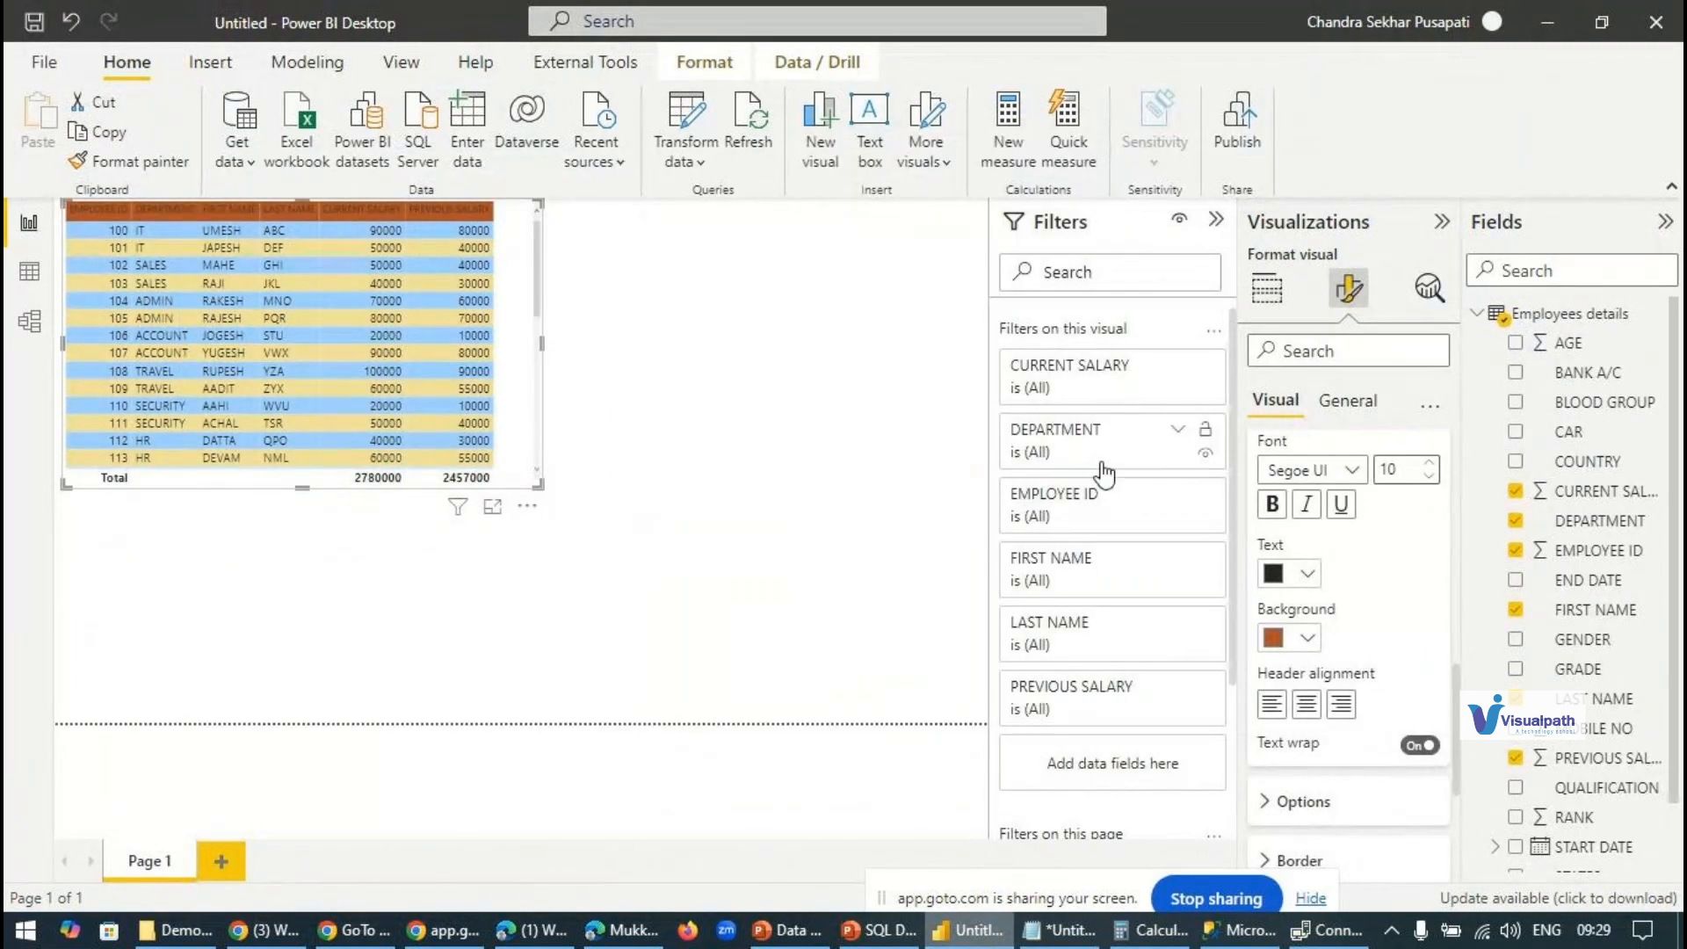
Step: Filter the table visual by FIRST NAME with basic filtering, selecting all names except the fourth one listed
click(1177, 560)
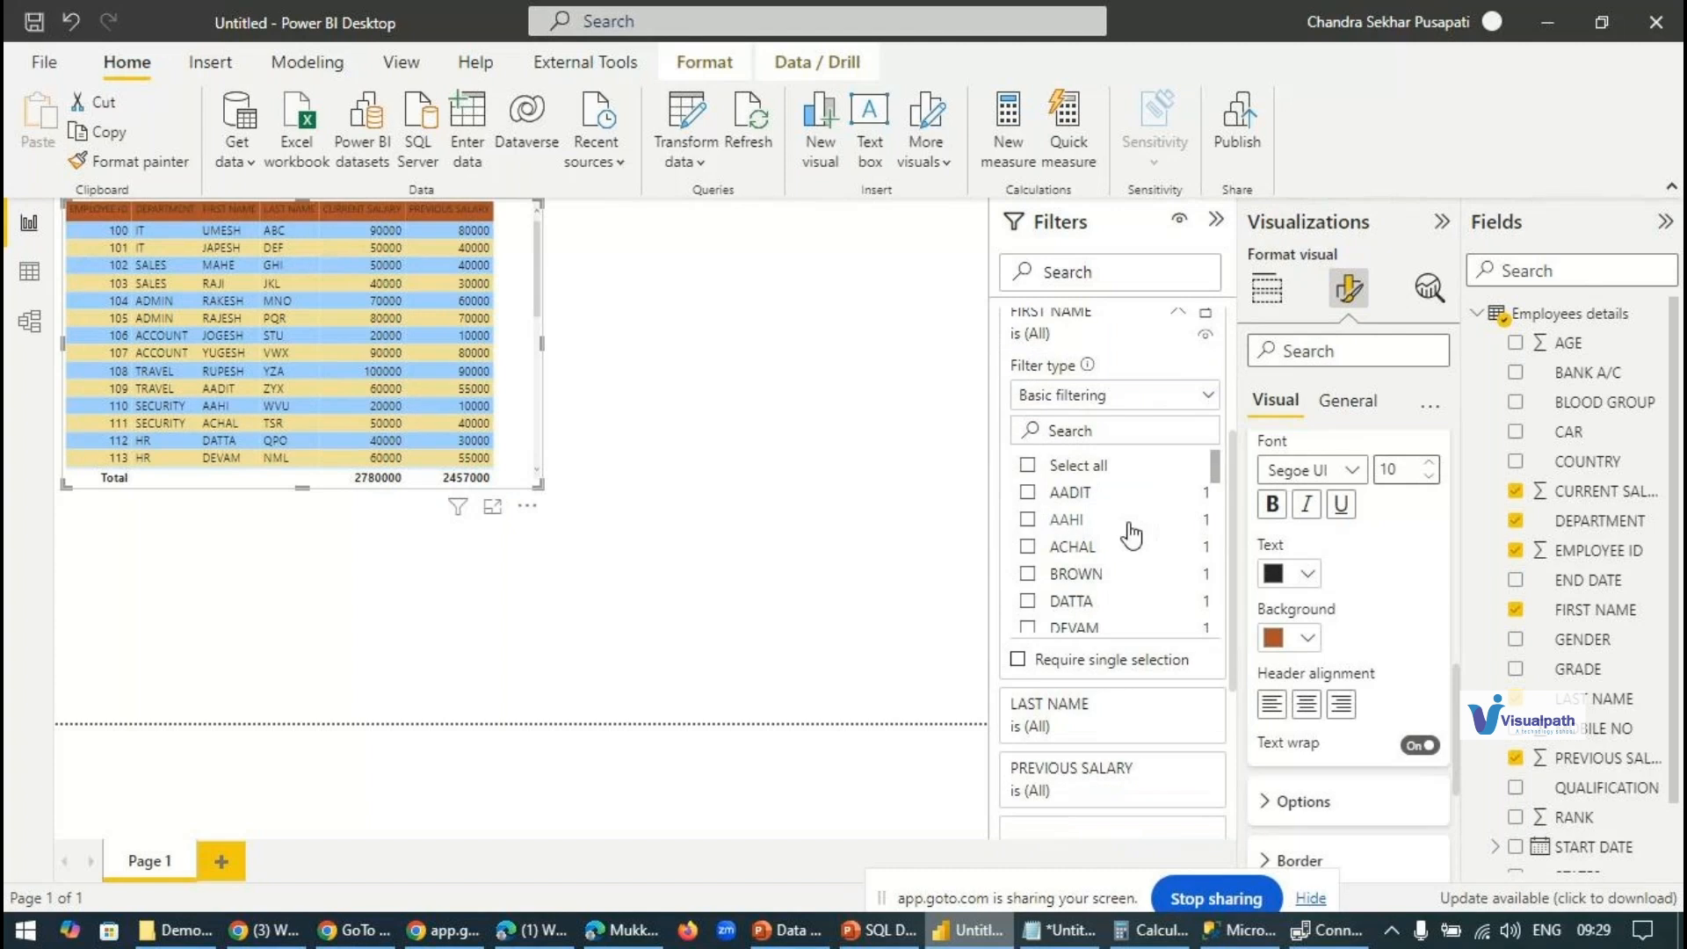
click(1025, 469)
click(1028, 576)
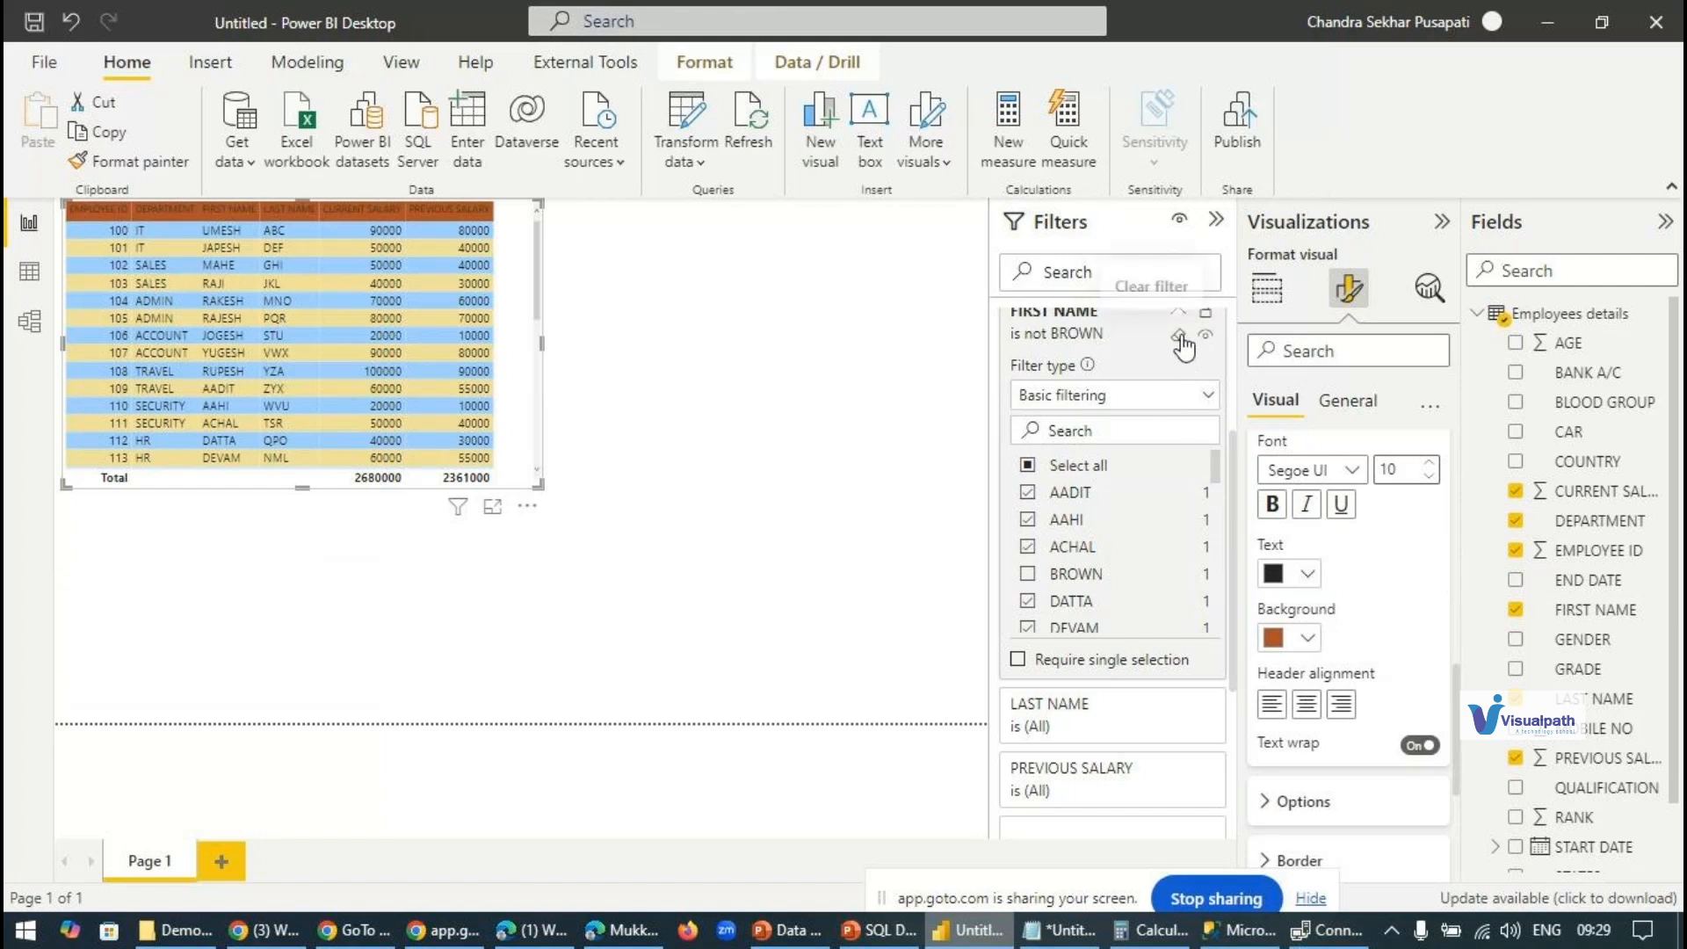
Step: Replace the FIRST NAME basic filter with an advanced filter that uses "is not" to exclude the fourth listed name
click(1179, 335)
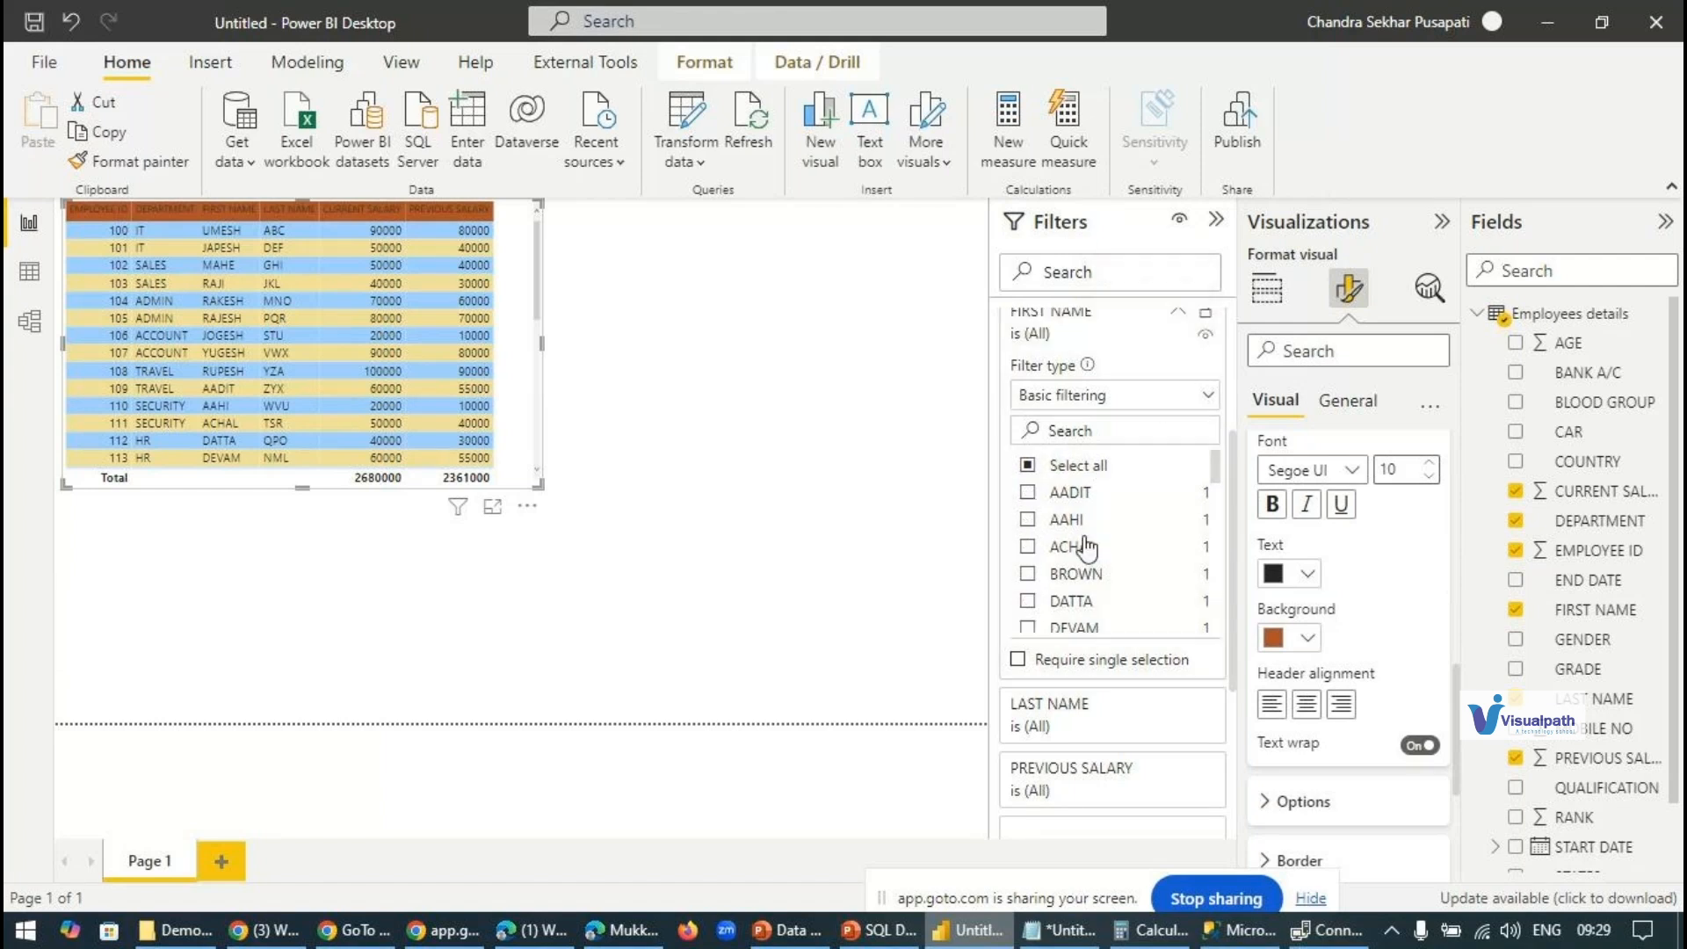
scroll(1200, 528, up, 2)
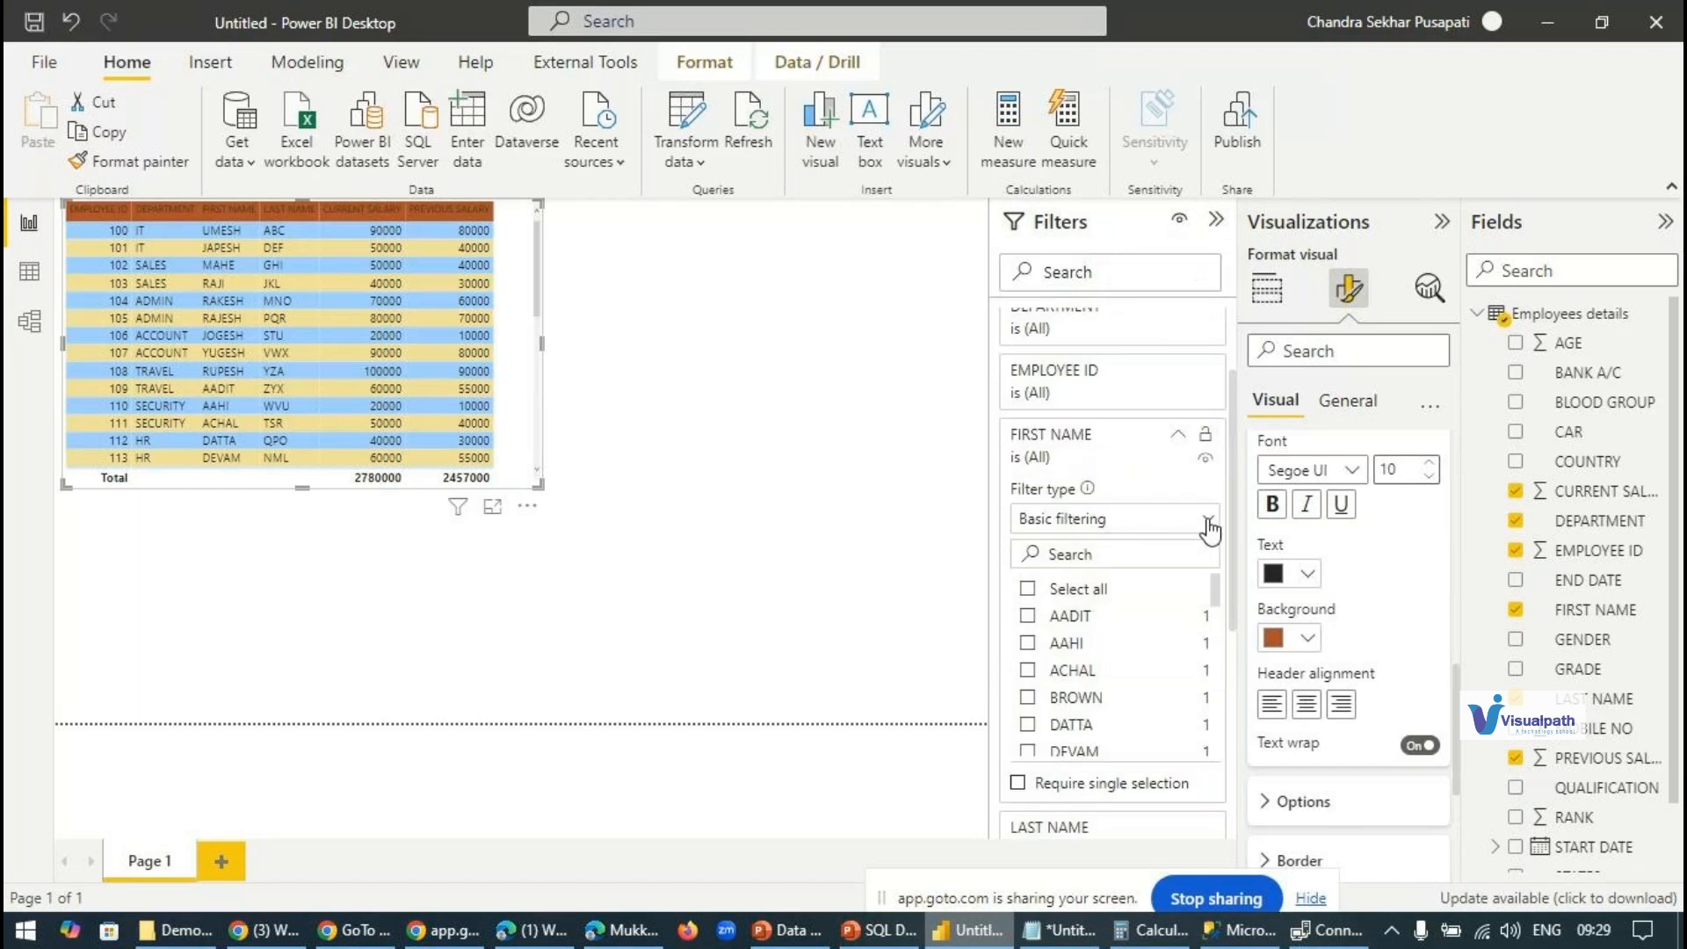
click(1203, 522)
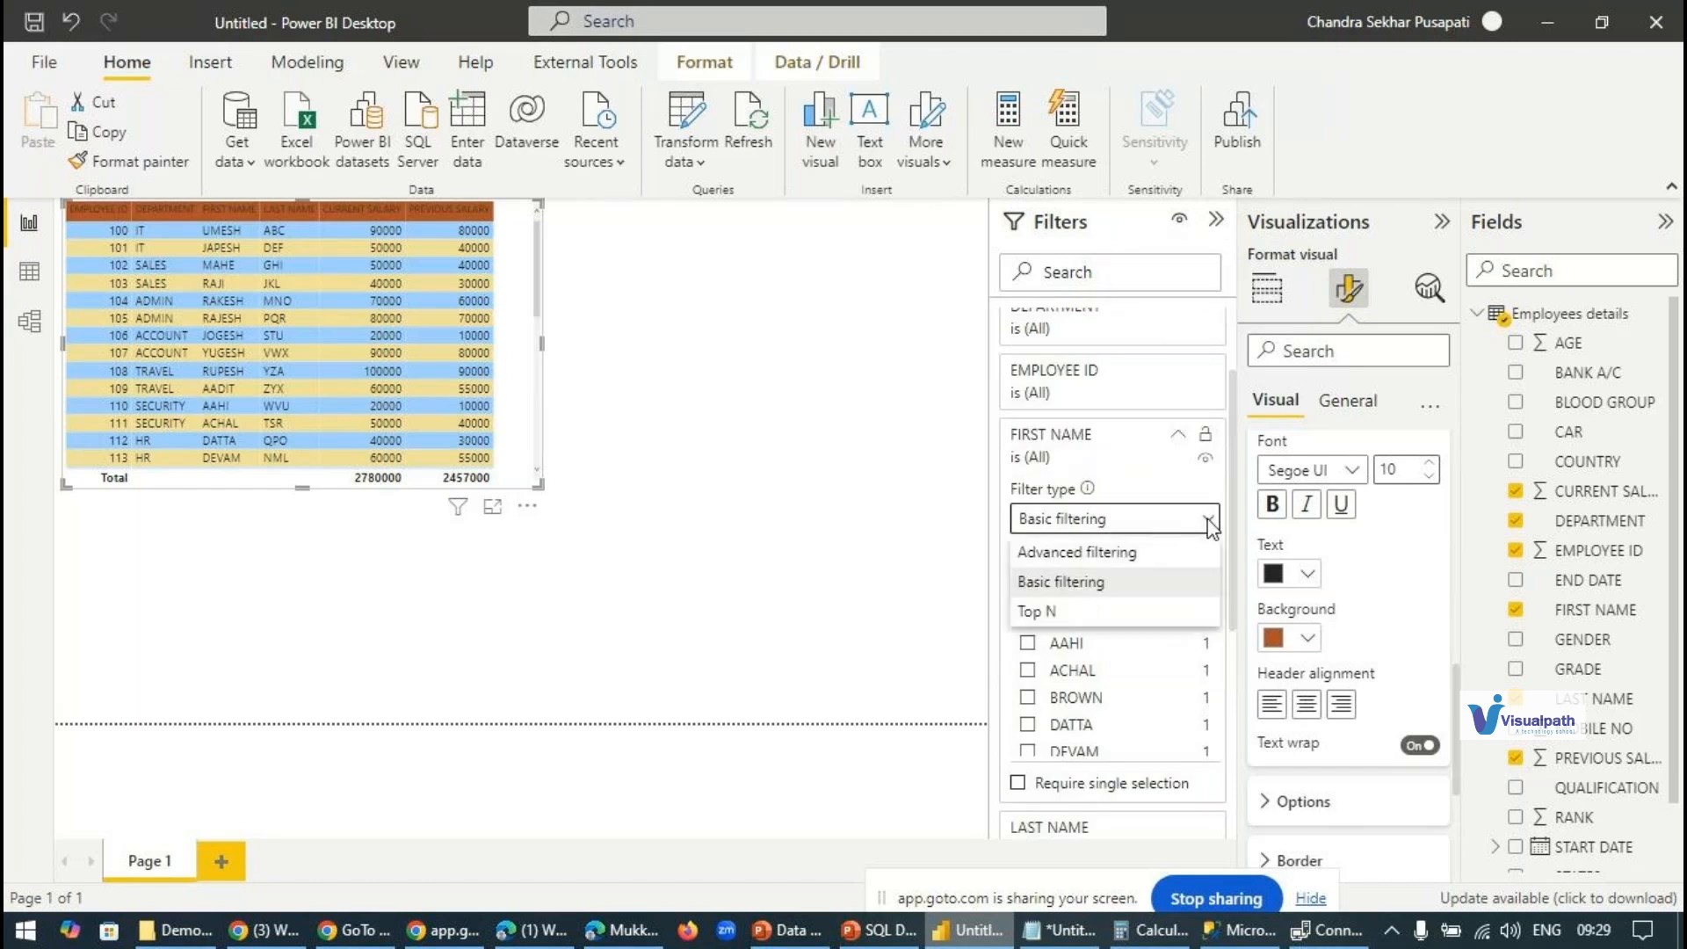
click(1107, 552)
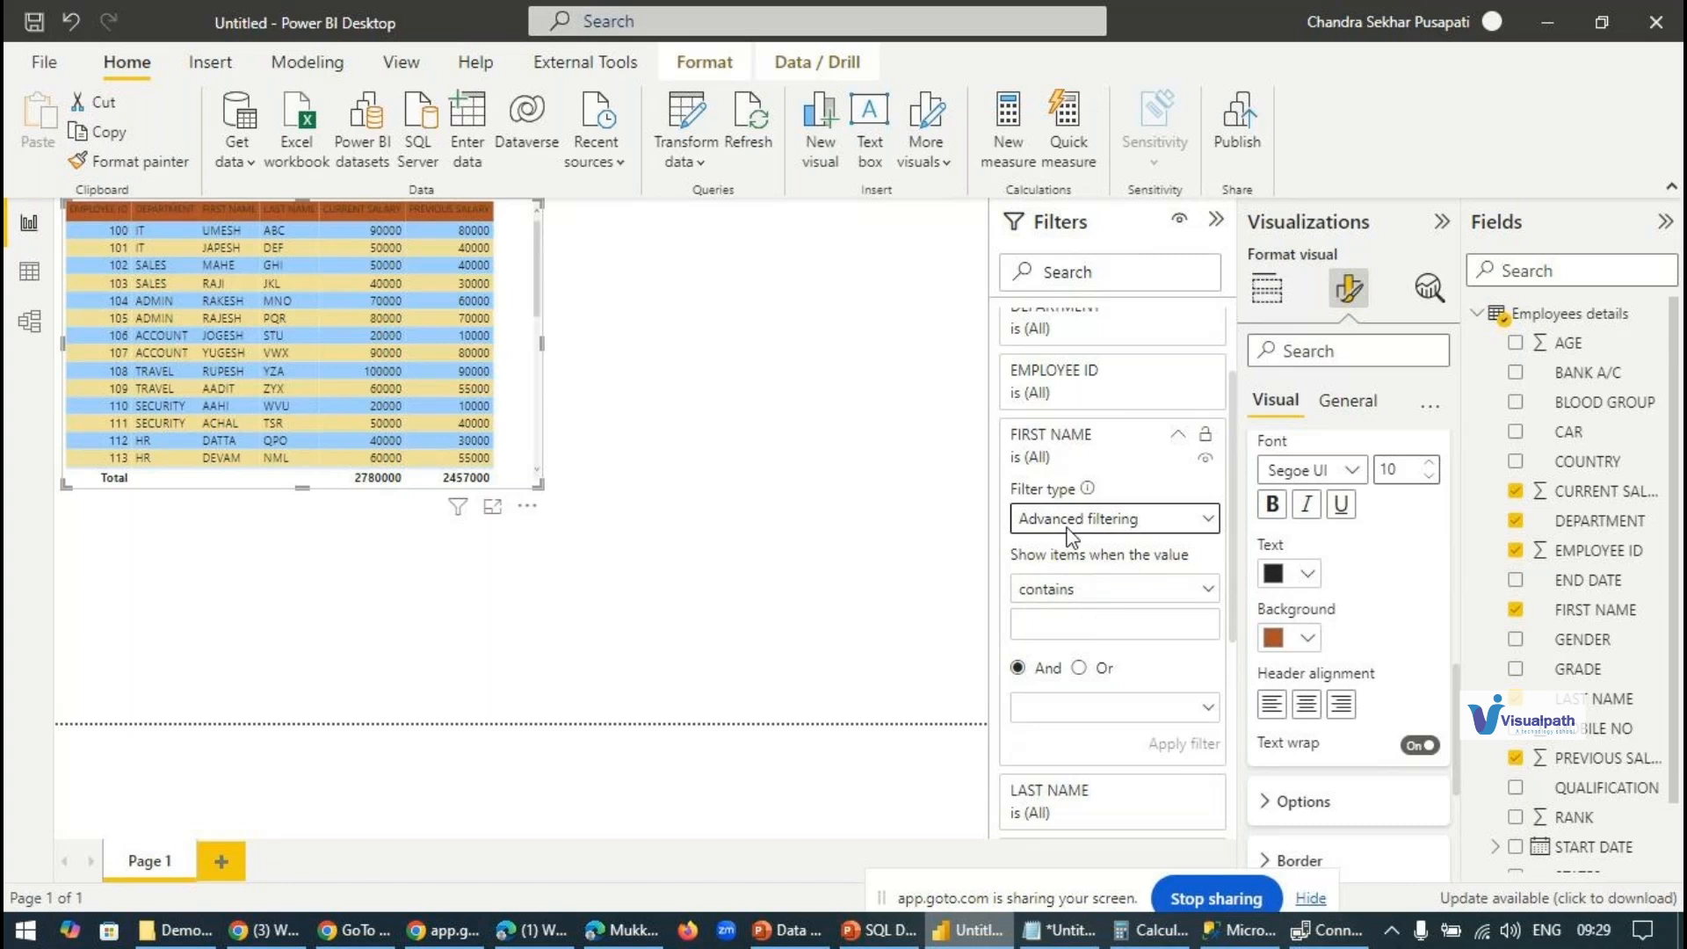
click(1201, 588)
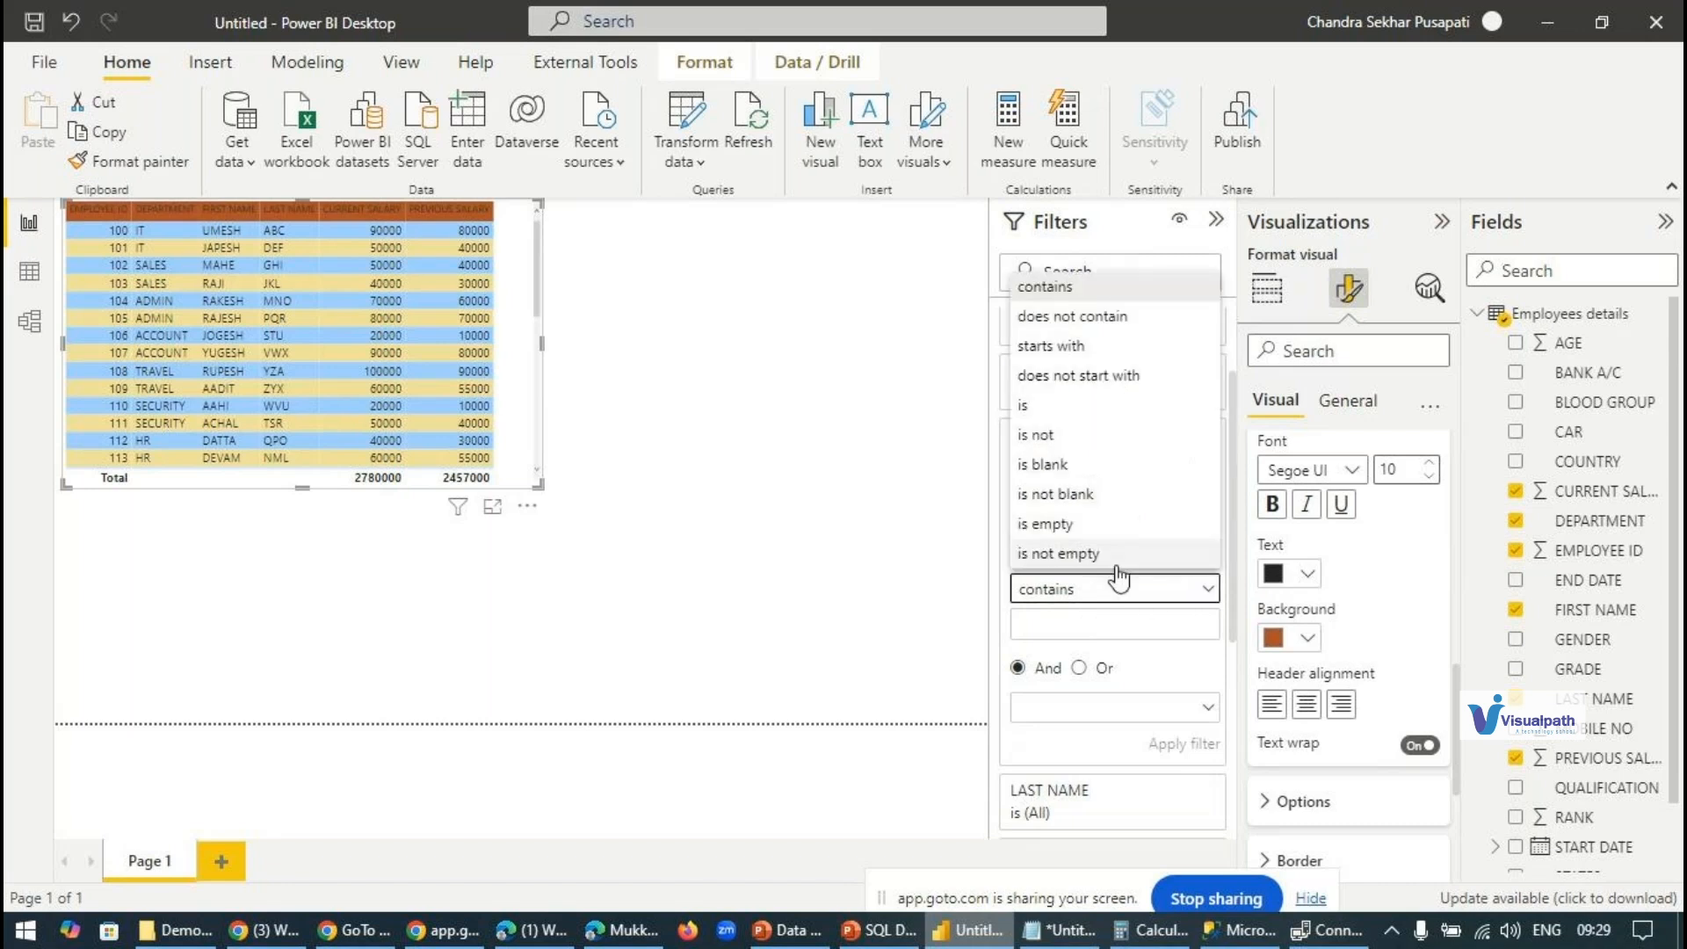
click(1099, 431)
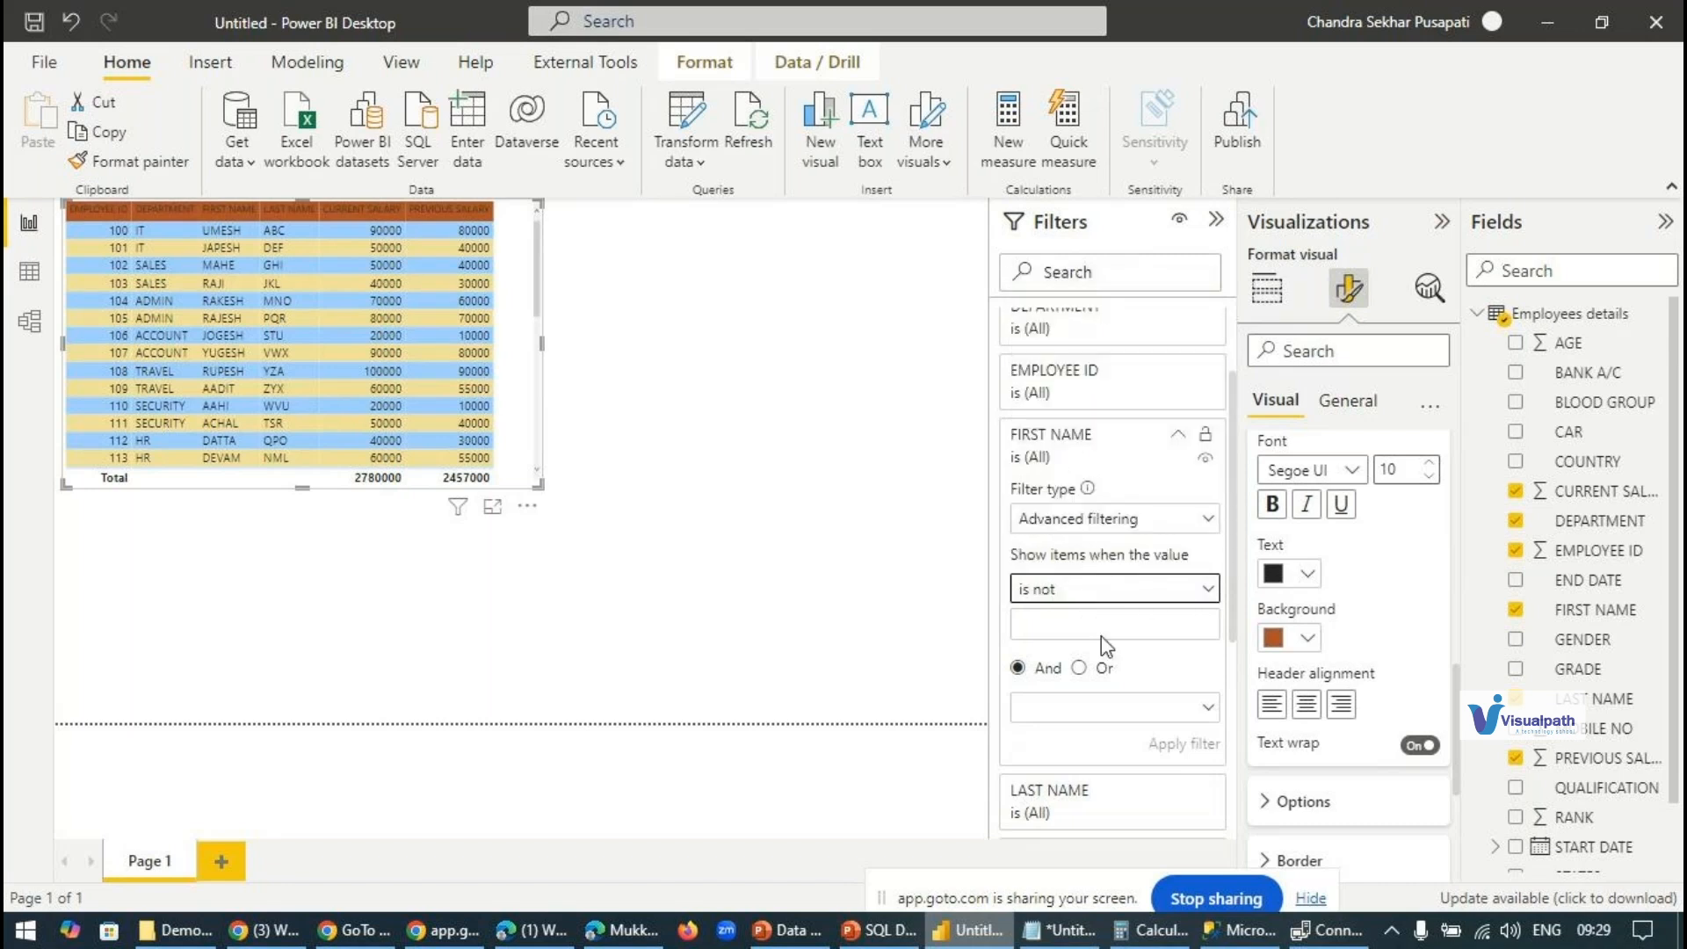
click(1101, 633)
text(BROWN)
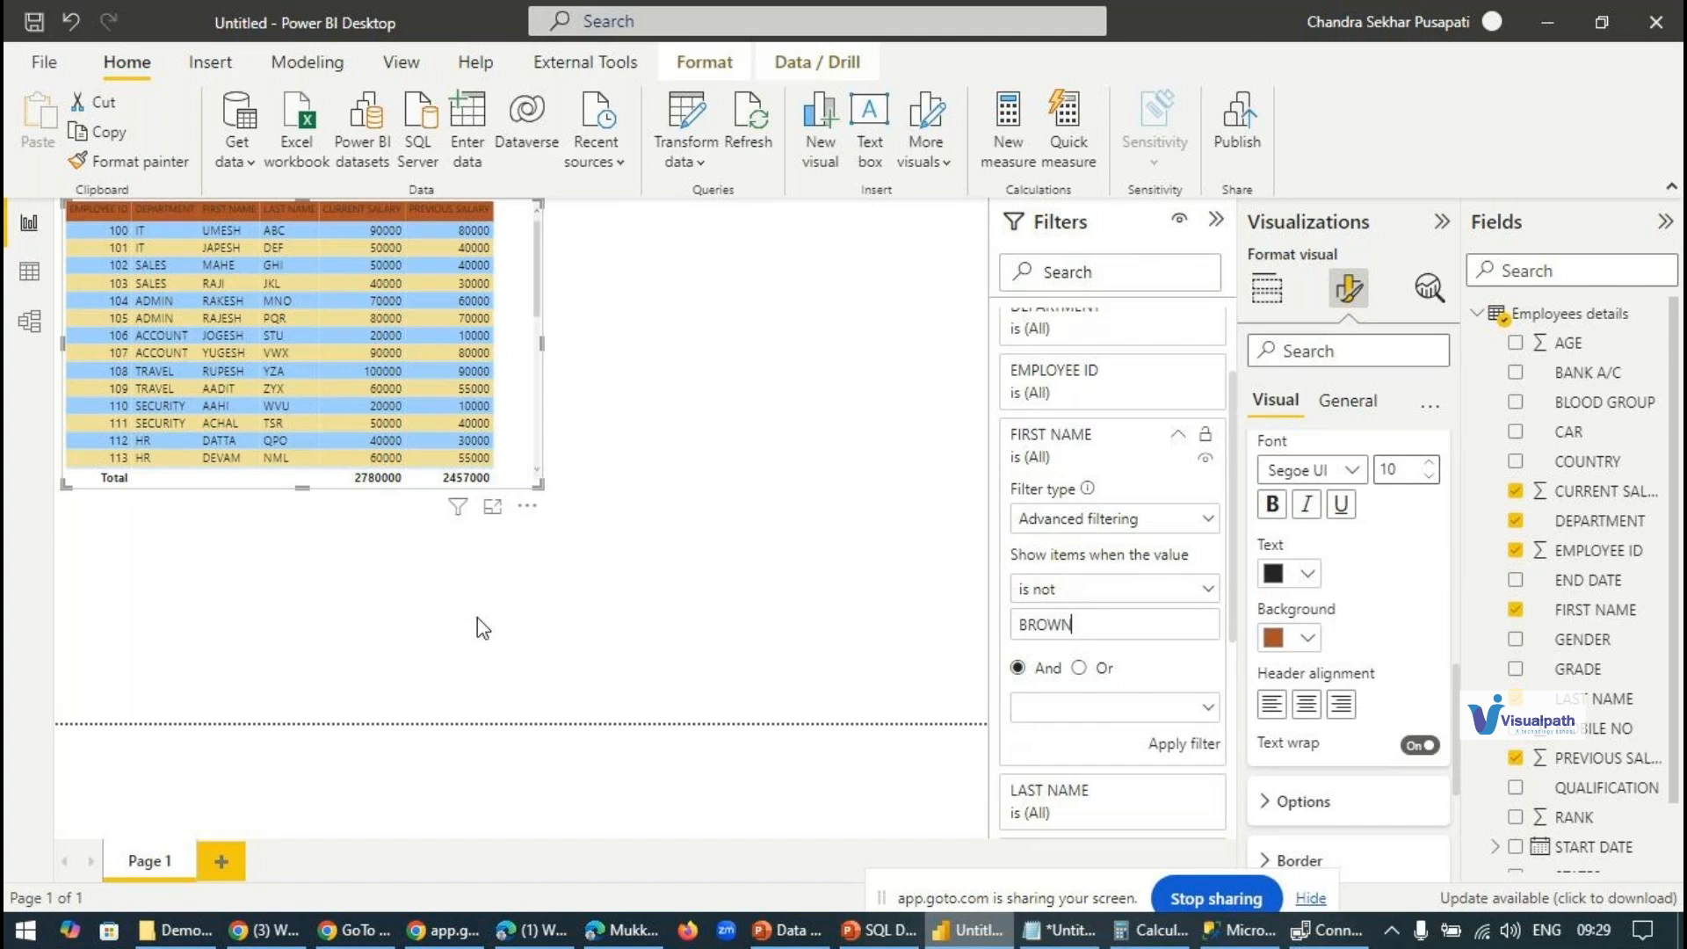
click(1184, 744)
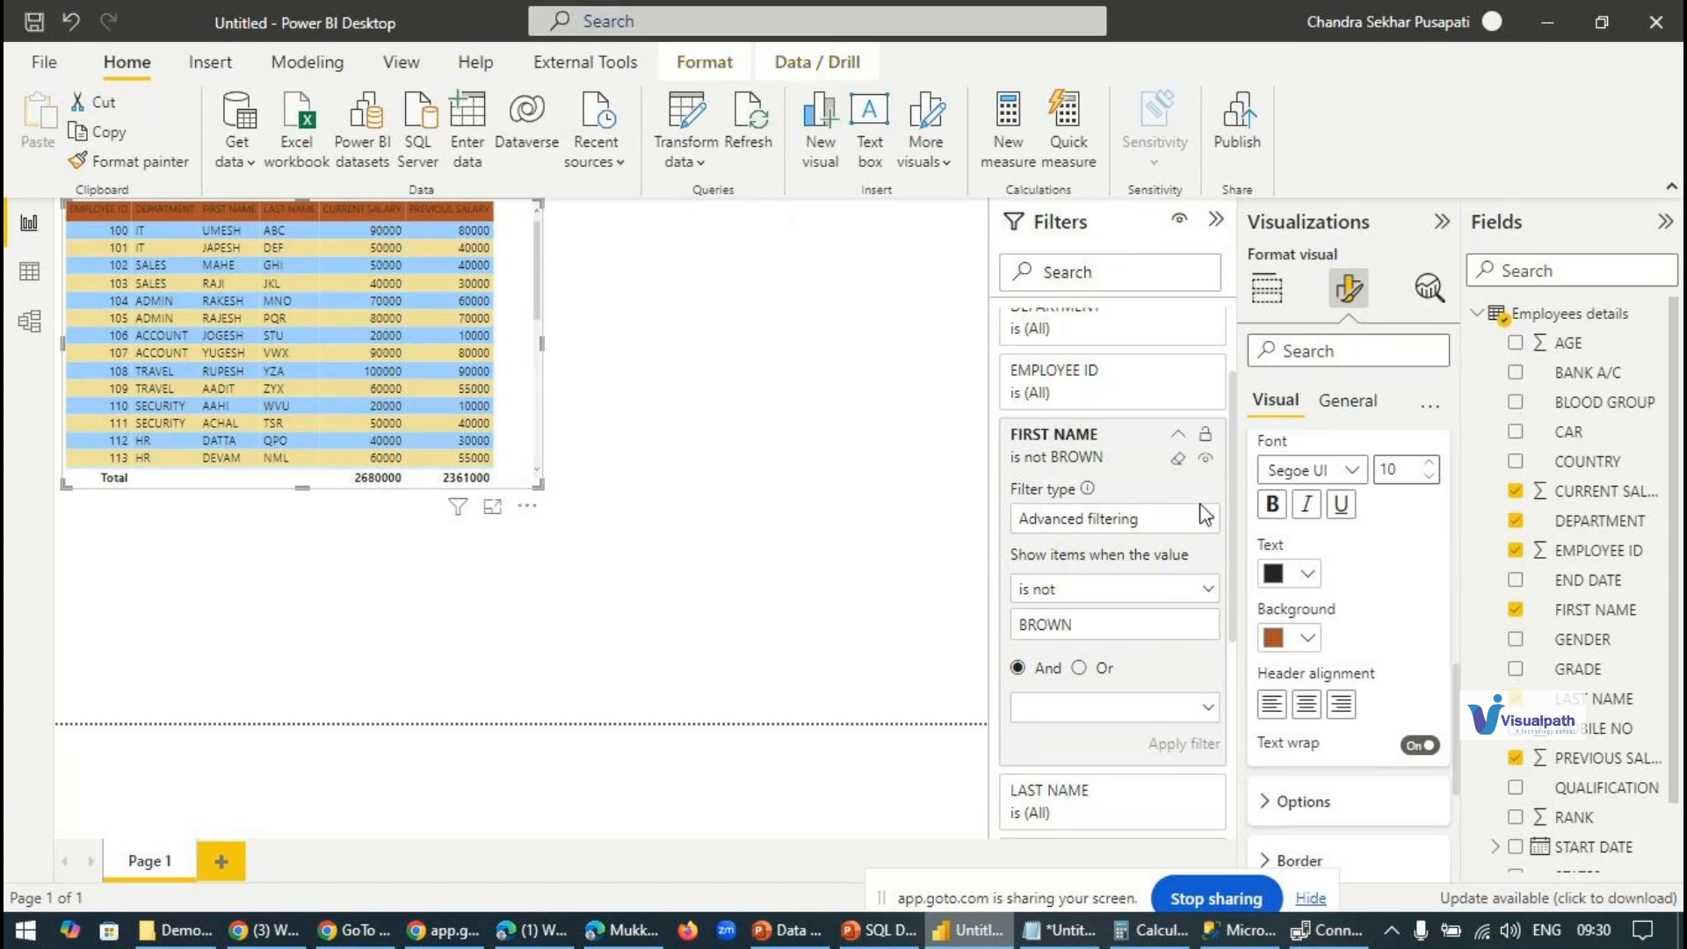
Step: Clear the FIRST NAME filter, set its filter type back to basic filtering, and collapse the Filters pane
click(1179, 461)
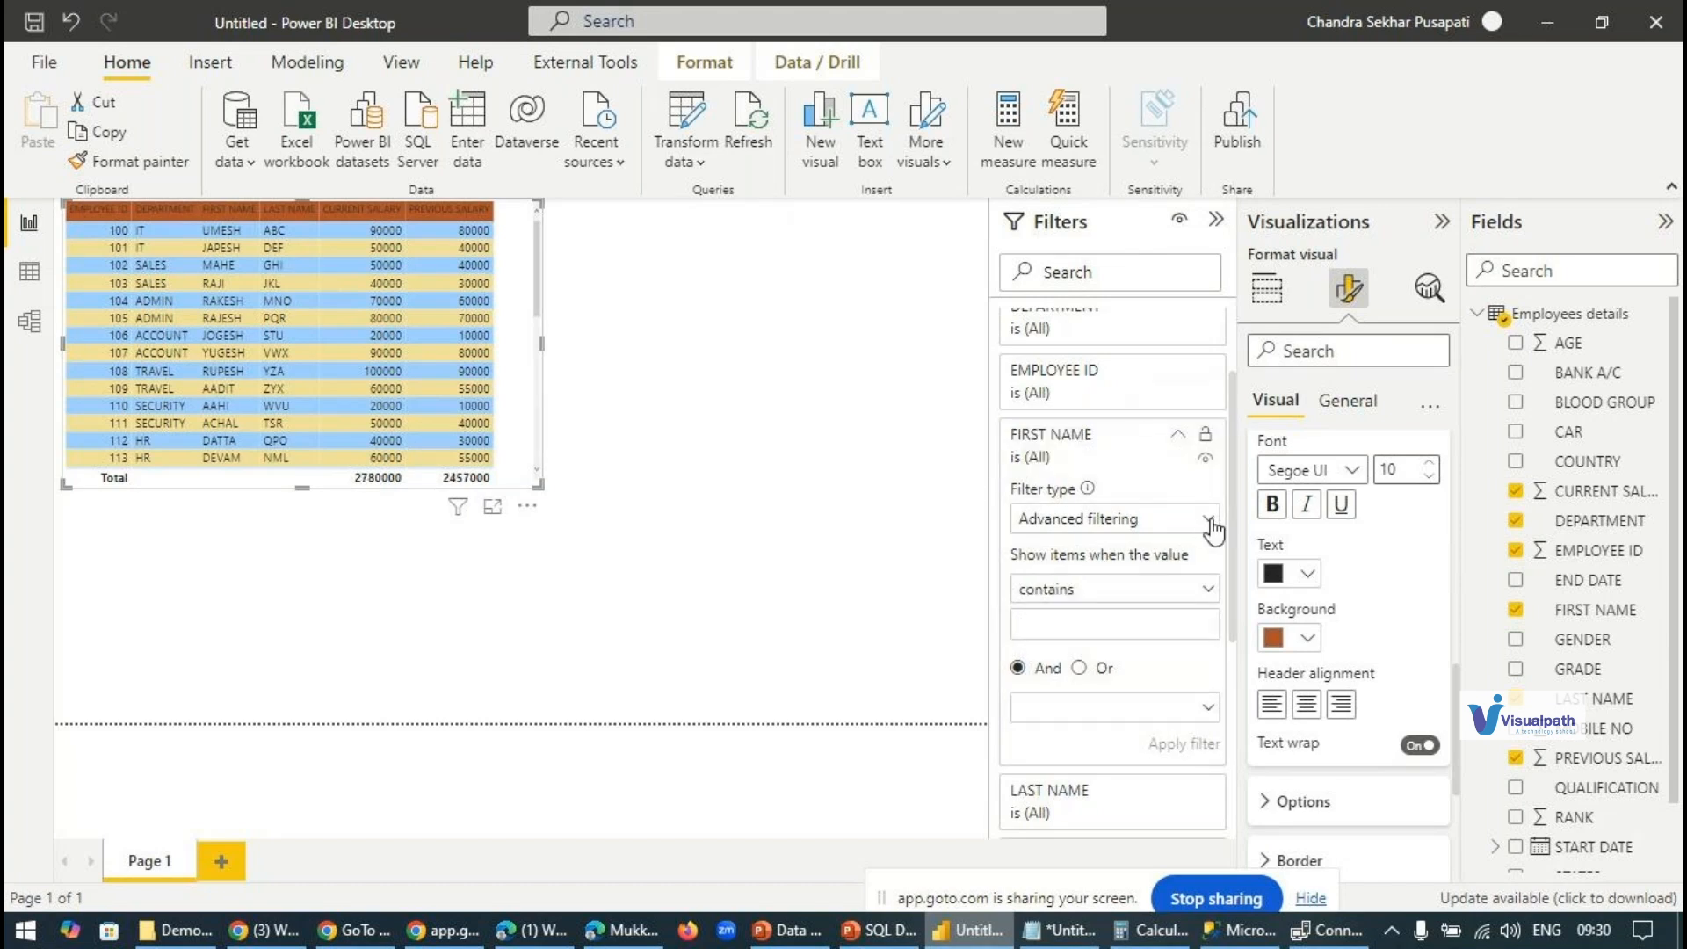
click(1200, 520)
click(1111, 582)
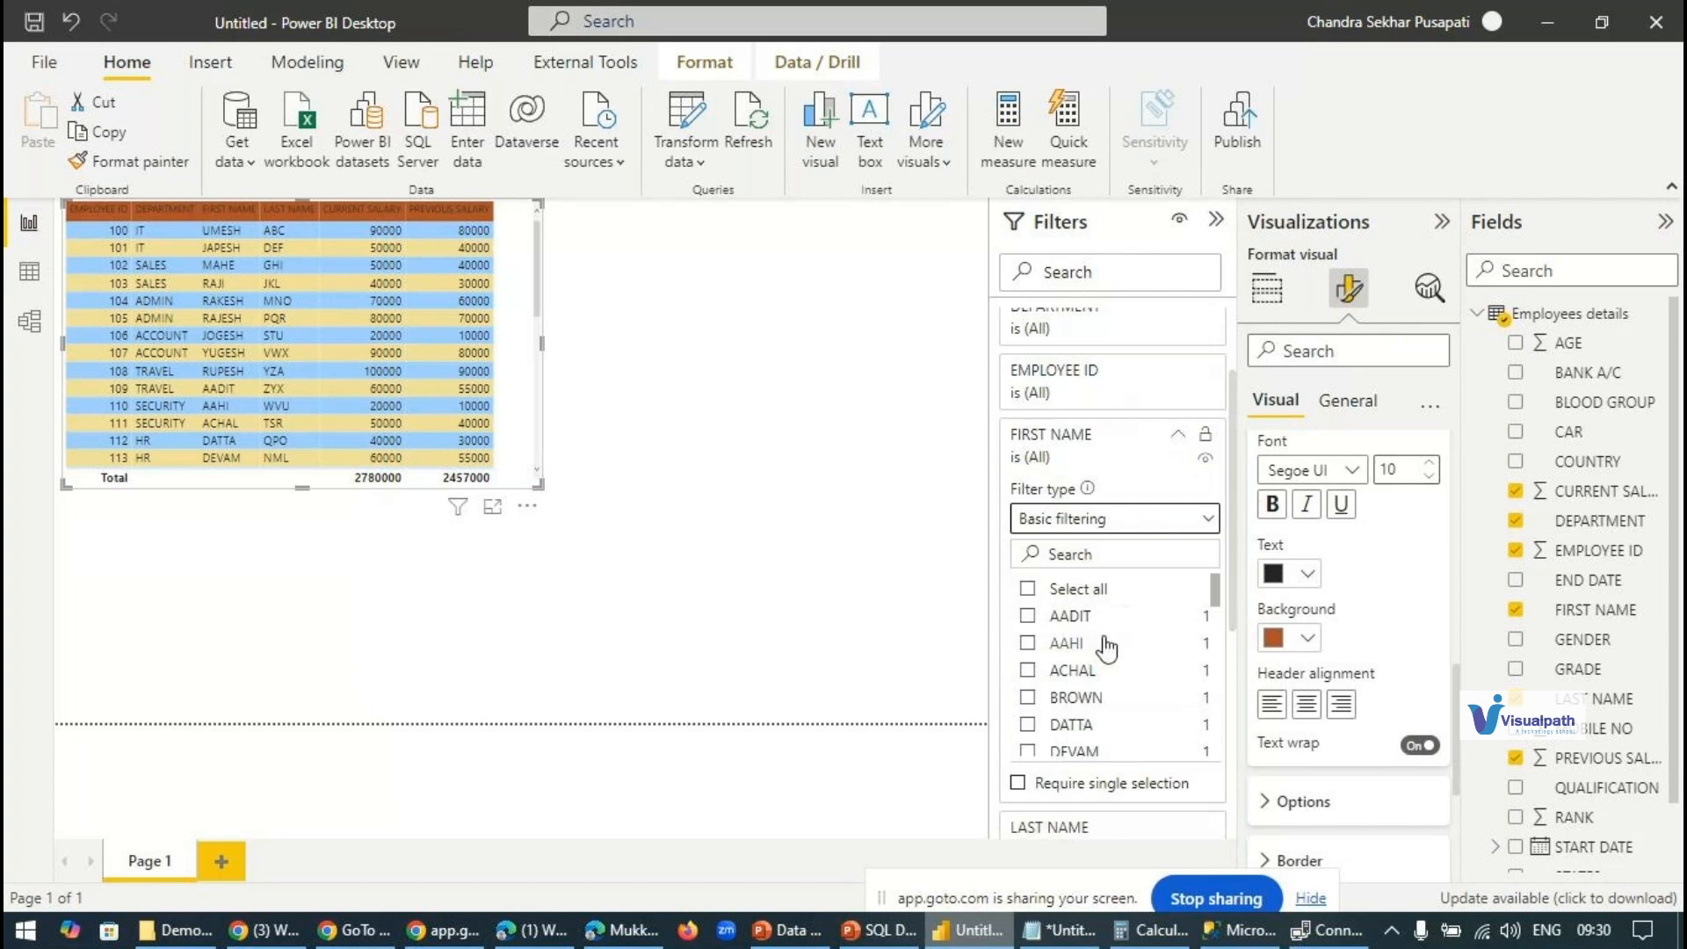
scroll(1109, 658, down, 2)
scroll(1085, 629, up, 2)
click(1216, 221)
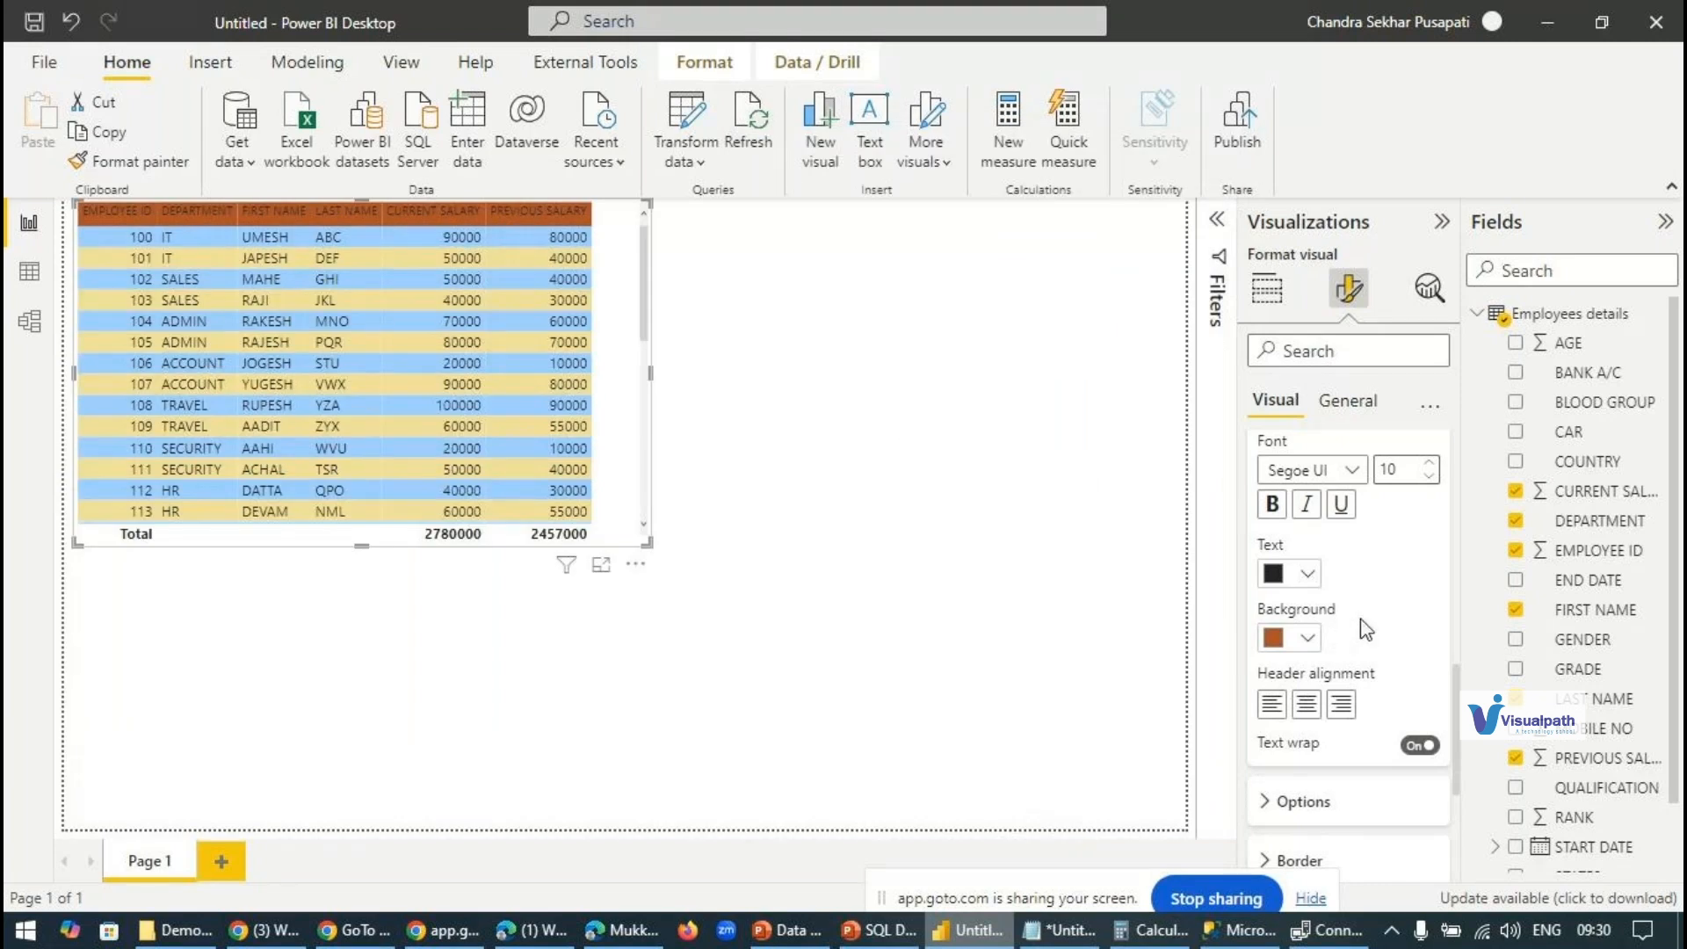
Step: Set the table visual's column header text to white with font size 12
click(1308, 573)
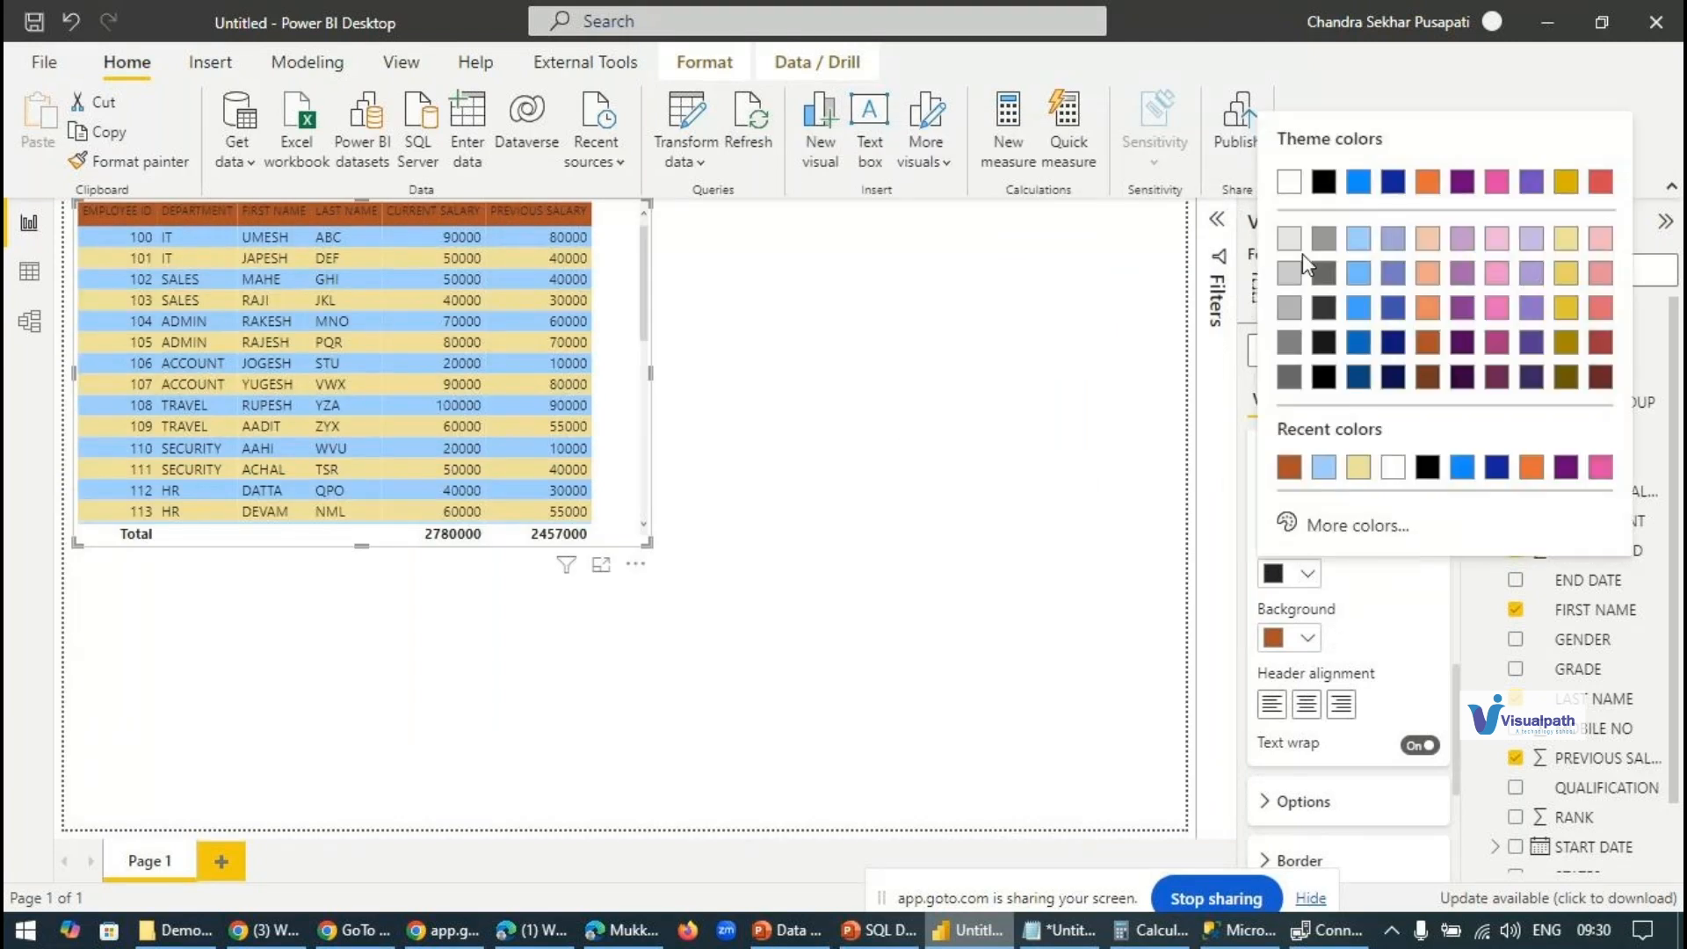
click(1295, 192)
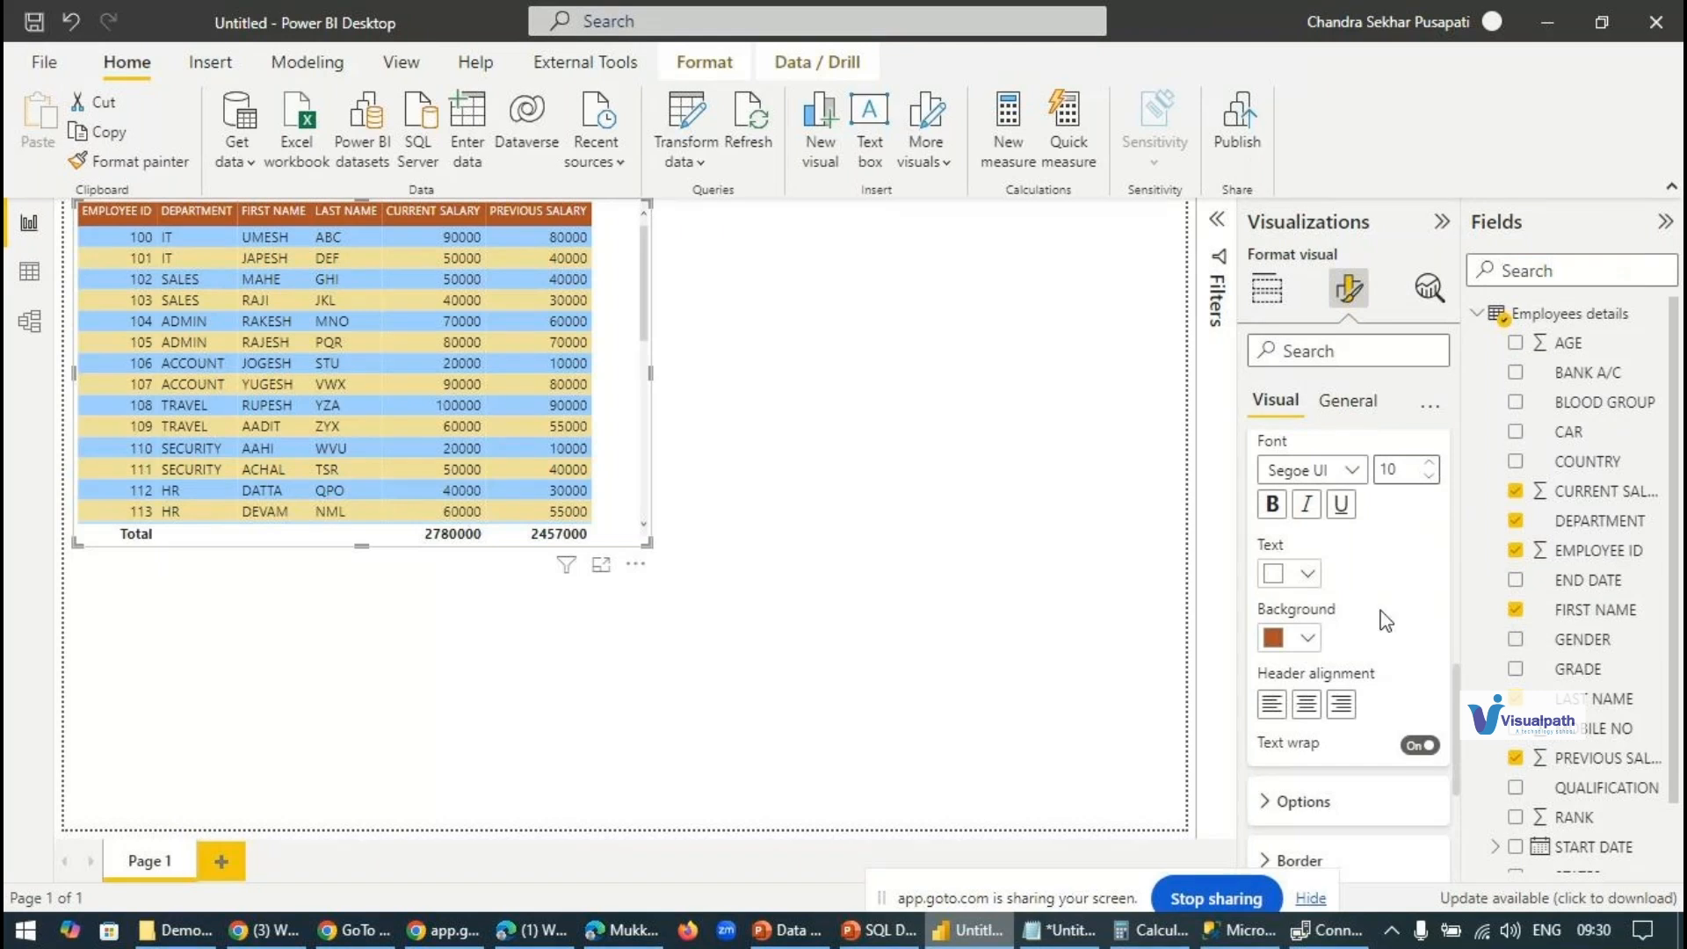
click(1431, 463)
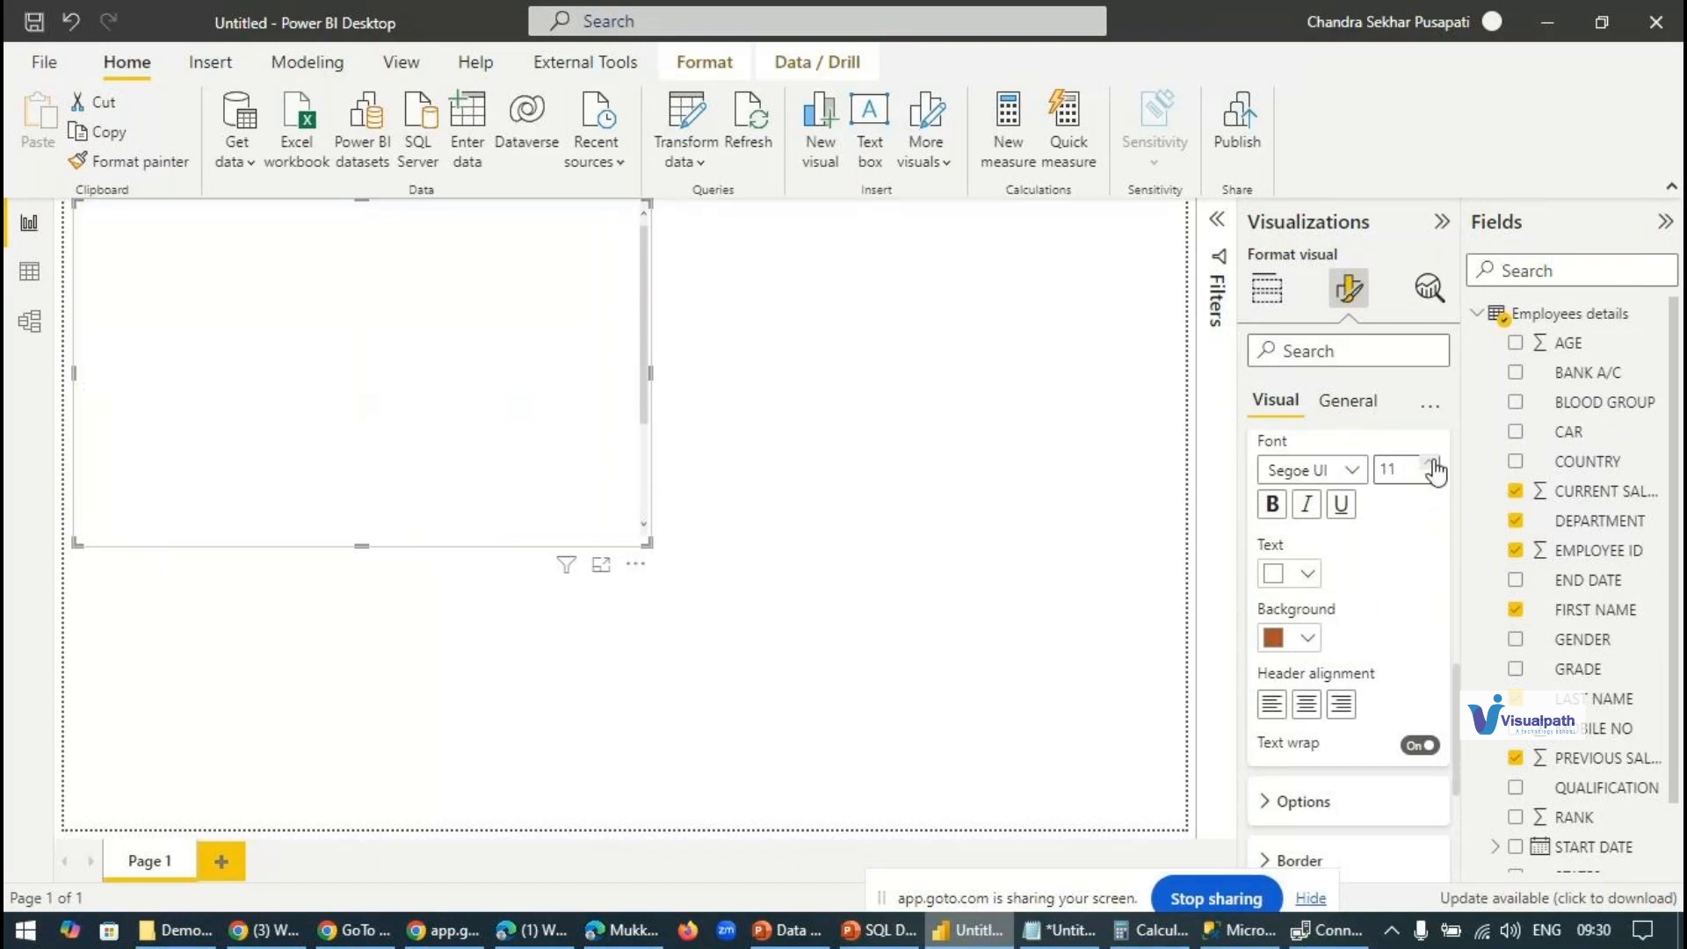
click(1431, 463)
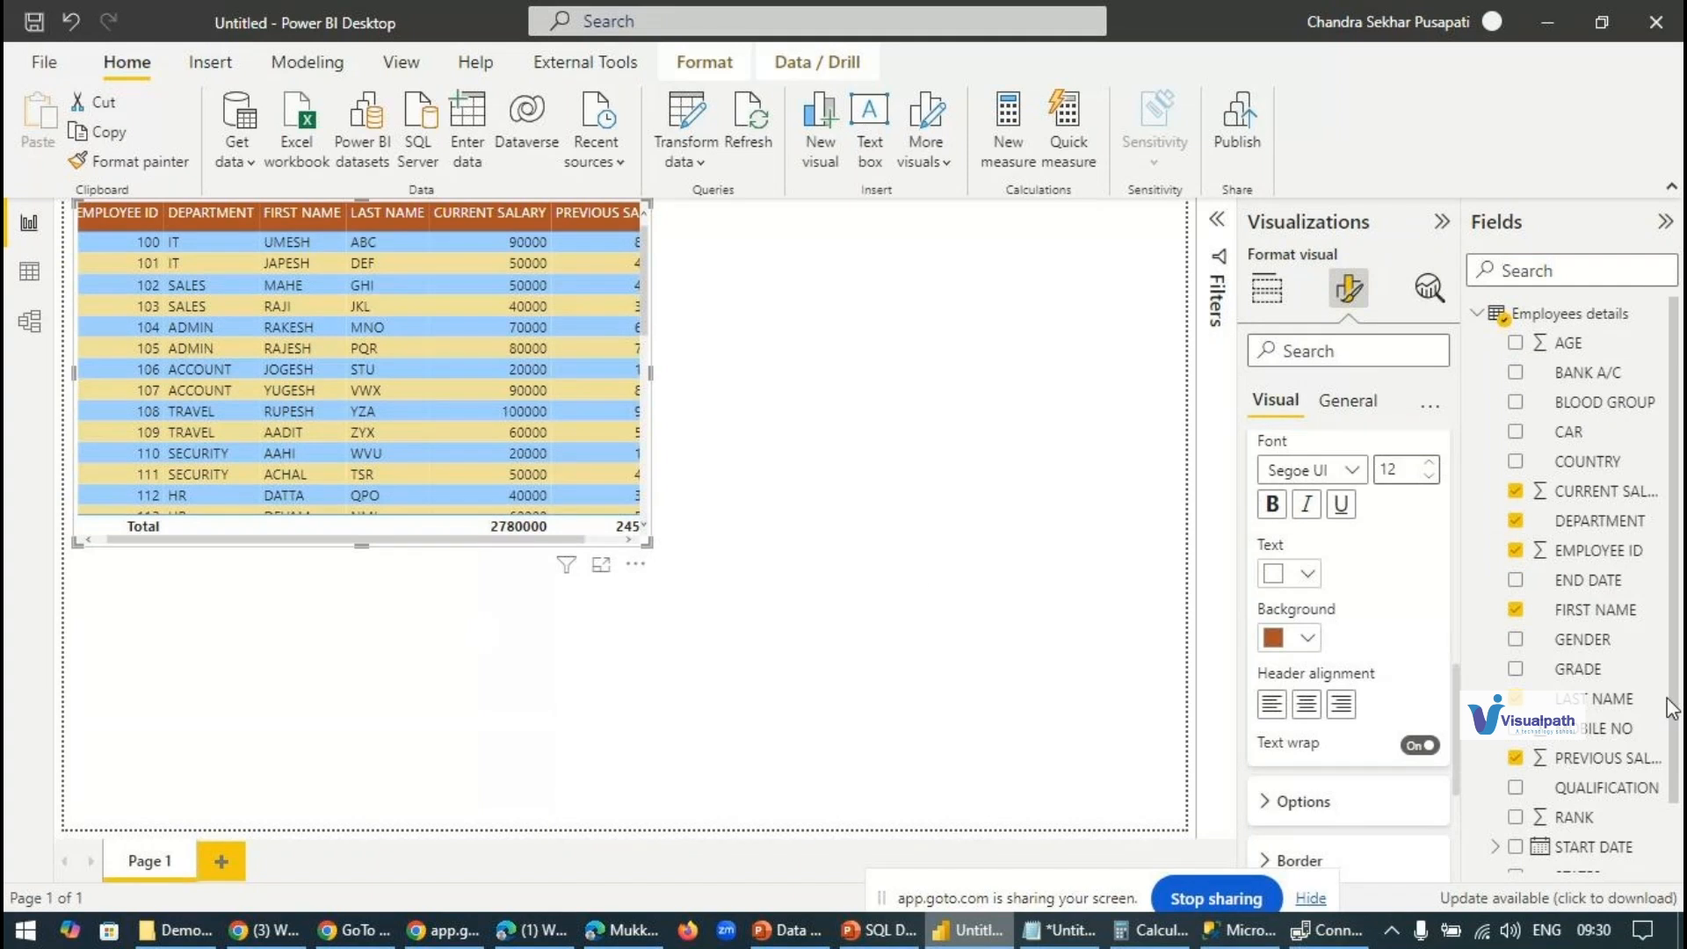
Step: Remove the DEPARTMENT column from the table visual and deselect the table
click(1515, 521)
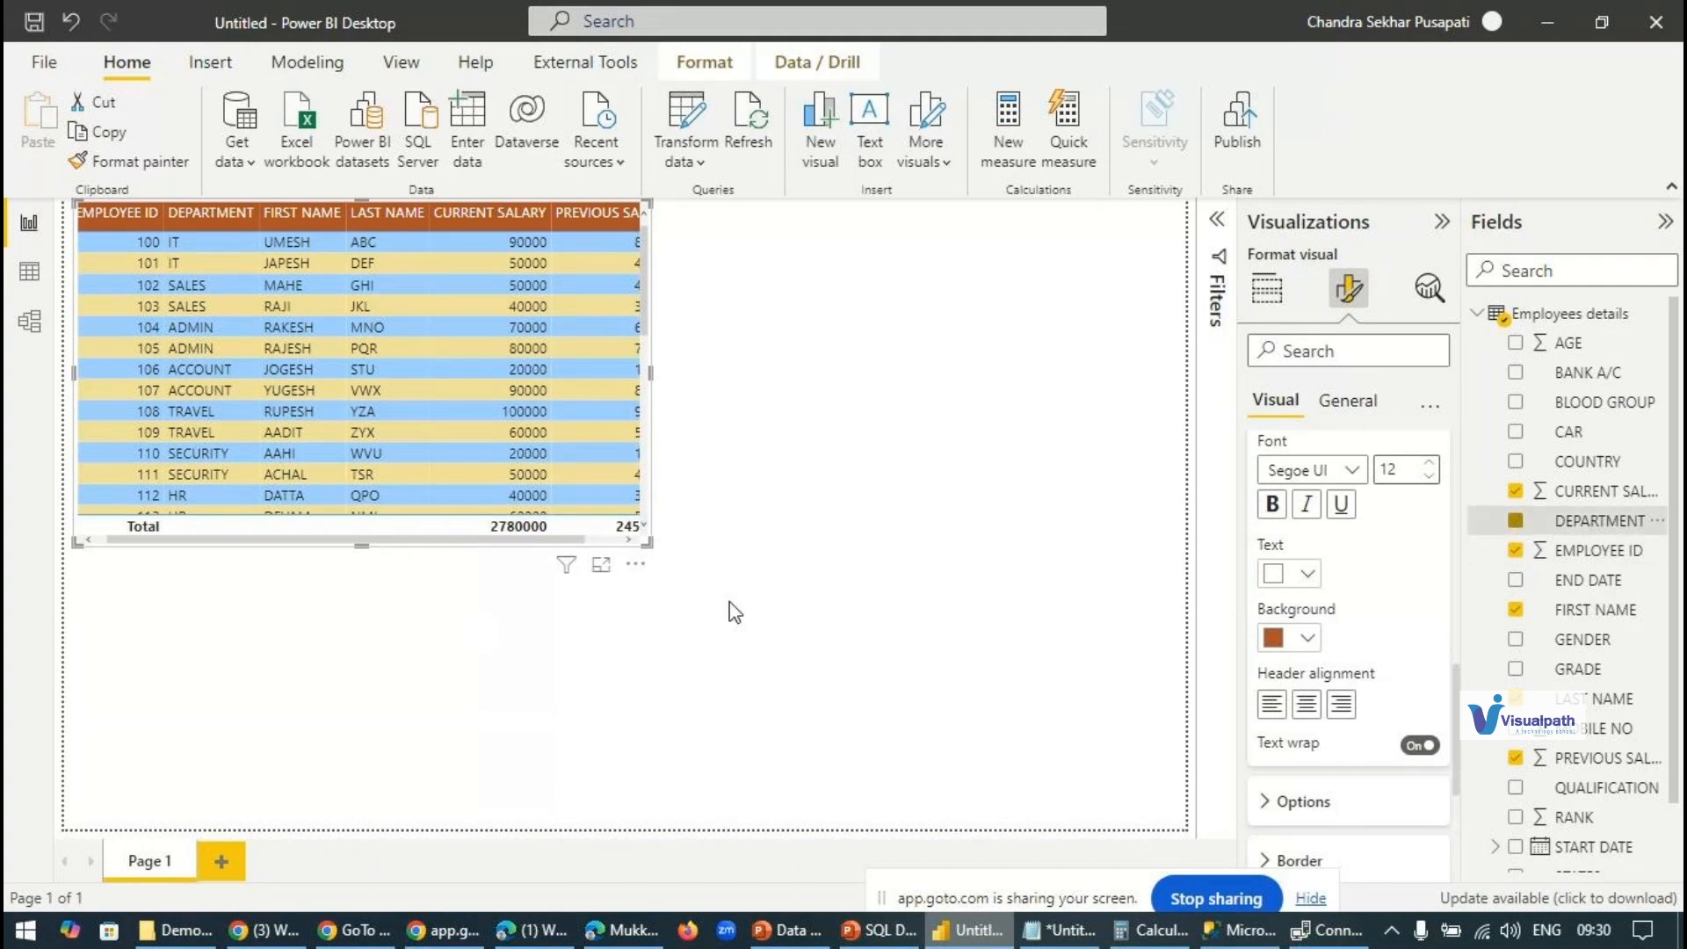
click(772, 365)
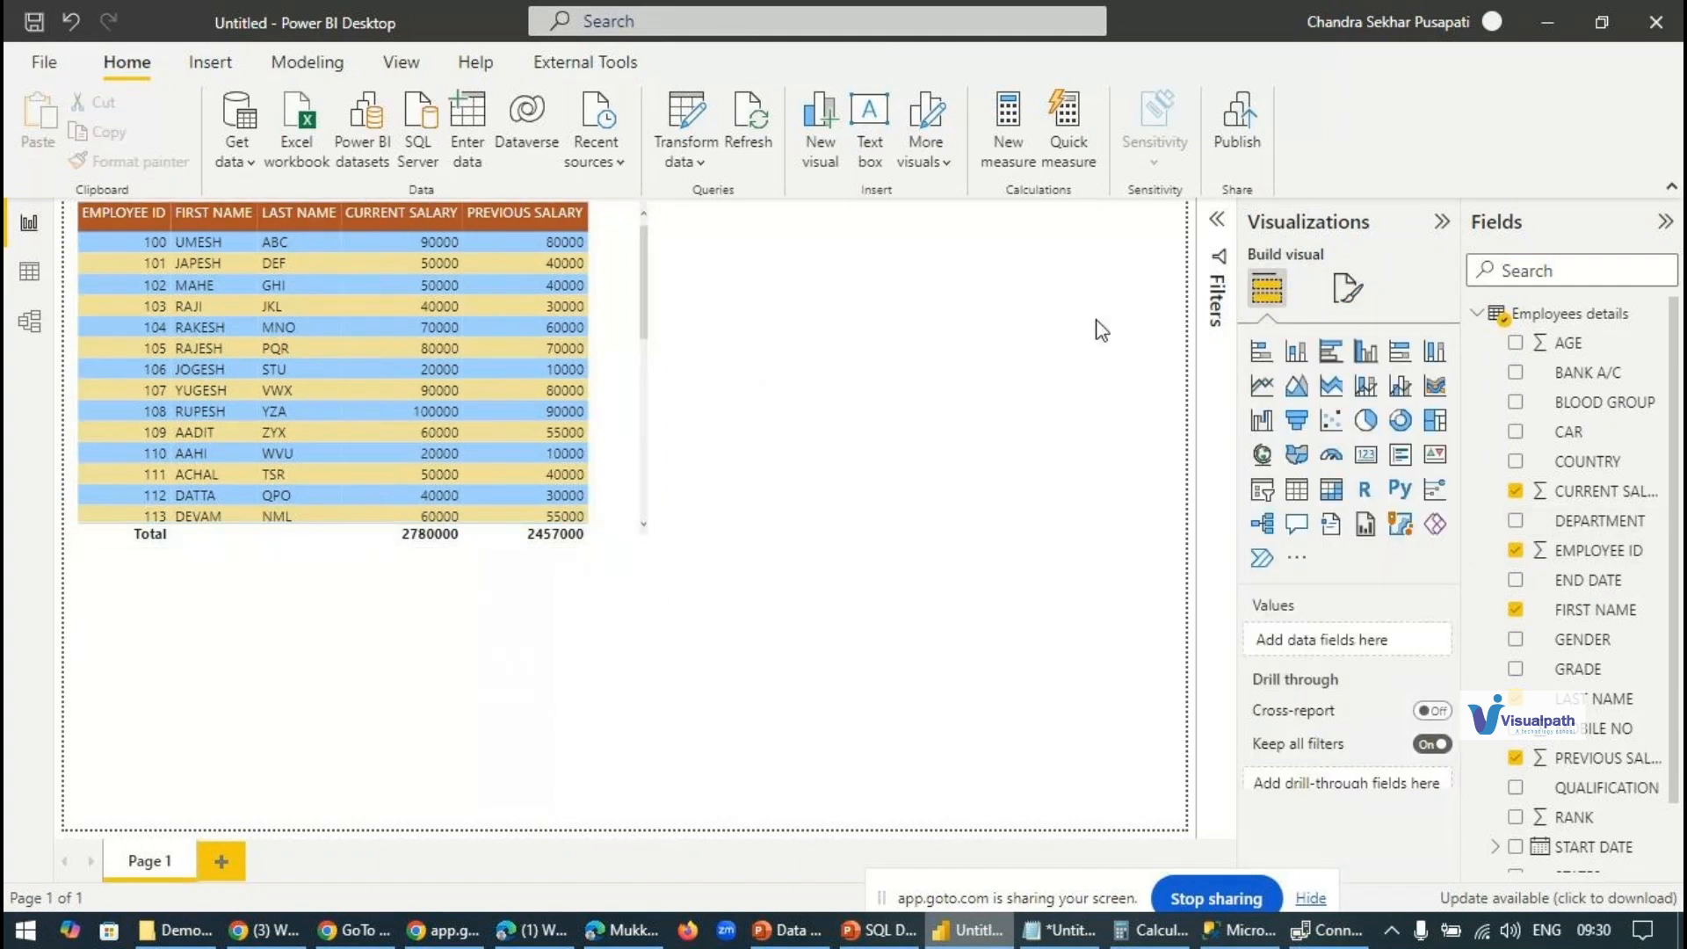
Step: Add a stacked column chart to the right of the table, with DEPARTMENT as axis, EMPLOYEE ID as values and GENDER as legend
click(1296, 351)
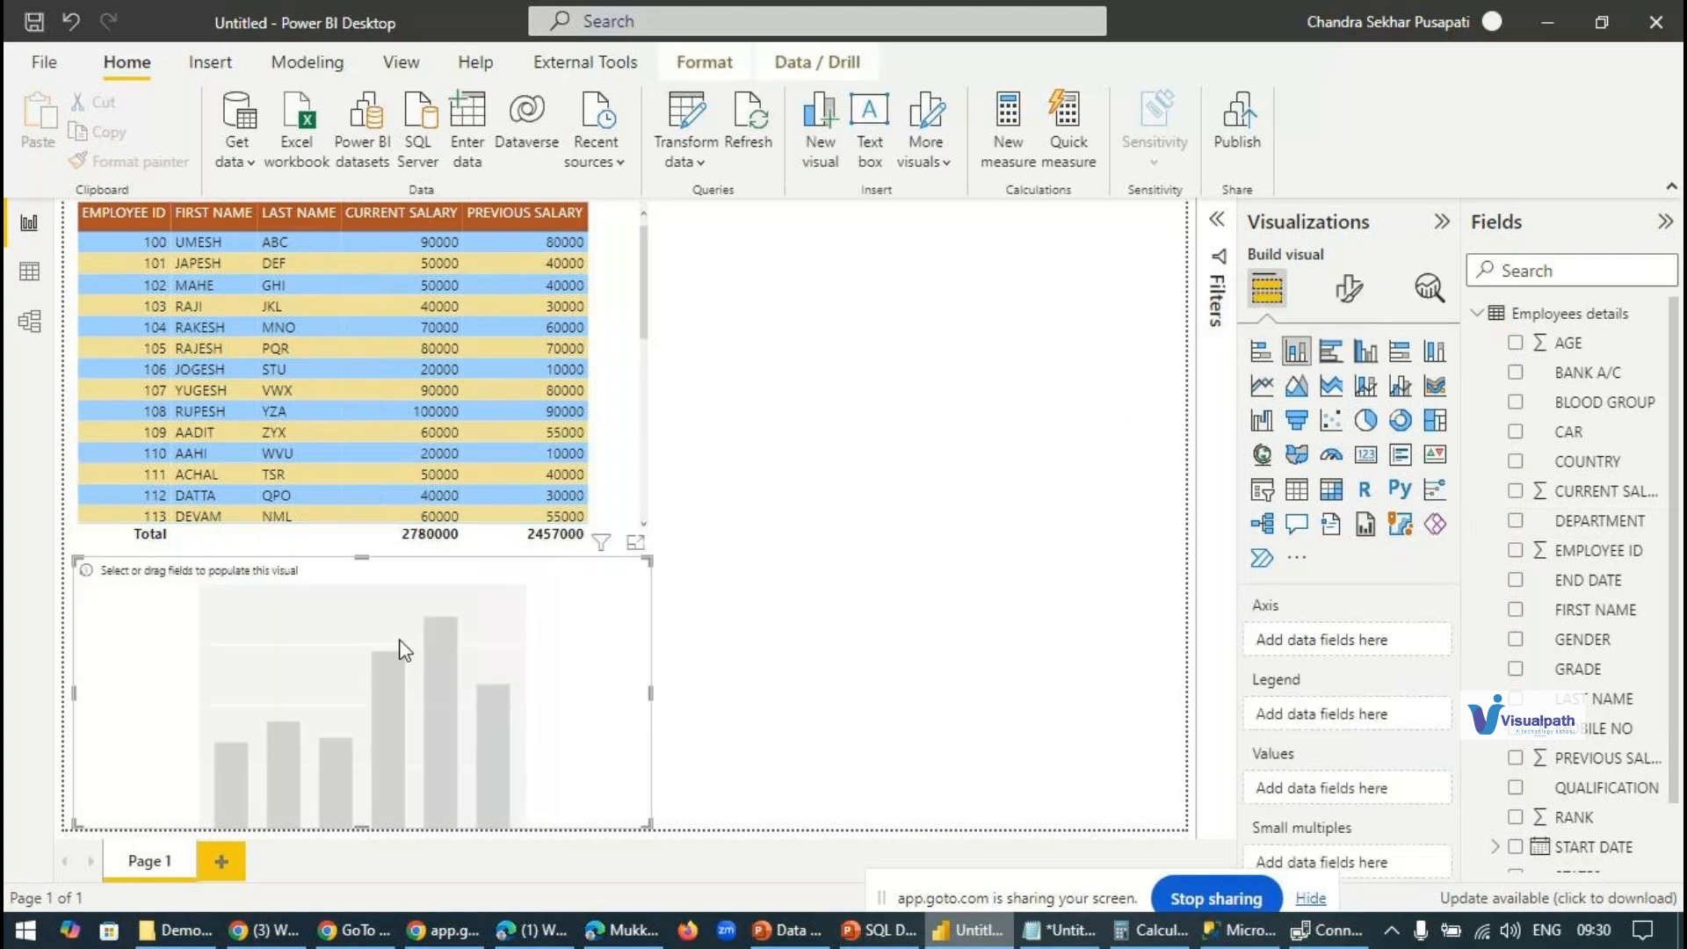
drag(403, 651, 882, 377)
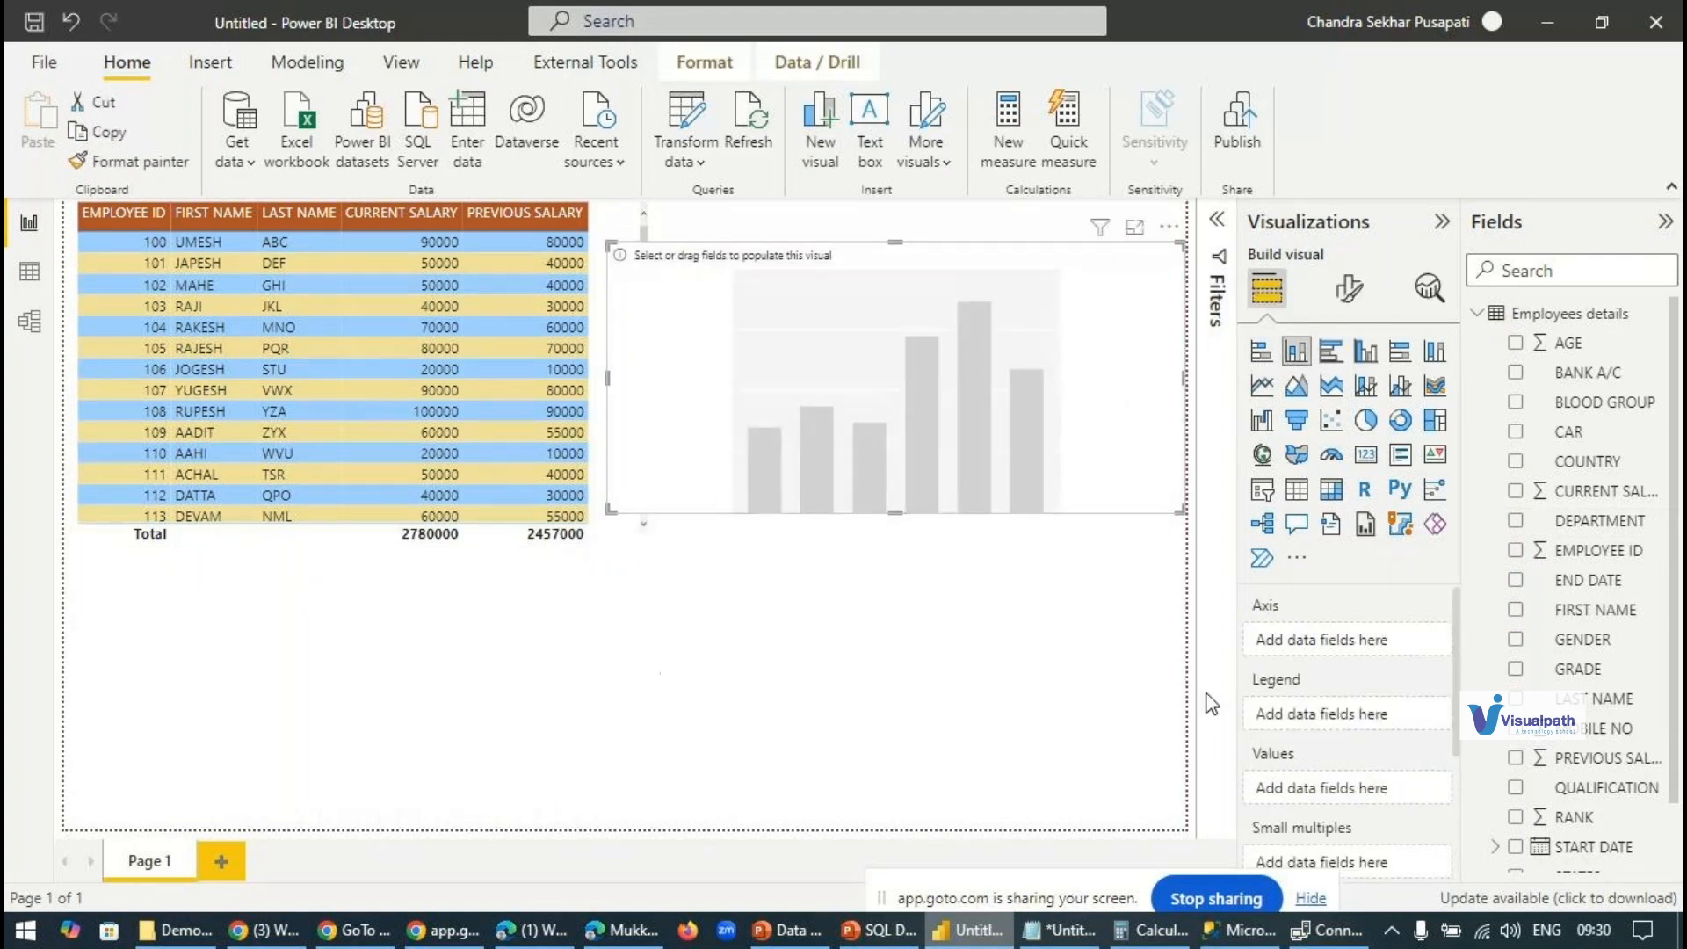
click(1516, 549)
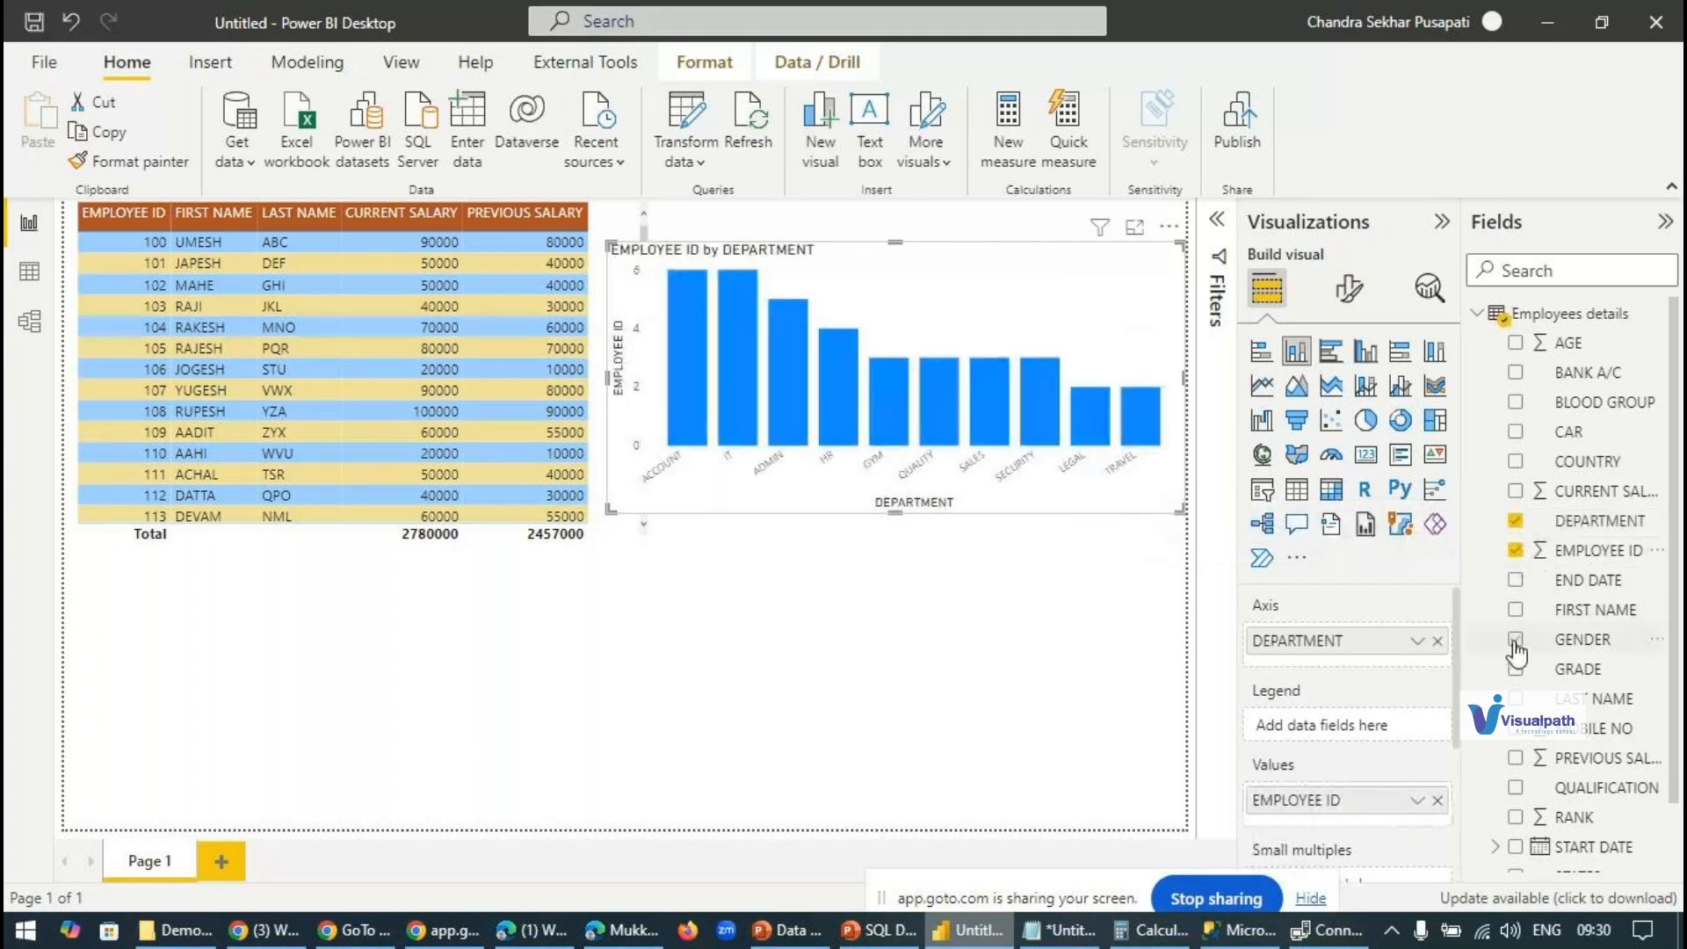
click(1515, 641)
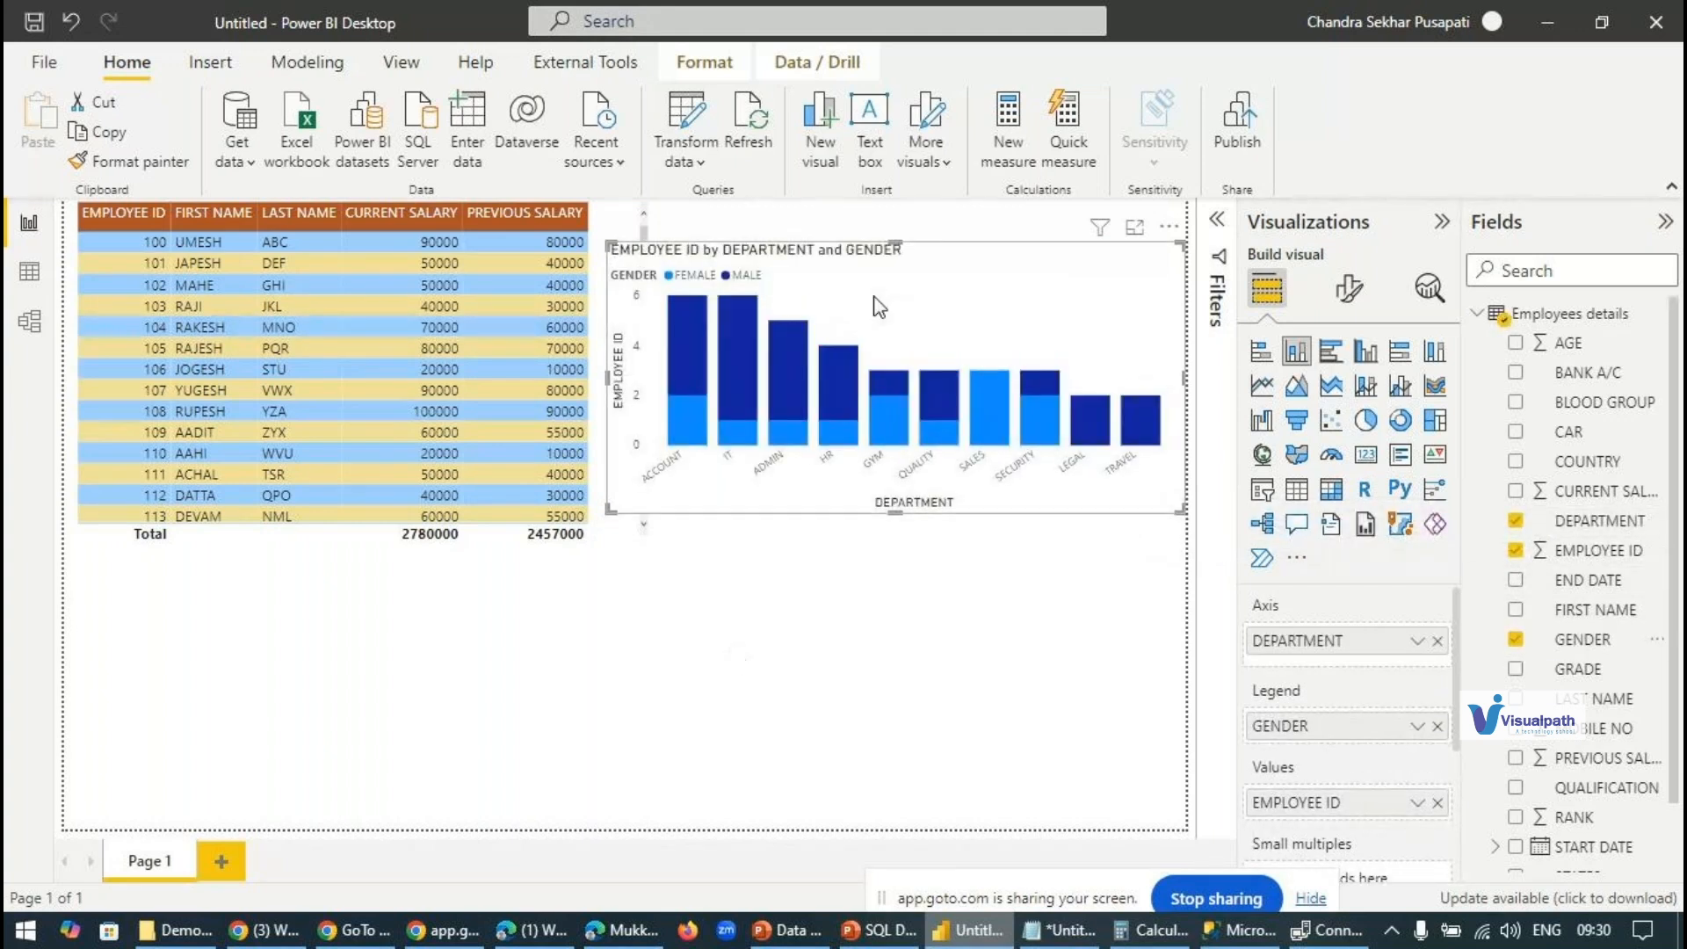
Step: Make the stacked column chart slightly taller by extending its upper edge
drag(899, 235, 899, 219)
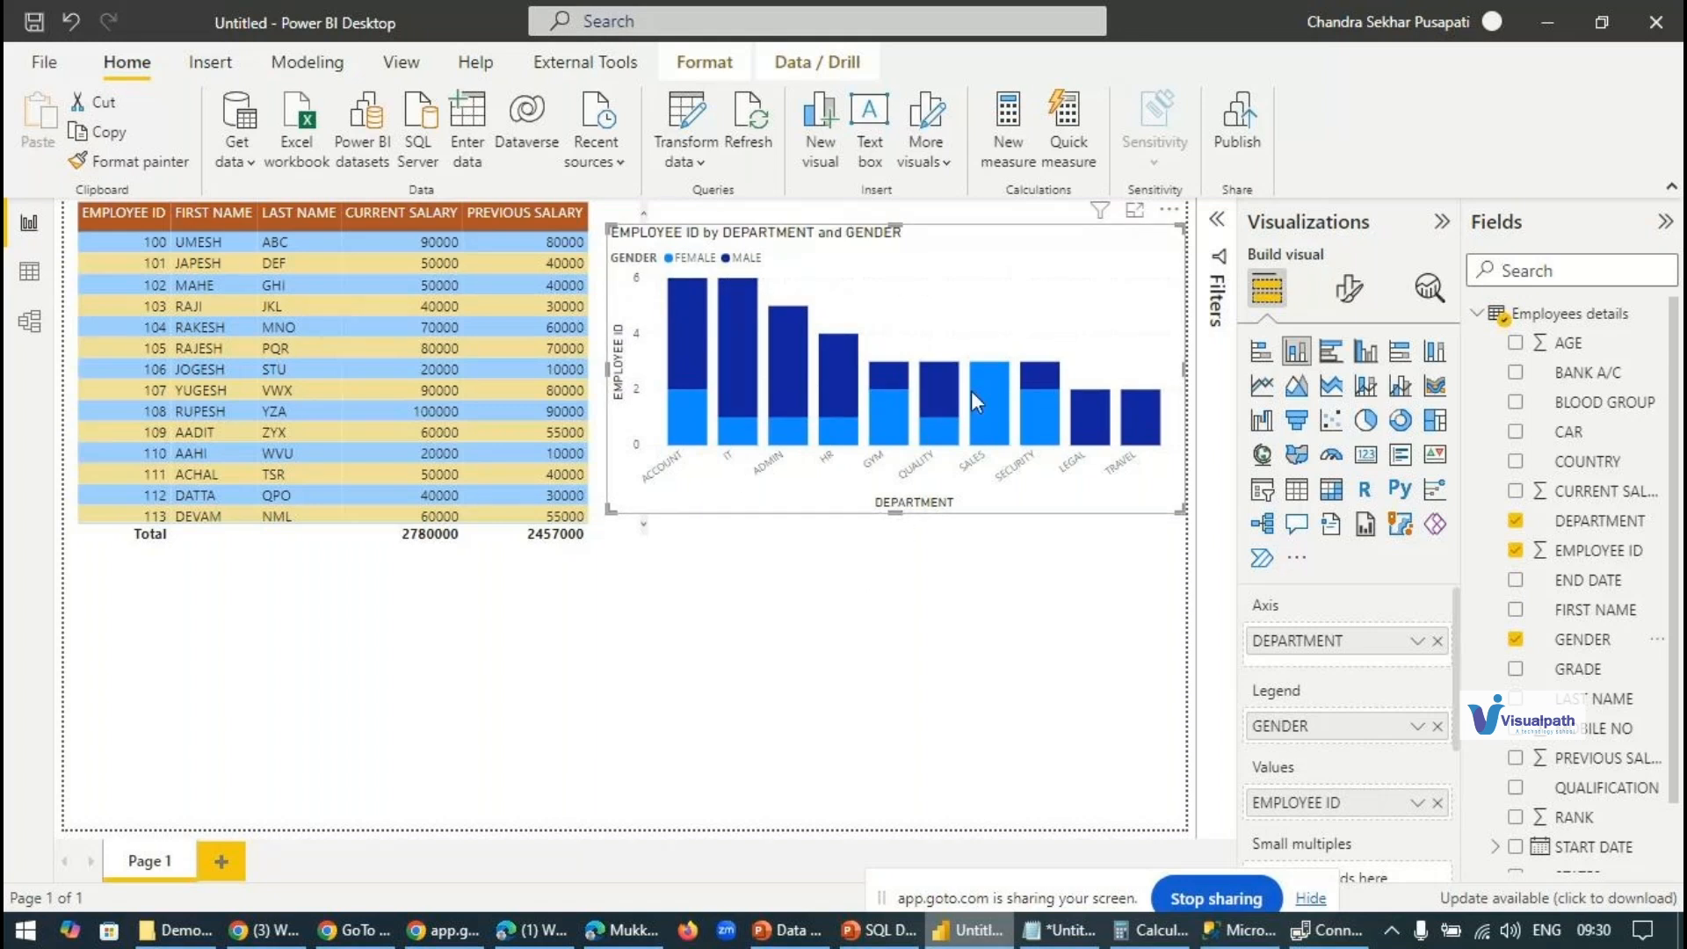
click(949, 593)
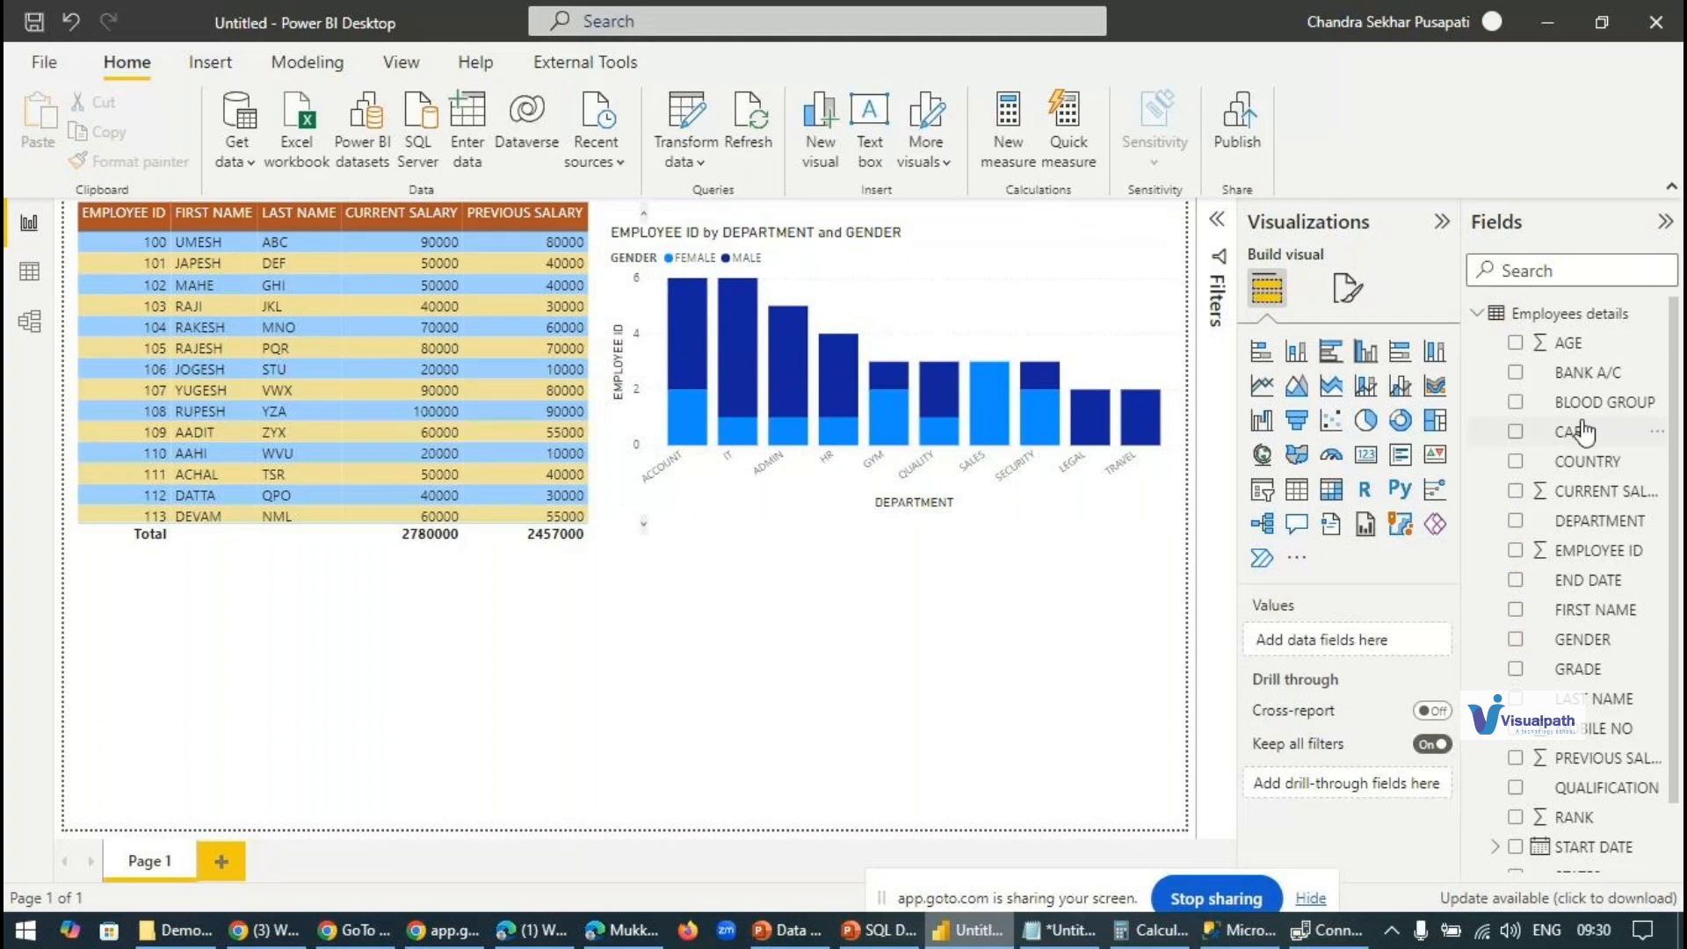
click(1058, 276)
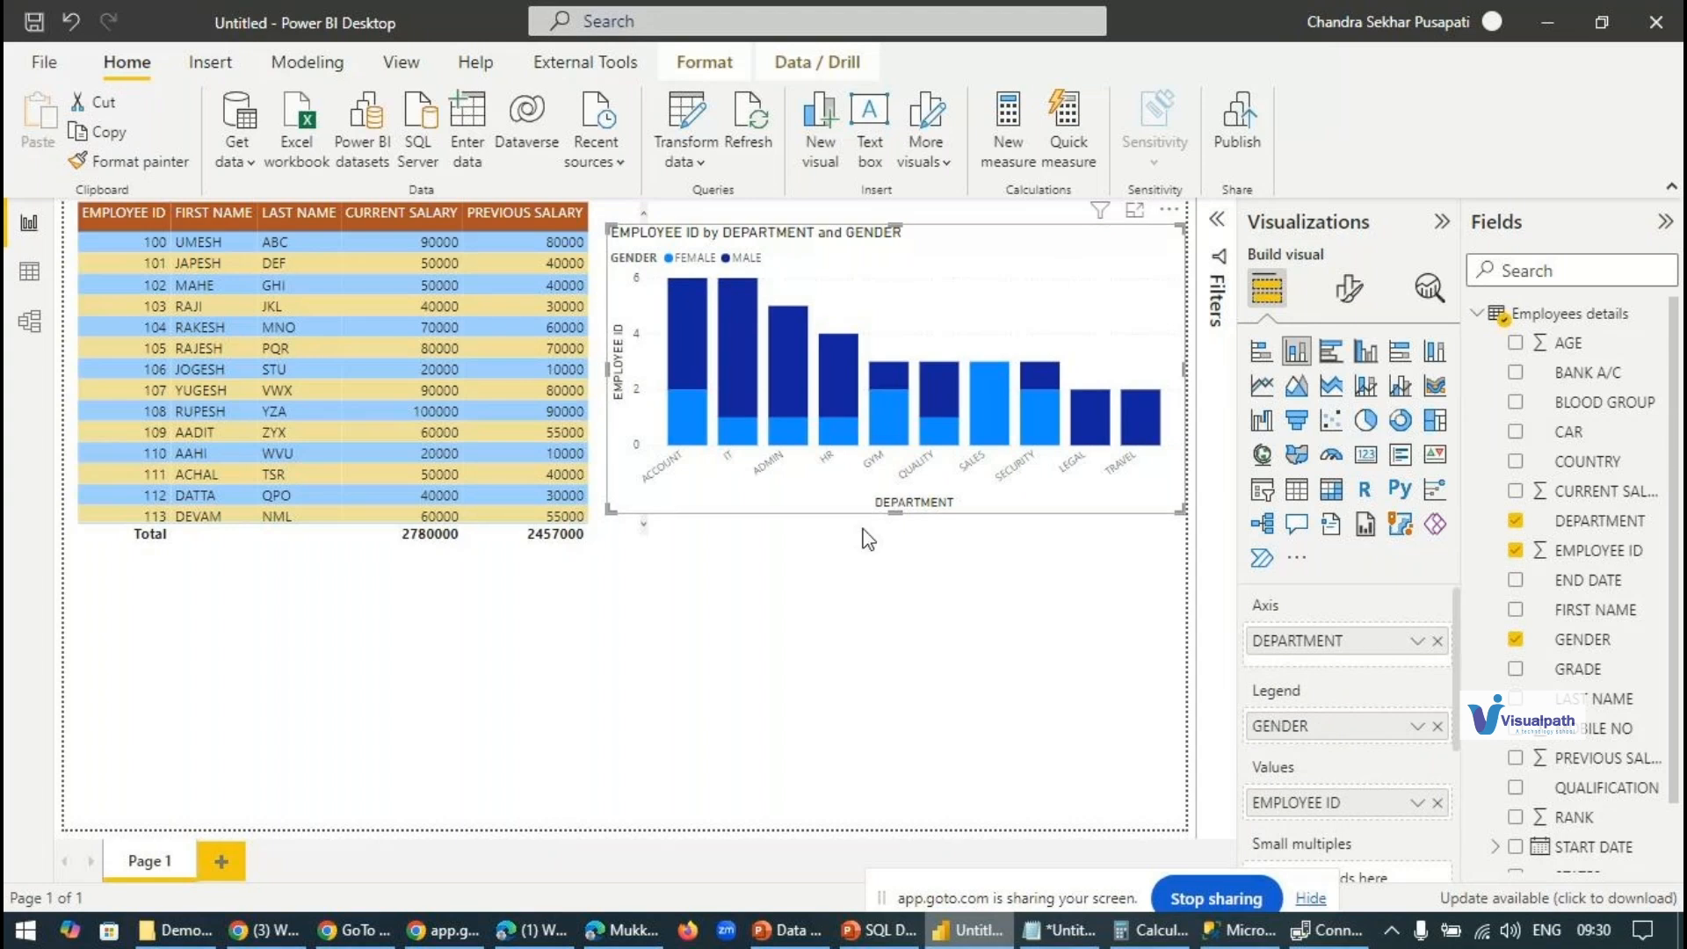
Step: Switch to the PowerPoint presentation to review the Power BI Desktop workflow slide, and return to Power BI Desktop
click(788, 930)
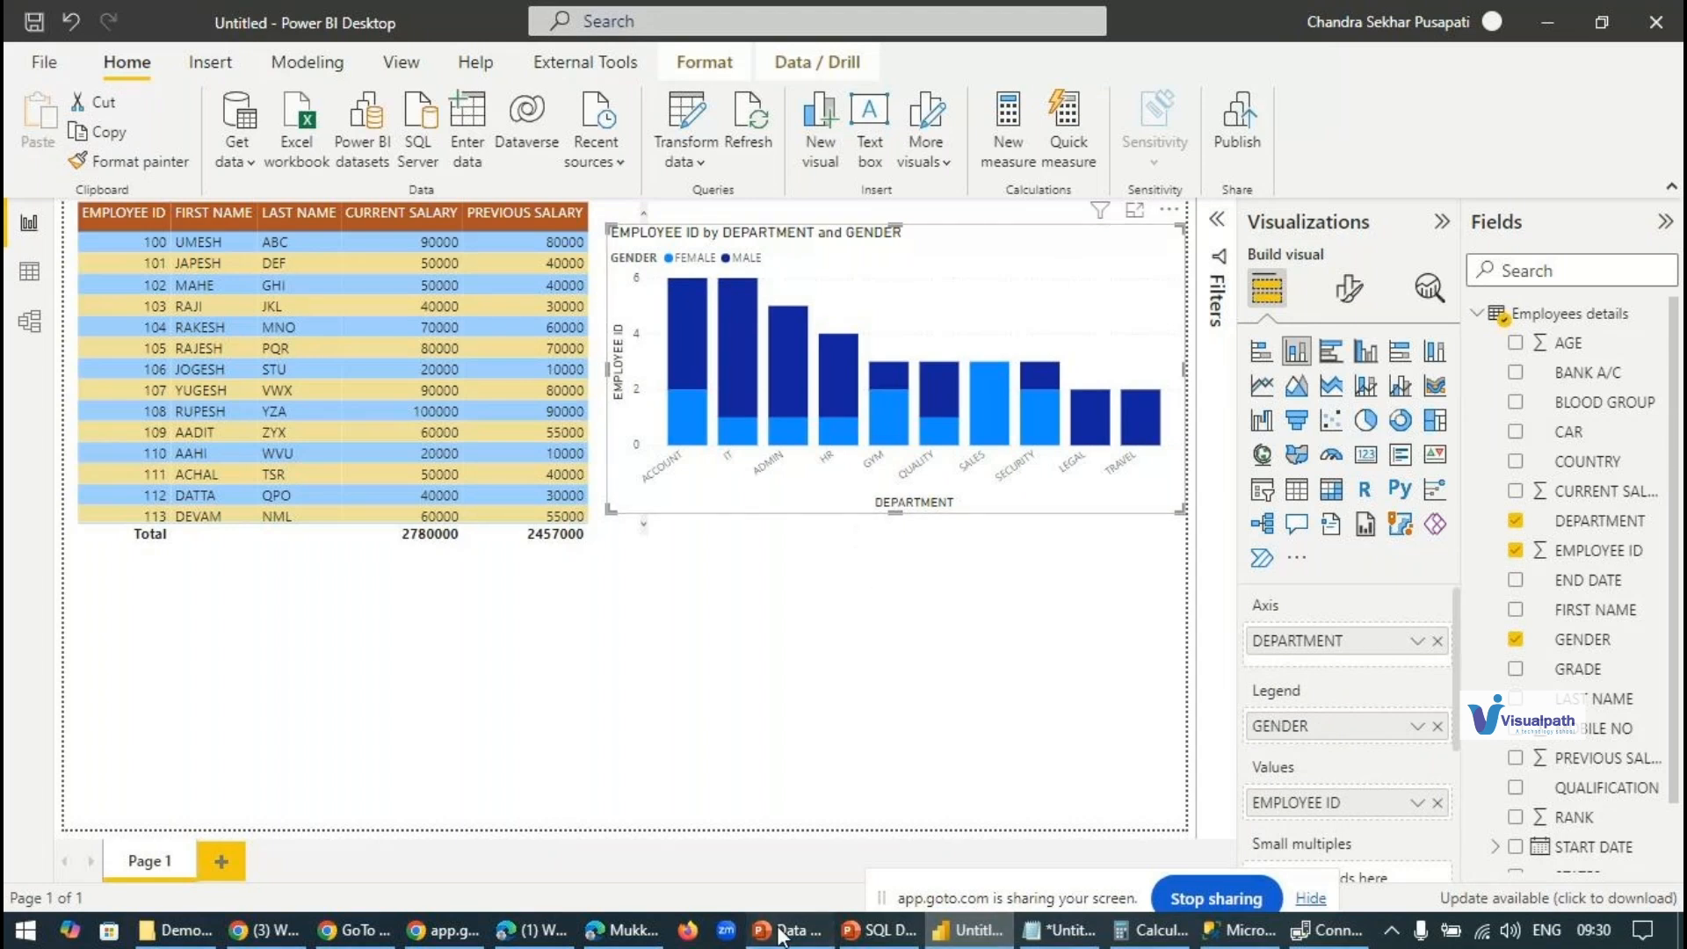
scroll(1216, 422, up, 1)
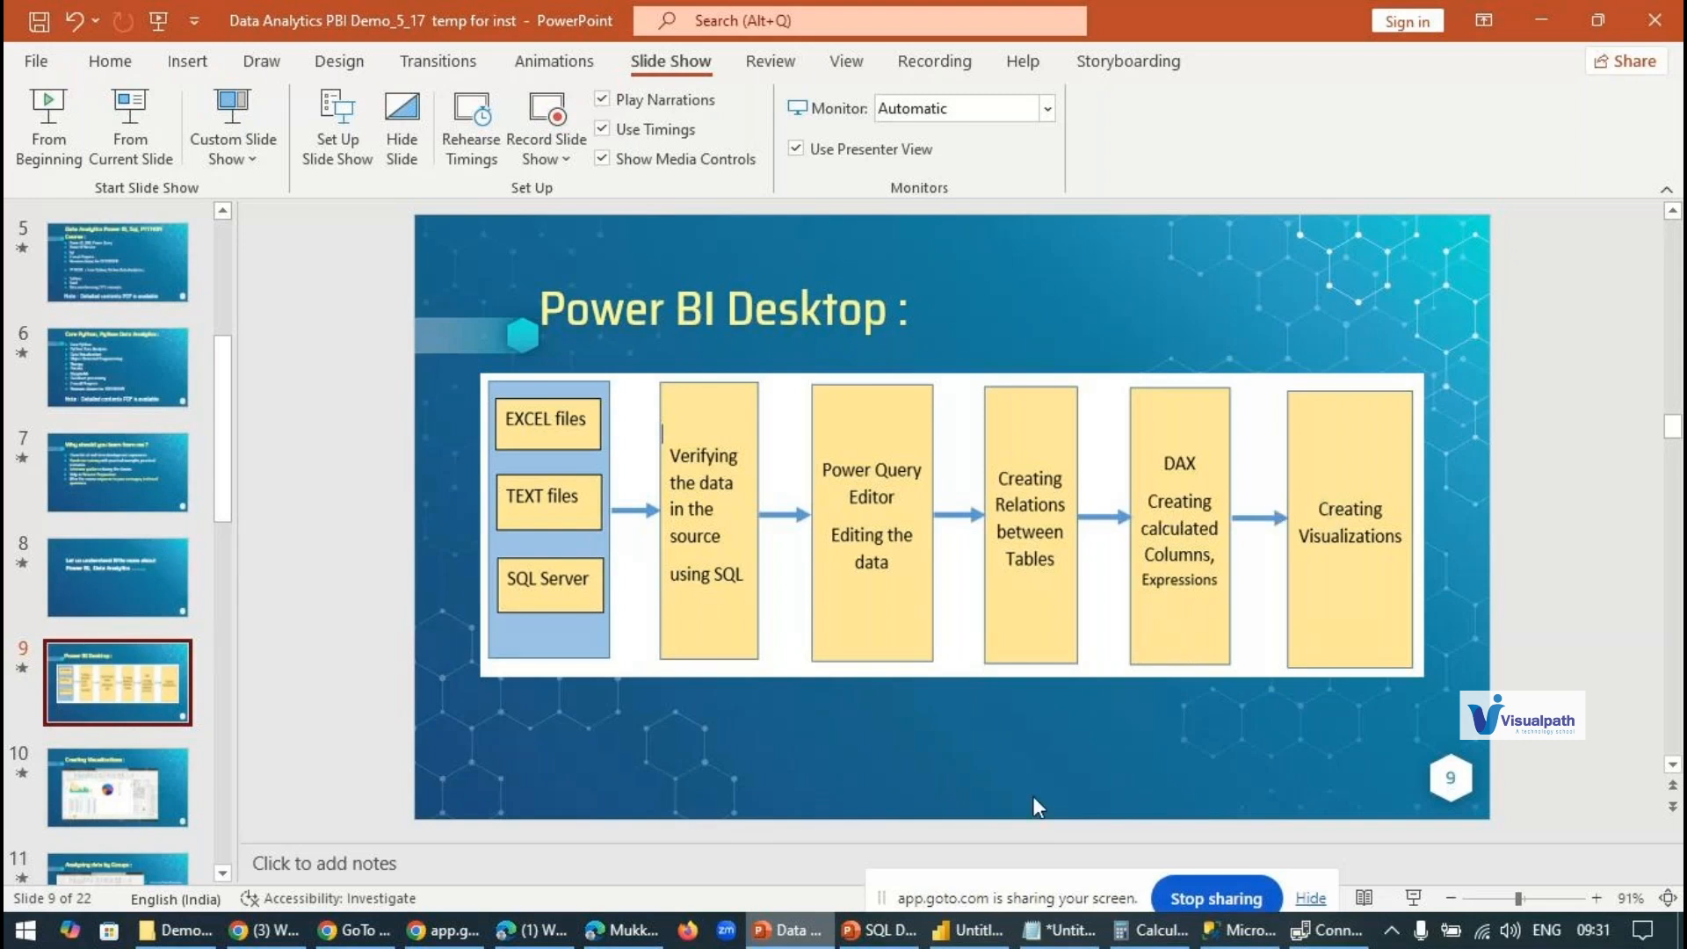
click(971, 930)
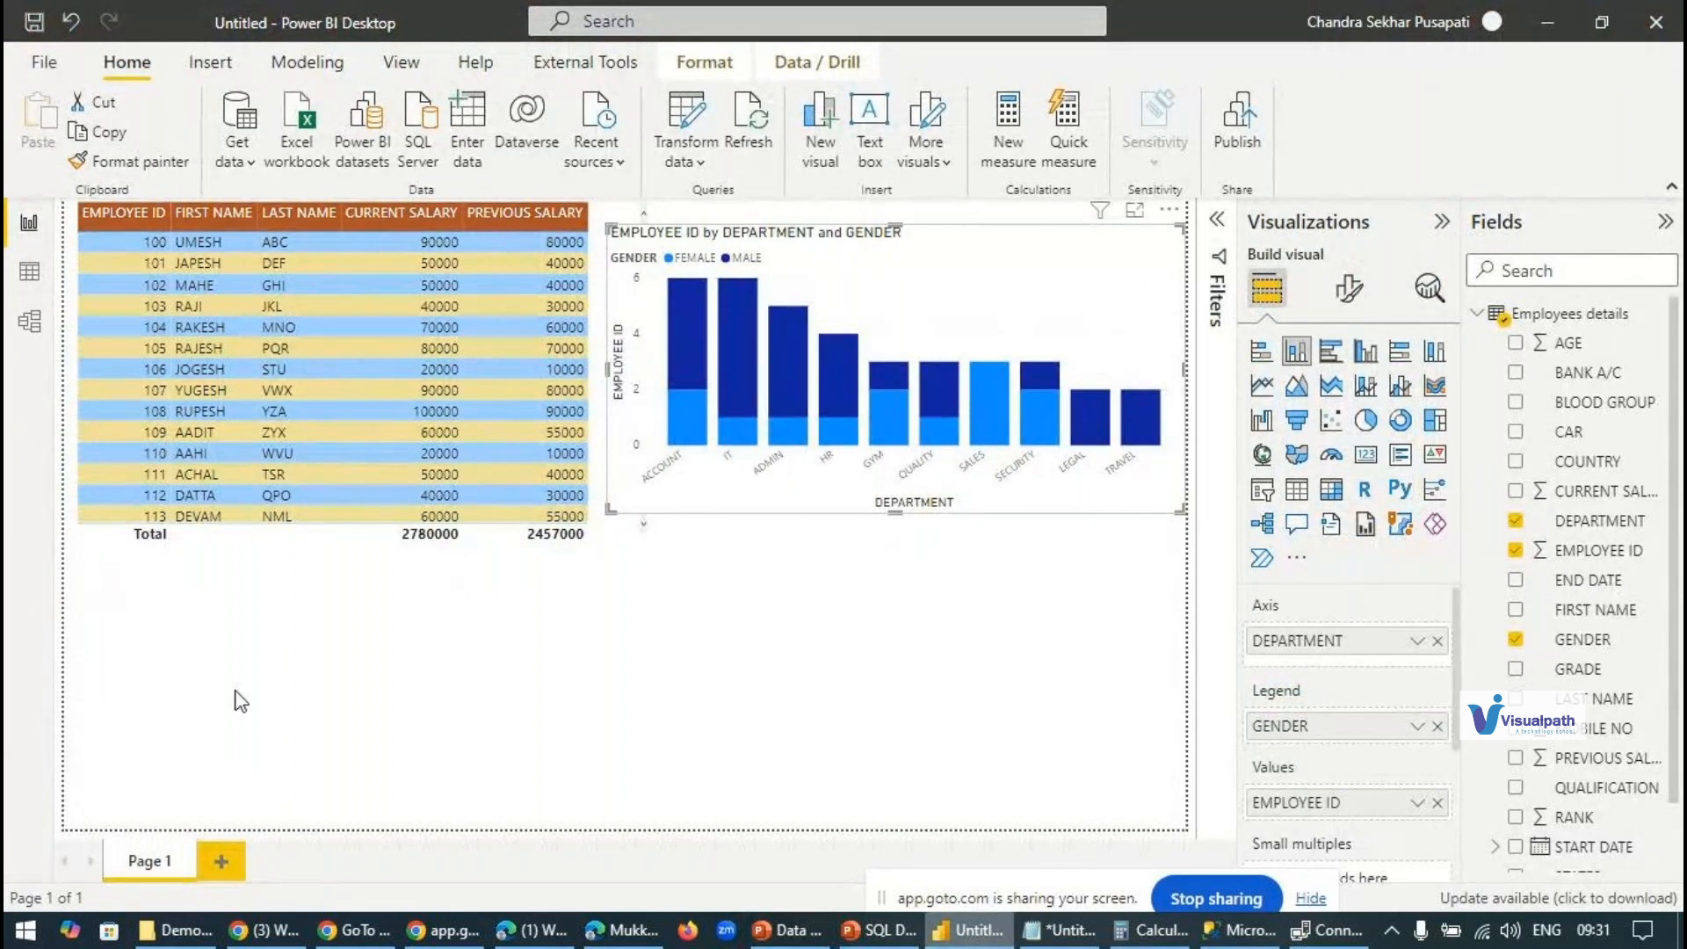
Step: Add a treemap below the table with DEPARTMENT as group and EMPLOYEE ID as values, and extend its upper edge slightly
click(346, 609)
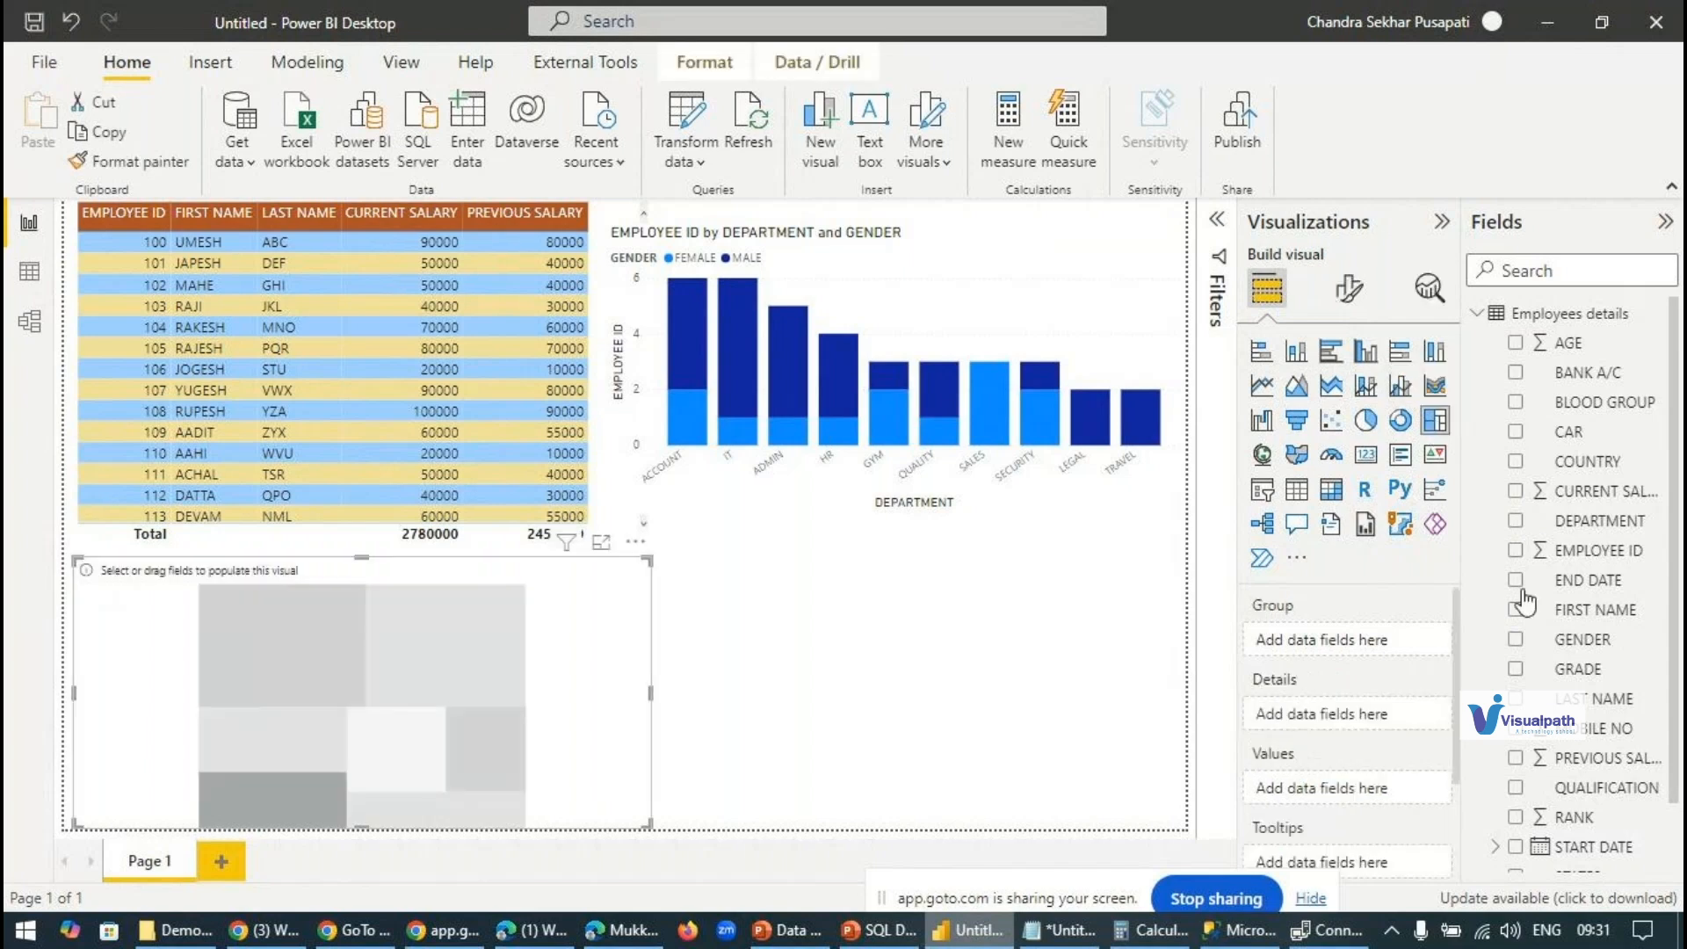
click(1517, 522)
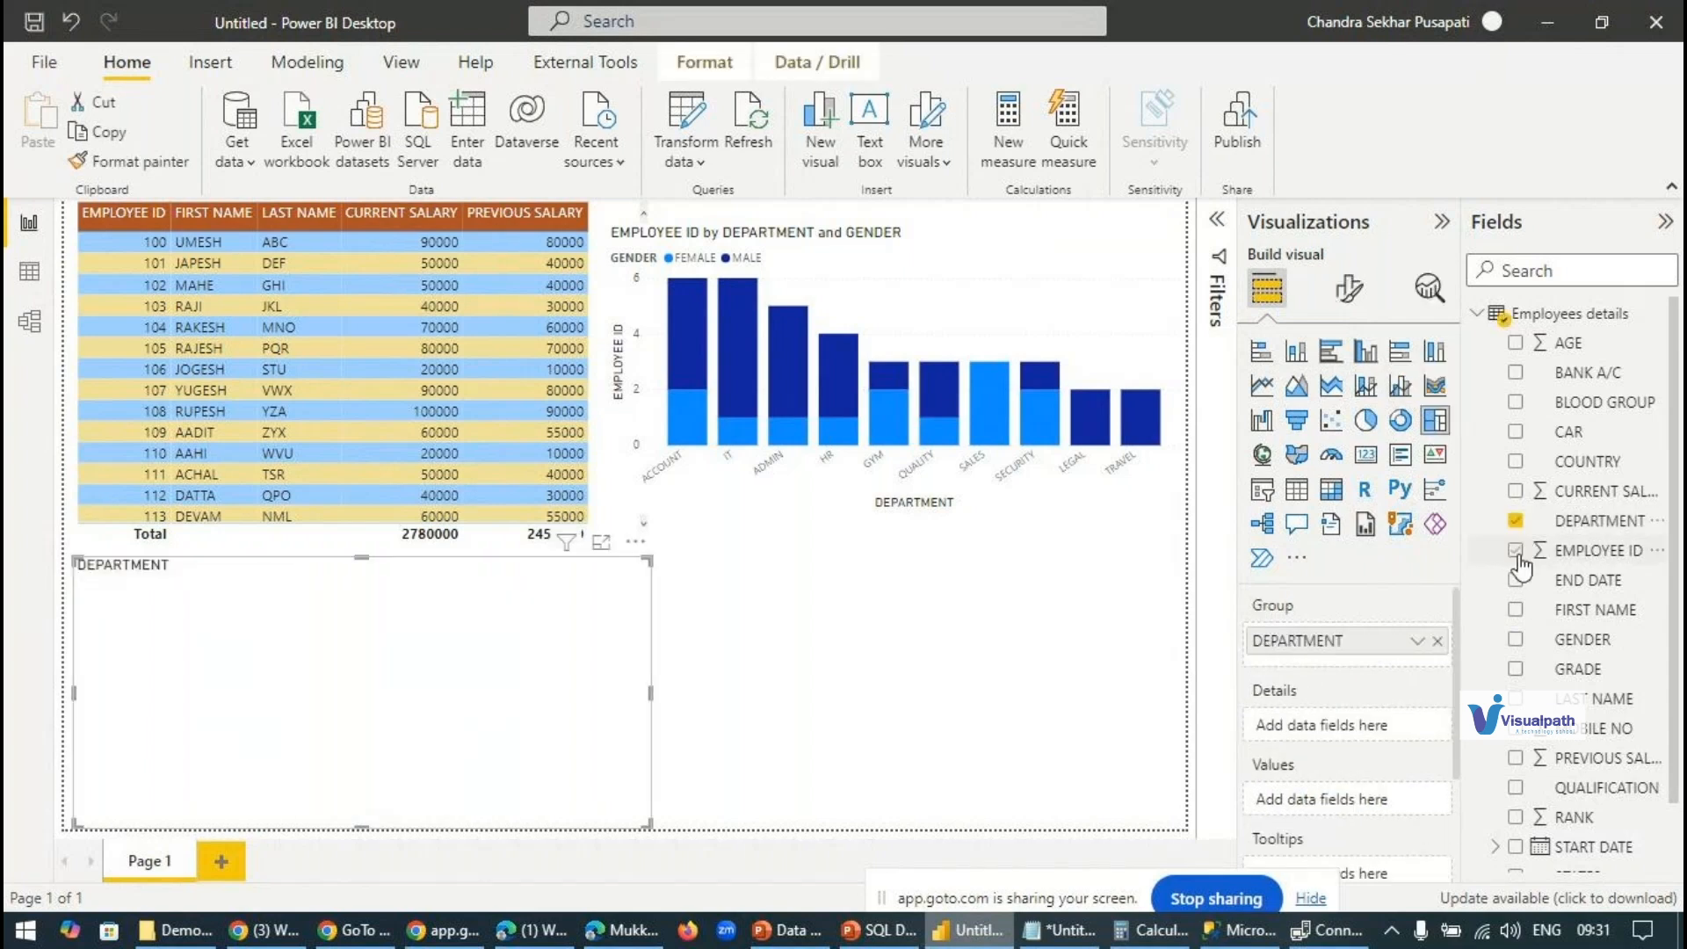
click(1517, 551)
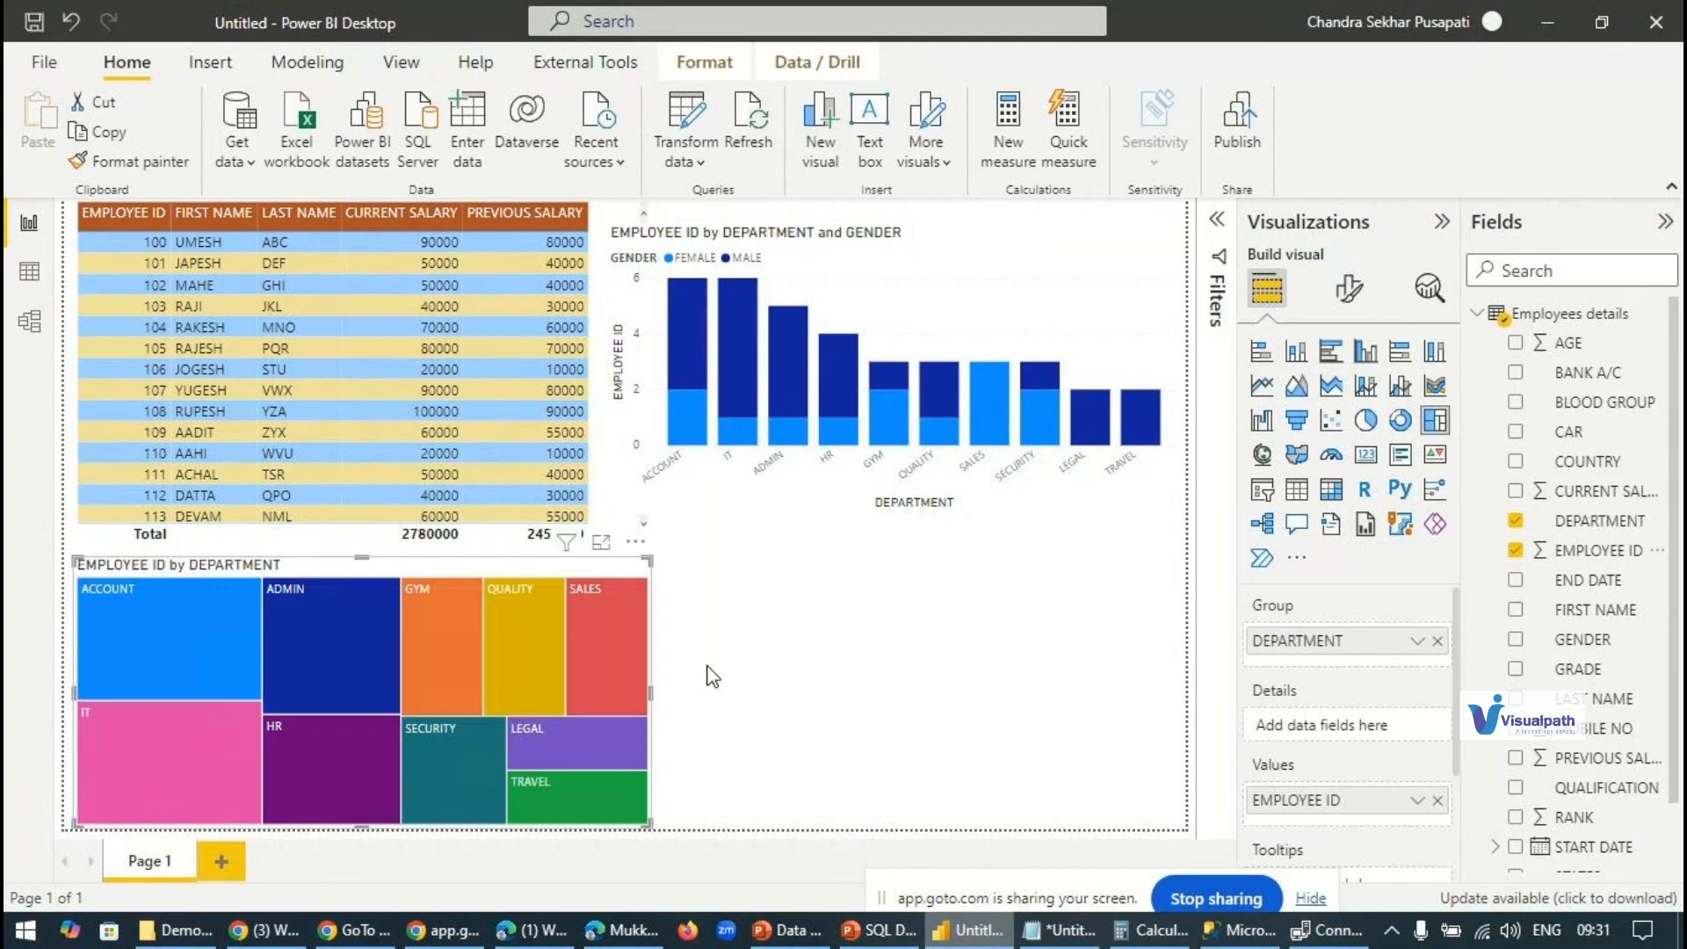
drag(361, 559, 358, 550)
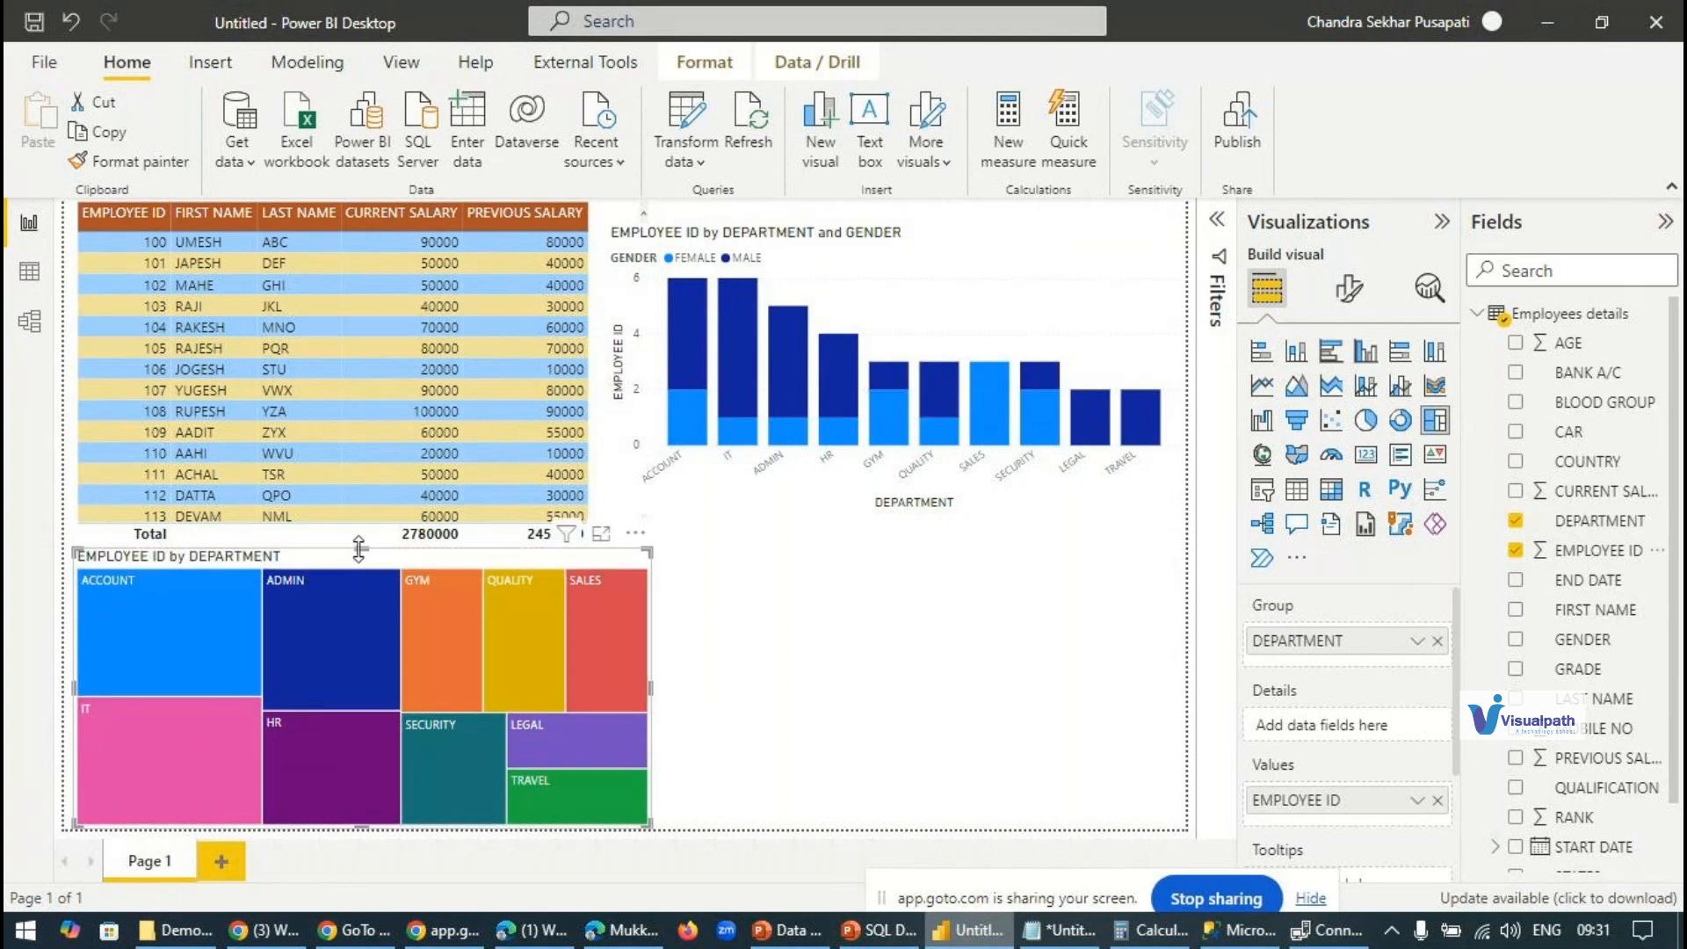
Step: Add a pie chart to the right of the treemap, with DEPARTMENT as legend and EMPLOYEE ID as values
click(785, 564)
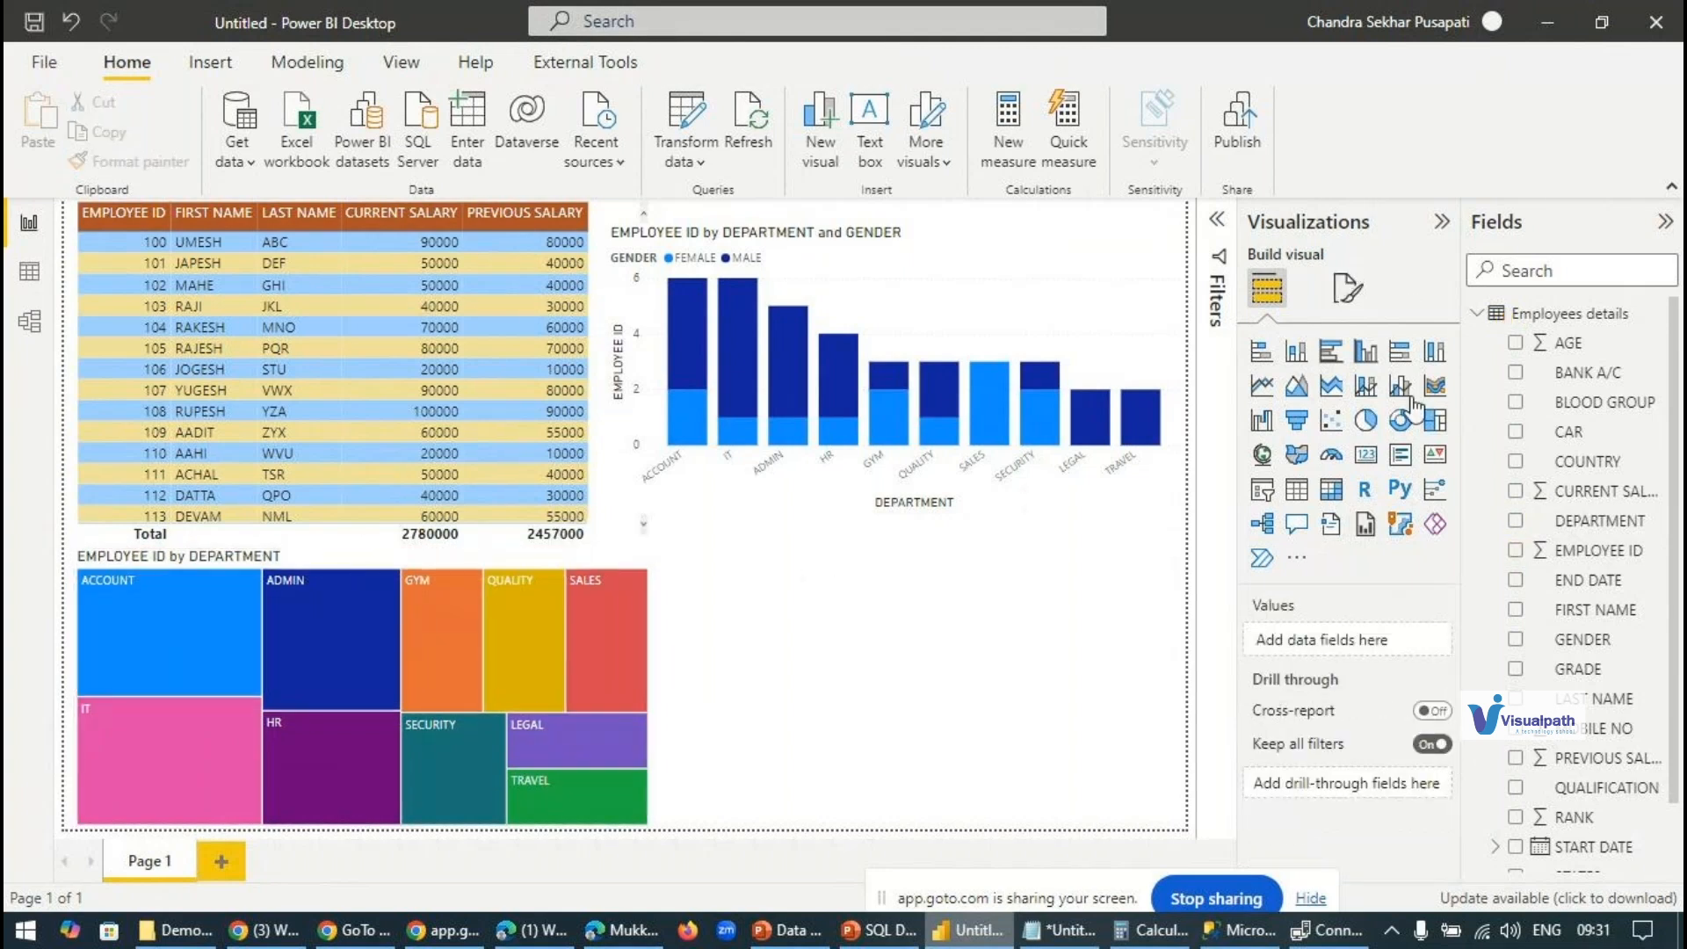
click(1366, 422)
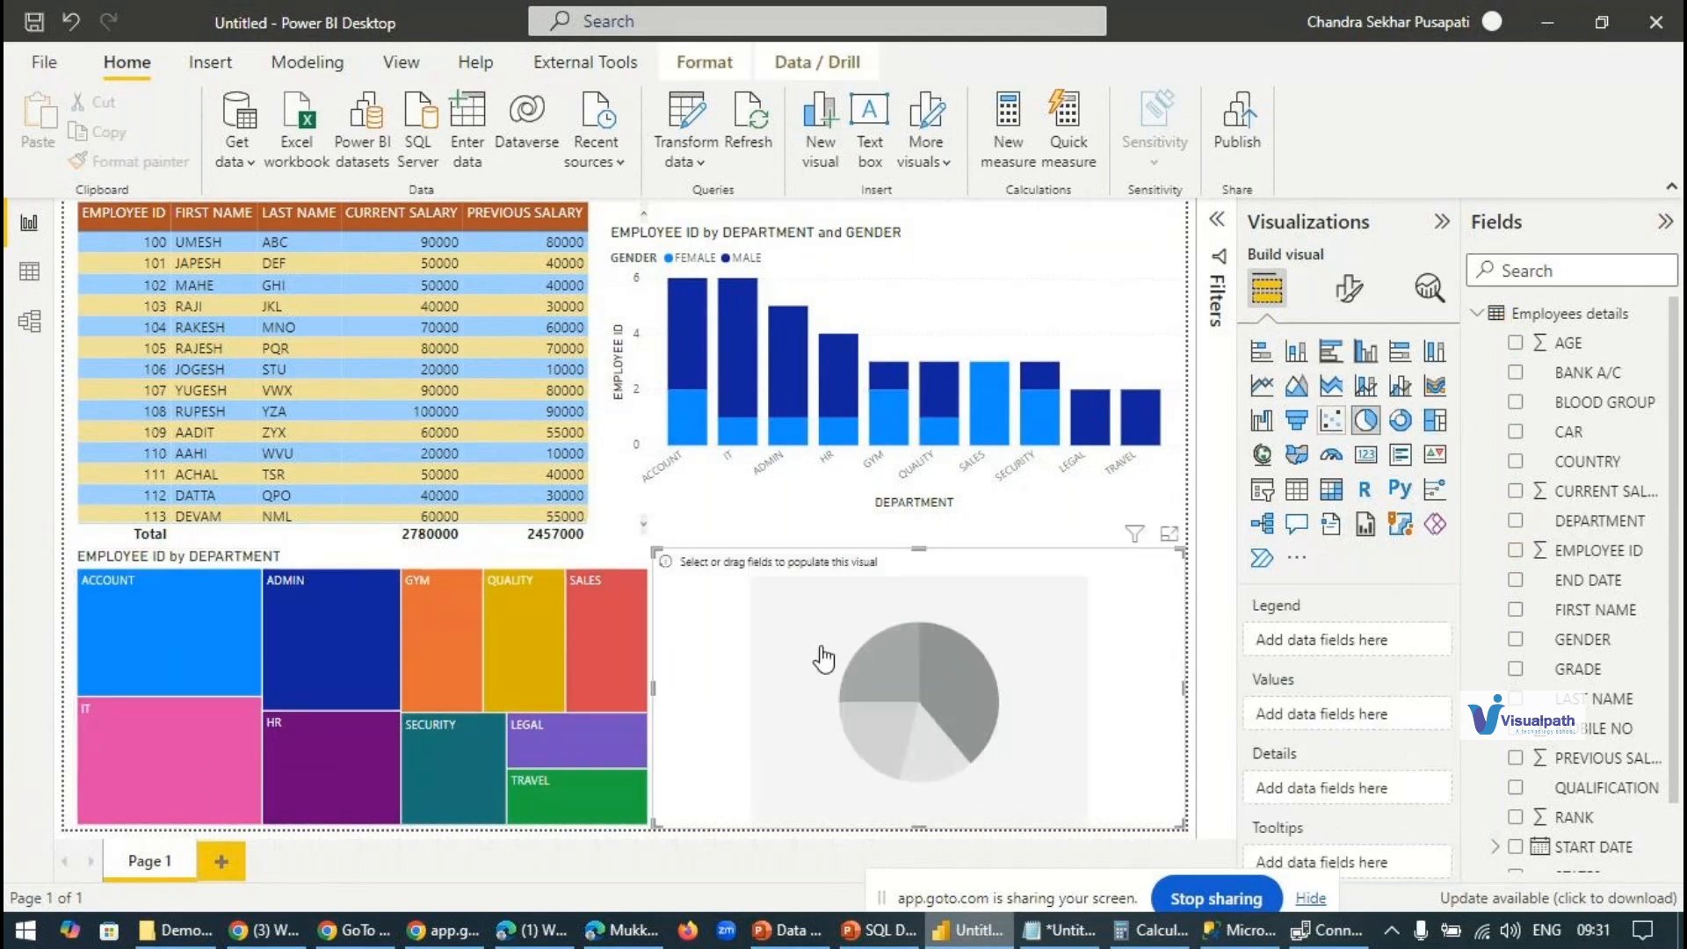
click(1515, 521)
click(1515, 550)
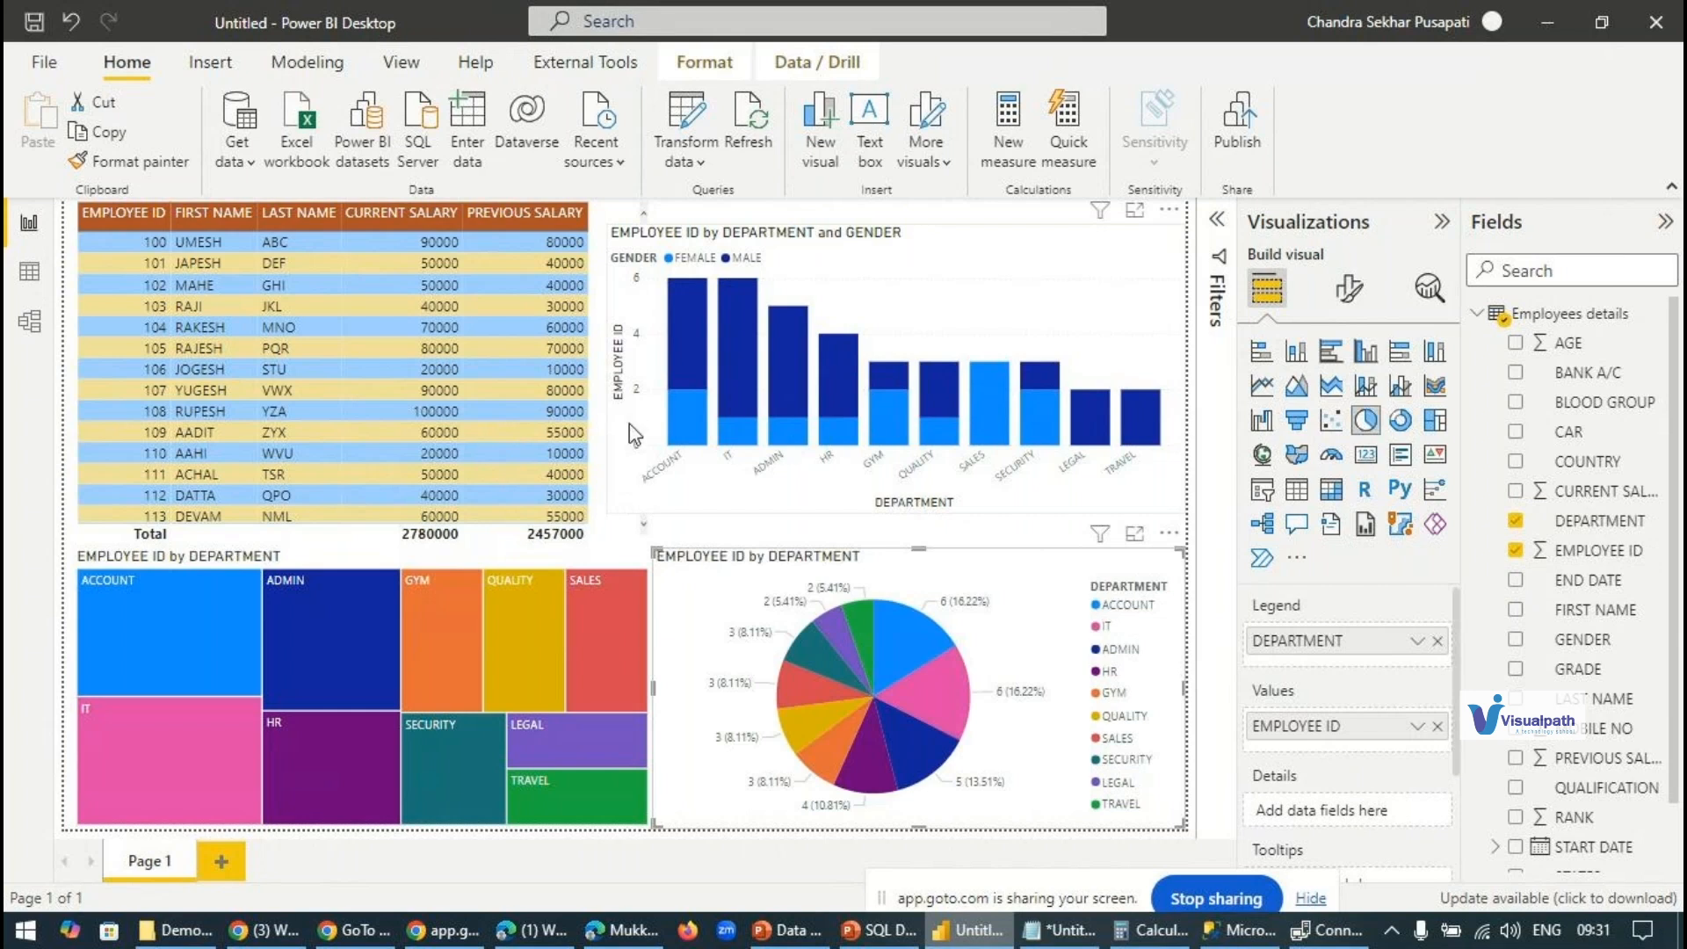
click(840, 509)
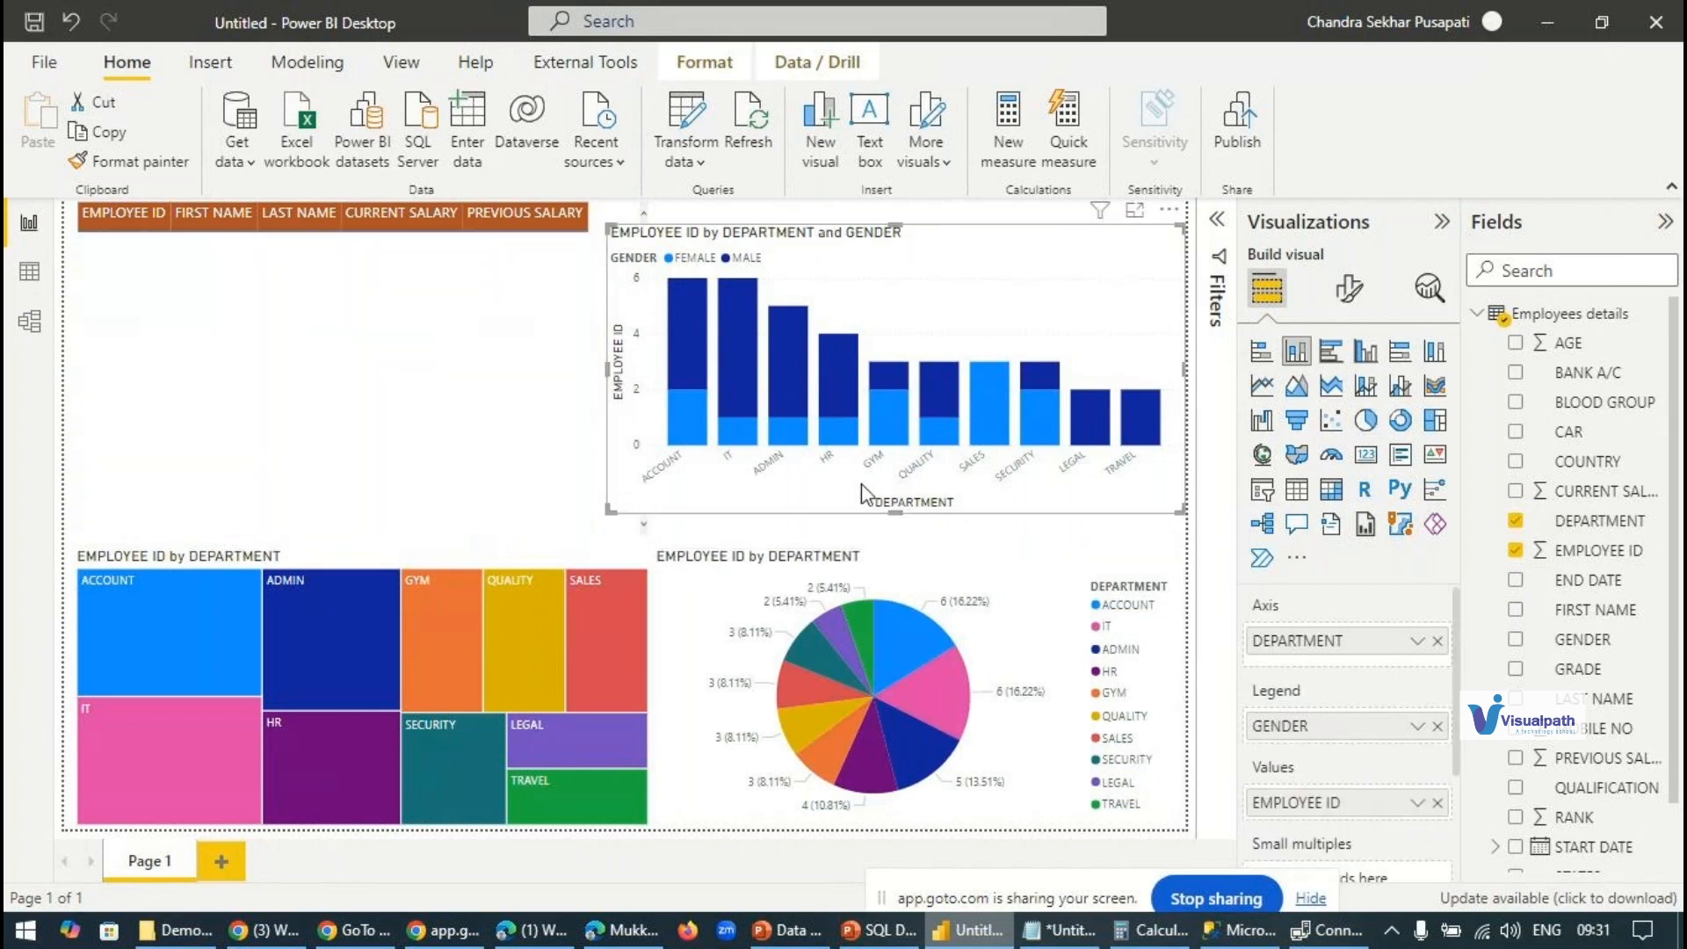
Step: Open the Employees details query in Power Query Editor and dismiss the notice about the outdated preview
click(892, 216)
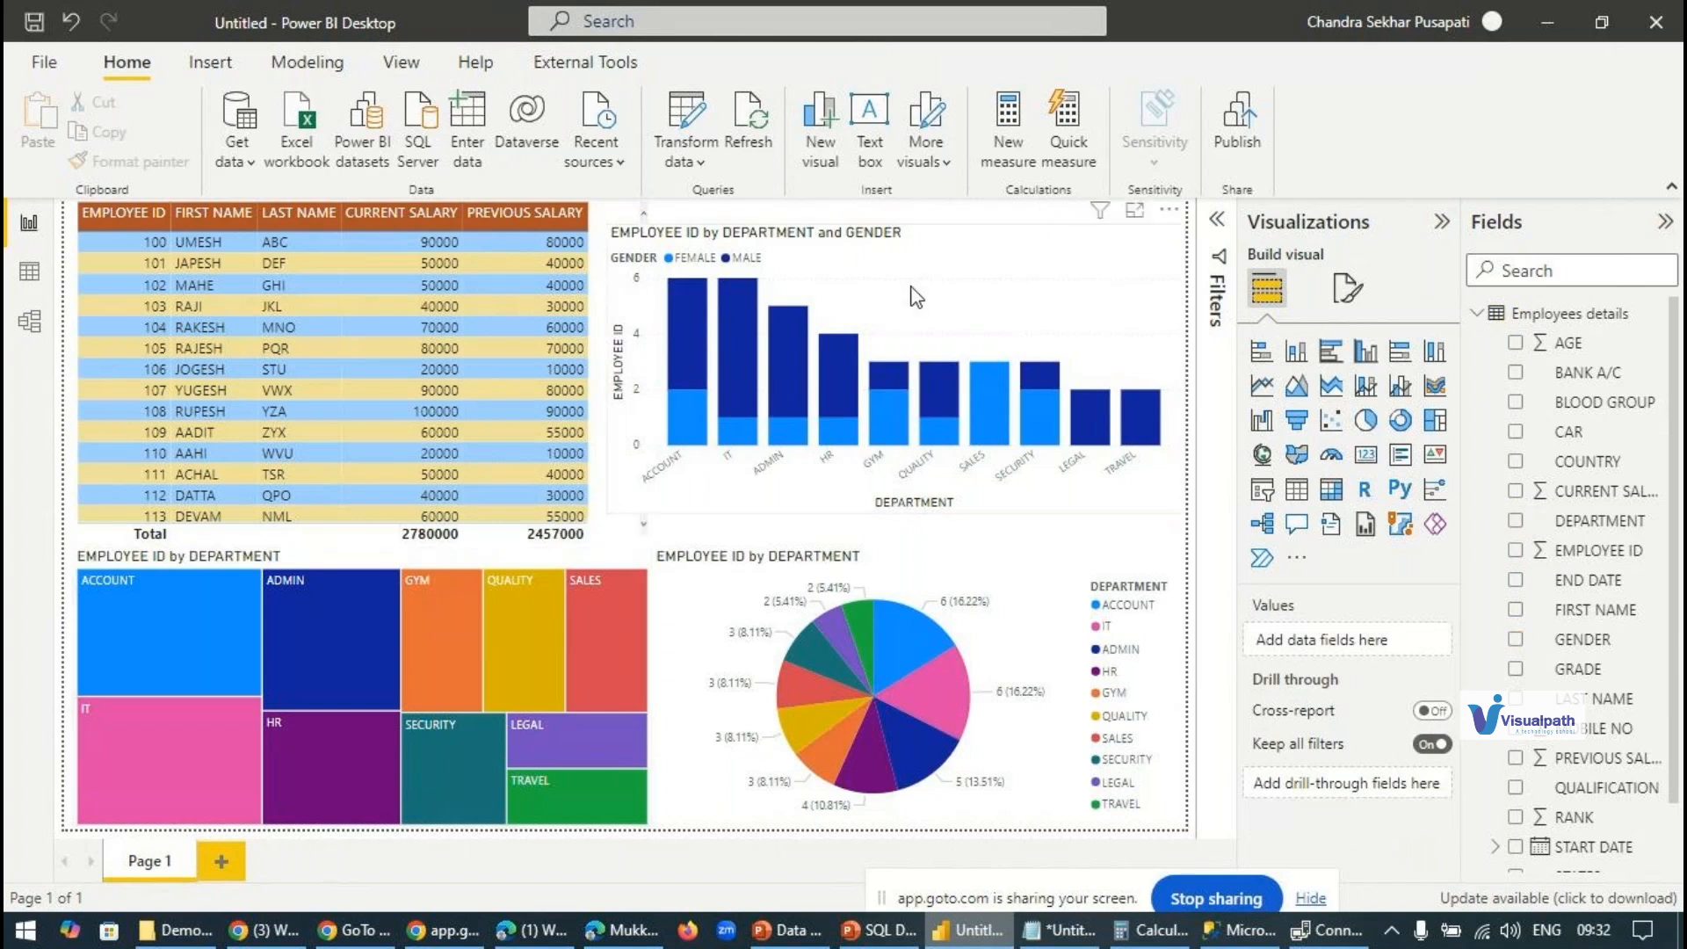
click(687, 163)
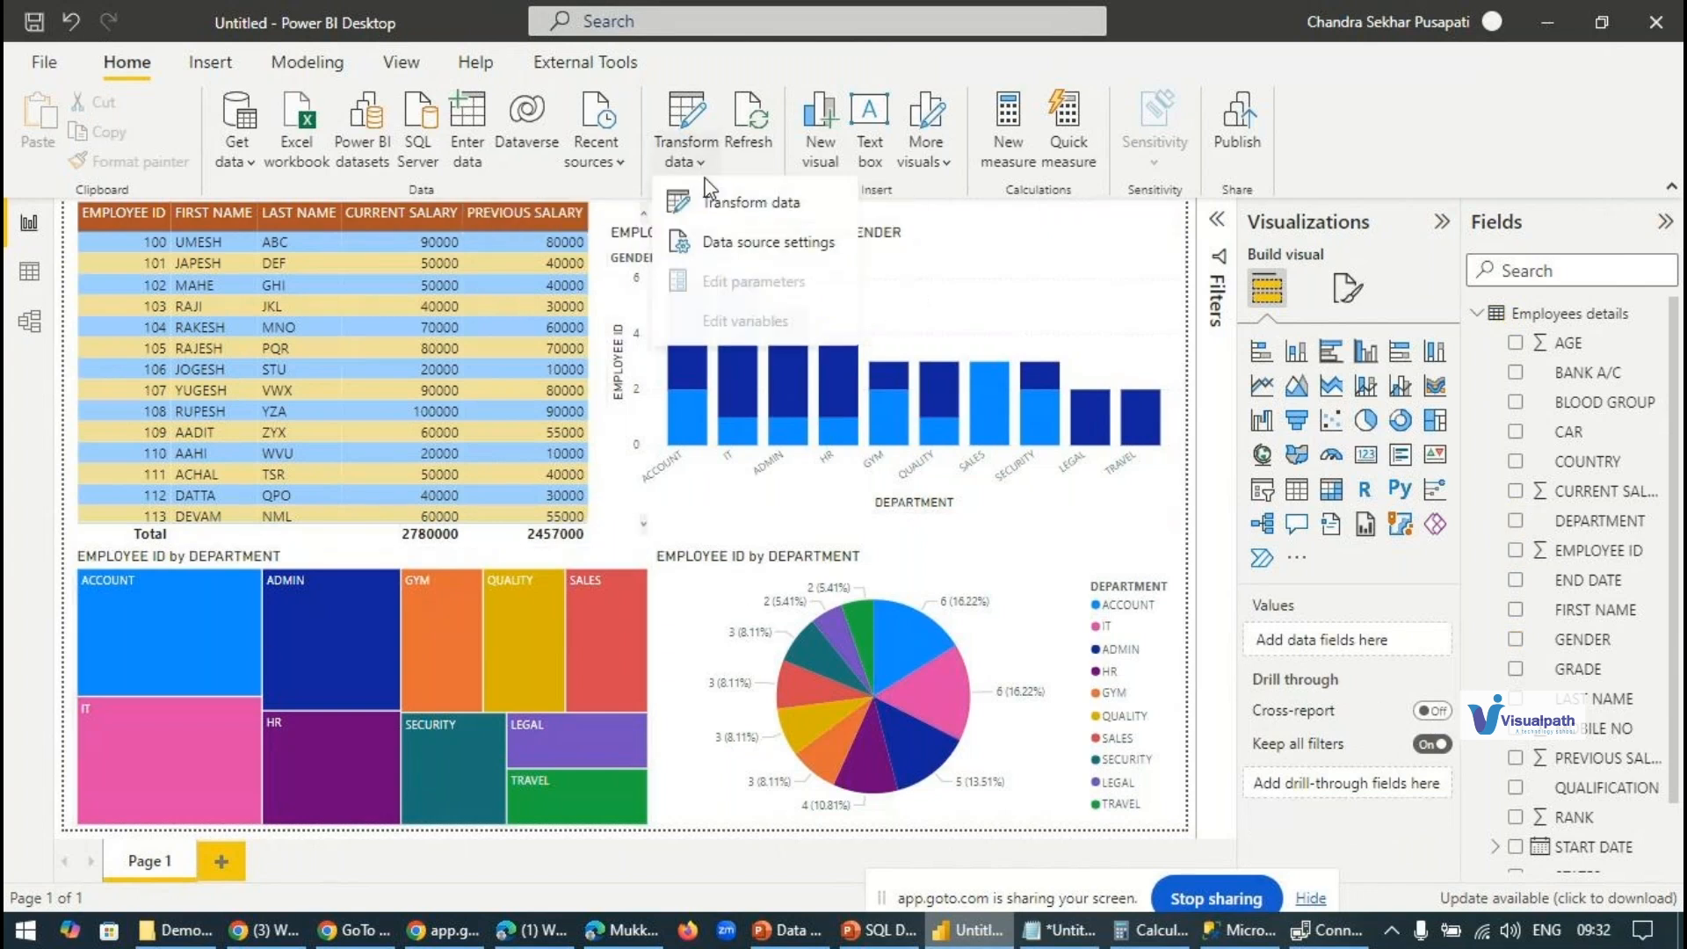
click(763, 204)
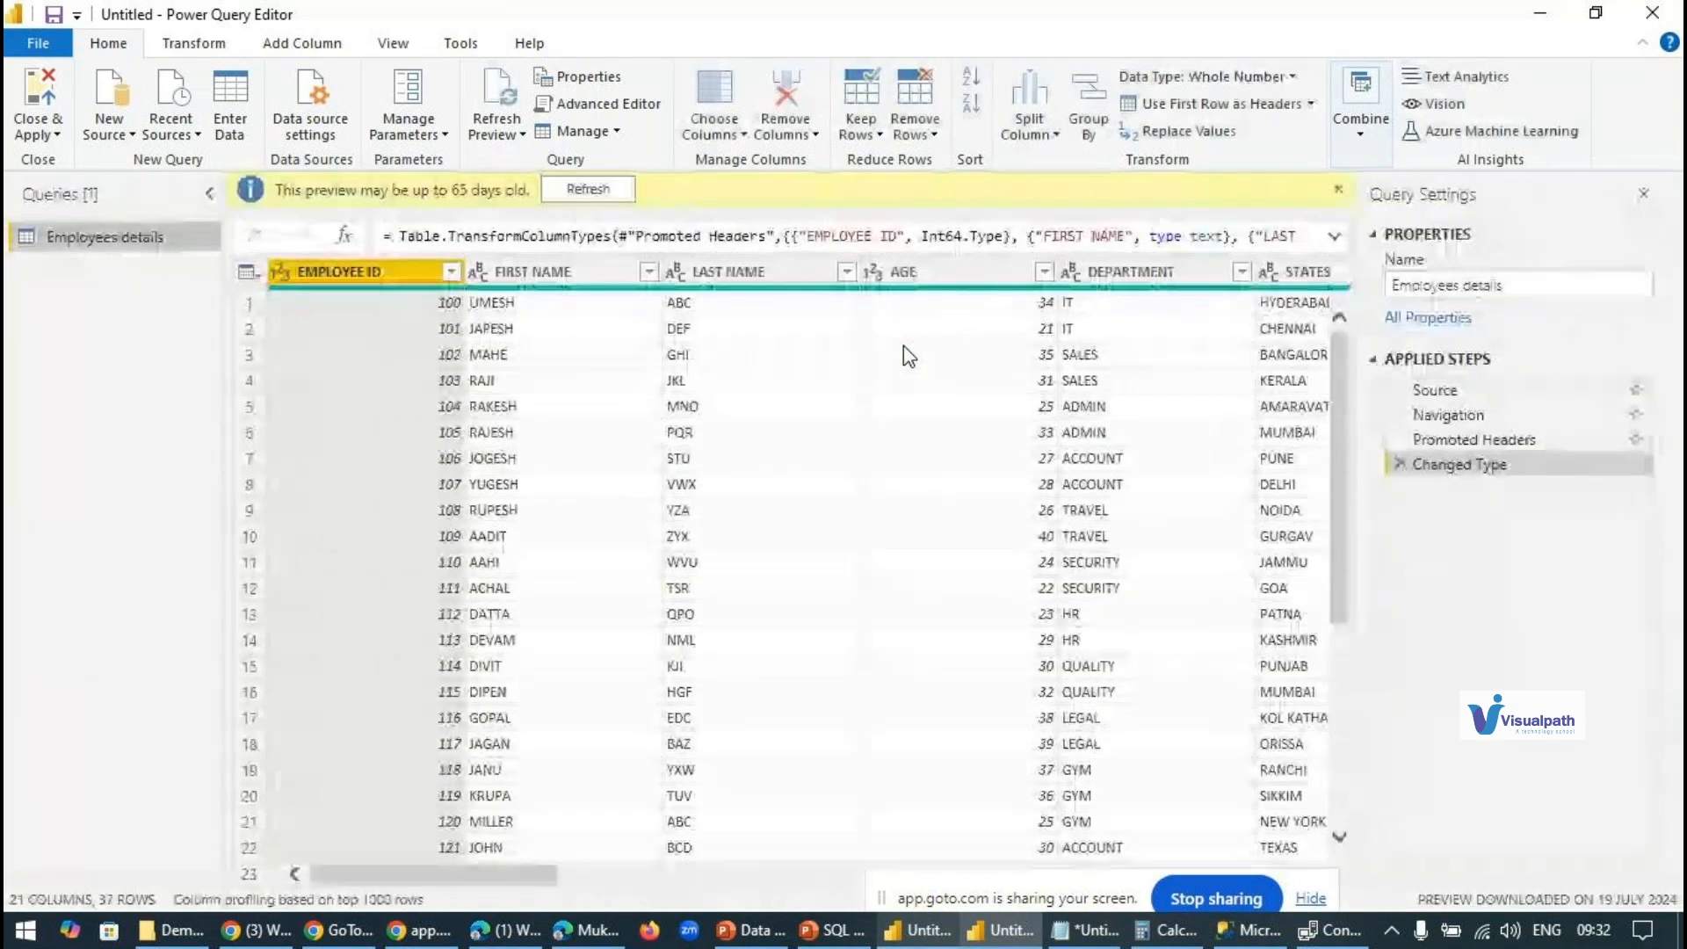
click(1339, 190)
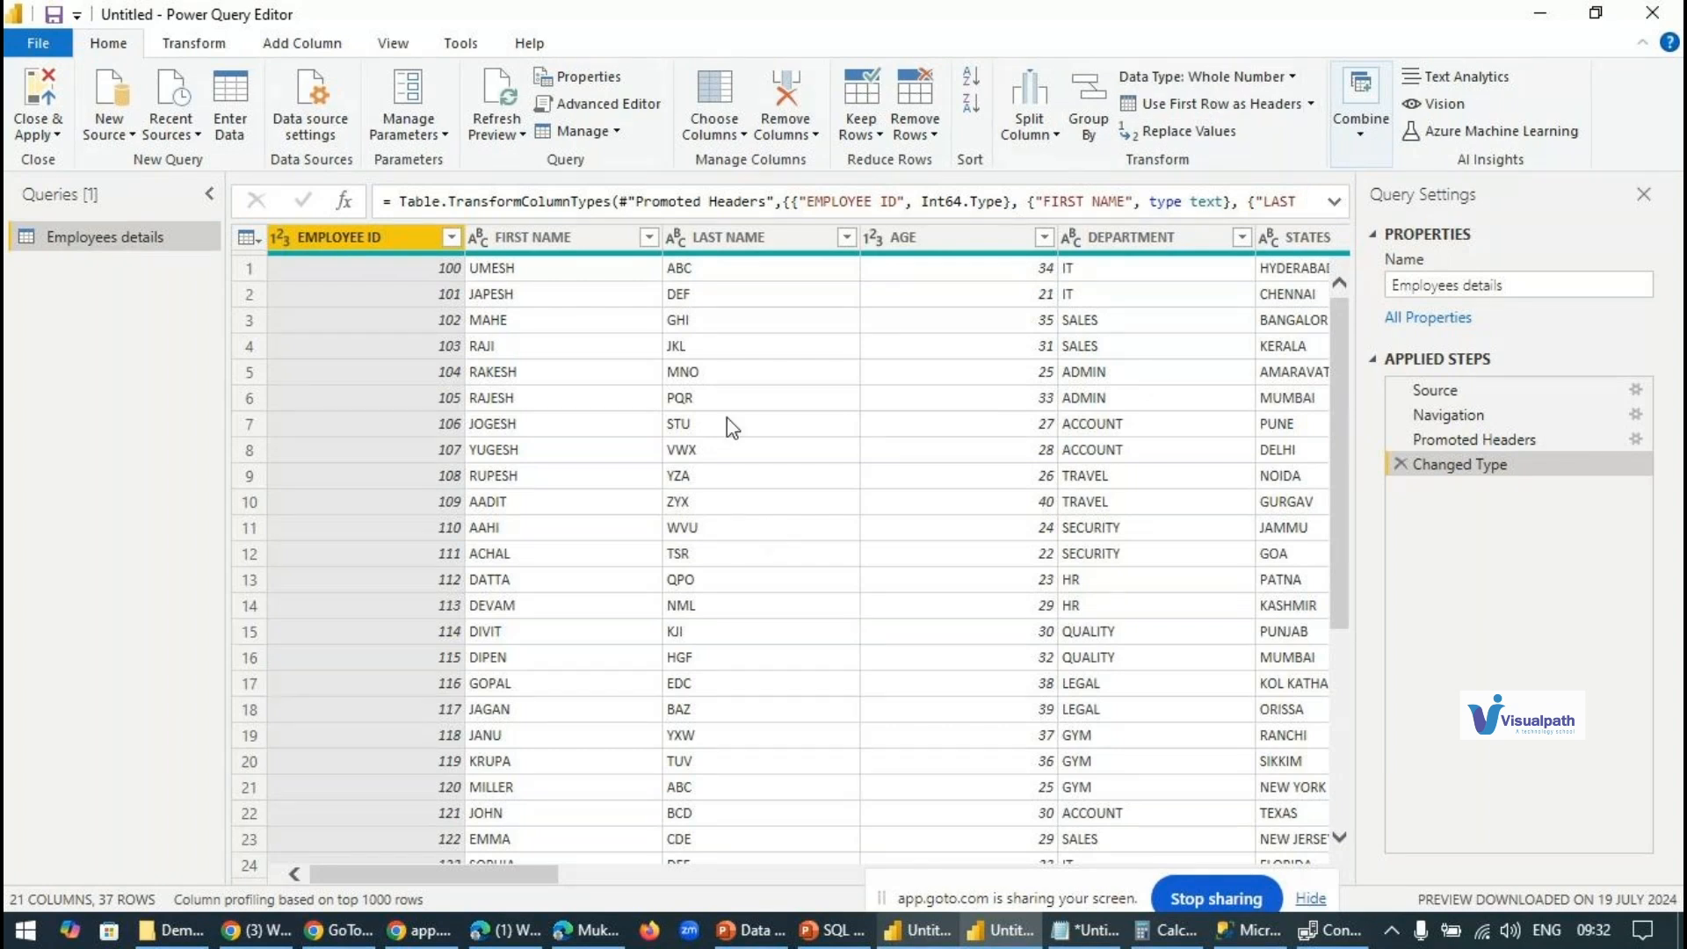
Step: Duplicate the CAR column in the Employees details query, and duplicate the resulting copy once more
drag(507, 879, 1193, 747)
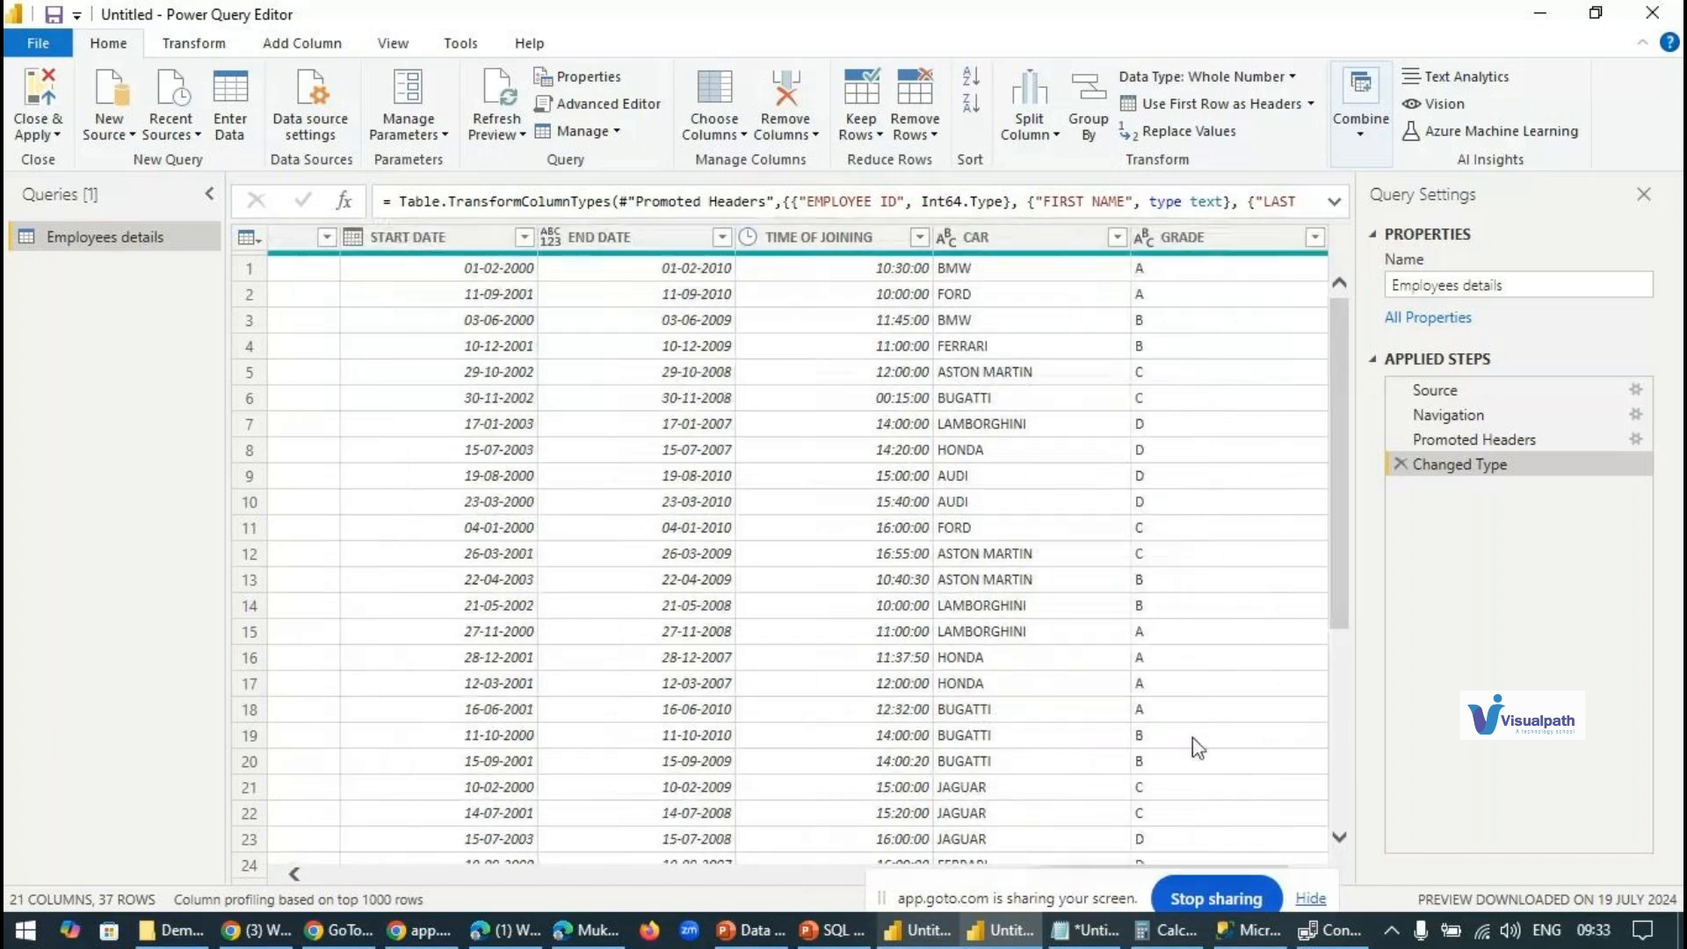
click(1048, 239)
right_click(1066, 249)
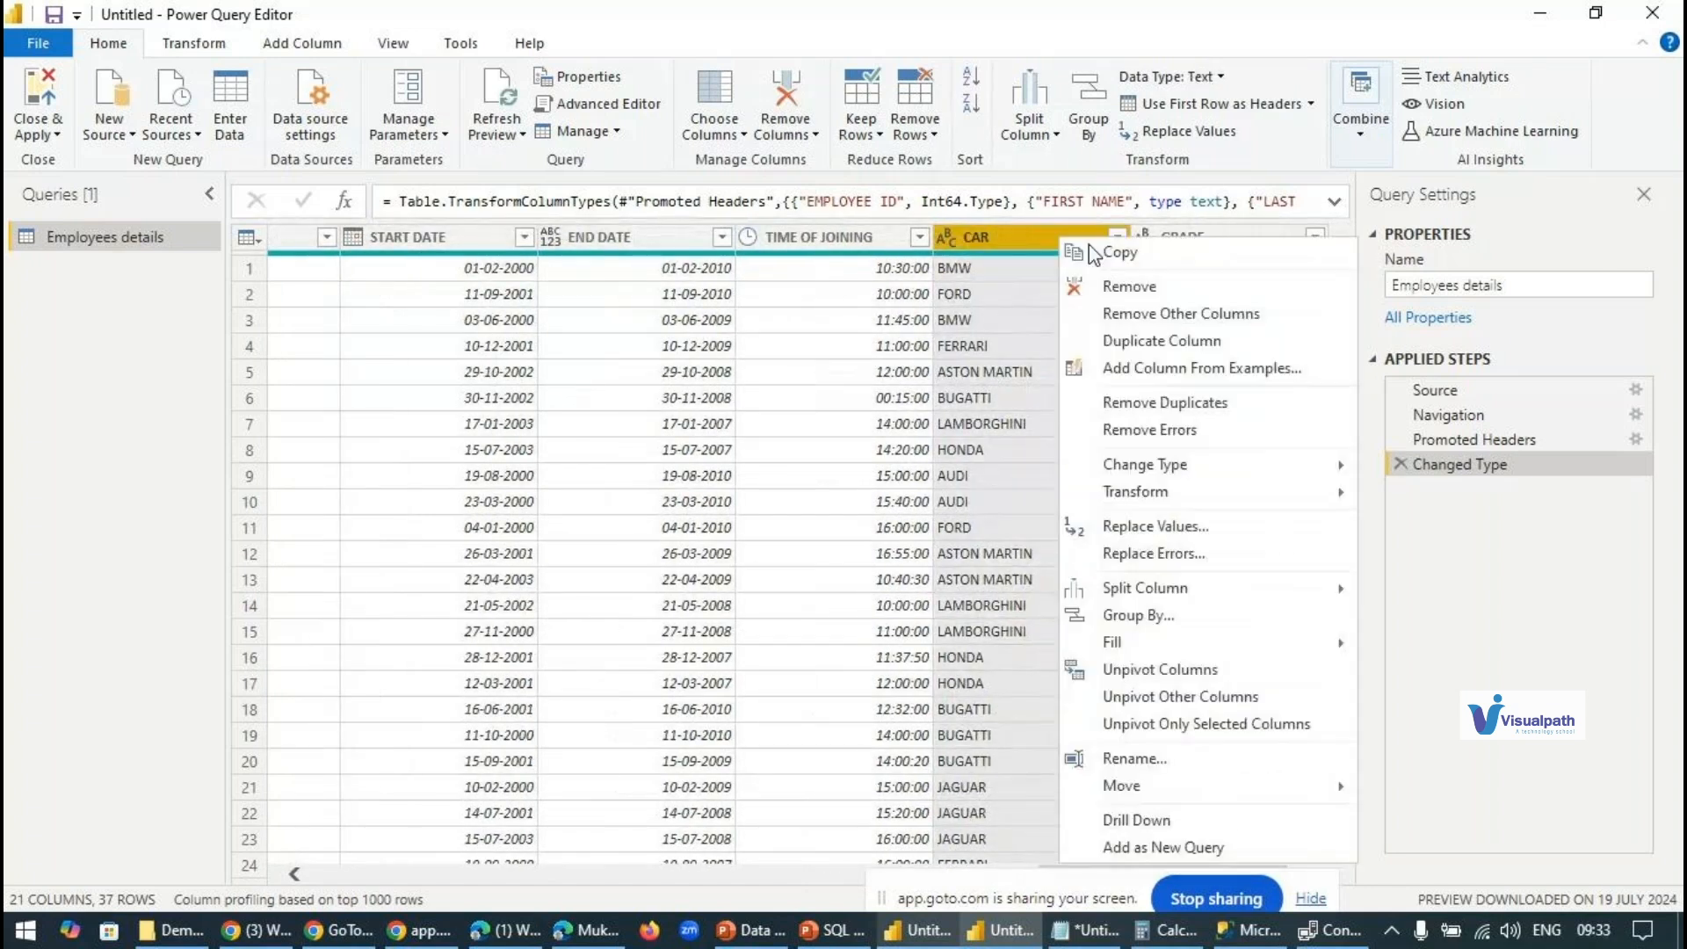
click(1143, 342)
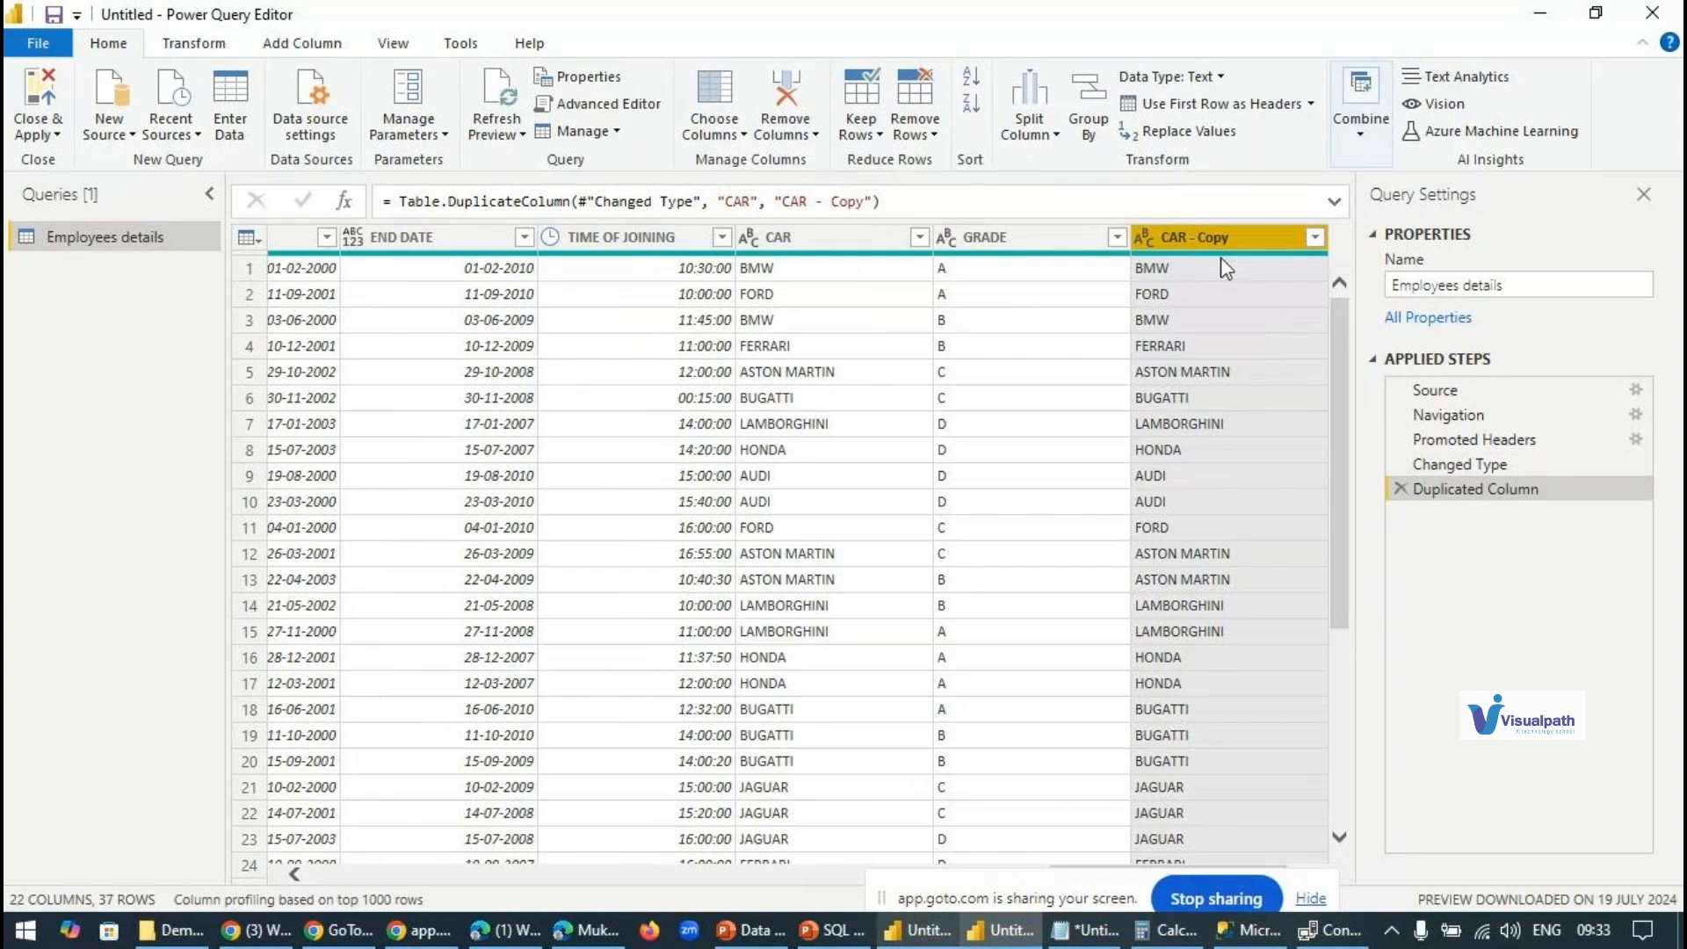
right_click(1237, 238)
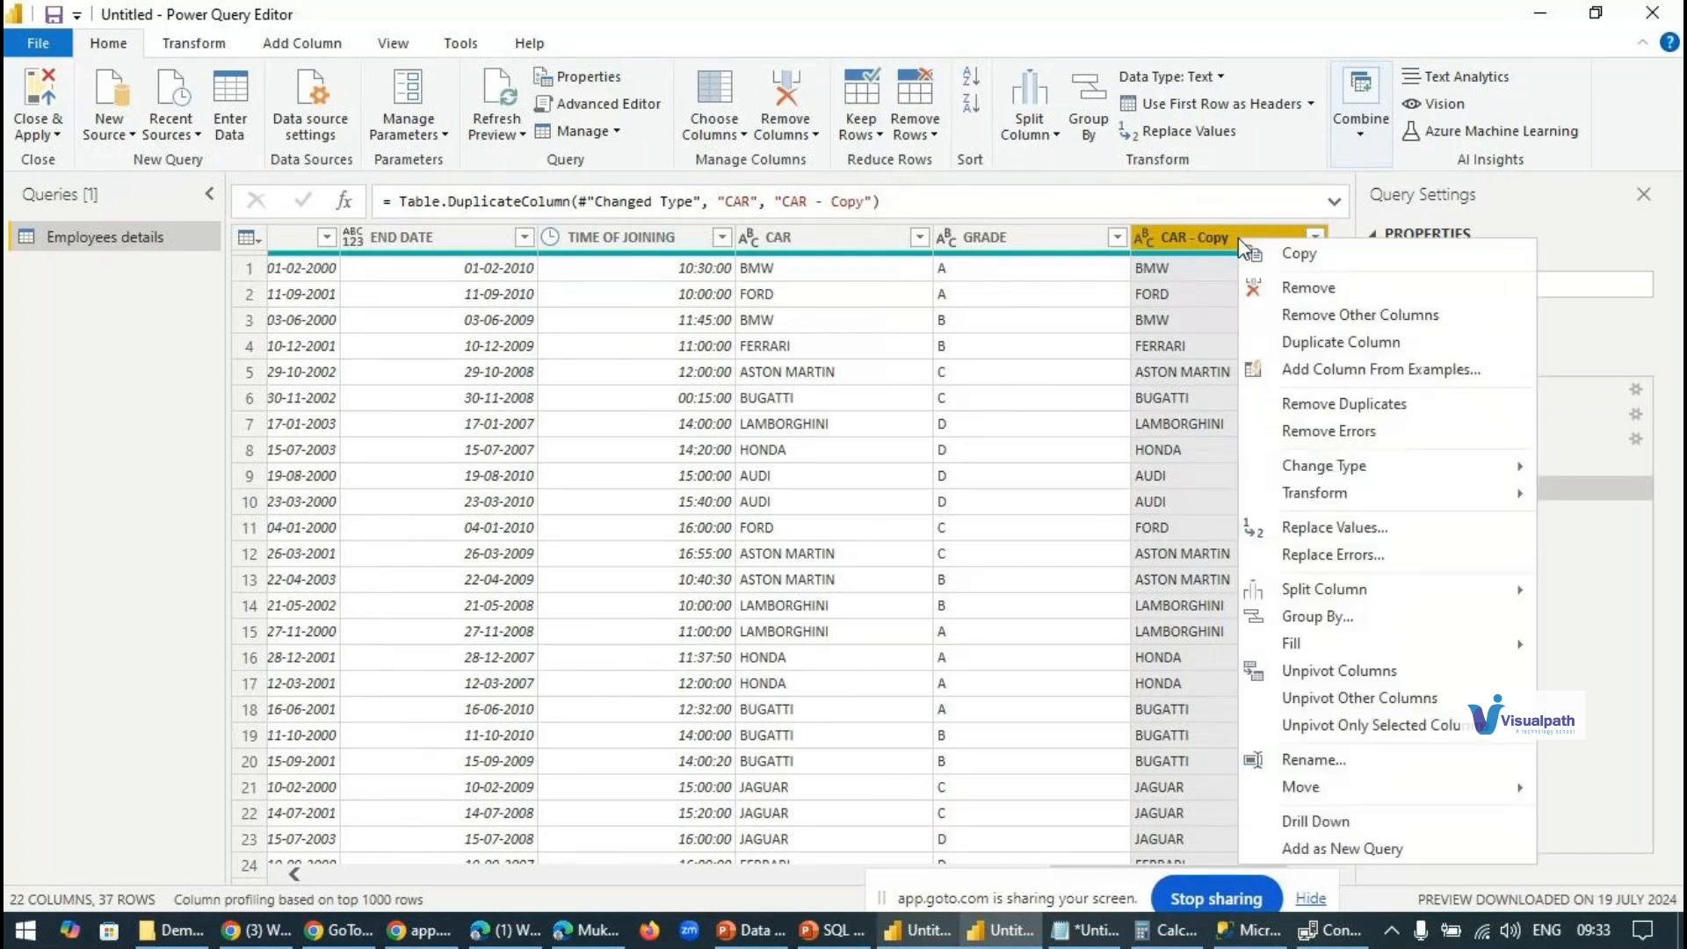
click(1274, 342)
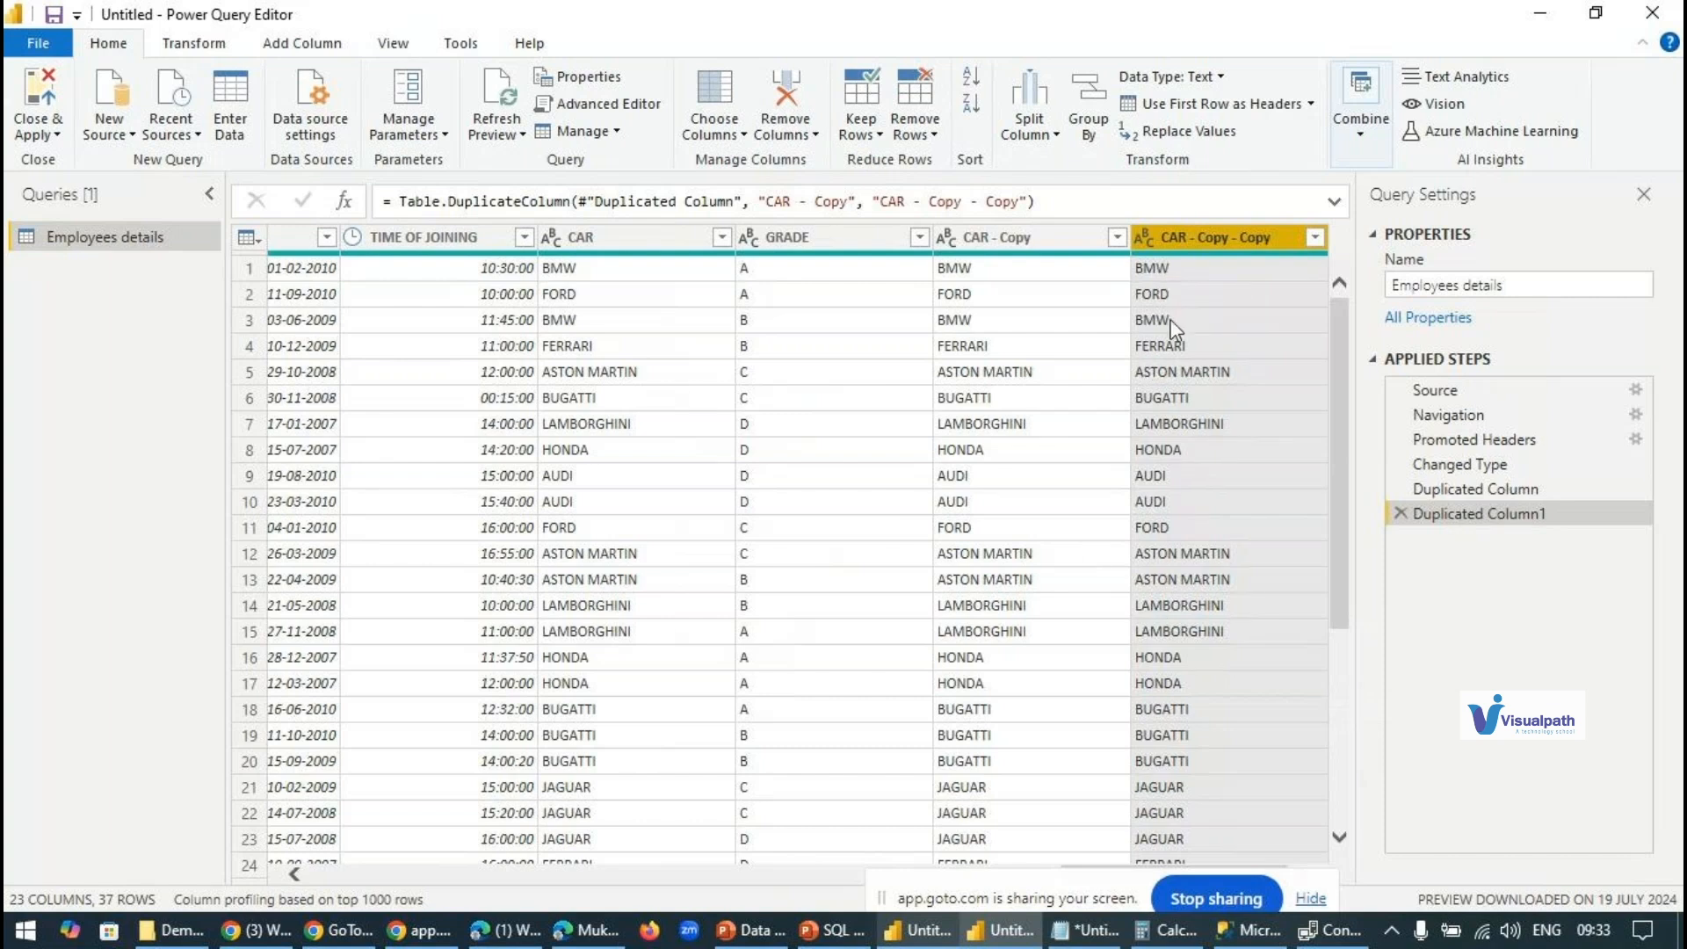
Step: Split the CAR - Copy - Copy column by number of characters, using 2 characters, once, as far left as possible
click(1030, 123)
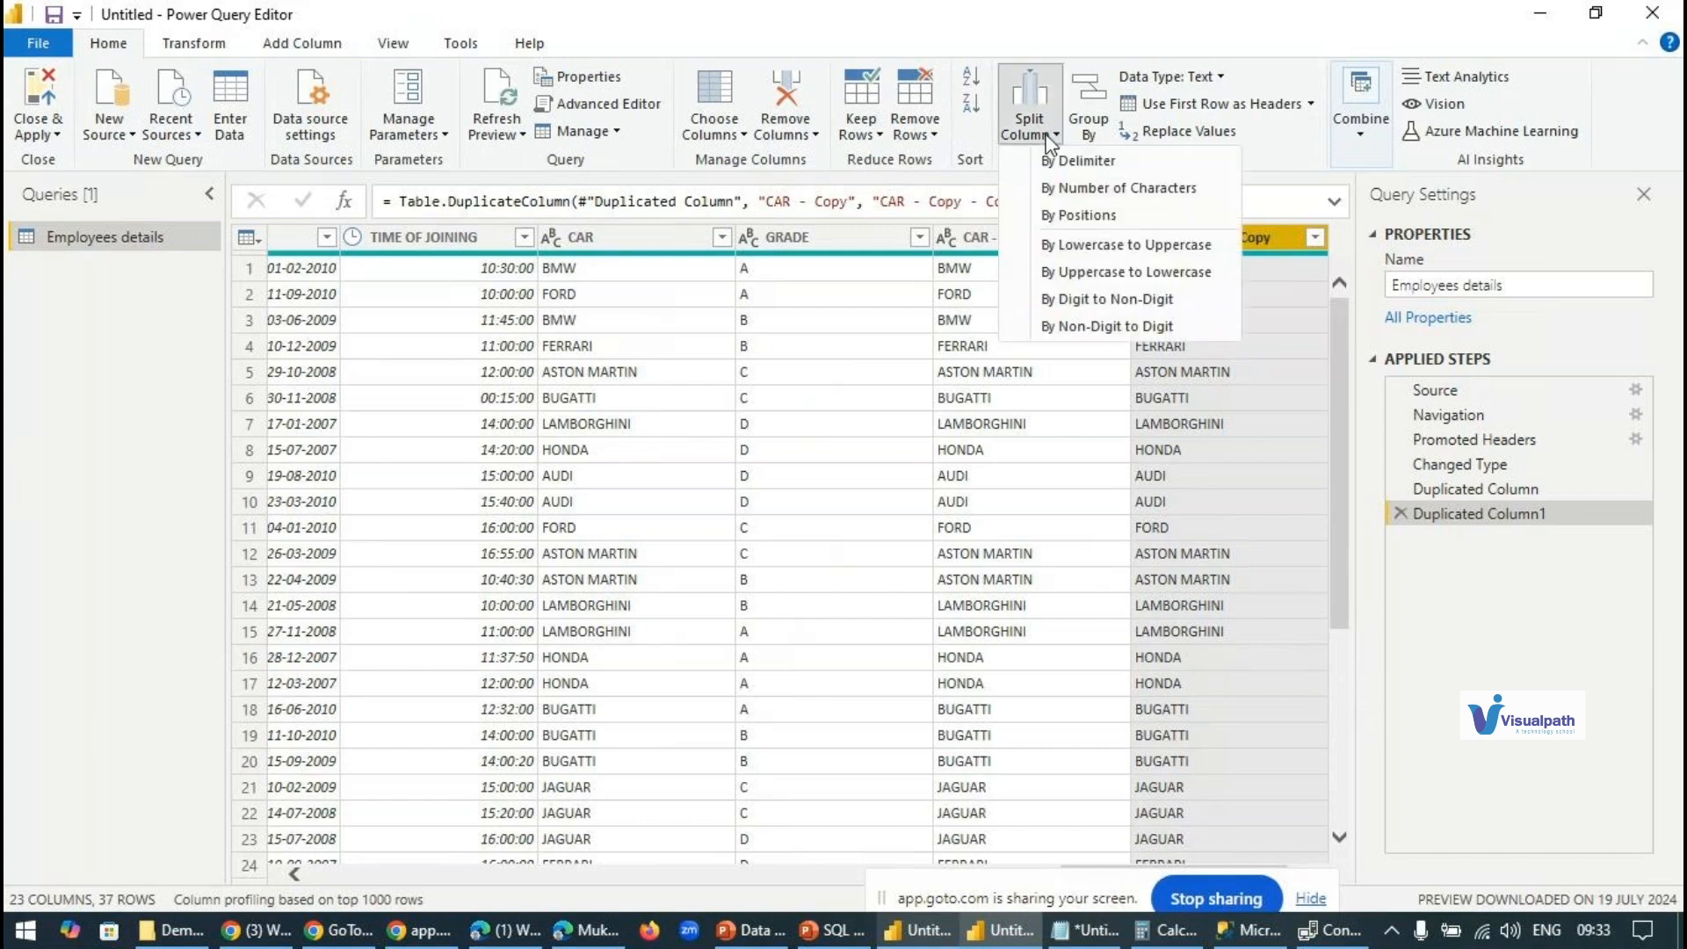
click(1073, 161)
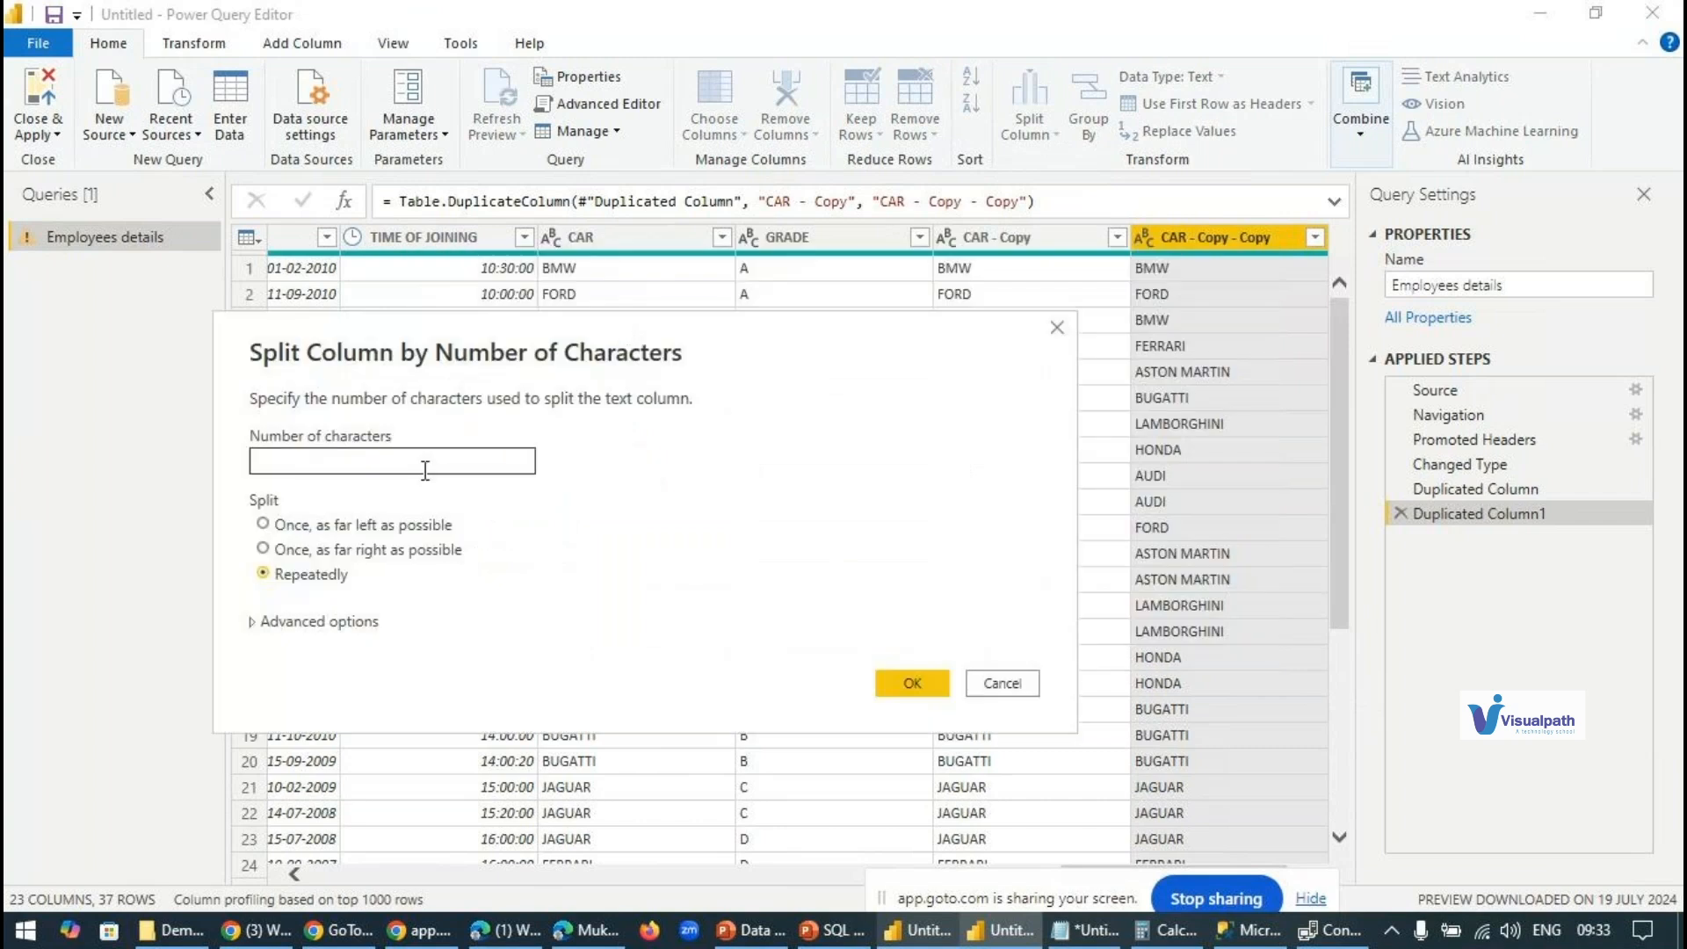
click(425, 466)
text(2)
click(263, 524)
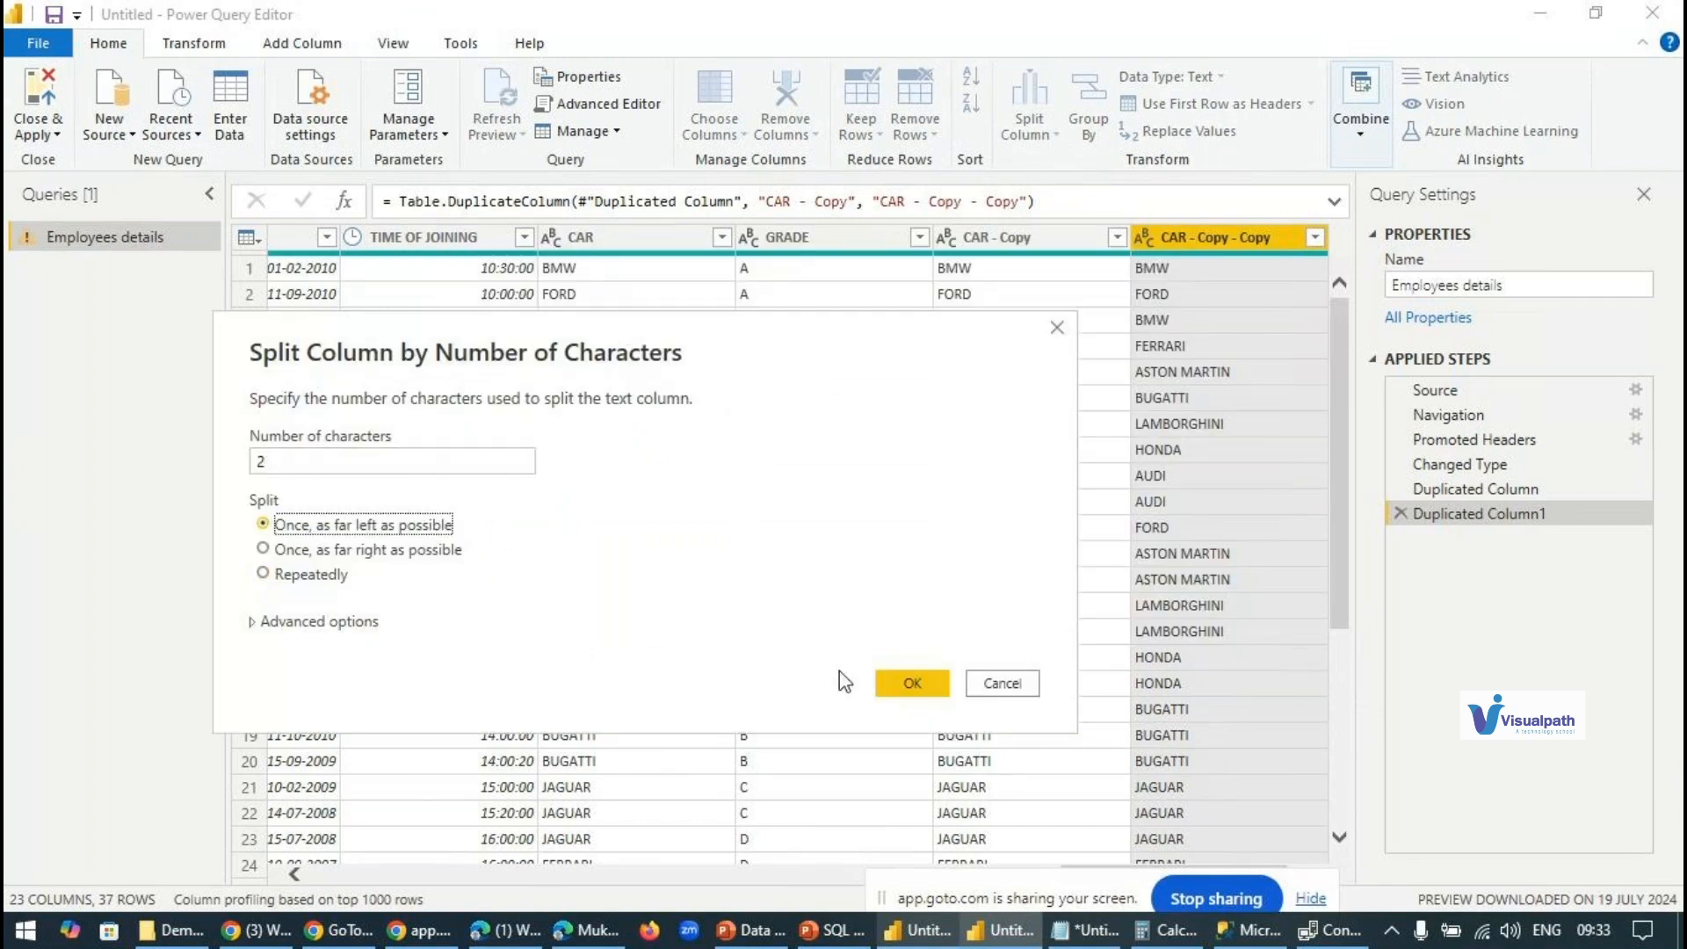
click(913, 694)
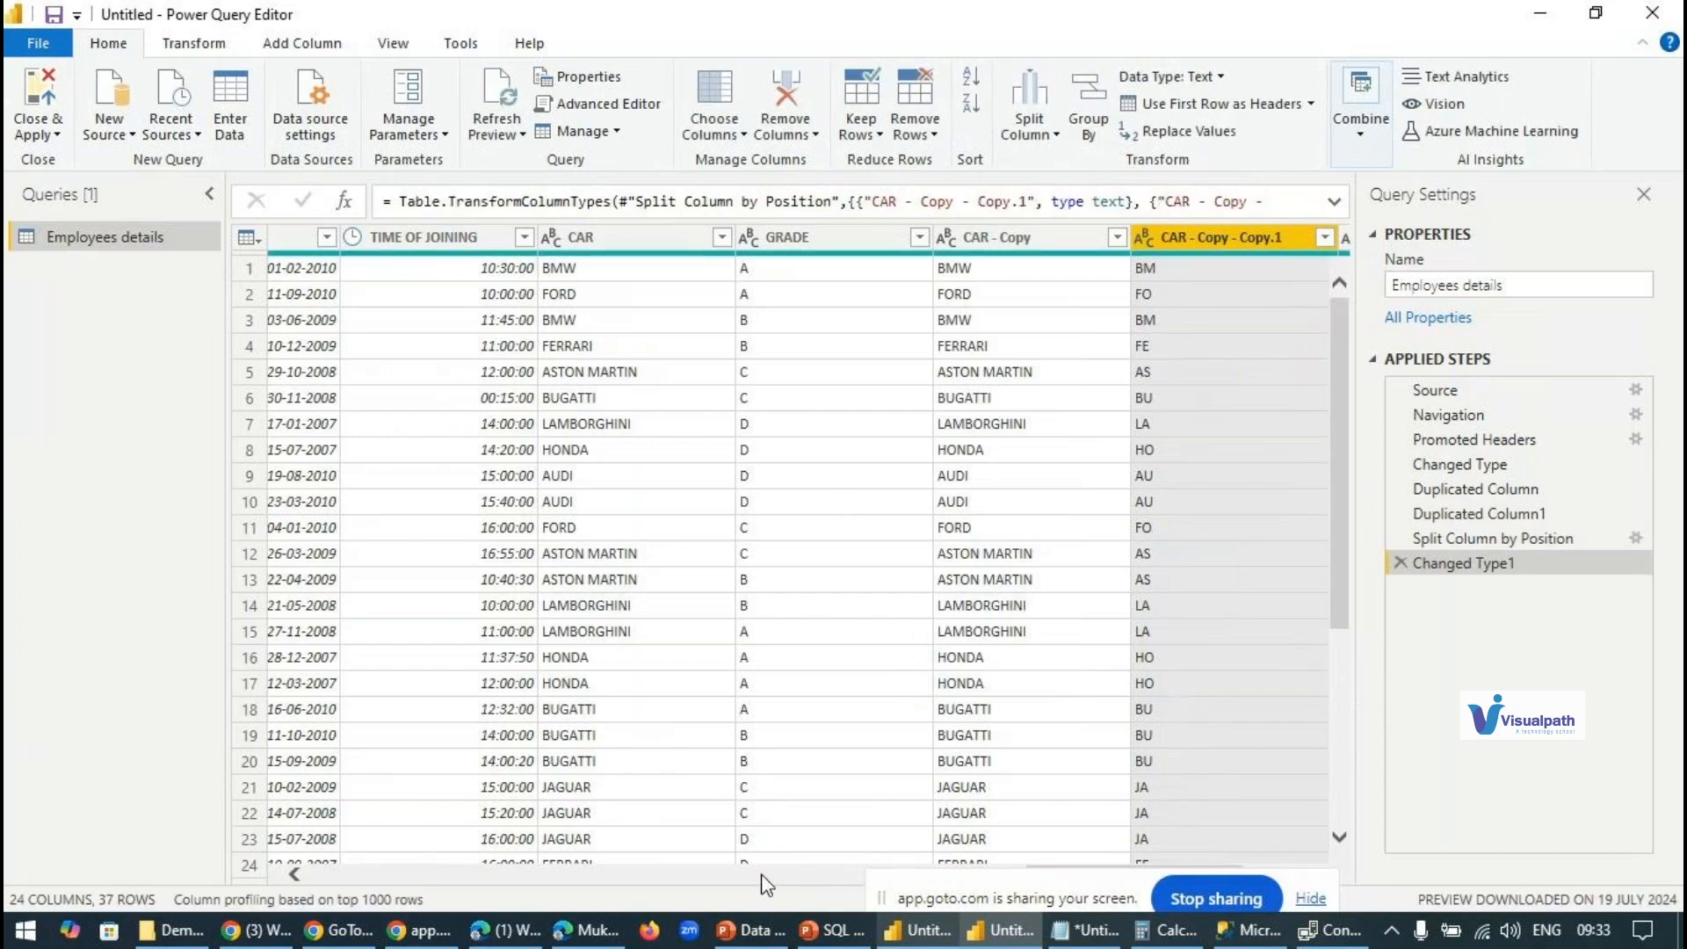
Step: Examine the two split CAR columns row by row, comparing the first two characters with the remaining text
drag(956, 875, 268, 811)
click(1110, 877)
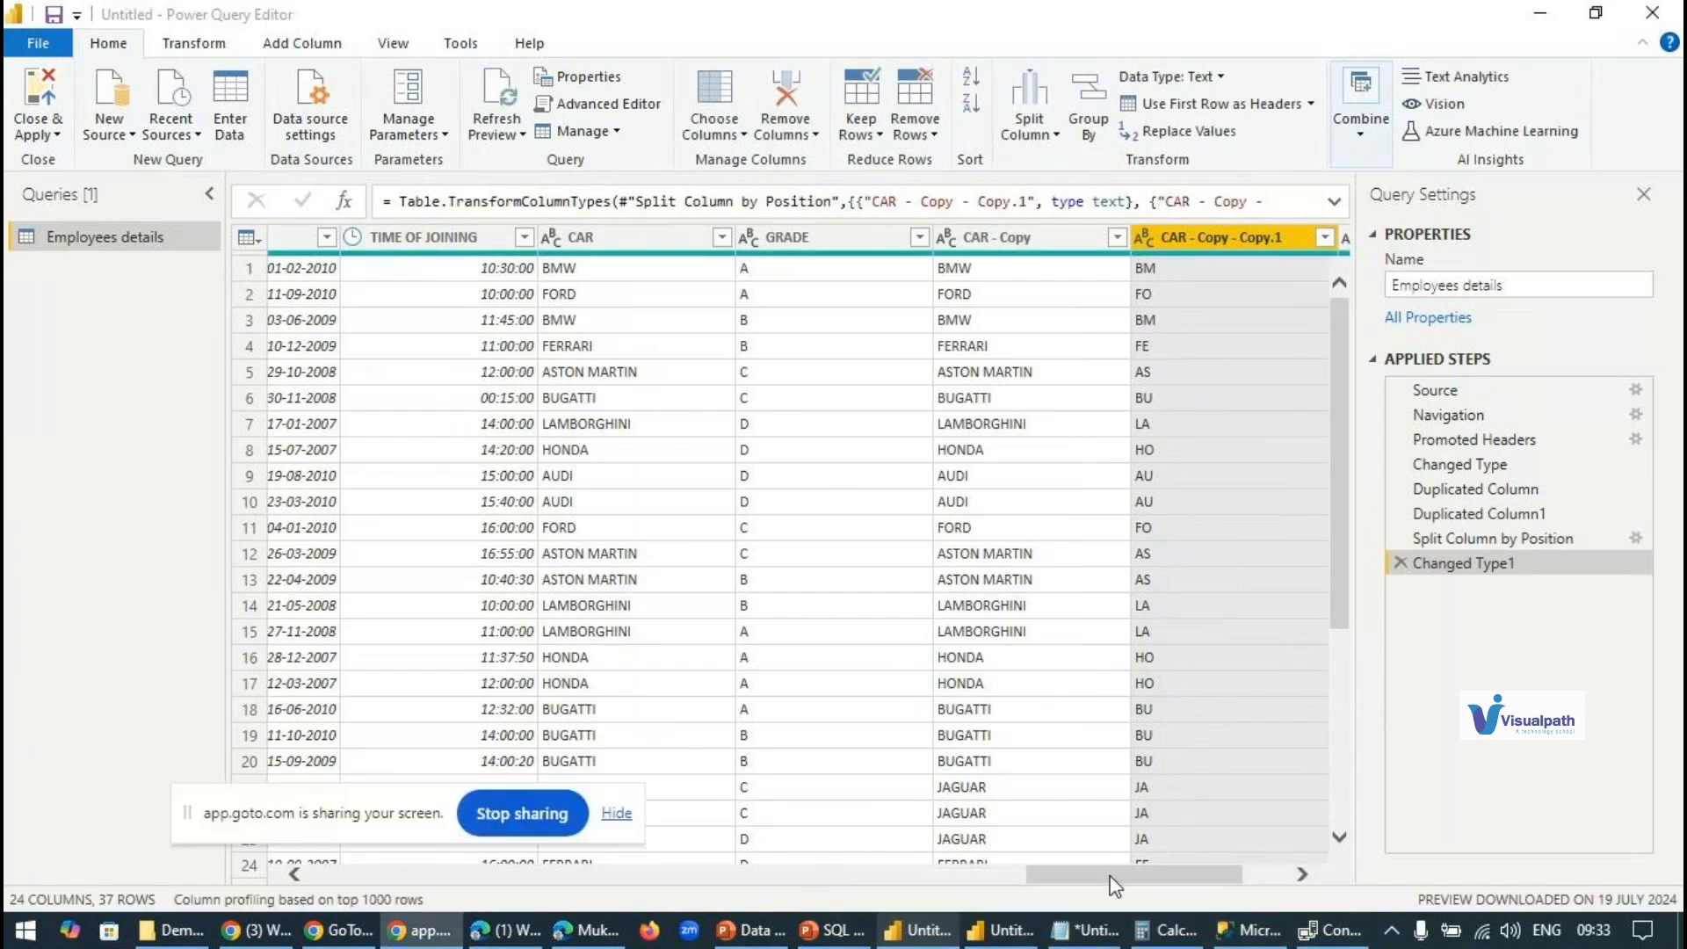
drag(1112, 877, 1157, 474)
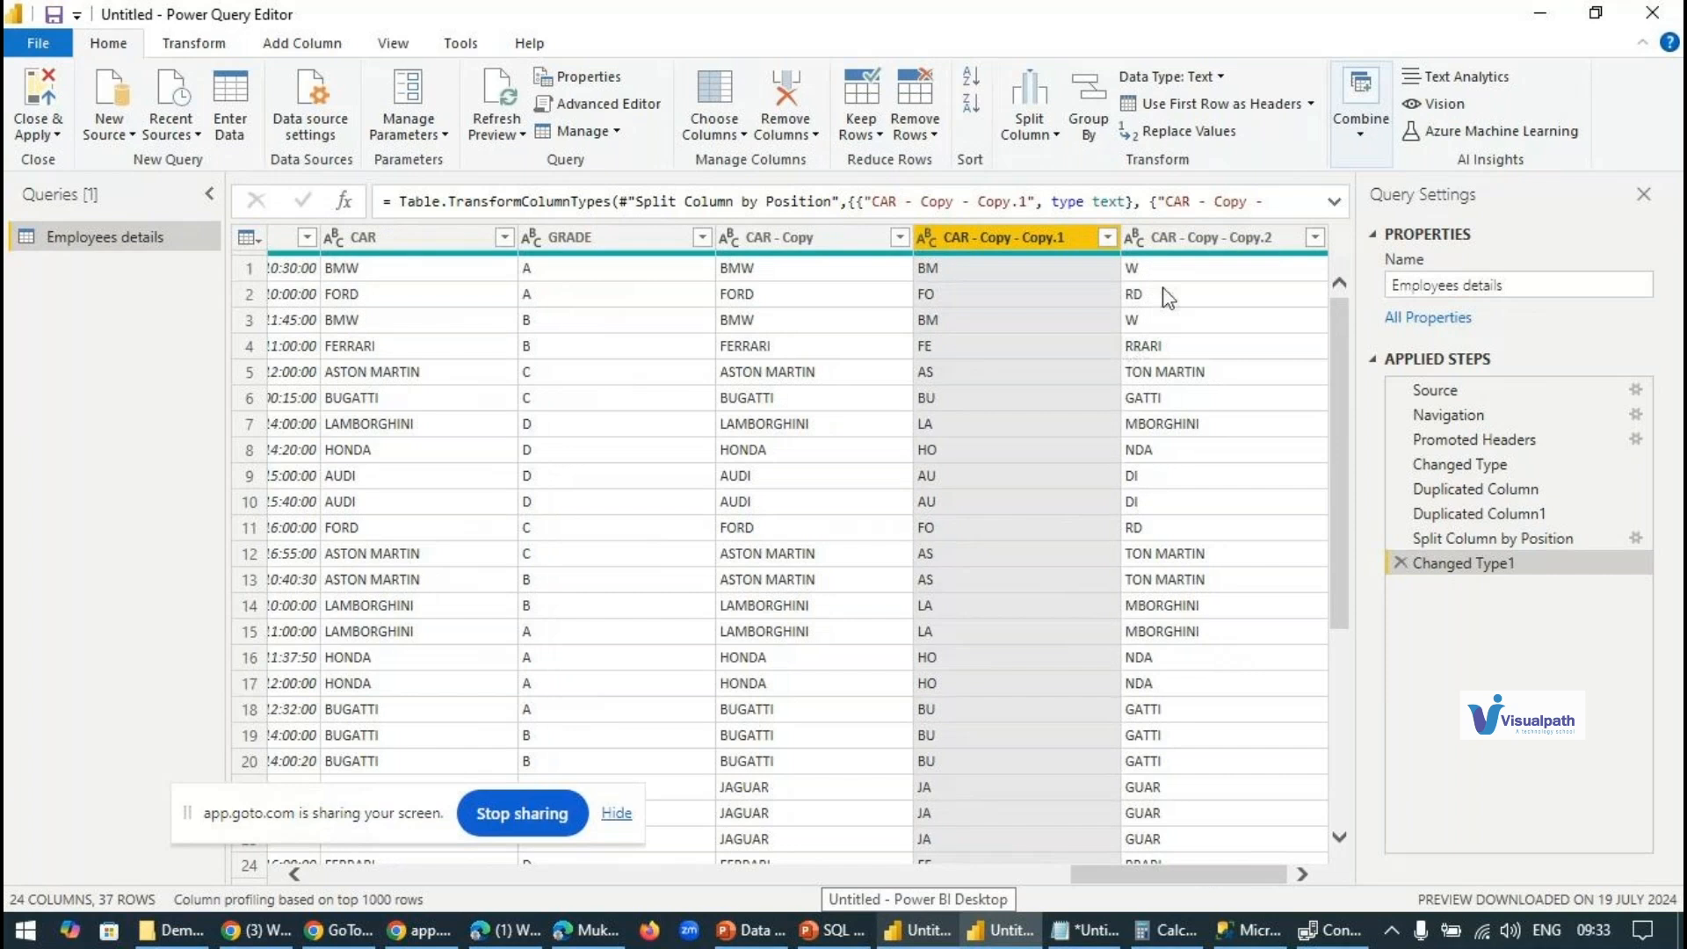
click(1057, 271)
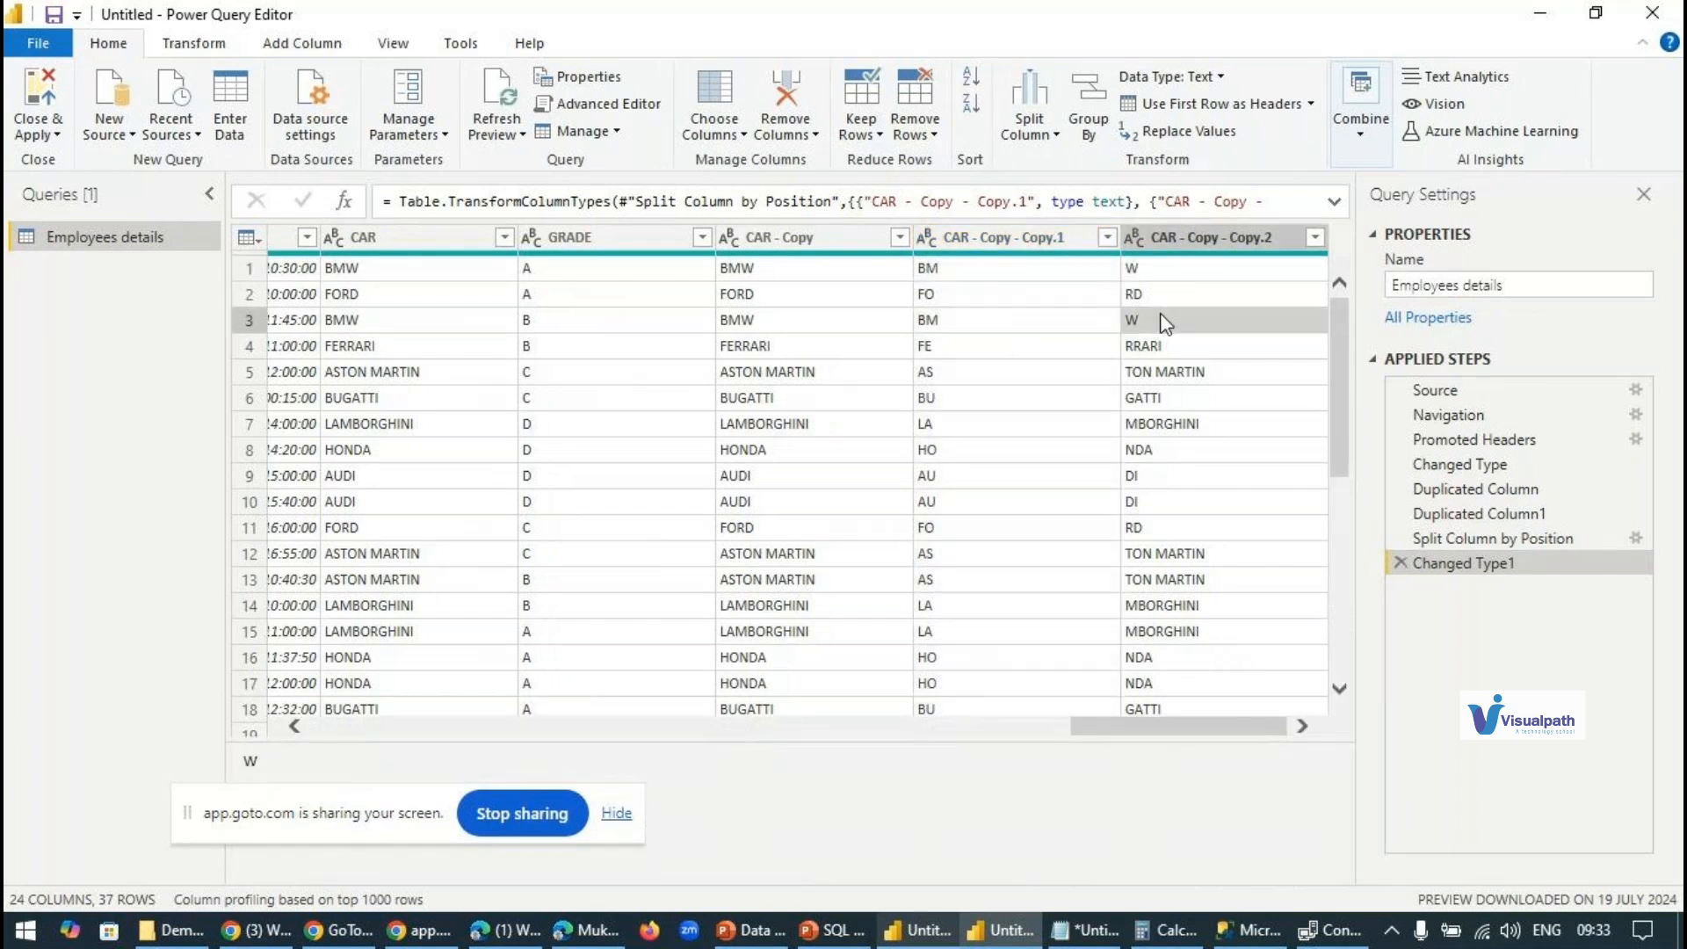
click(1019, 353)
click(1143, 352)
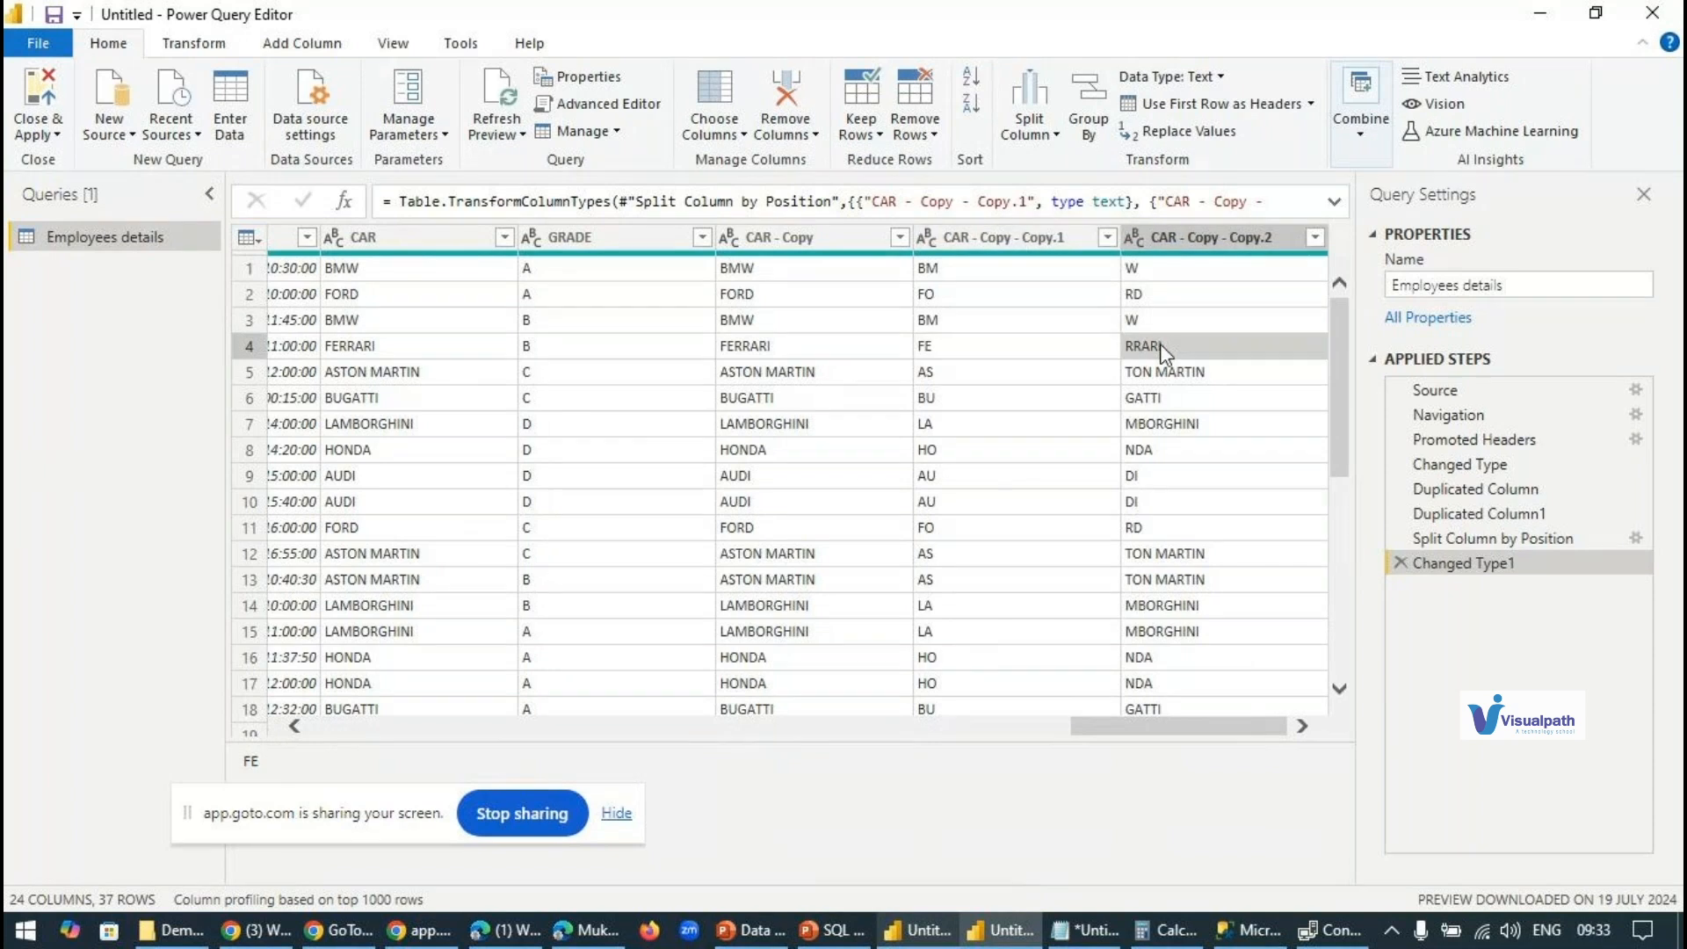
click(1020, 378)
click(1177, 382)
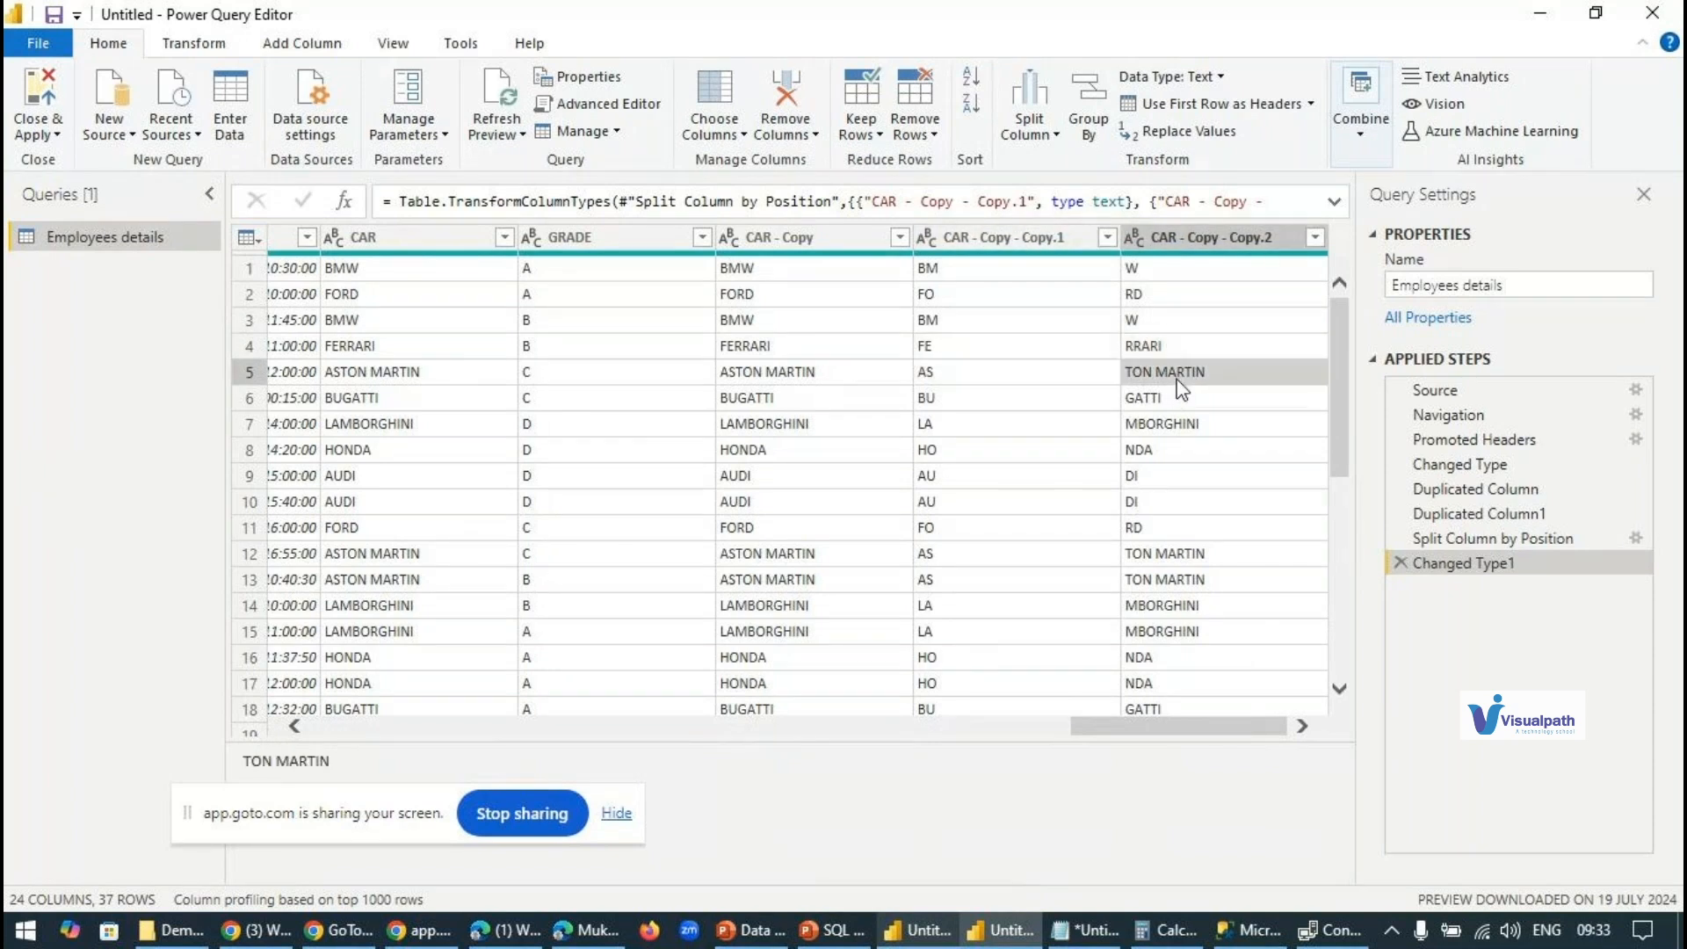
click(1003, 398)
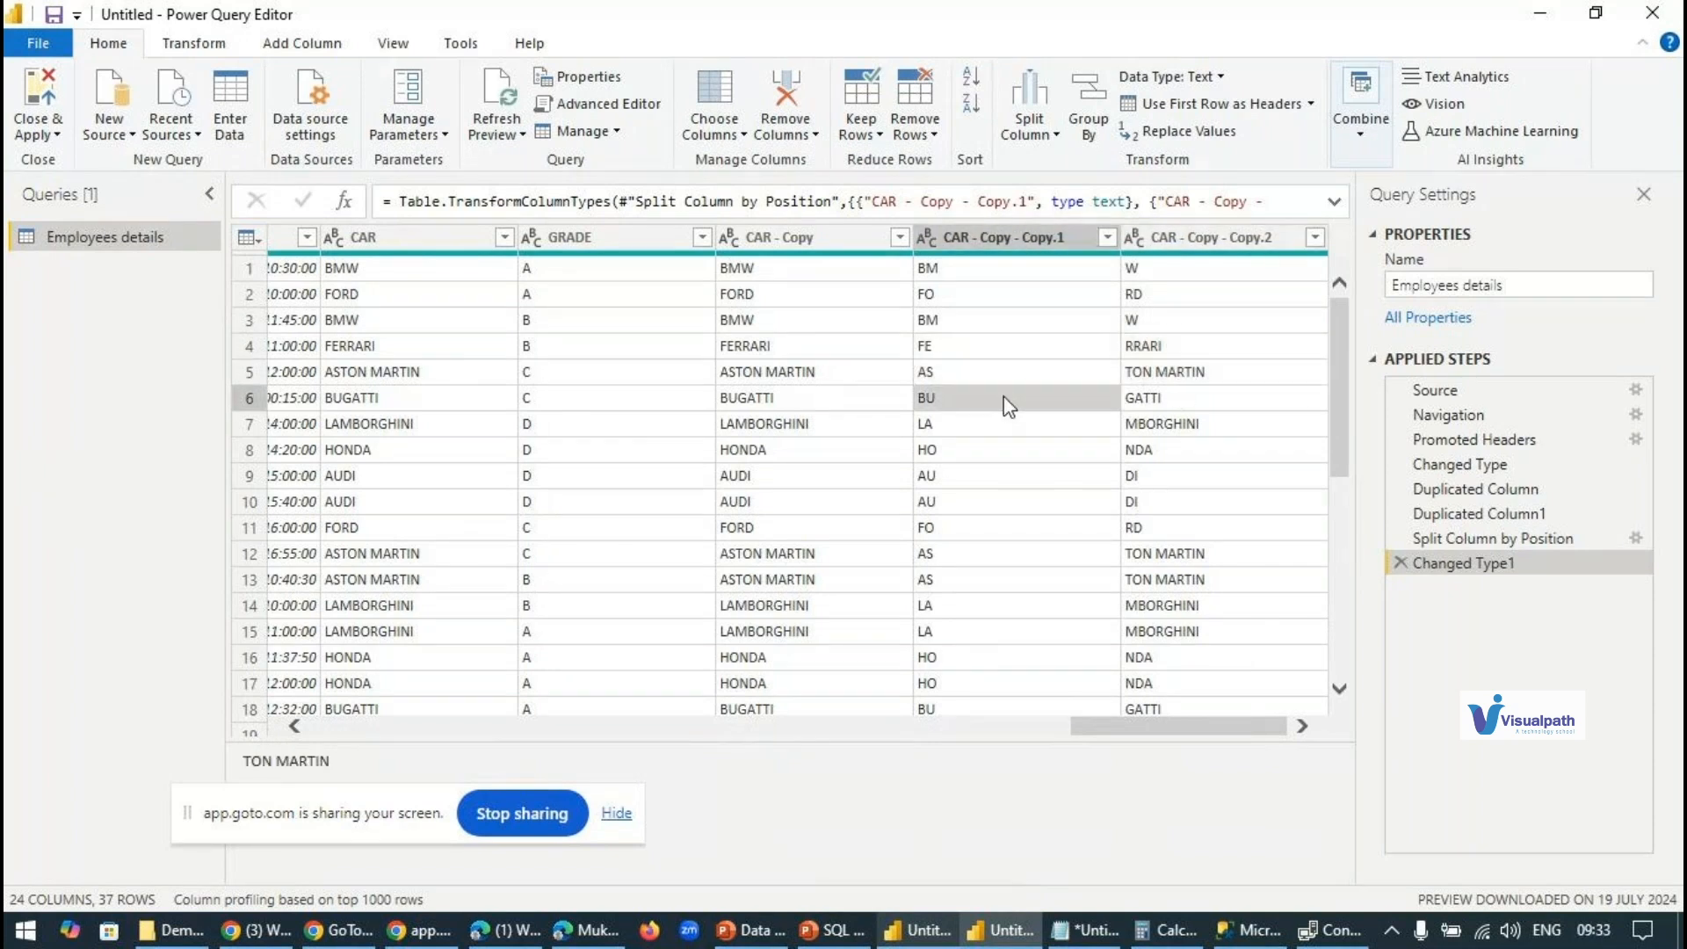
click(1143, 397)
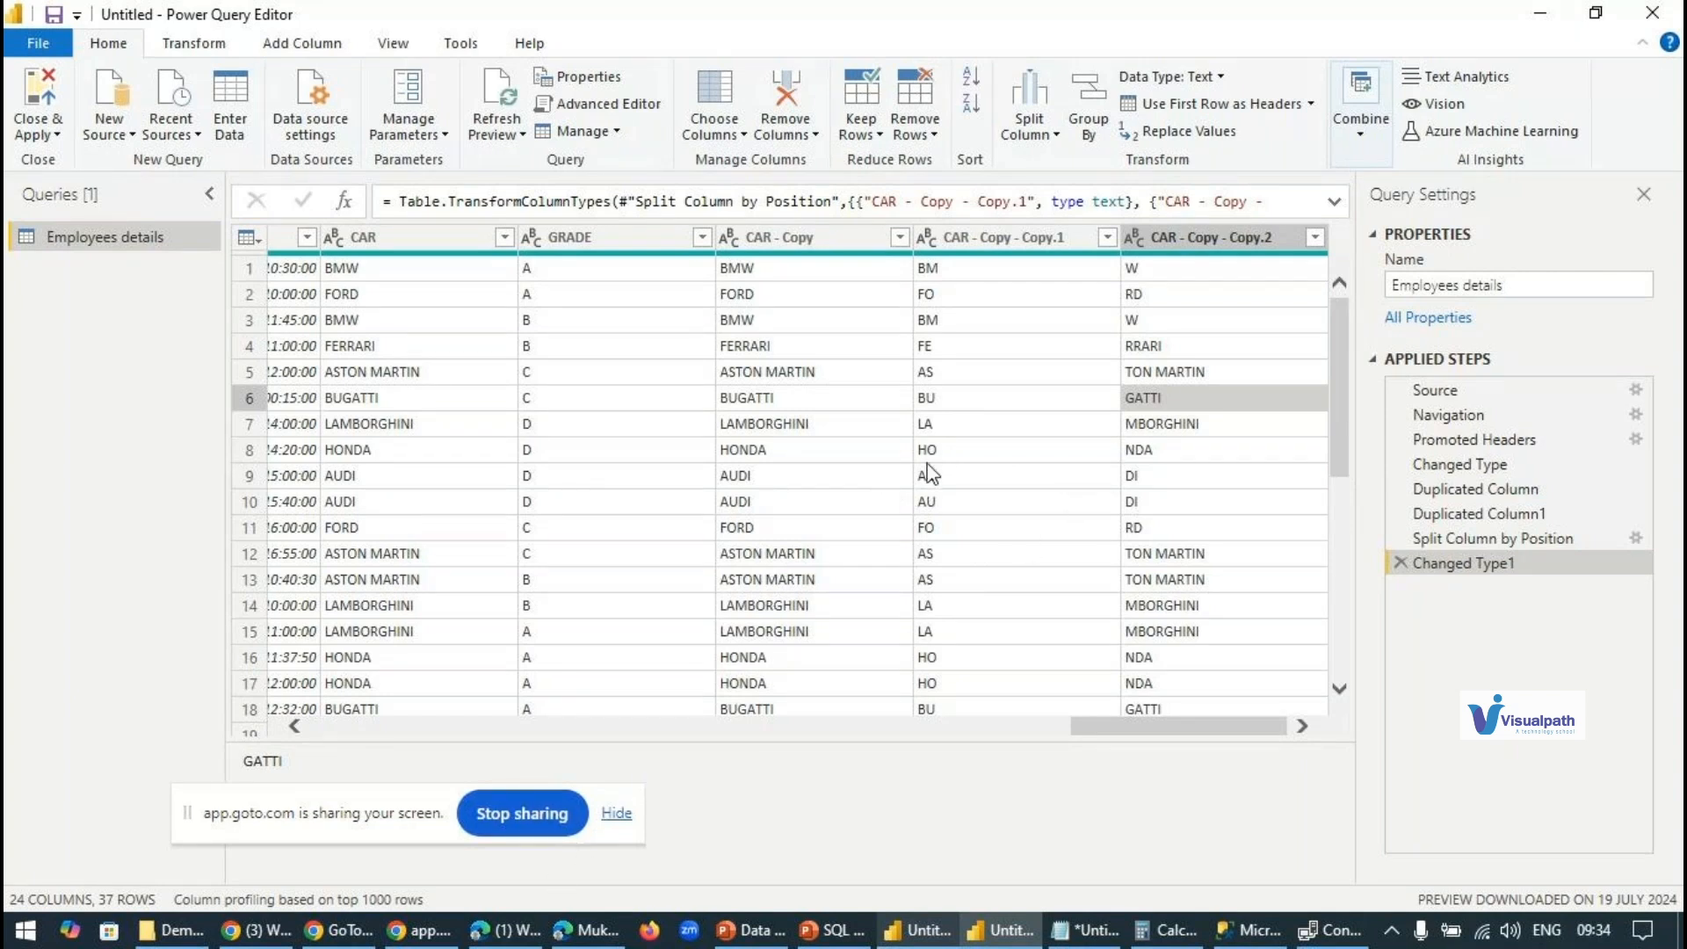
Step: Switch to Excel and create a blank workbook
click(24, 929)
text(excel)
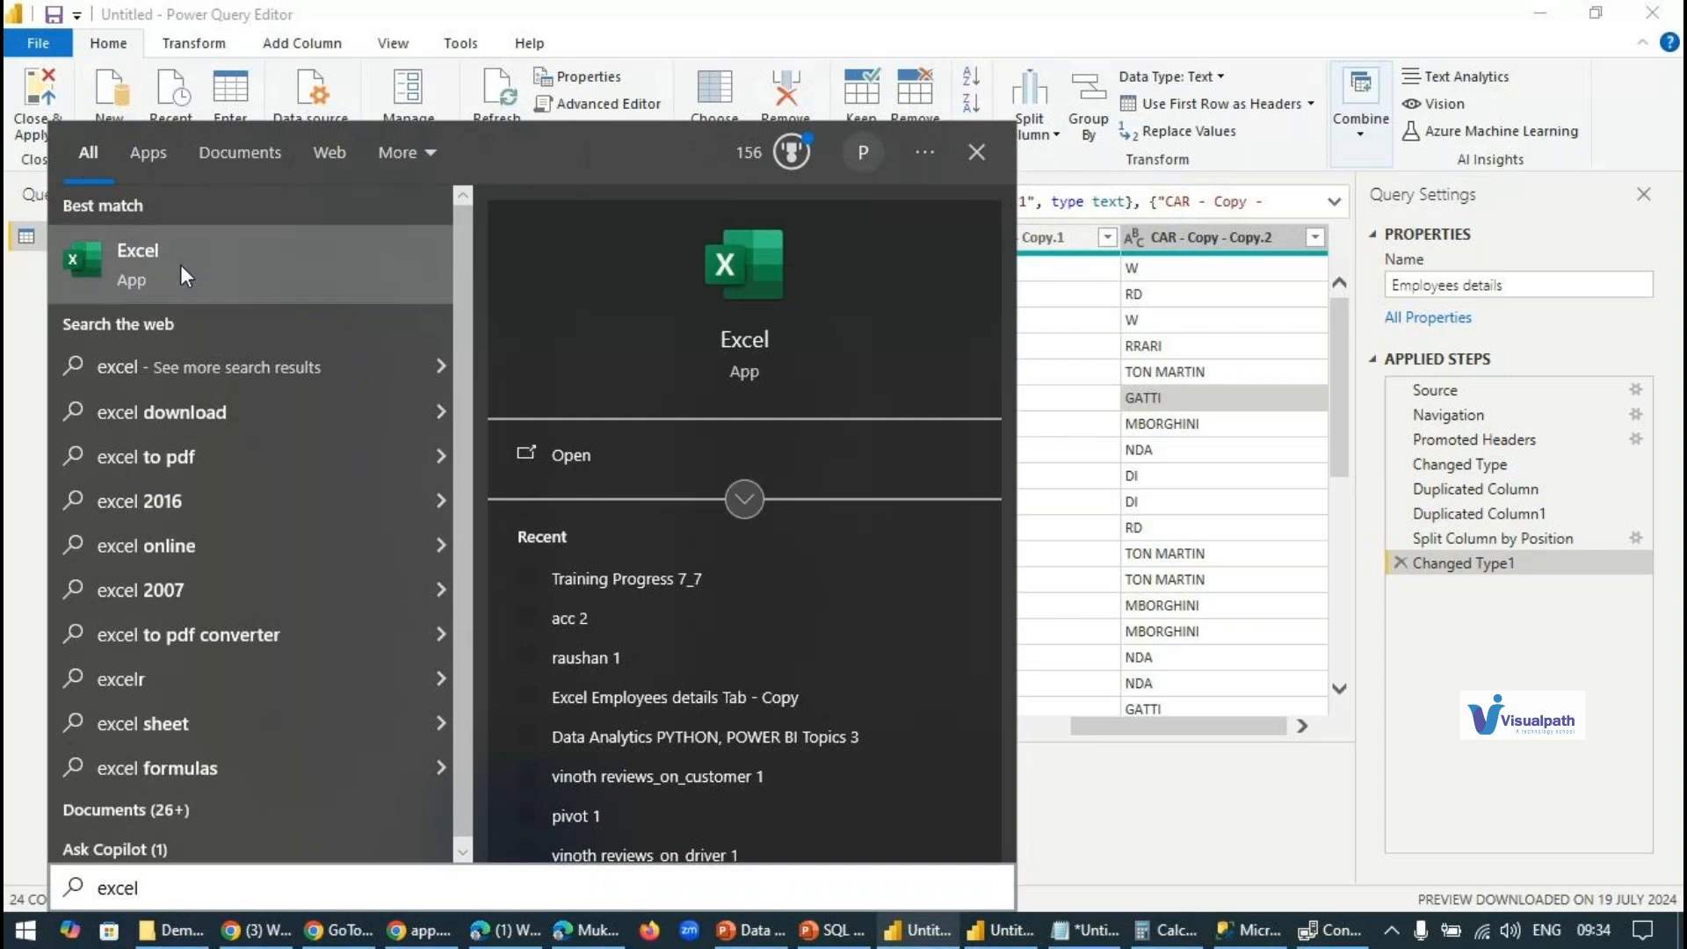
key(Return)
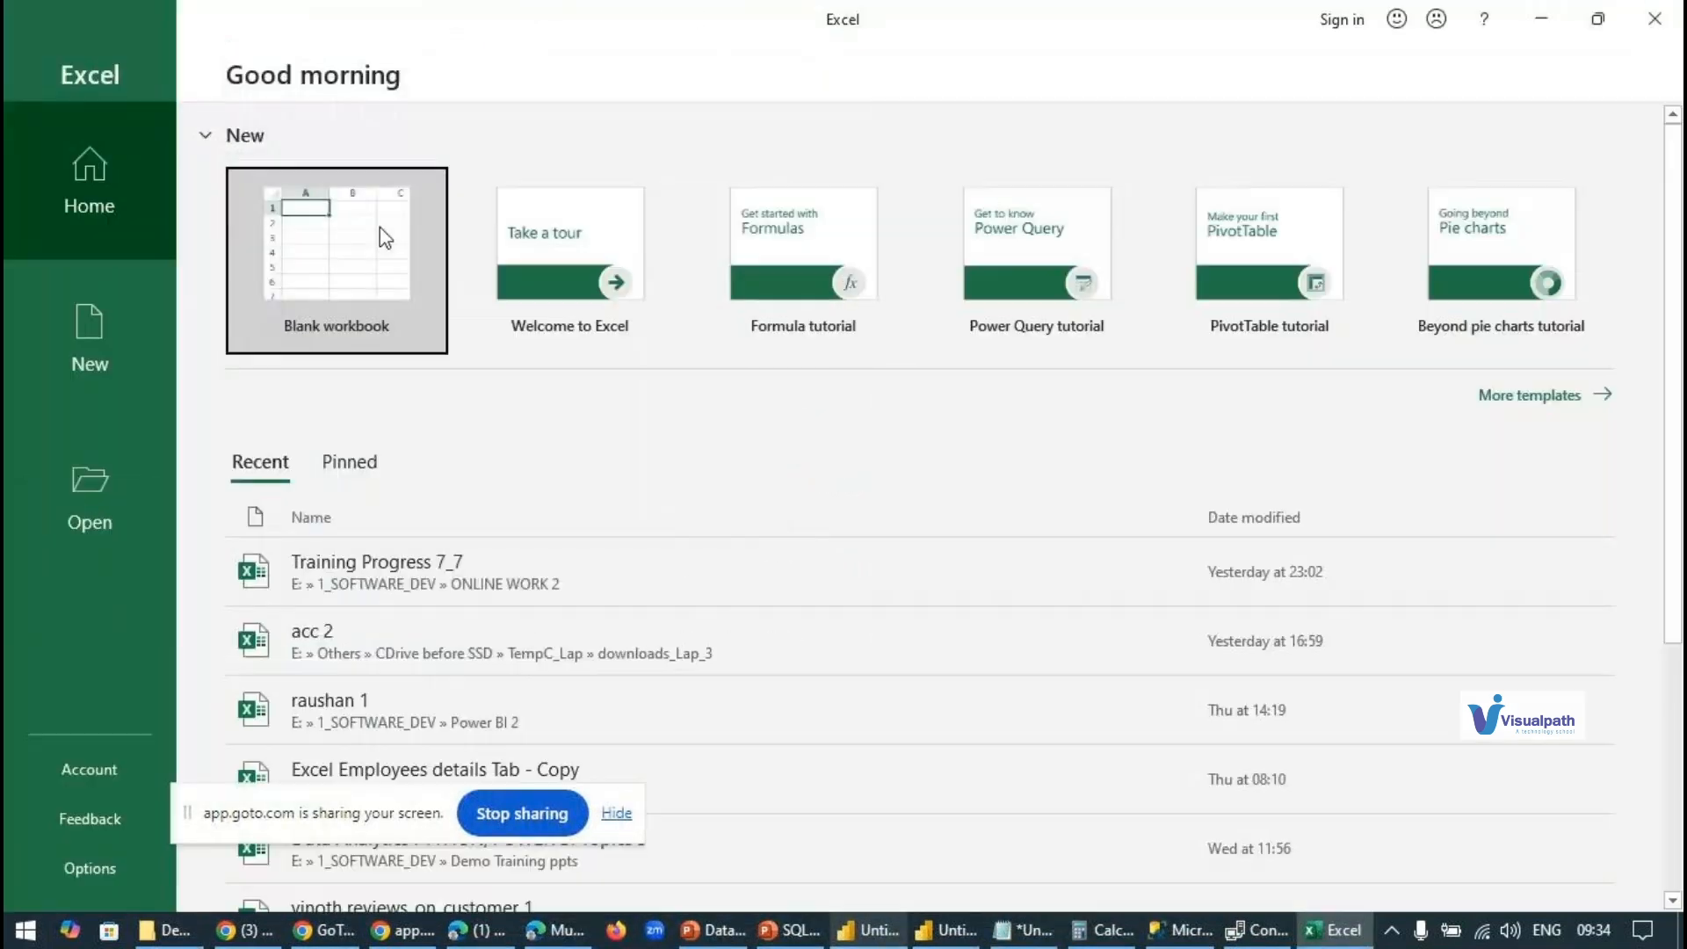
click(380, 227)
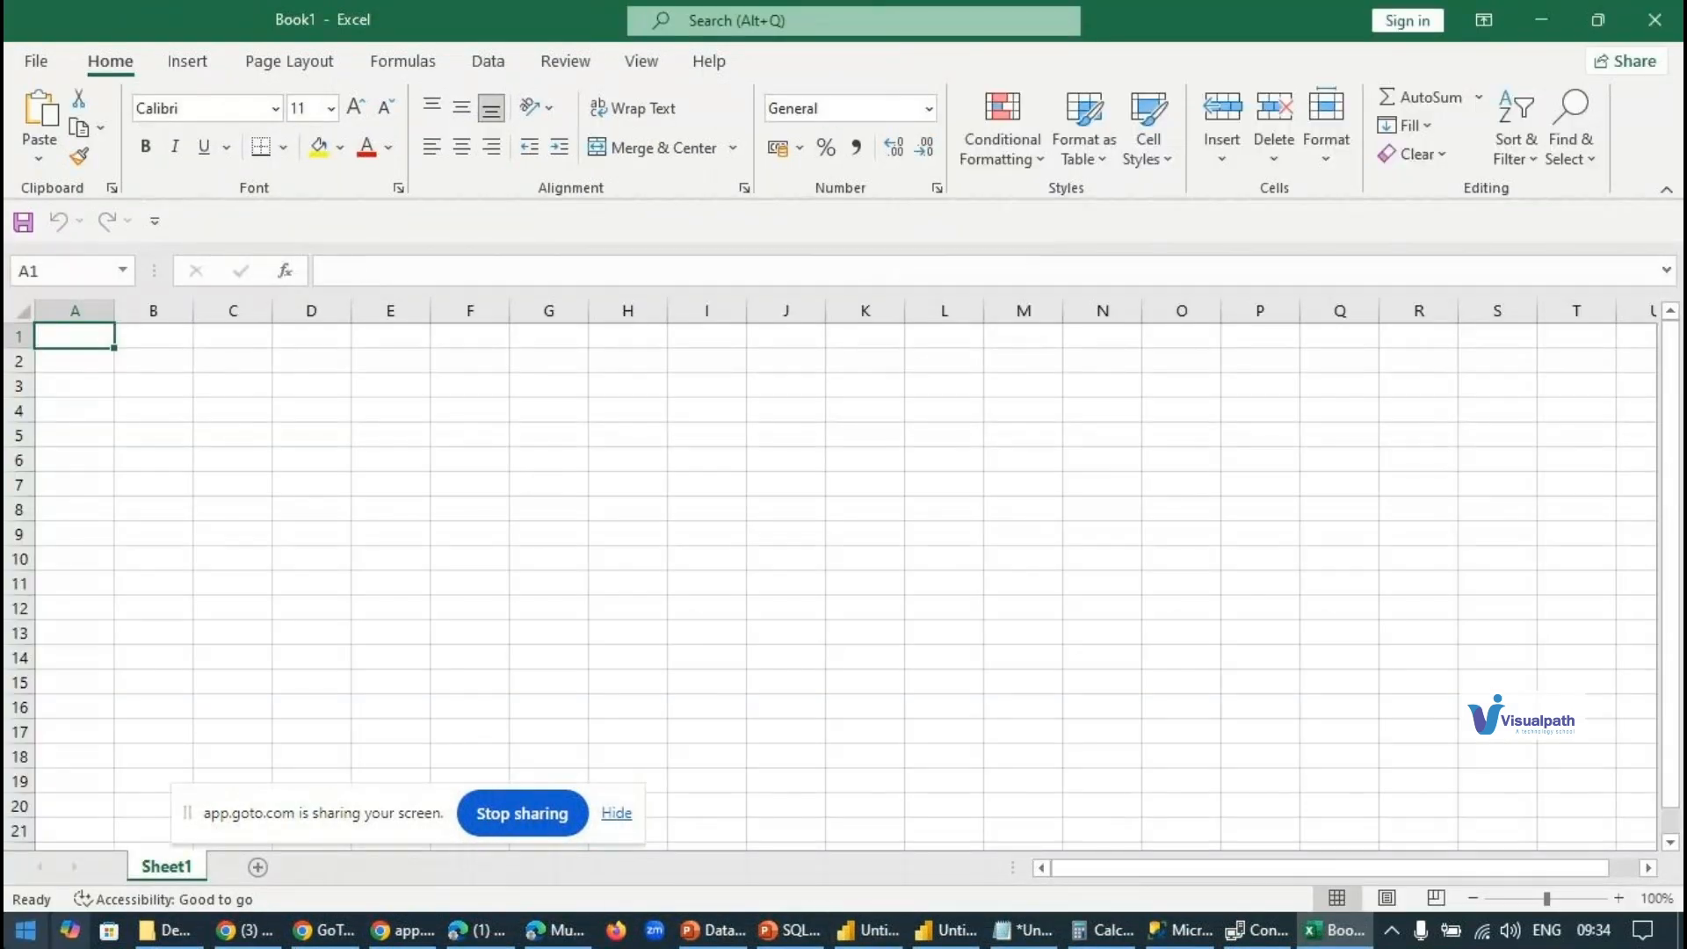
Step: Enter two sample first names in cells A1 and A2
text(chandra)
key(Return)
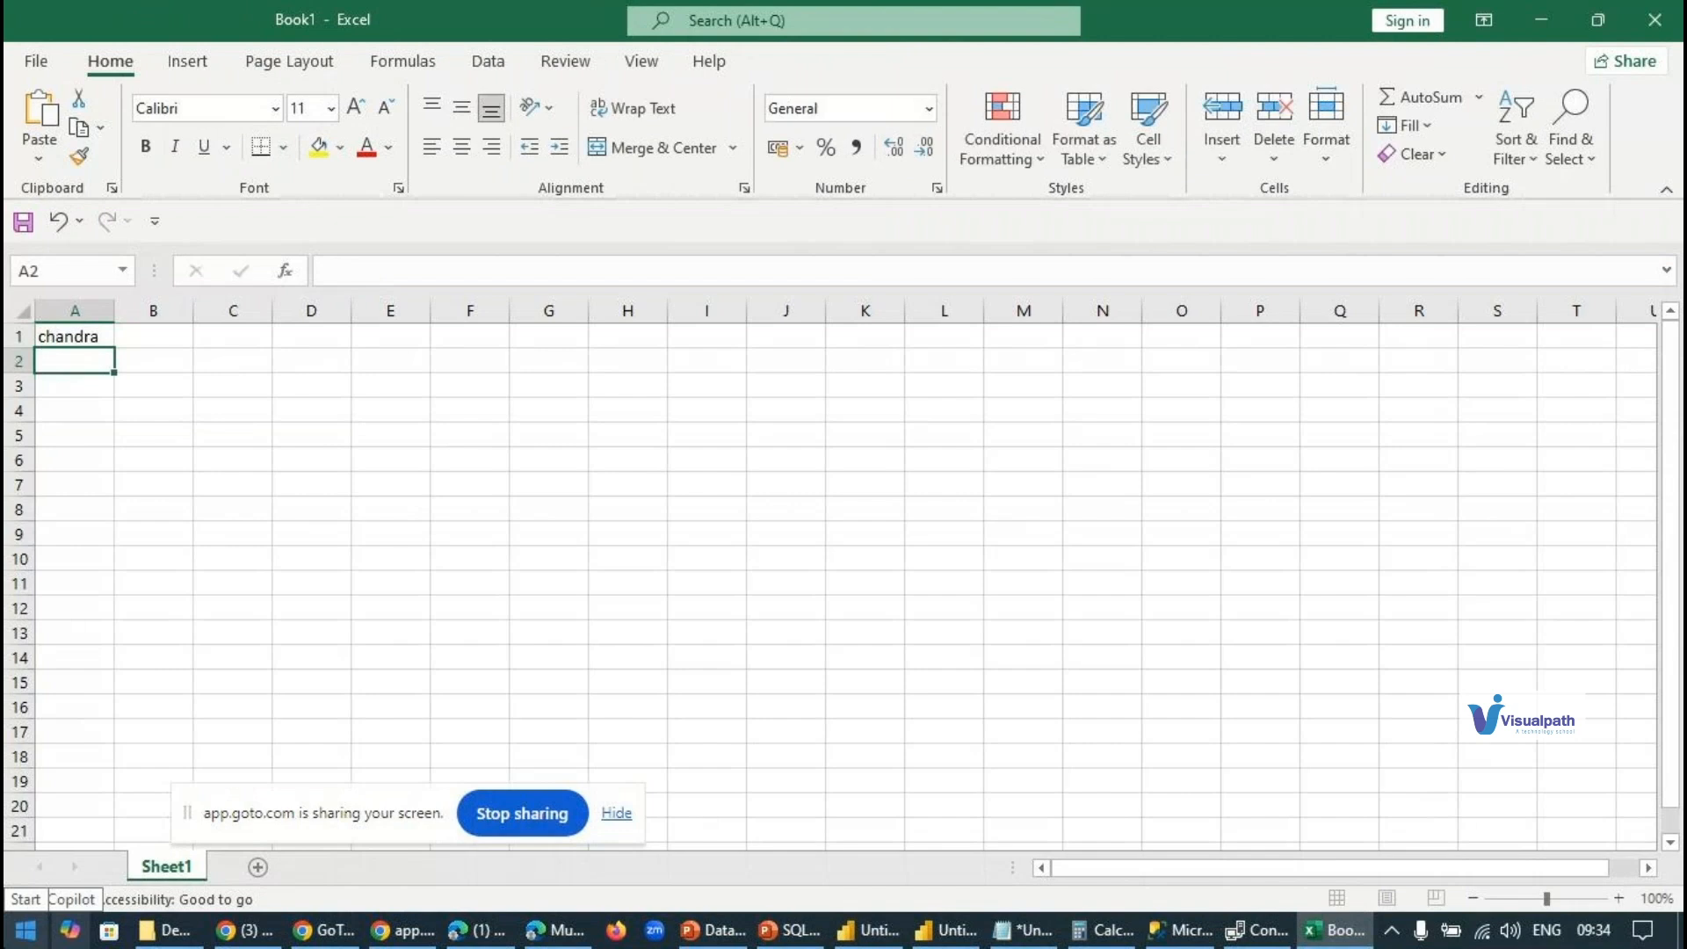
text(suresh)
key(Return)
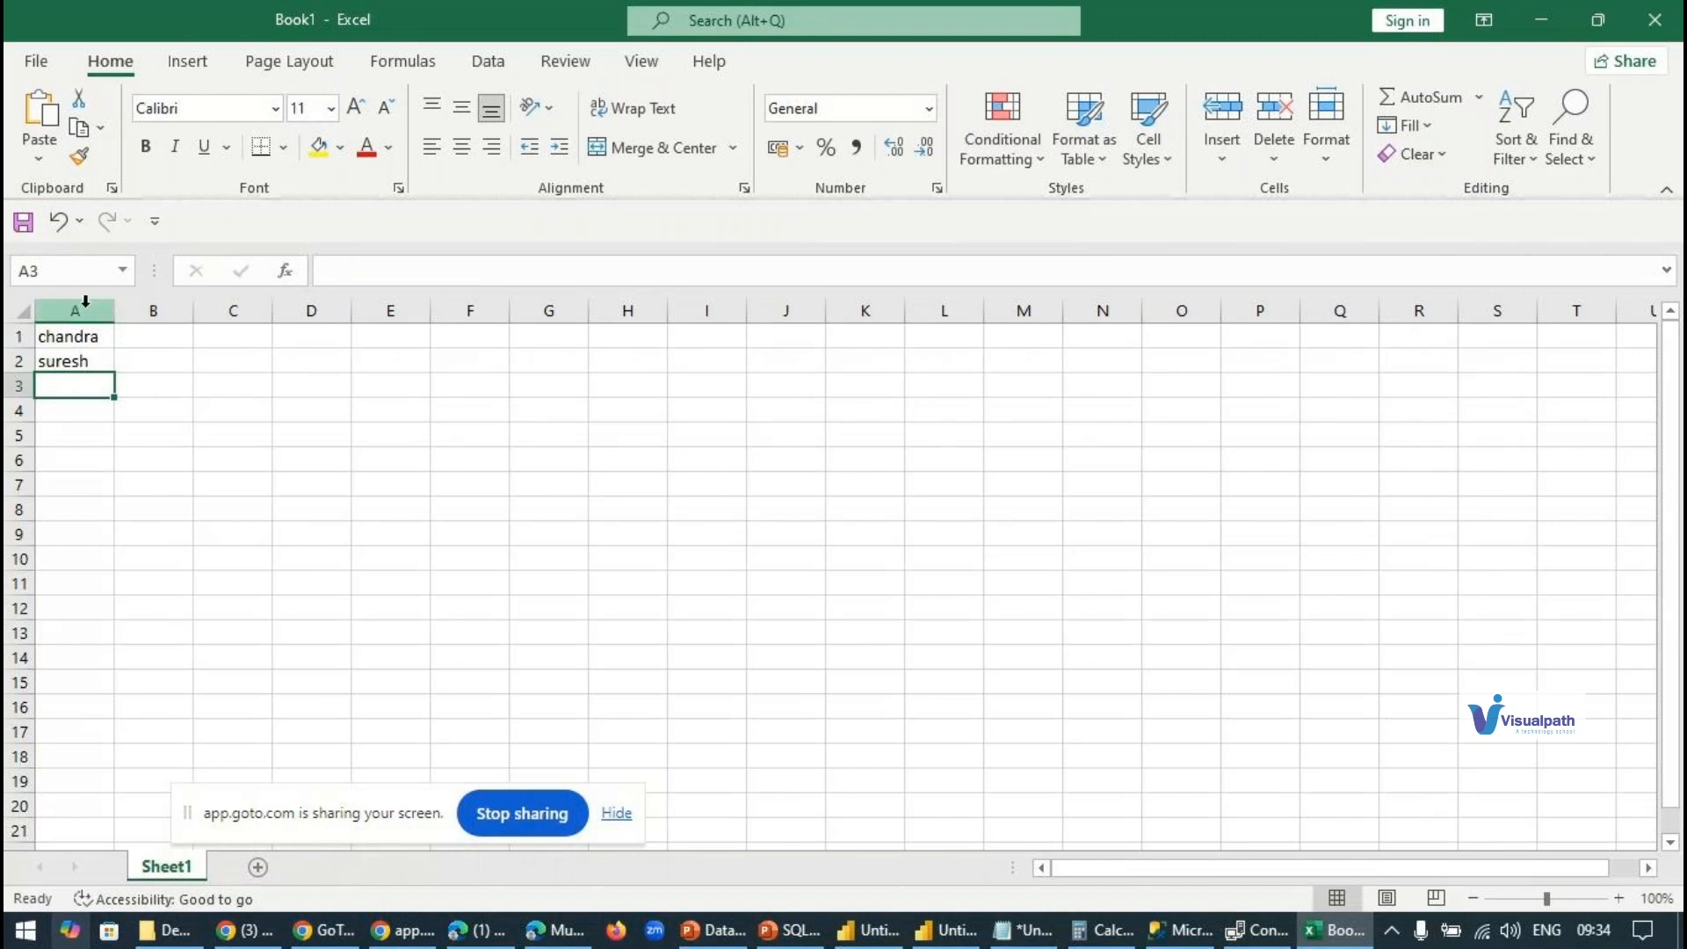
Step: Append "skehf wekhr kjhkjhekjhwke" to the name in A1, autofit column A, and return to Power Query Editor
click(77, 310)
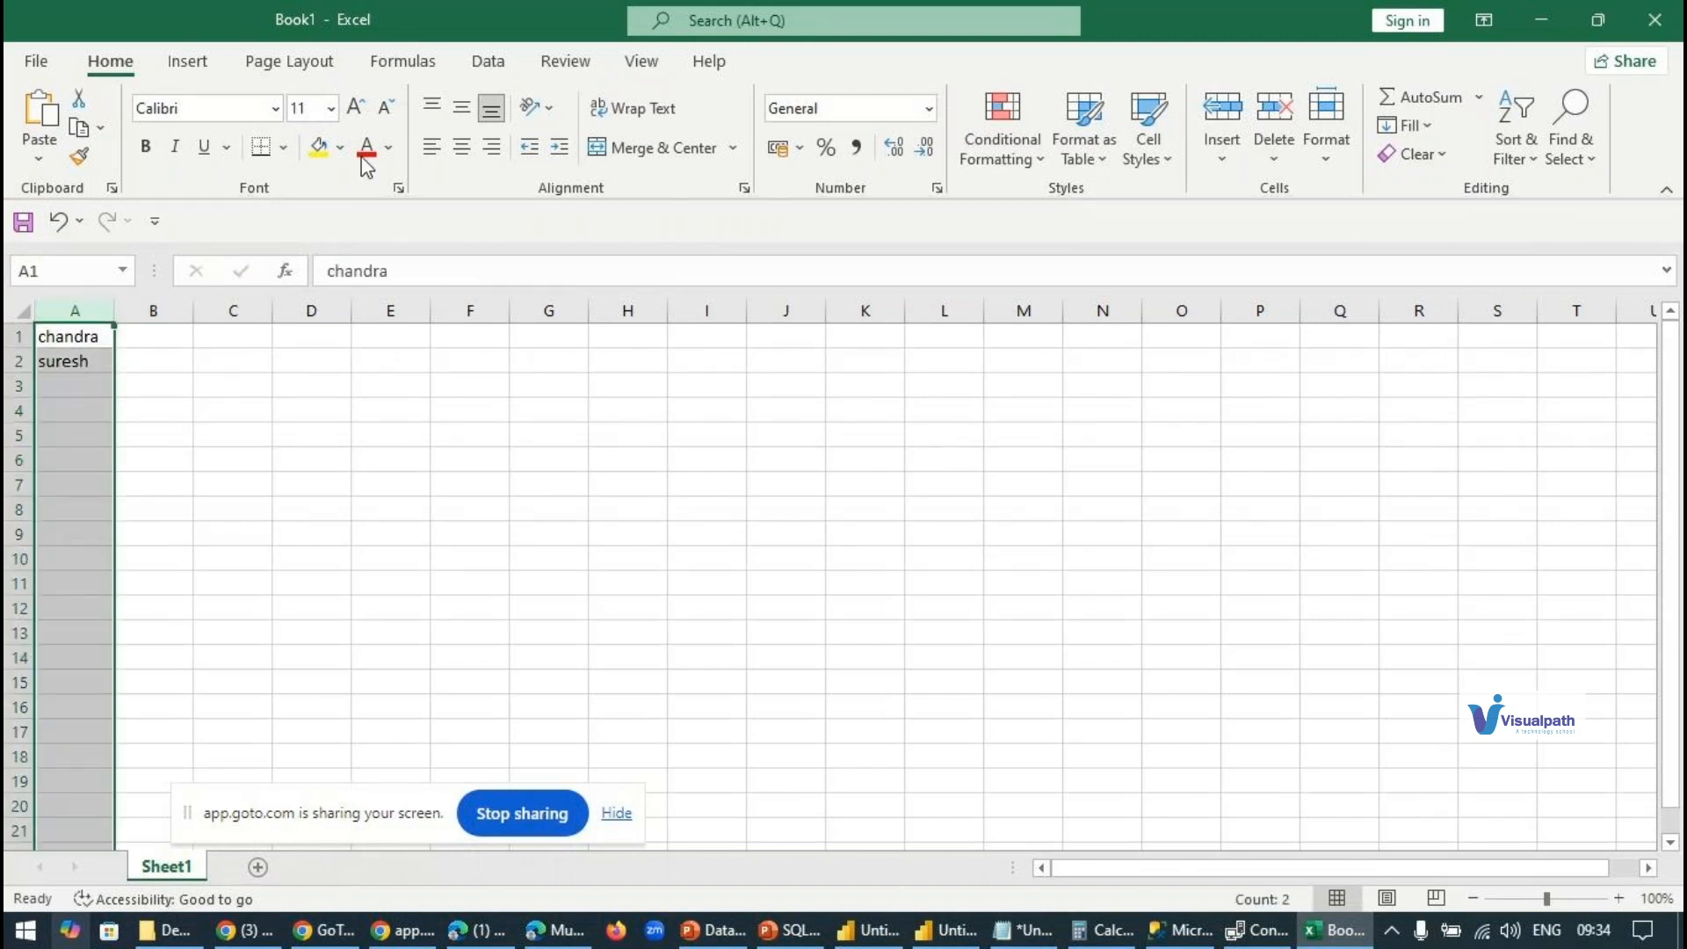
click(489, 63)
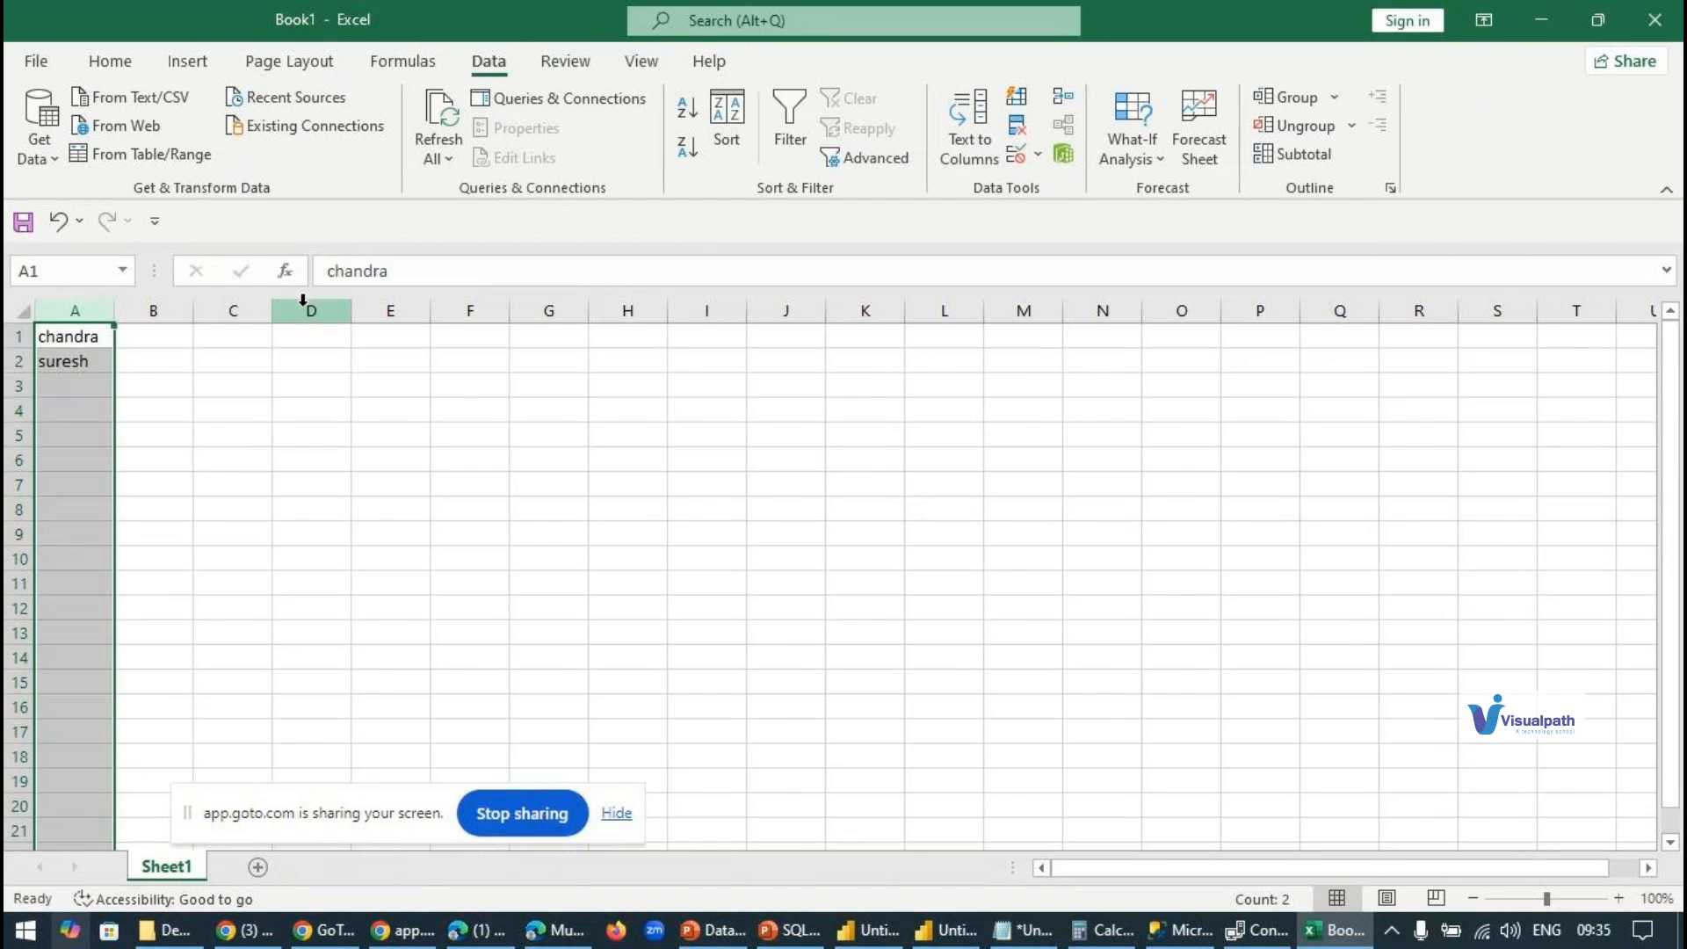
click(471, 272)
text(skehf wekhr kjhkjhekjhwke)
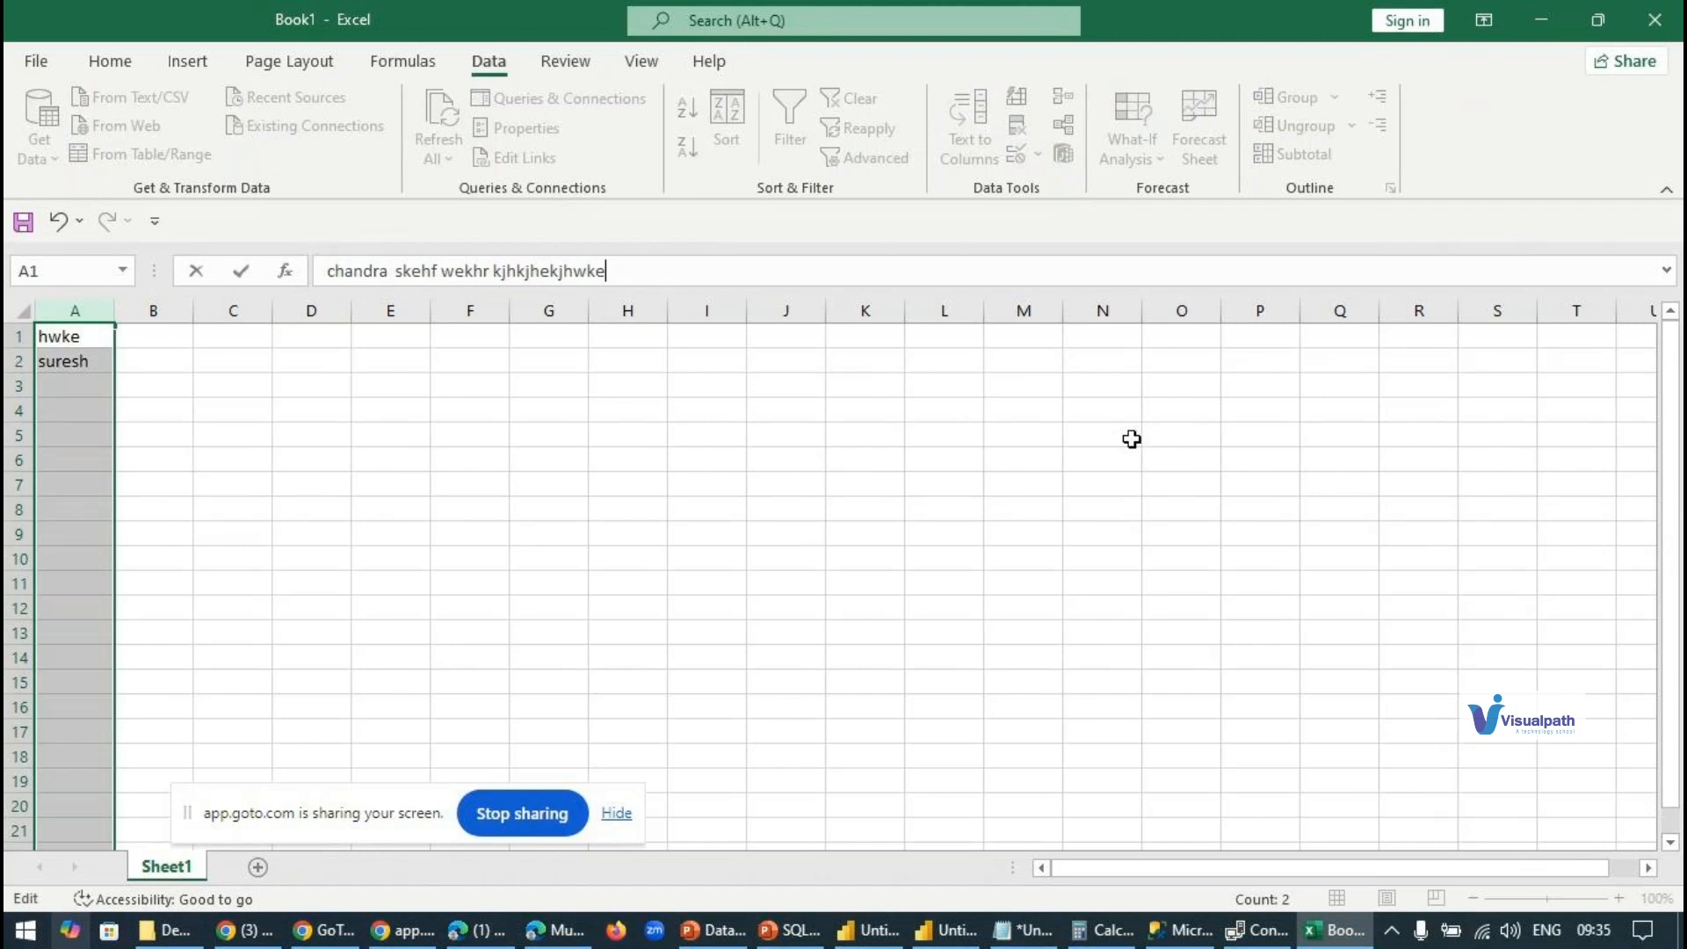
key(Return)
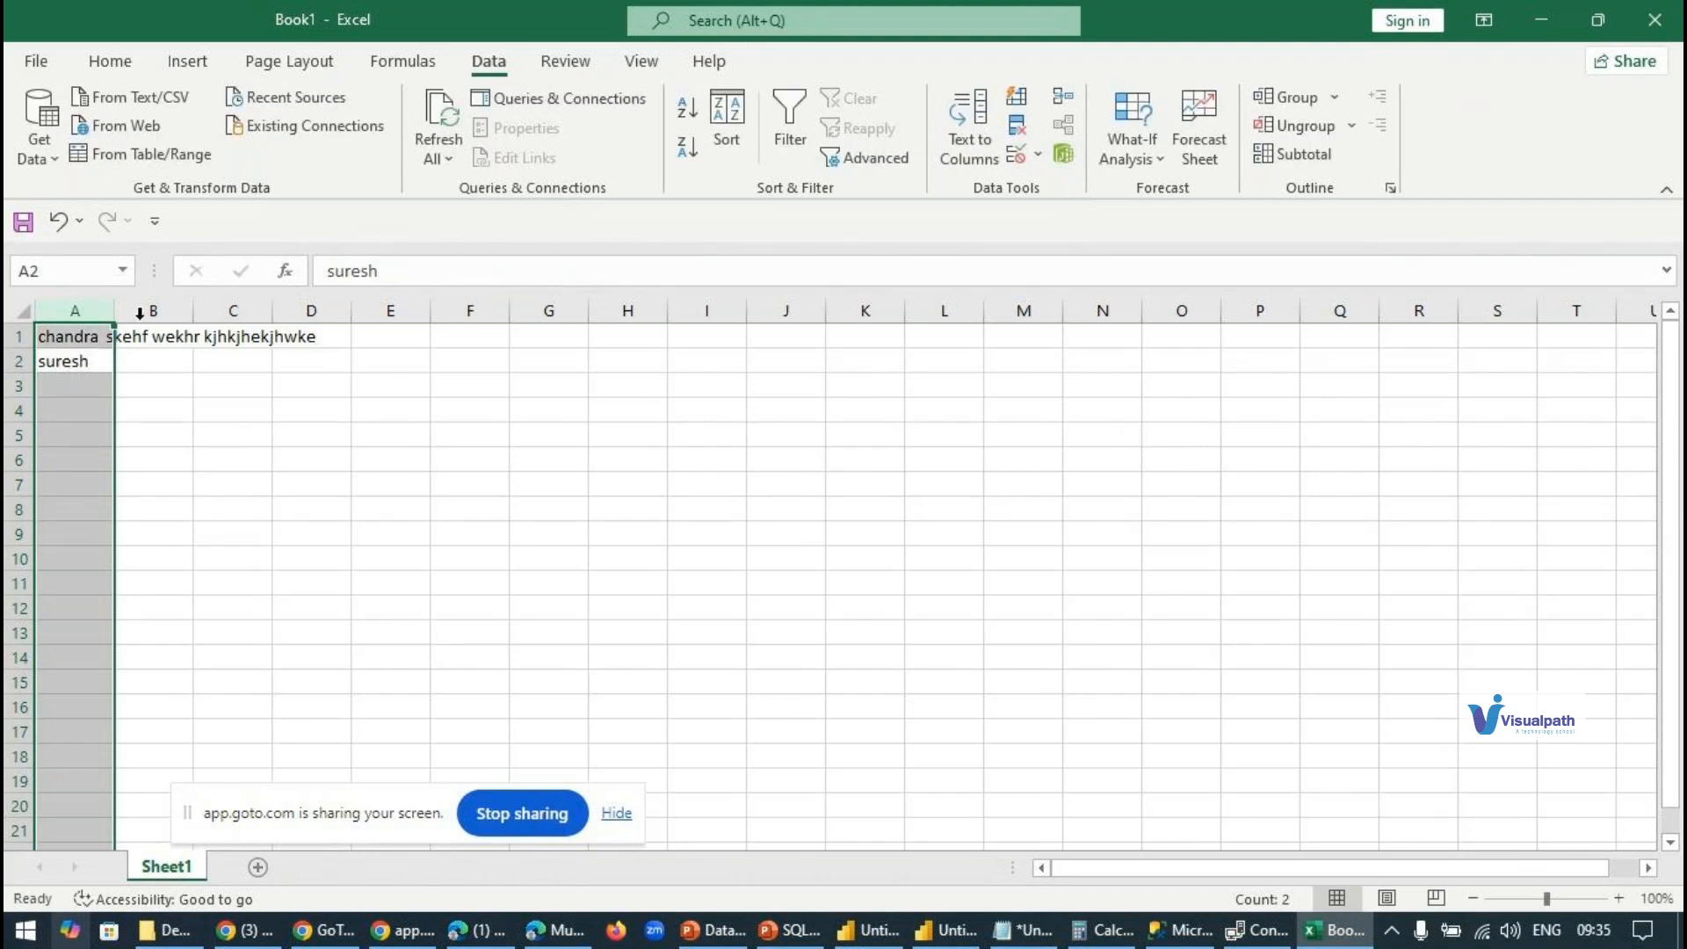
double_click(115, 310)
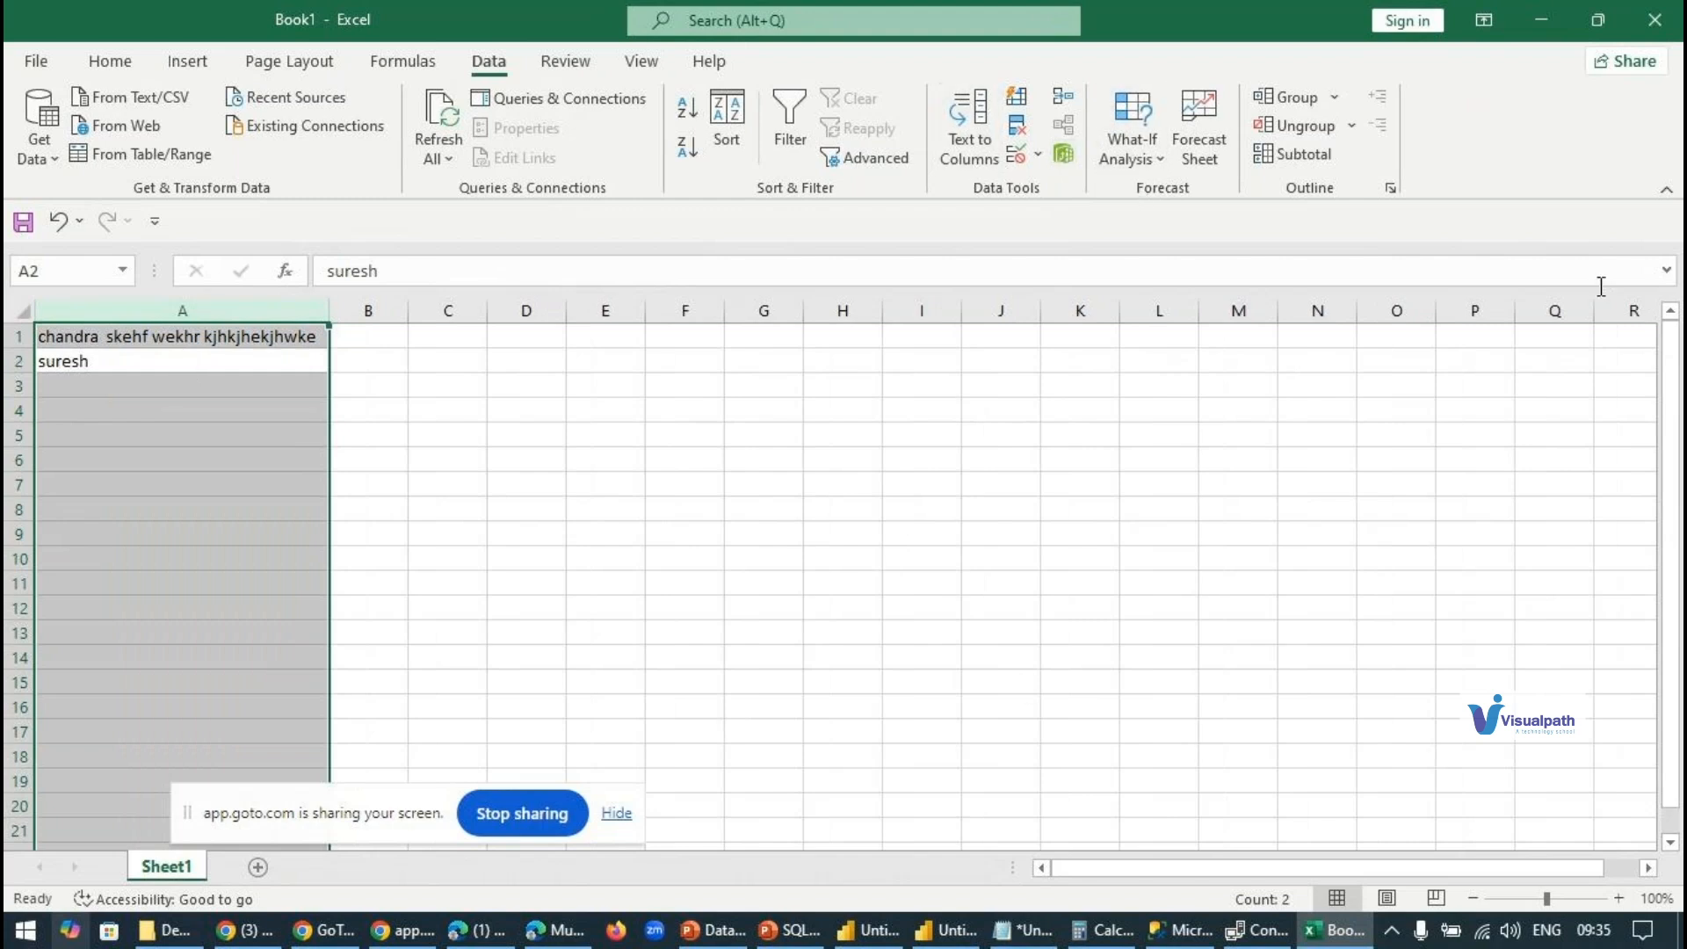
click(1541, 20)
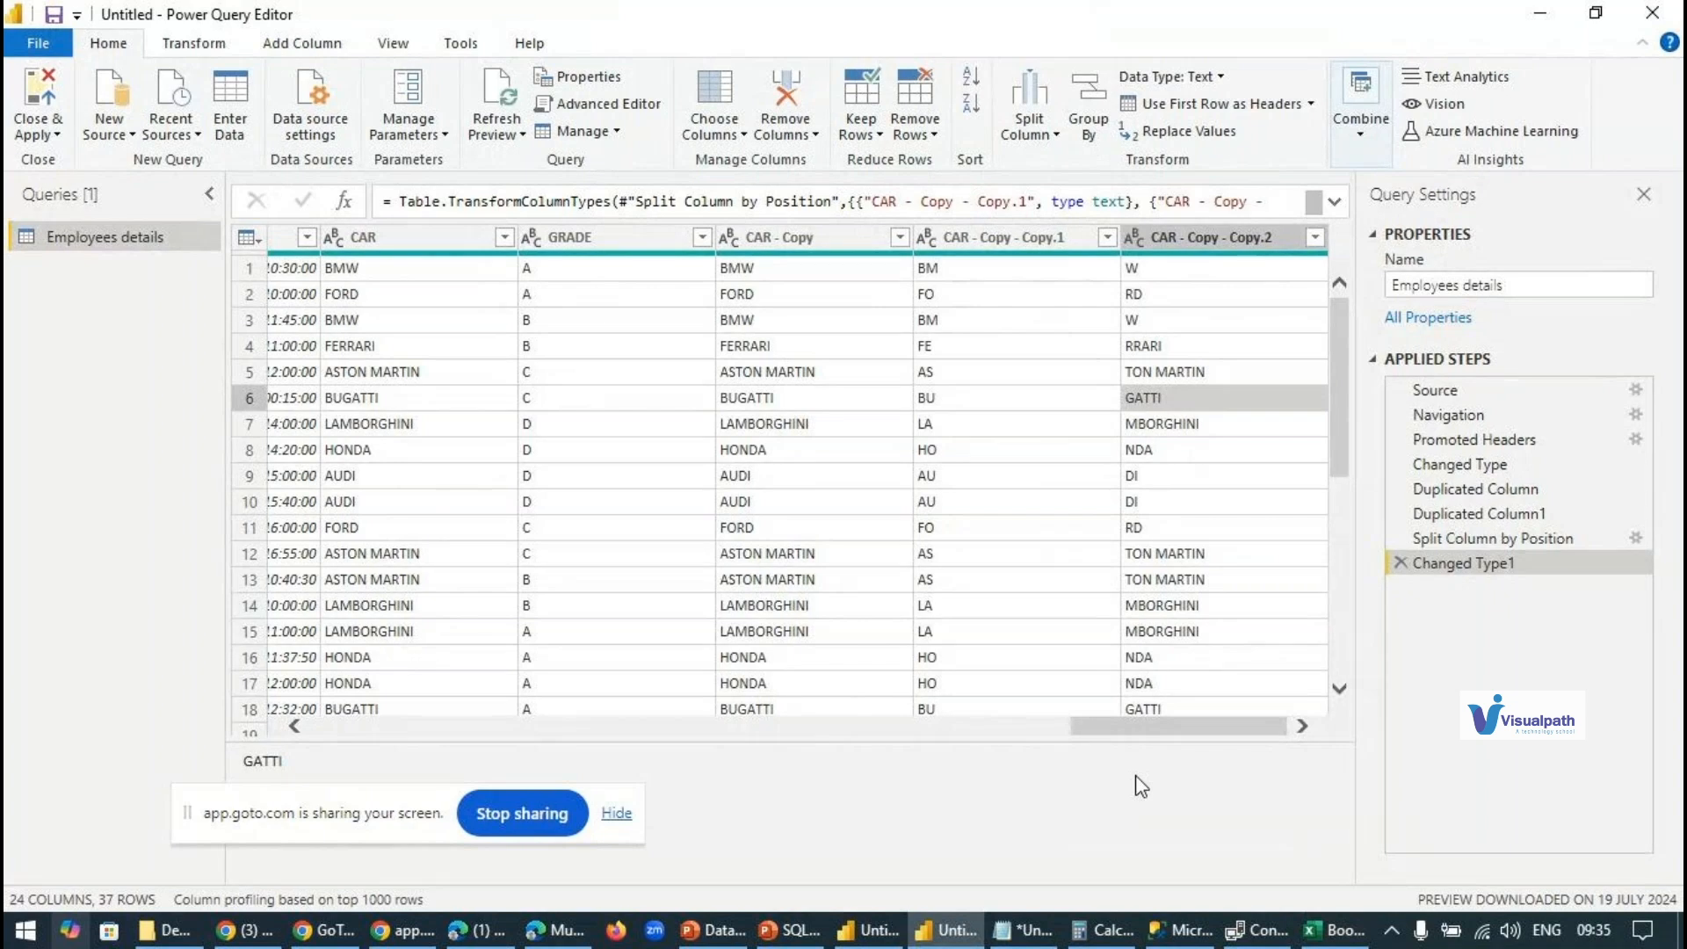
Step: Close Power Query Editor without applying the query changes, and switch to the Power BI Desktop workflow slide in PowerPoint
click(346, 930)
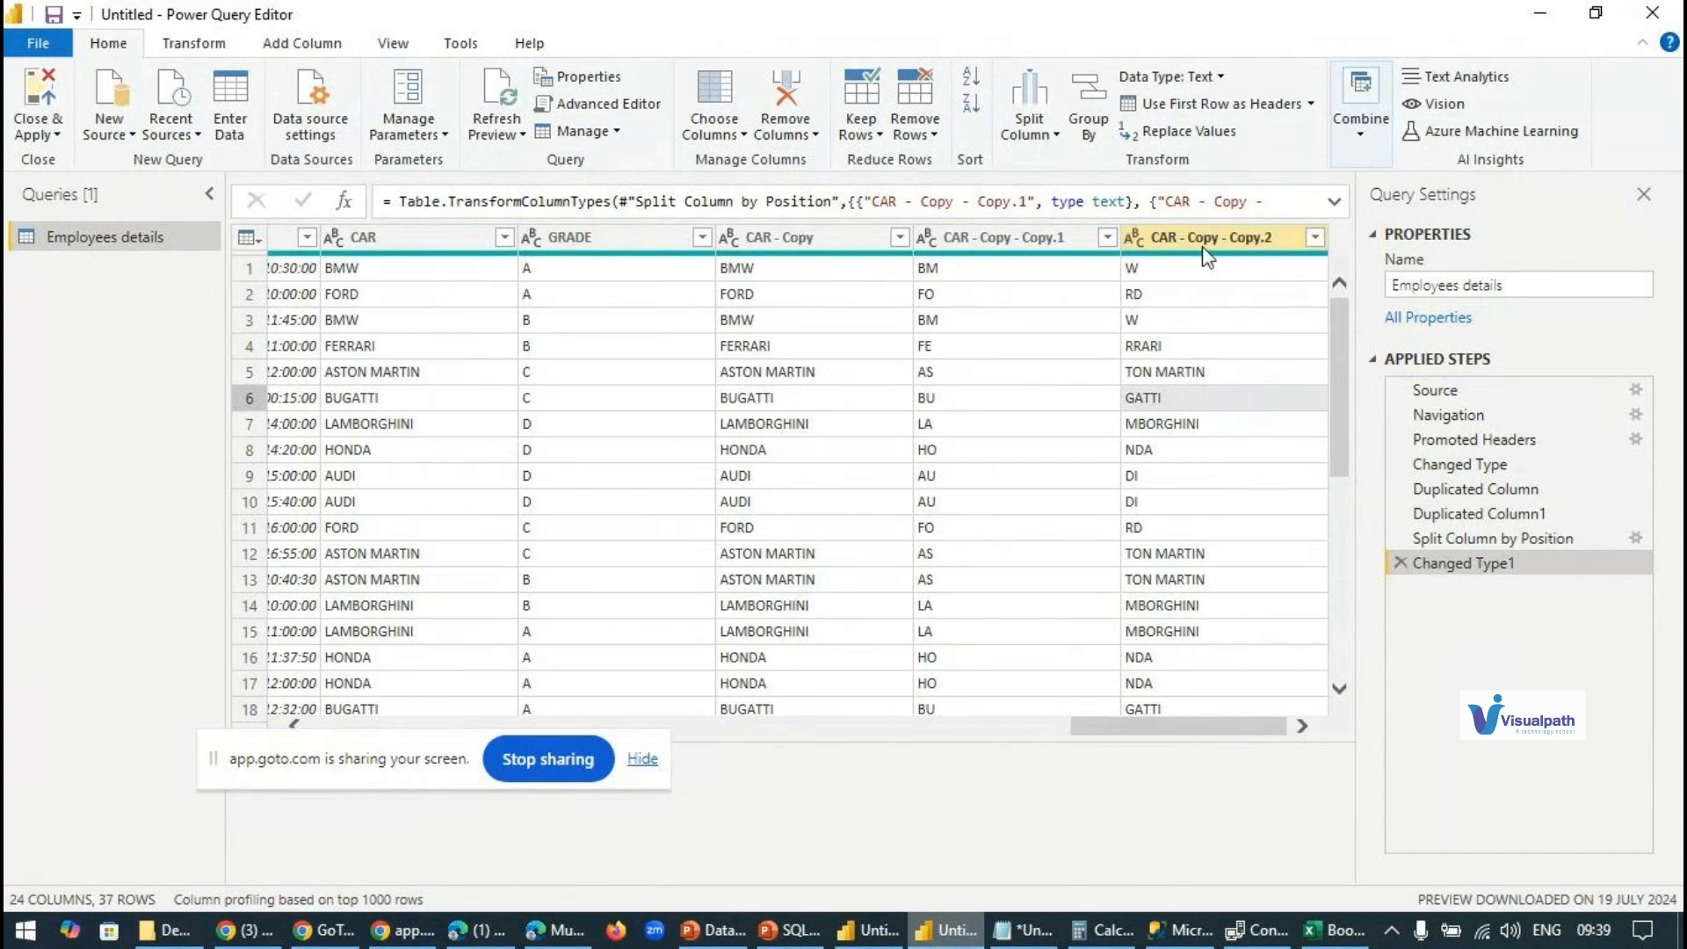
click(1655, 19)
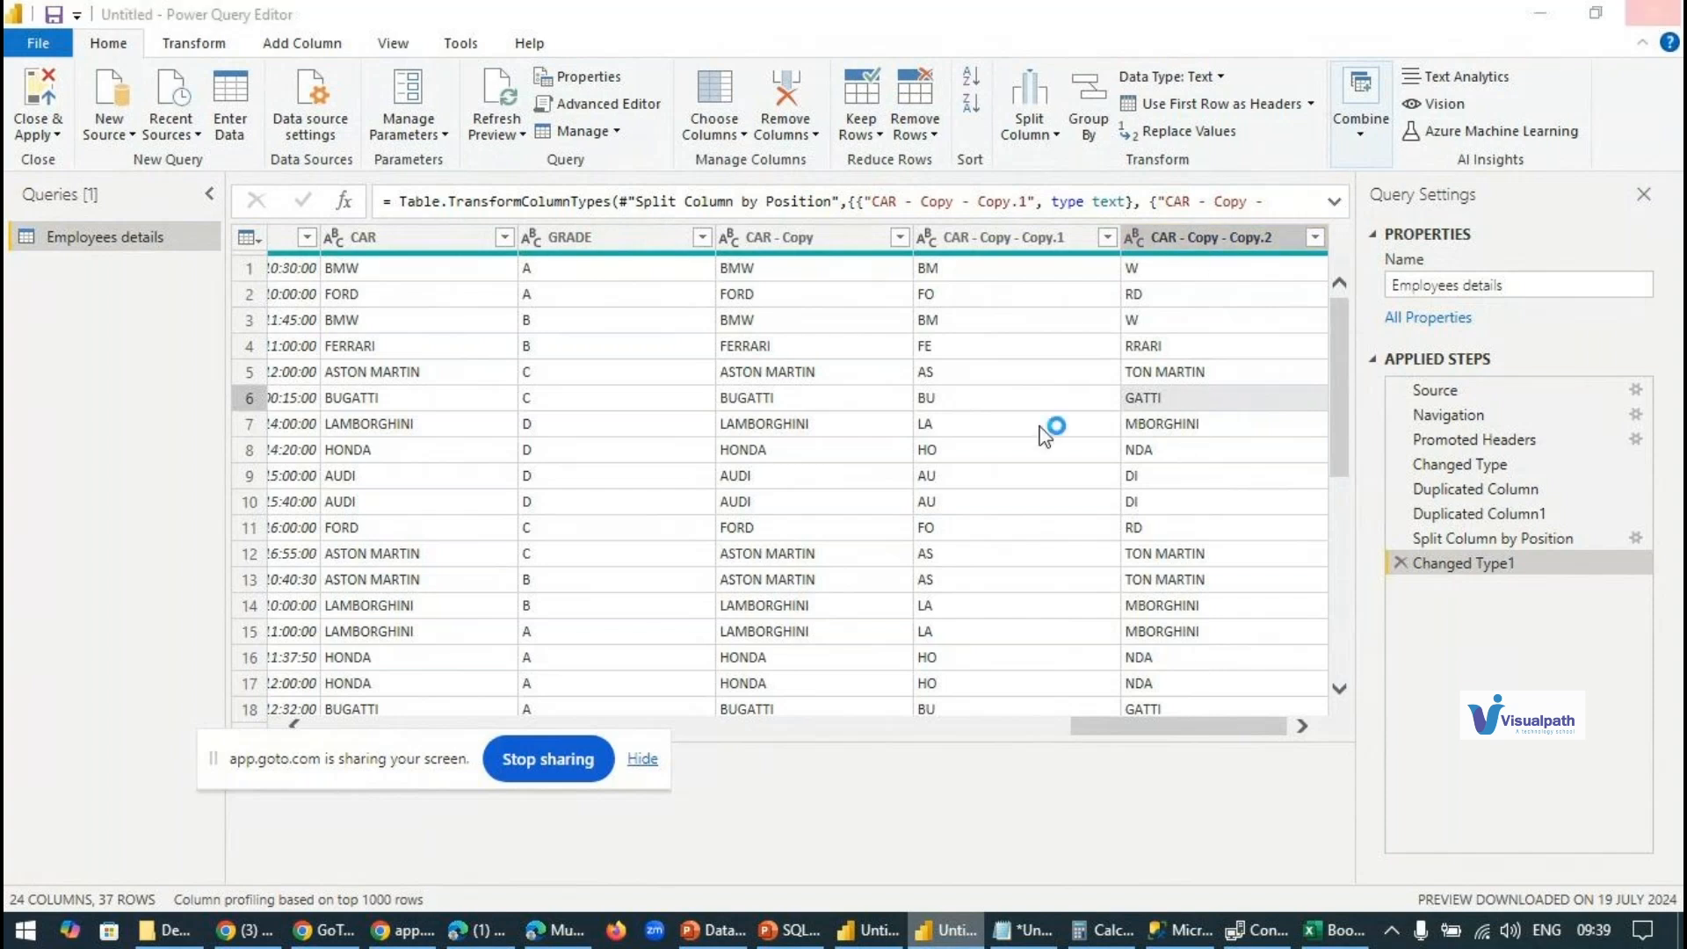
click(965, 528)
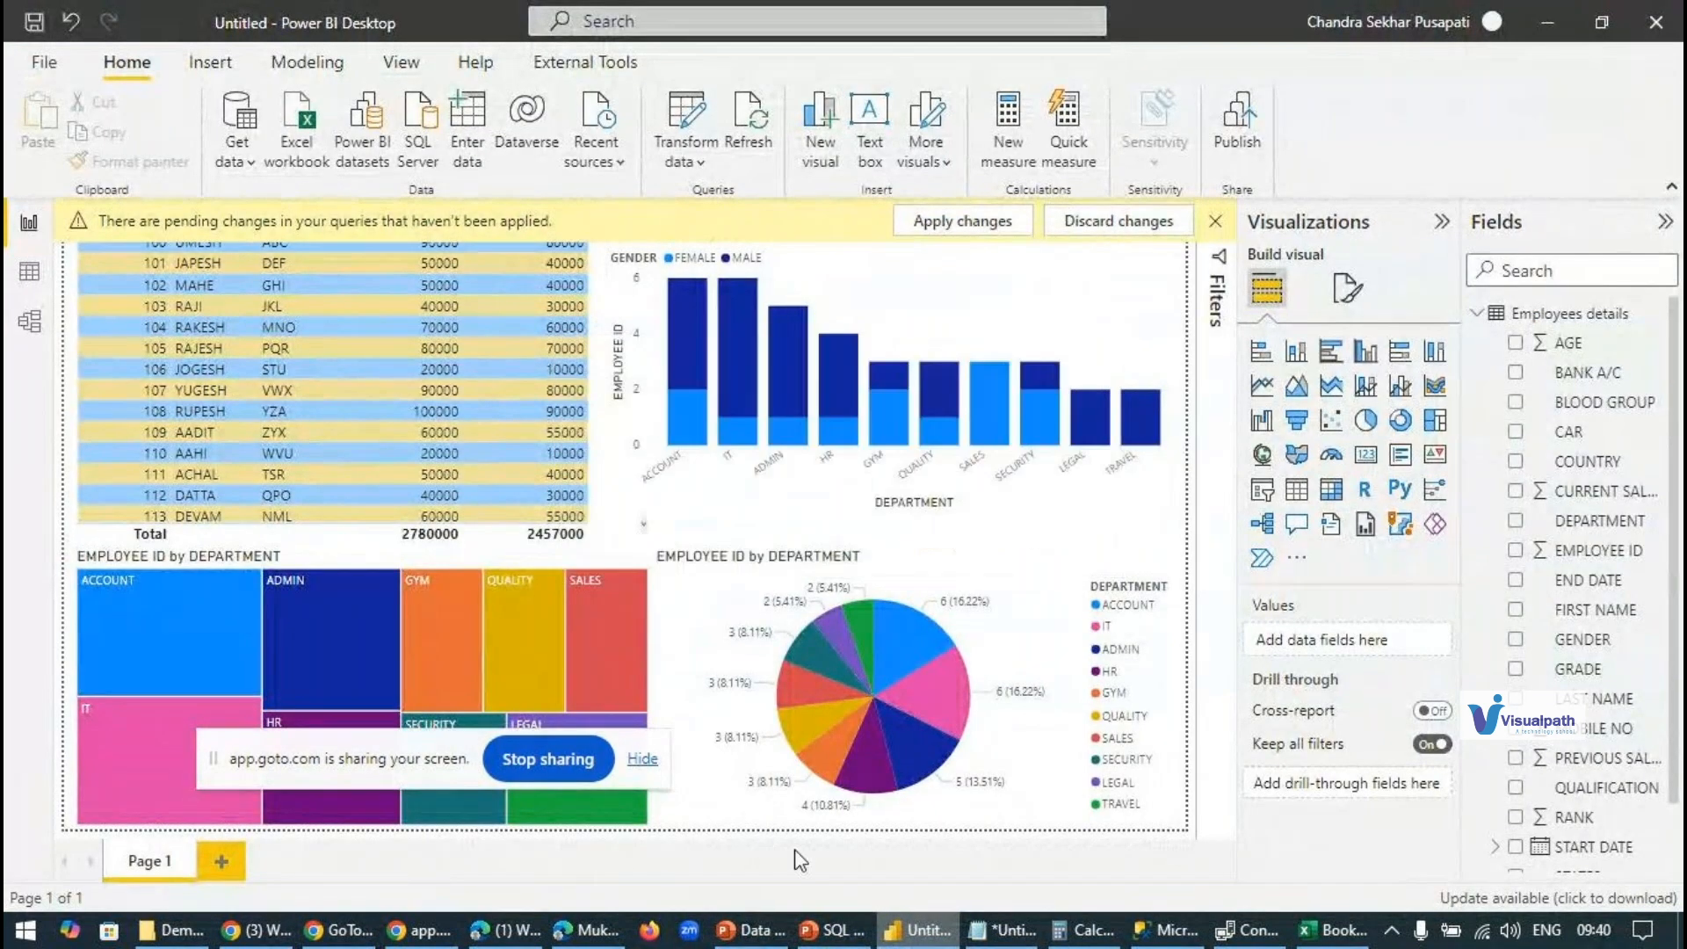
click(758, 930)
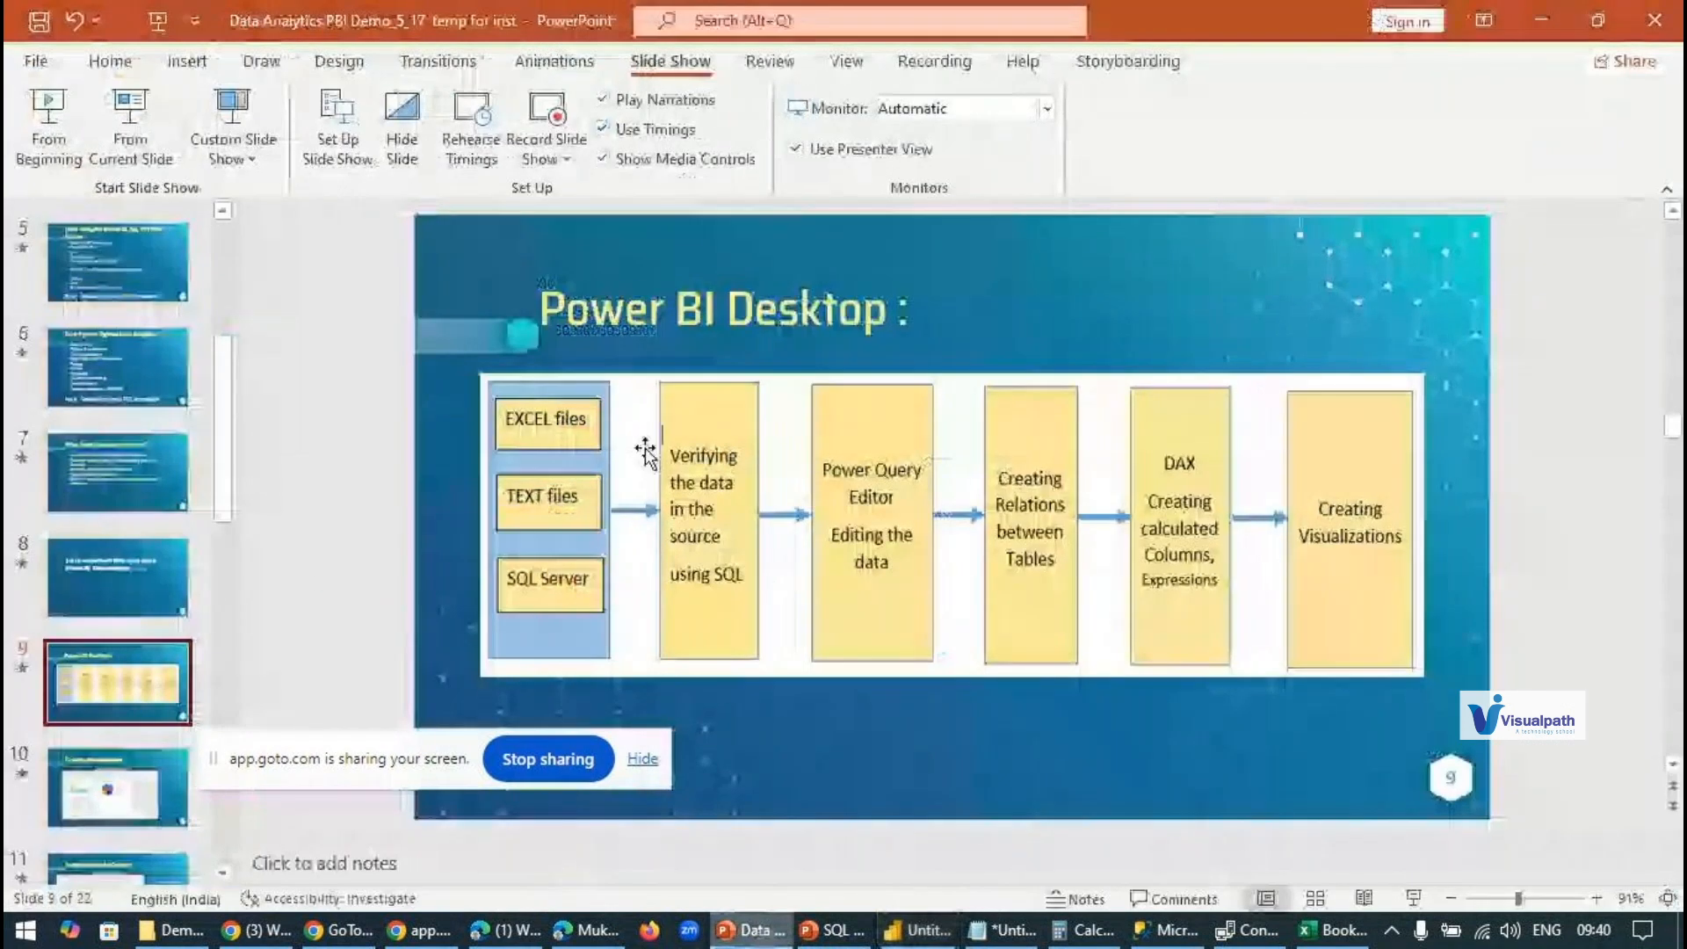
Step: Show the DAX (Data Analysis Expressions) Language slide, and switch to Power BI Desktop
drag(226, 374, 227, 637)
click(173, 534)
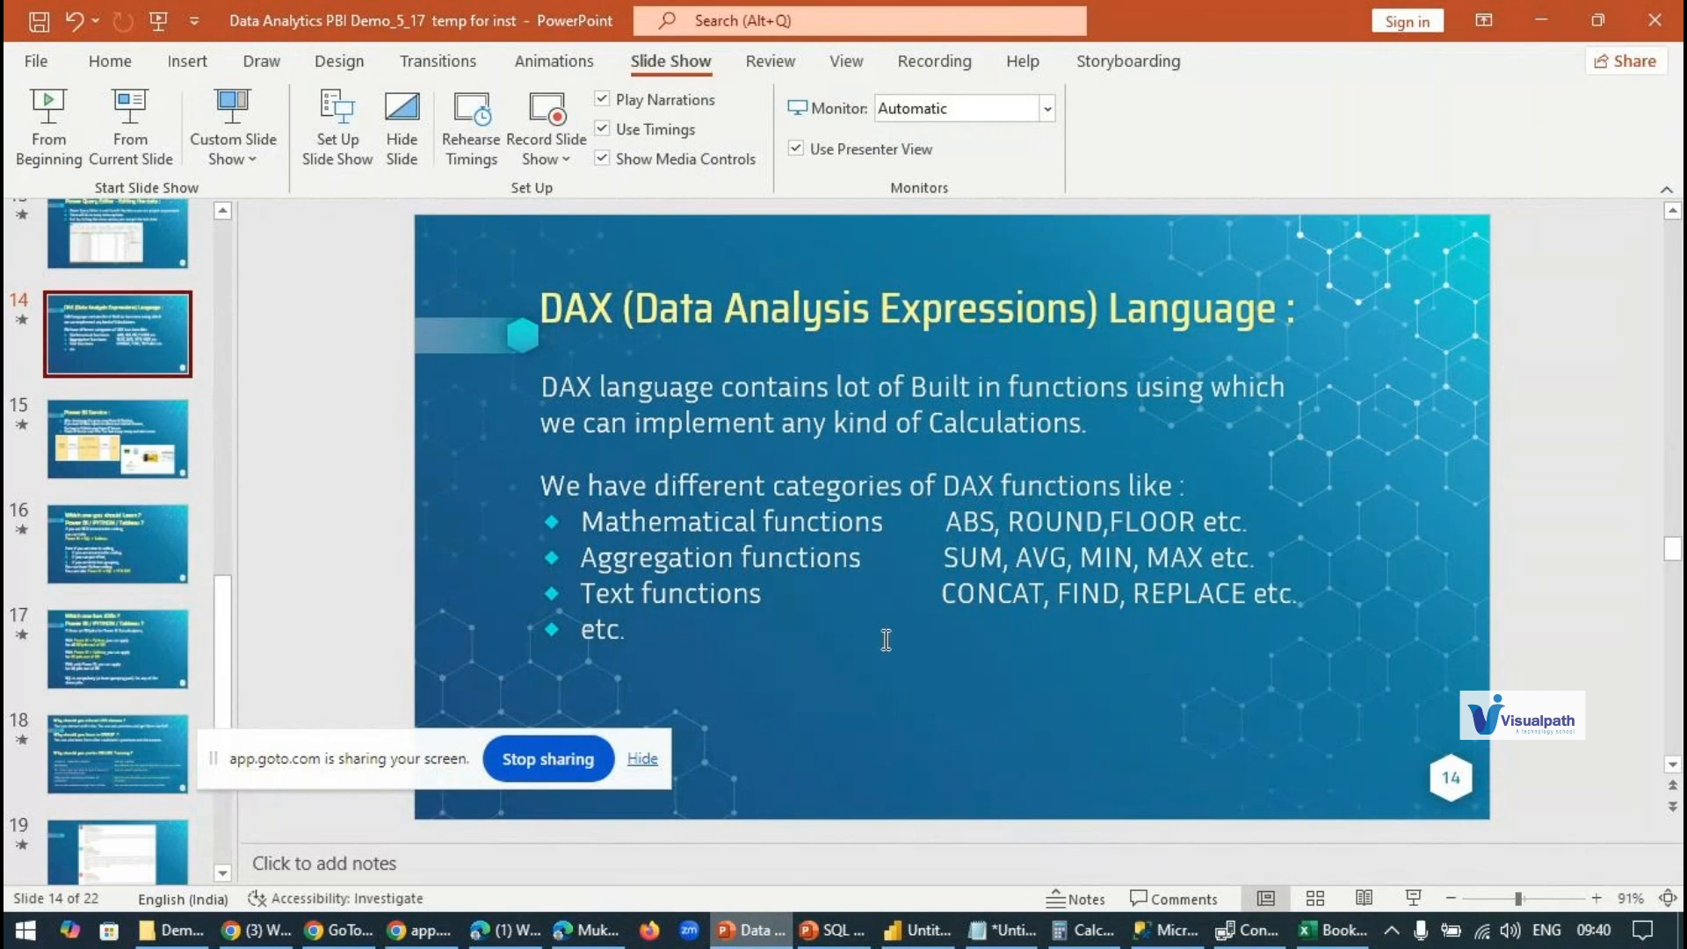
click(931, 938)
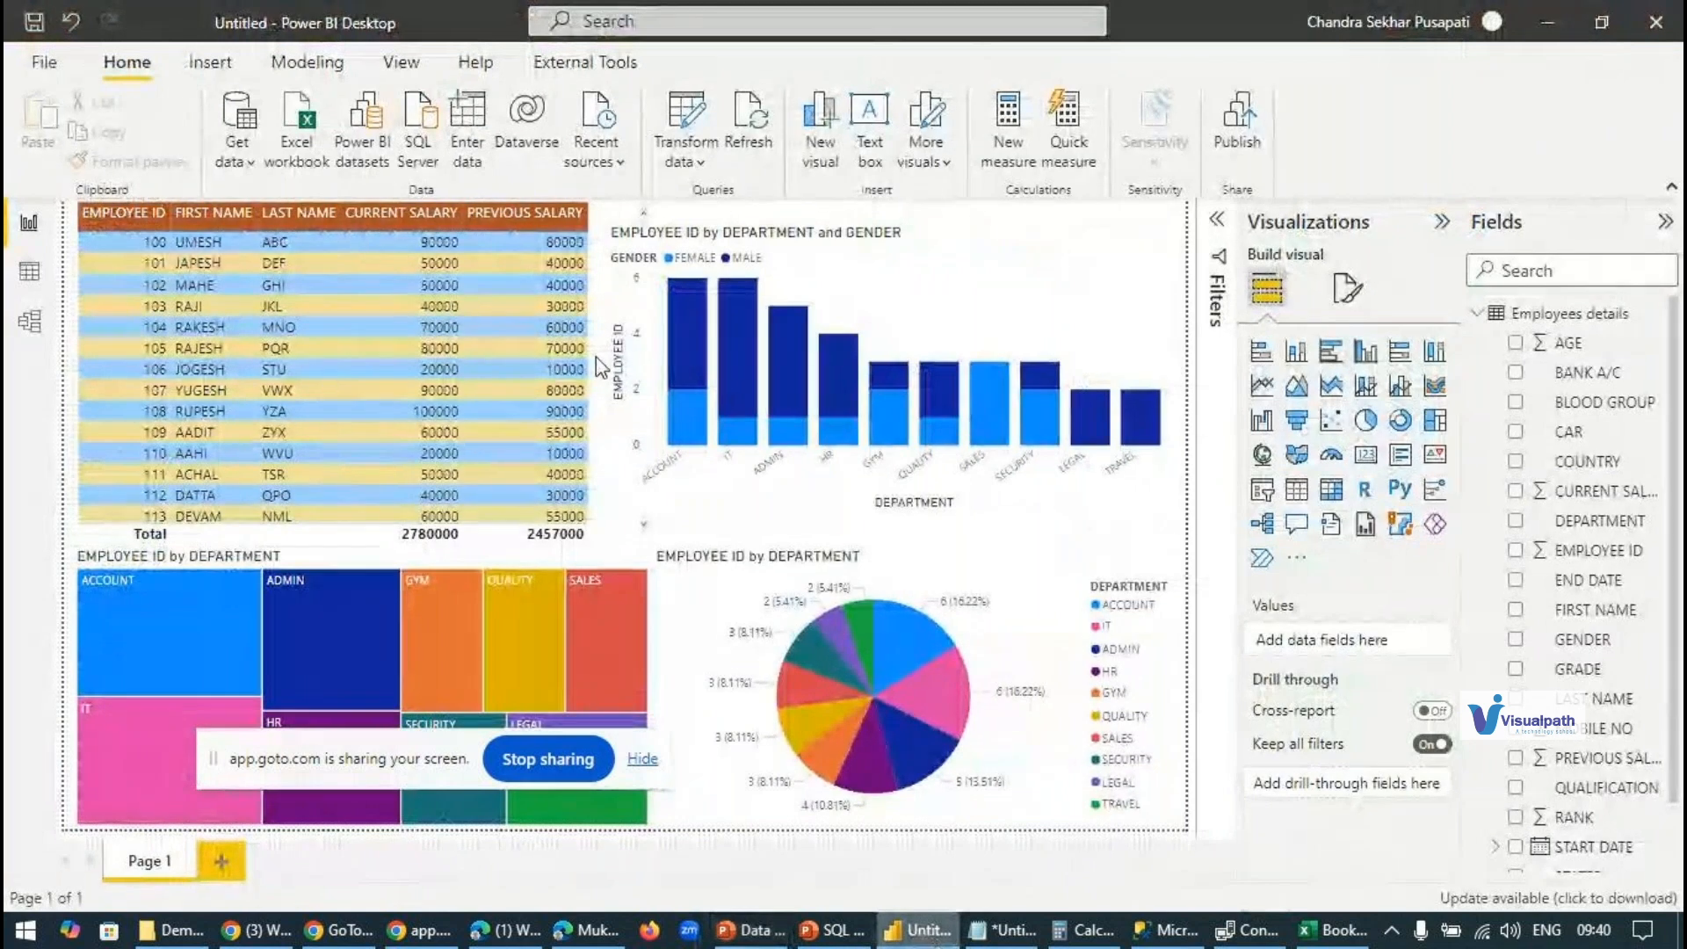
Step: Examine the columns of the Employees details table in data view, and return to the report view
click(29, 277)
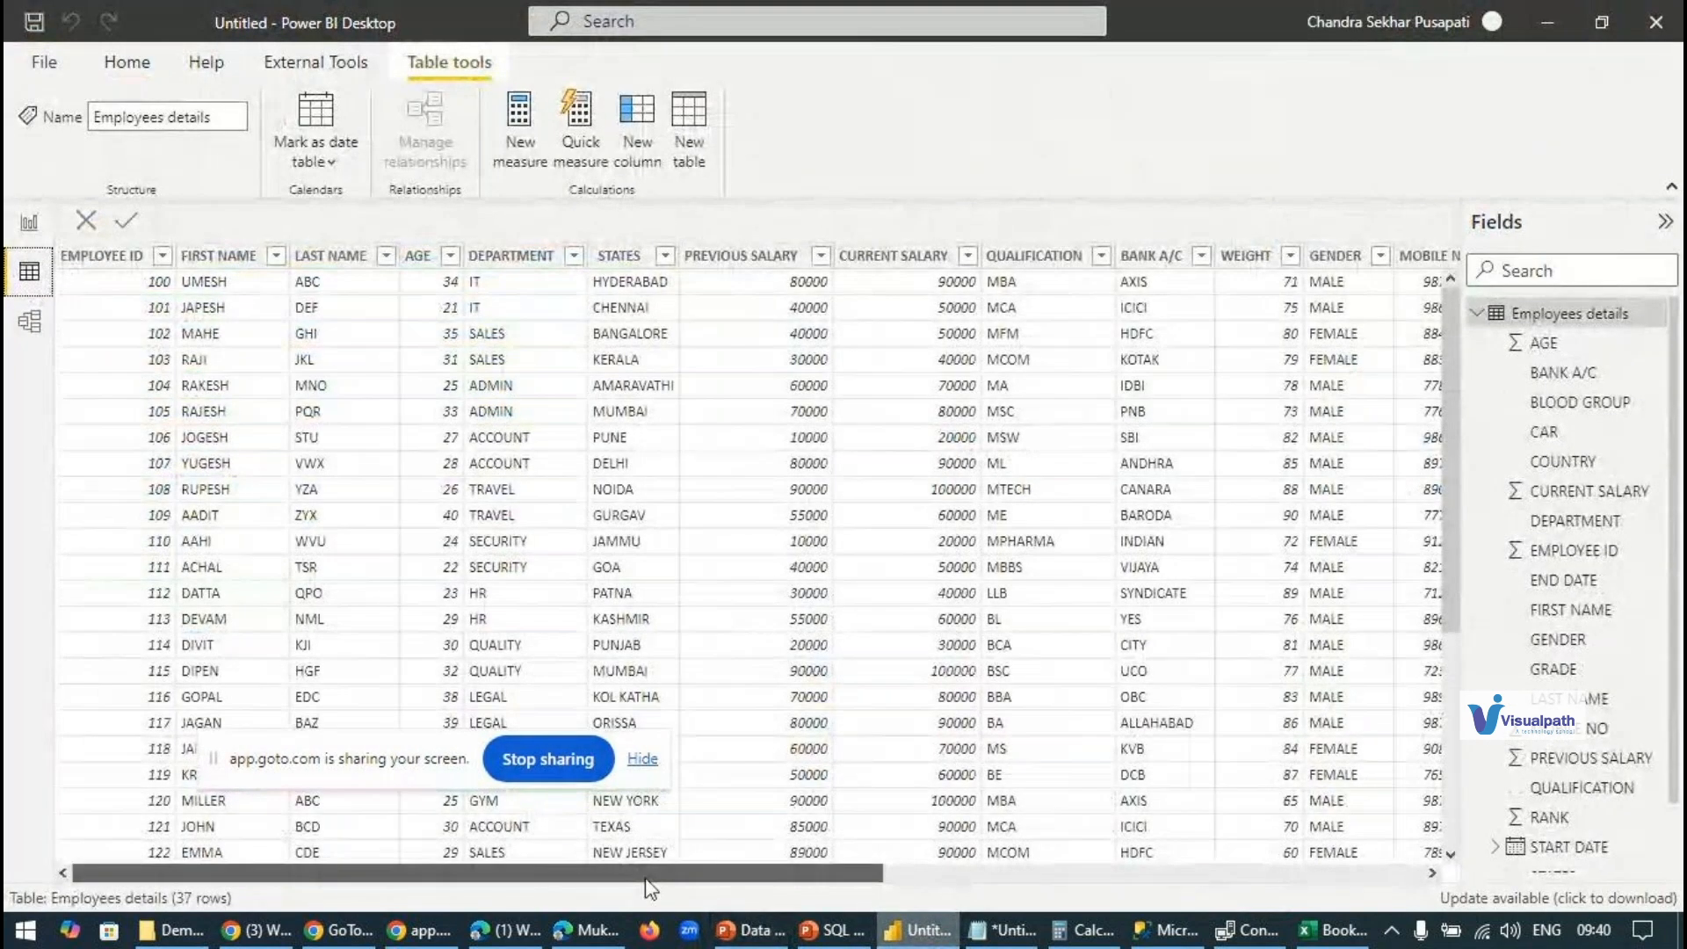
mouse_move(651, 889)
mouse_down()
mouse_move(968, 889)
mouse_move(673, 895)
mouse_up()
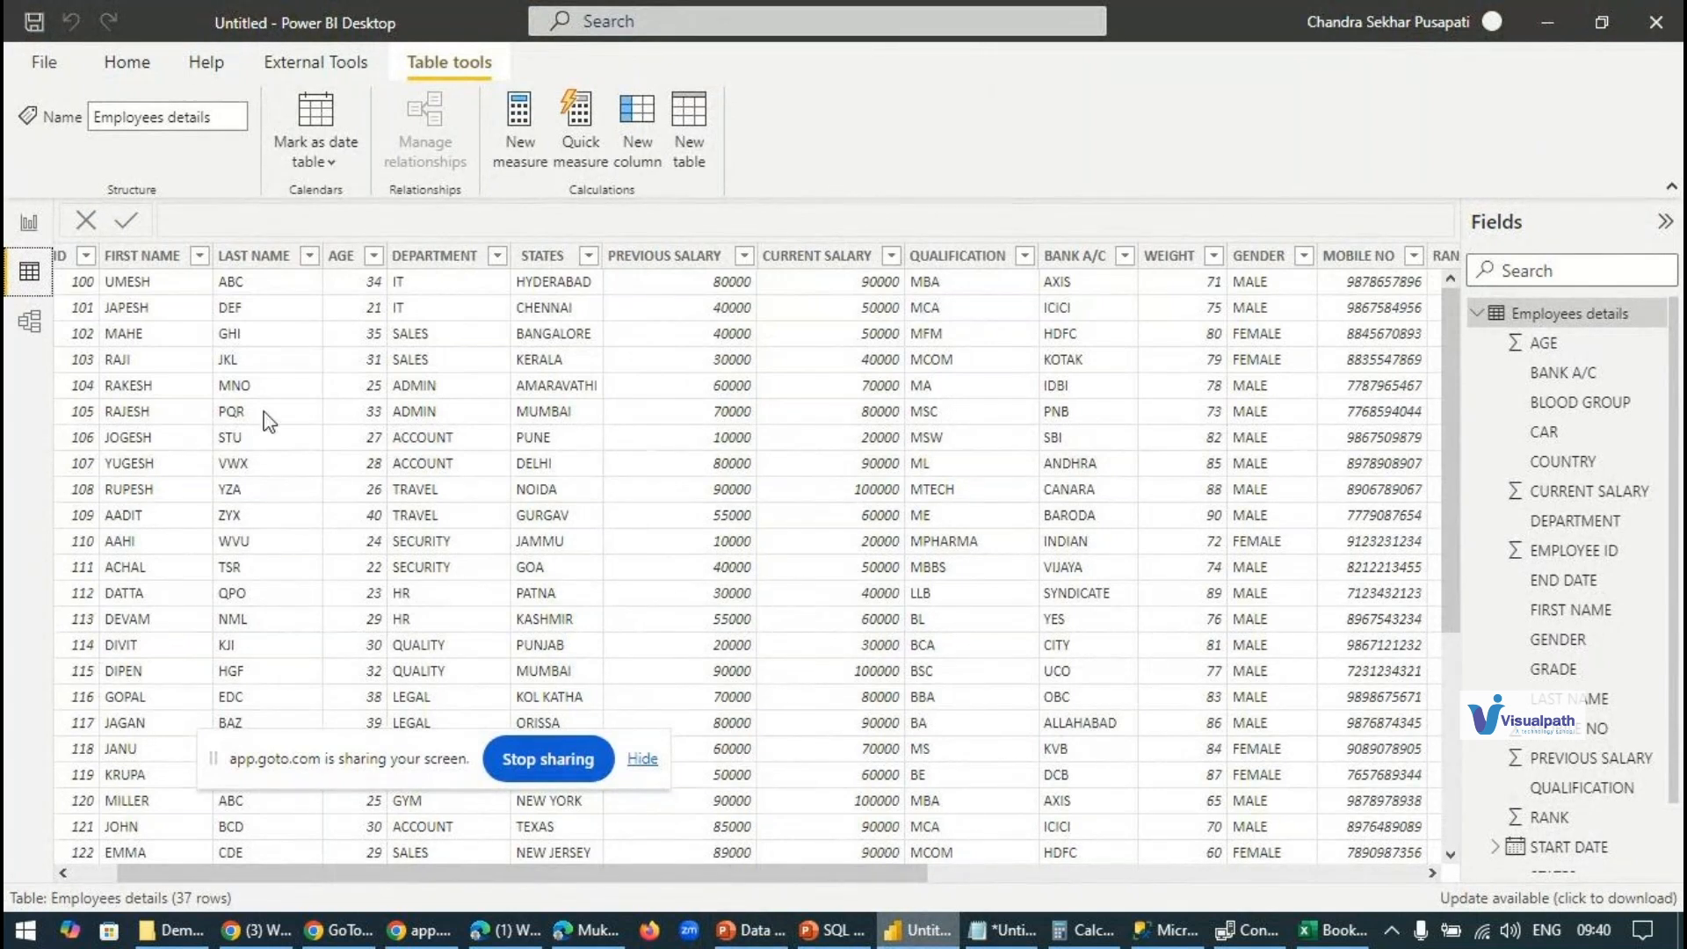
click(29, 222)
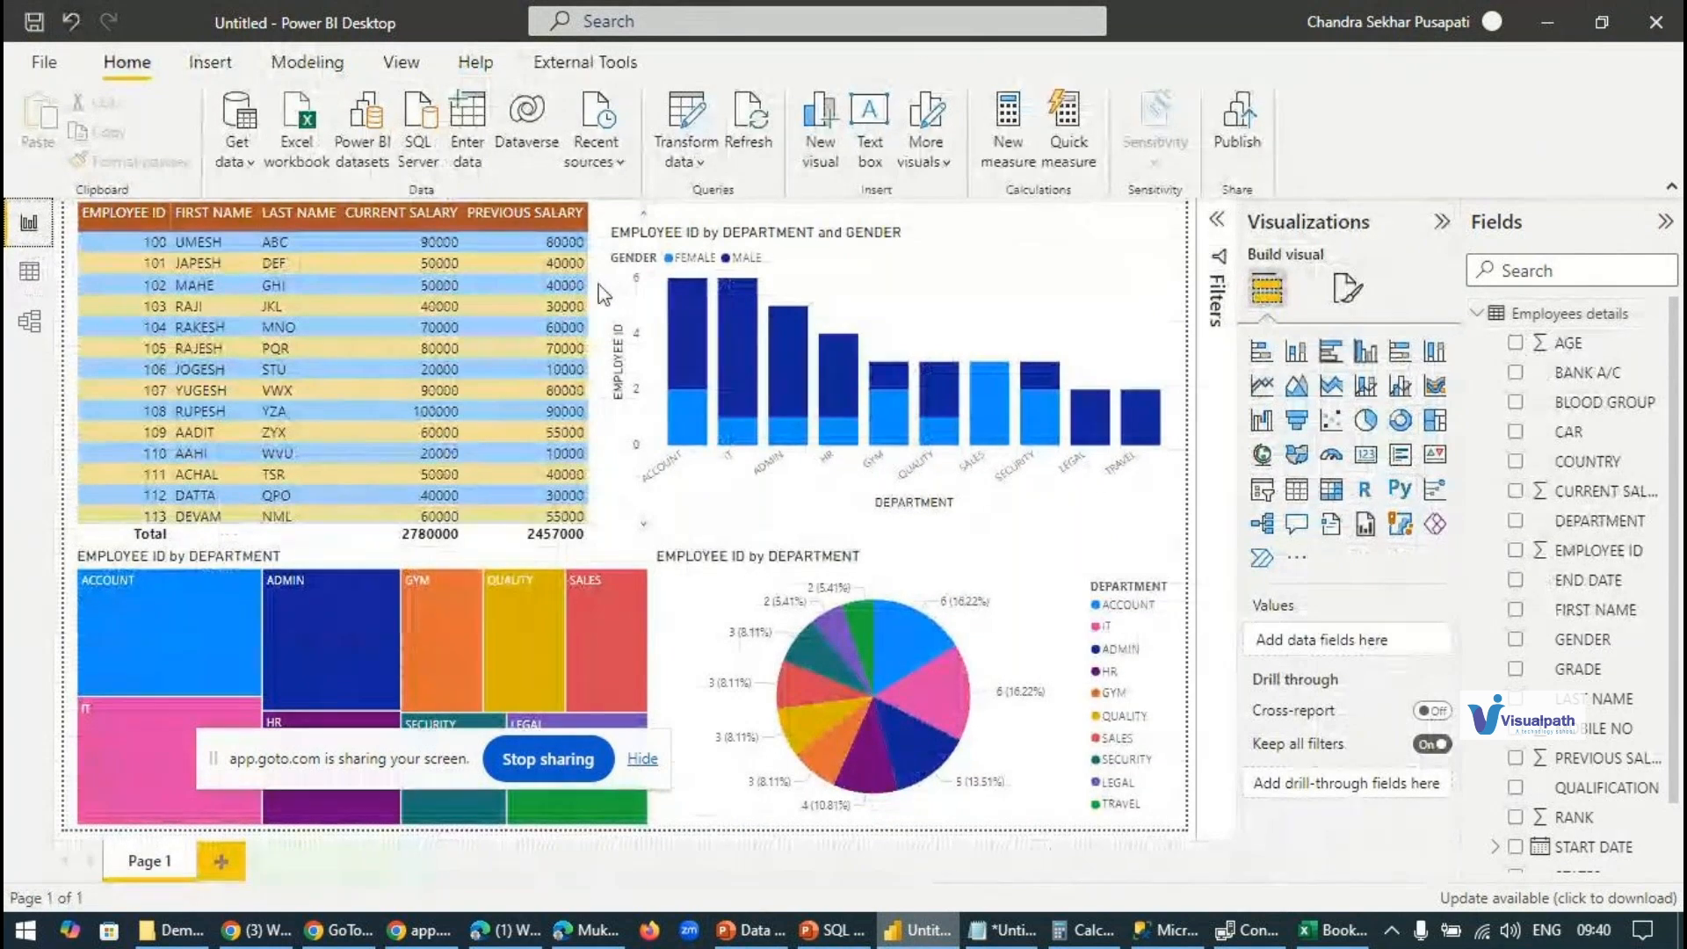
Step: Narrow the department and gender column chart from its left edge to free space beside the employee table
click(615, 369)
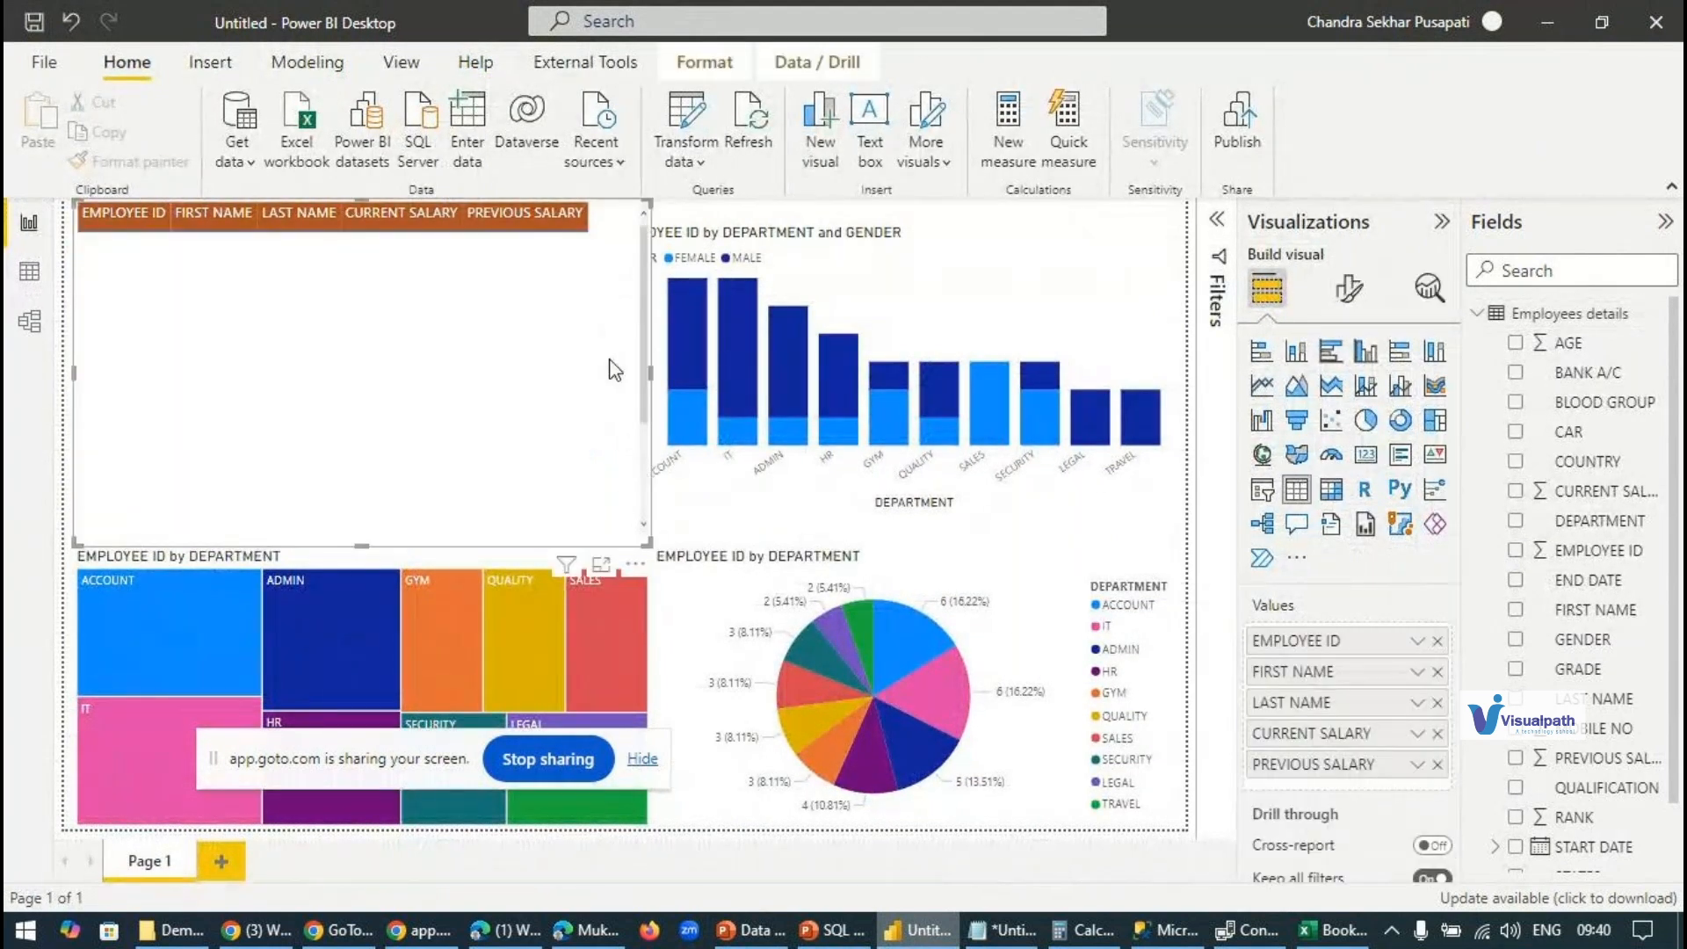
click(746, 218)
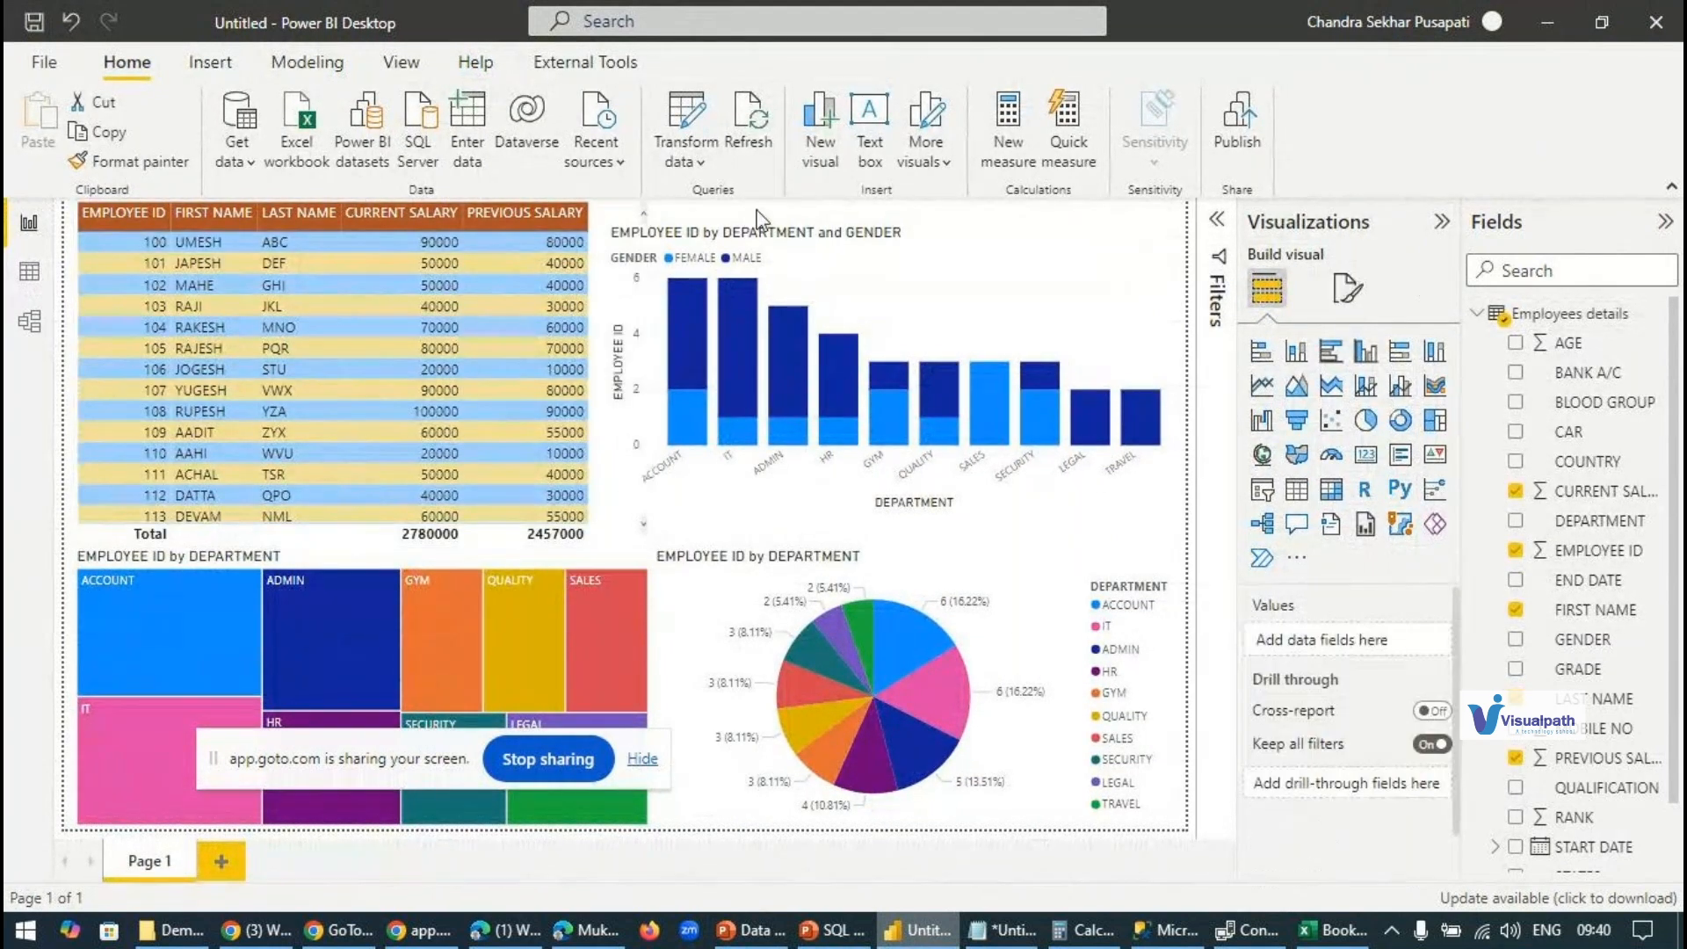
click(631, 385)
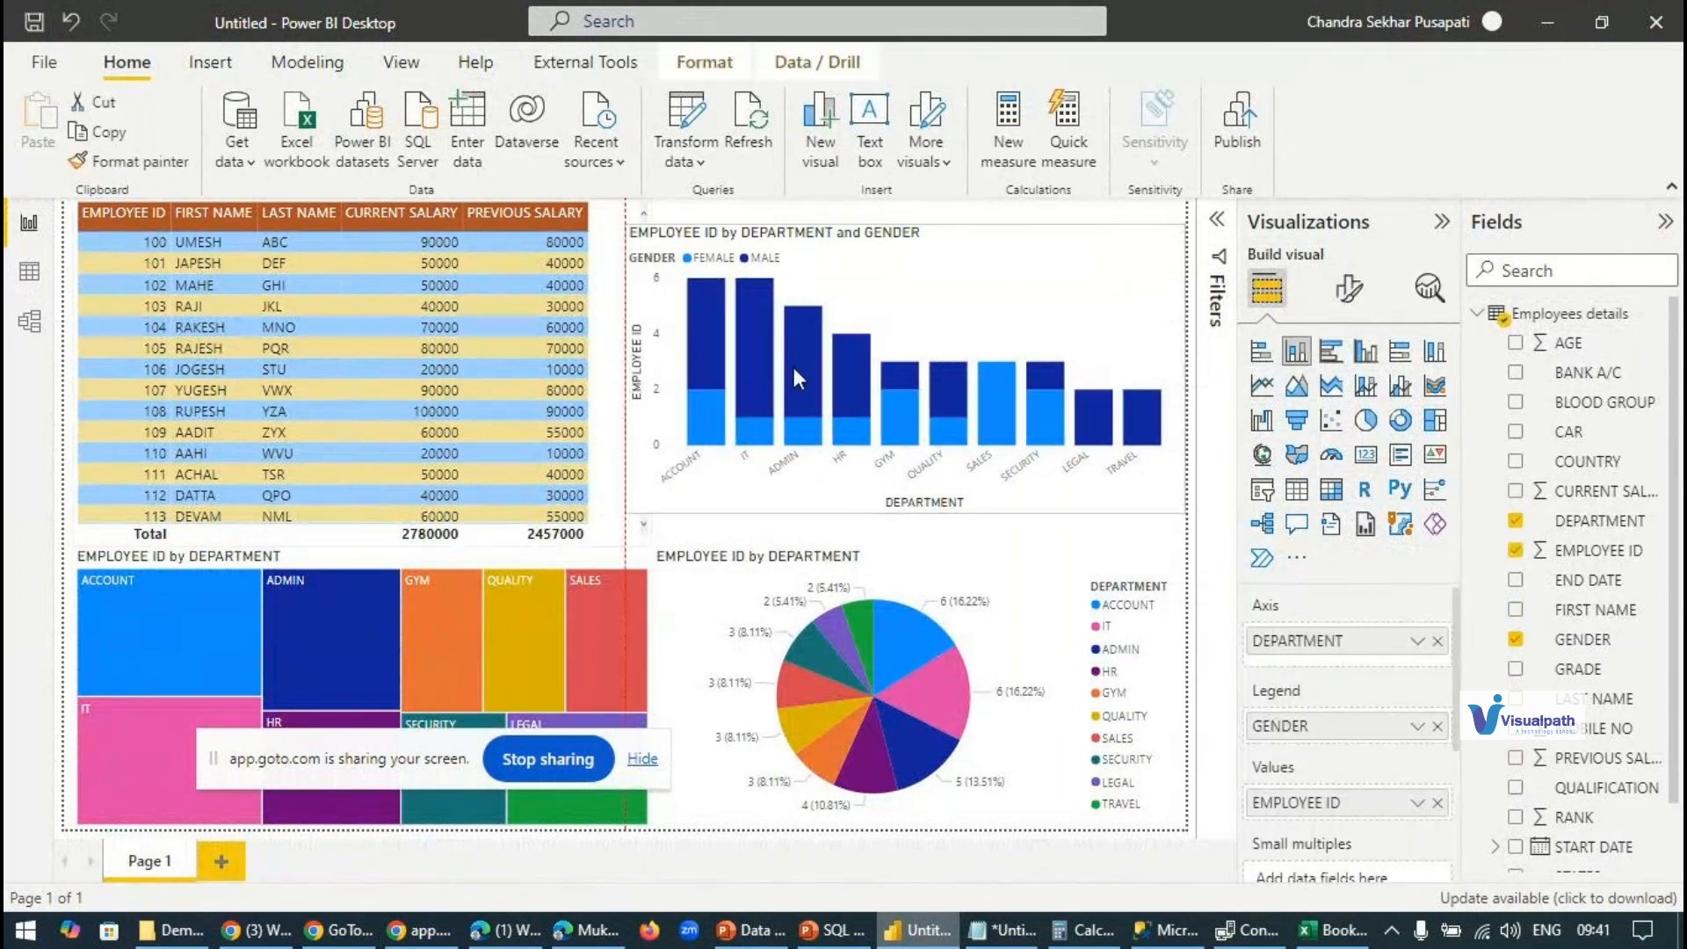
drag(794, 368, 807, 367)
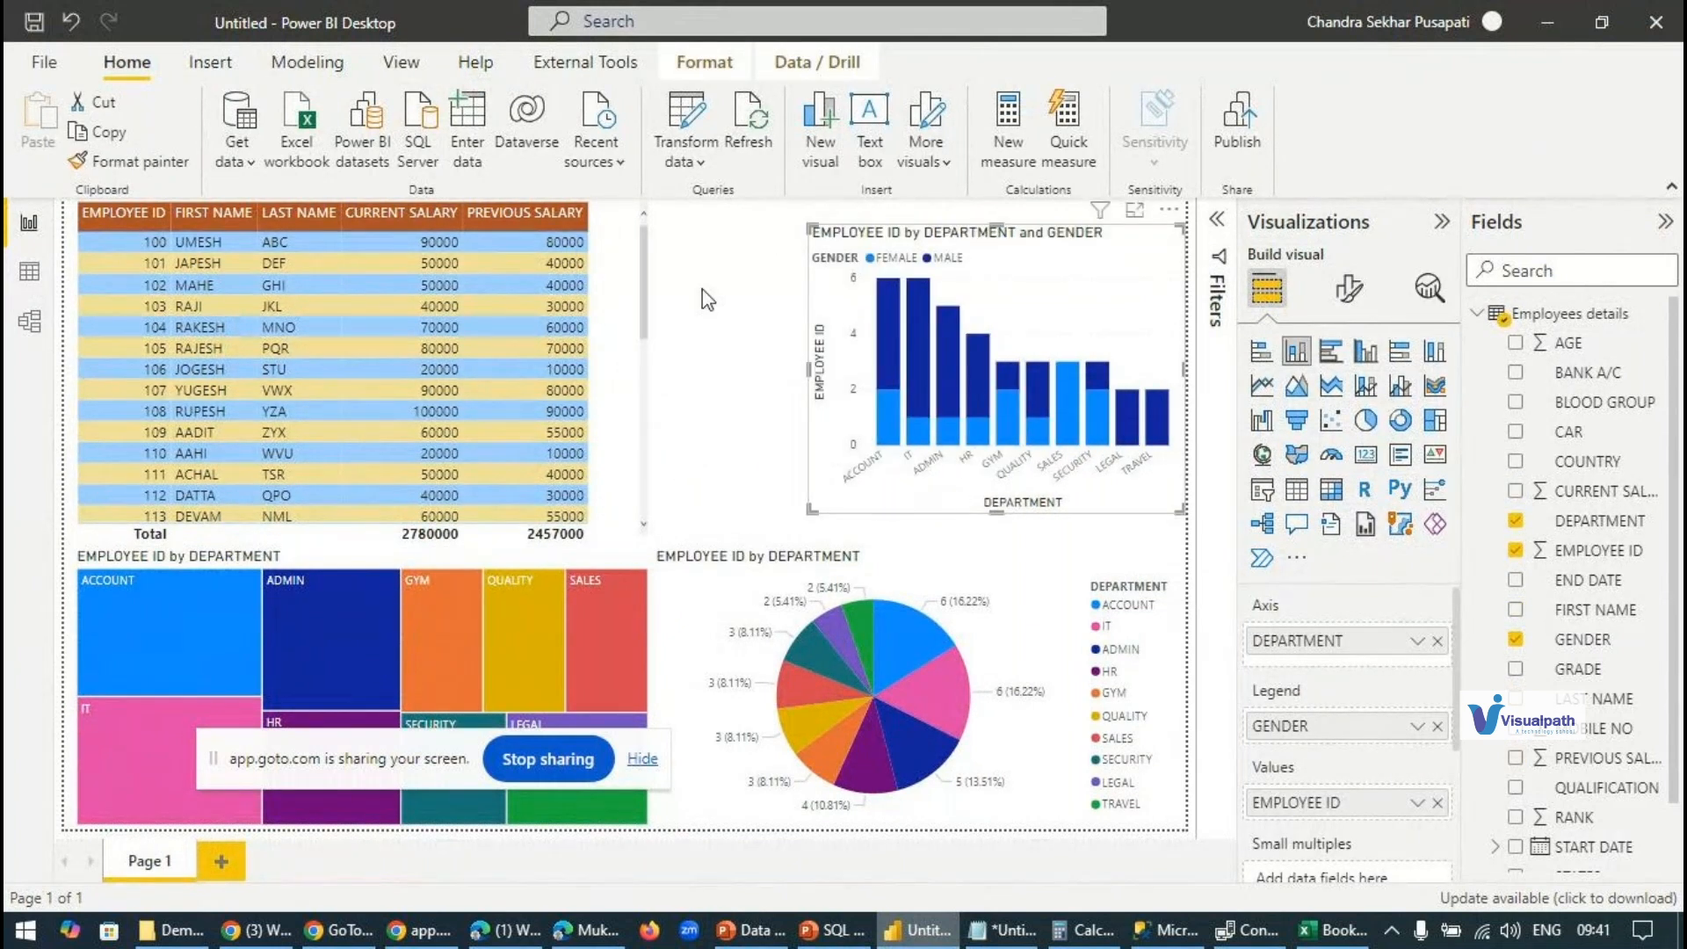
Step: Start a calculated column in Employees details with the formula salhike = 'Employees details'[CURRENT SALARY]-'Employees details'[PREVIOUS SALARY ]
click(338, 78)
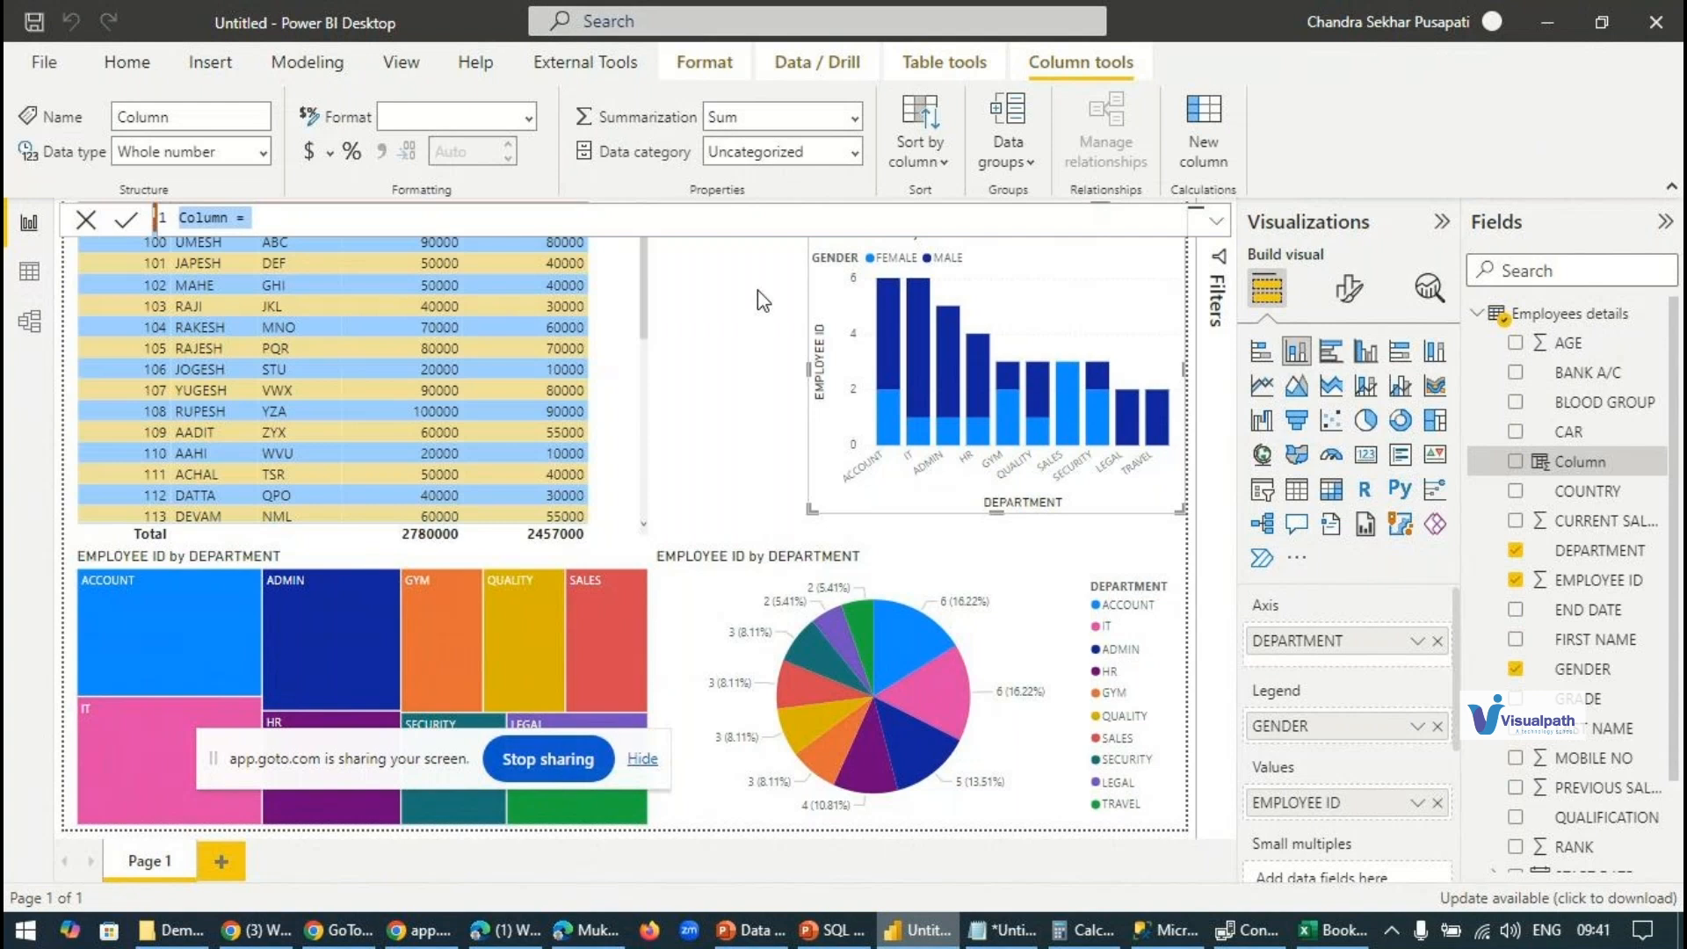
text(salhike =)
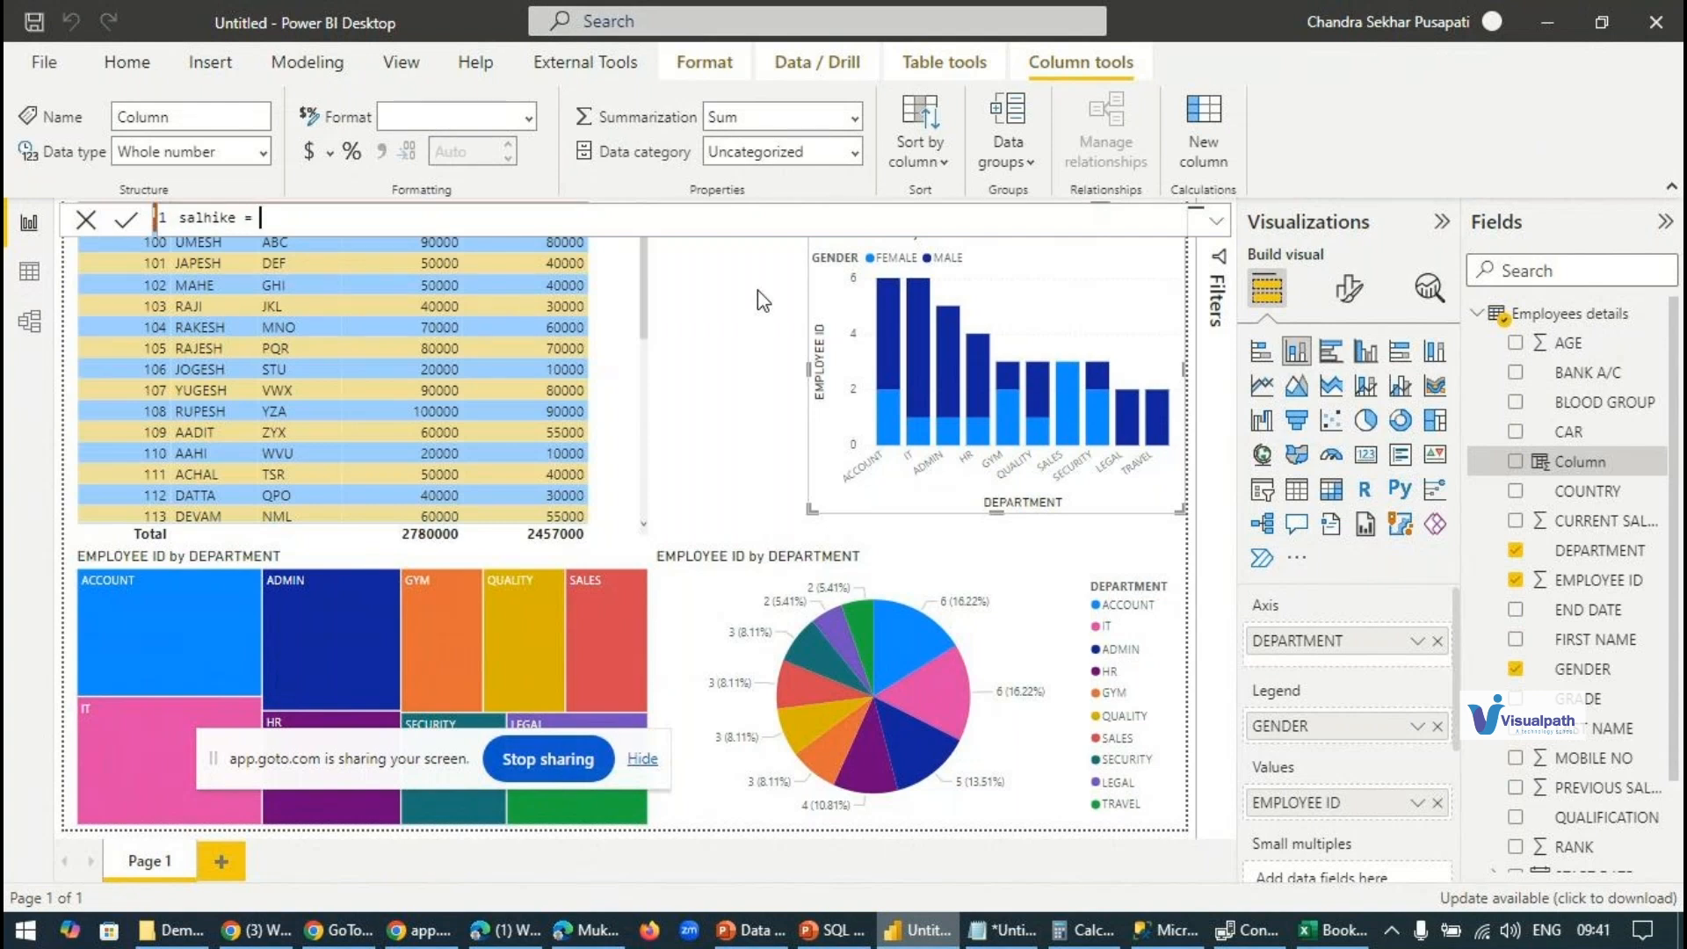
text( c)
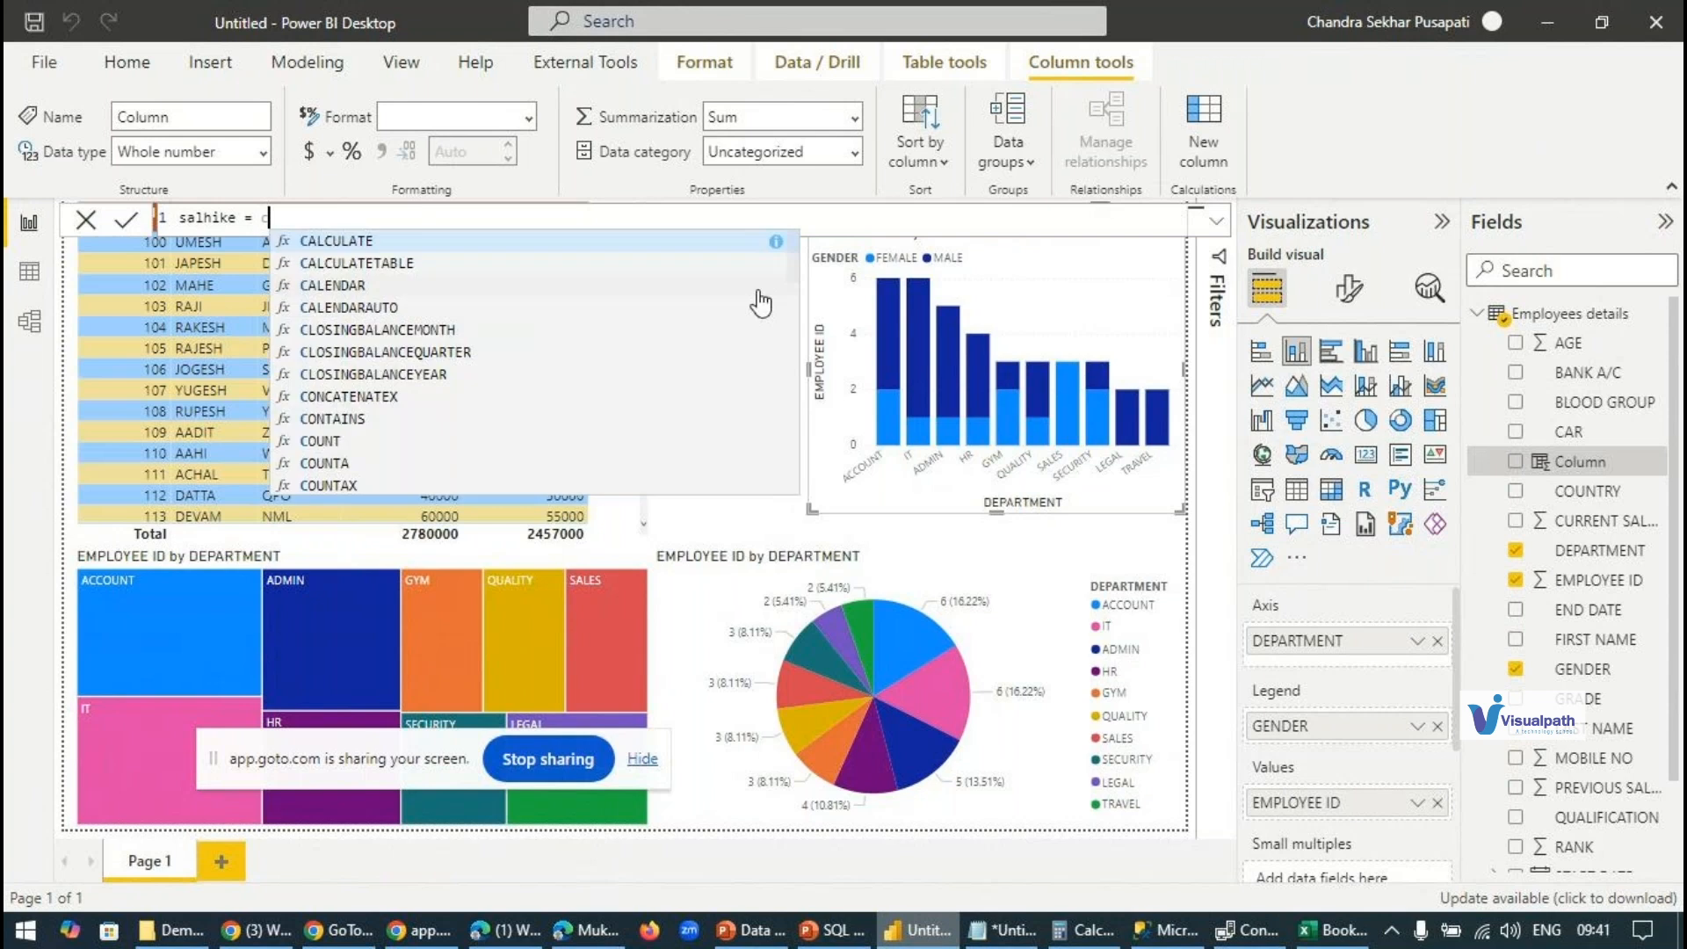
text(ur)
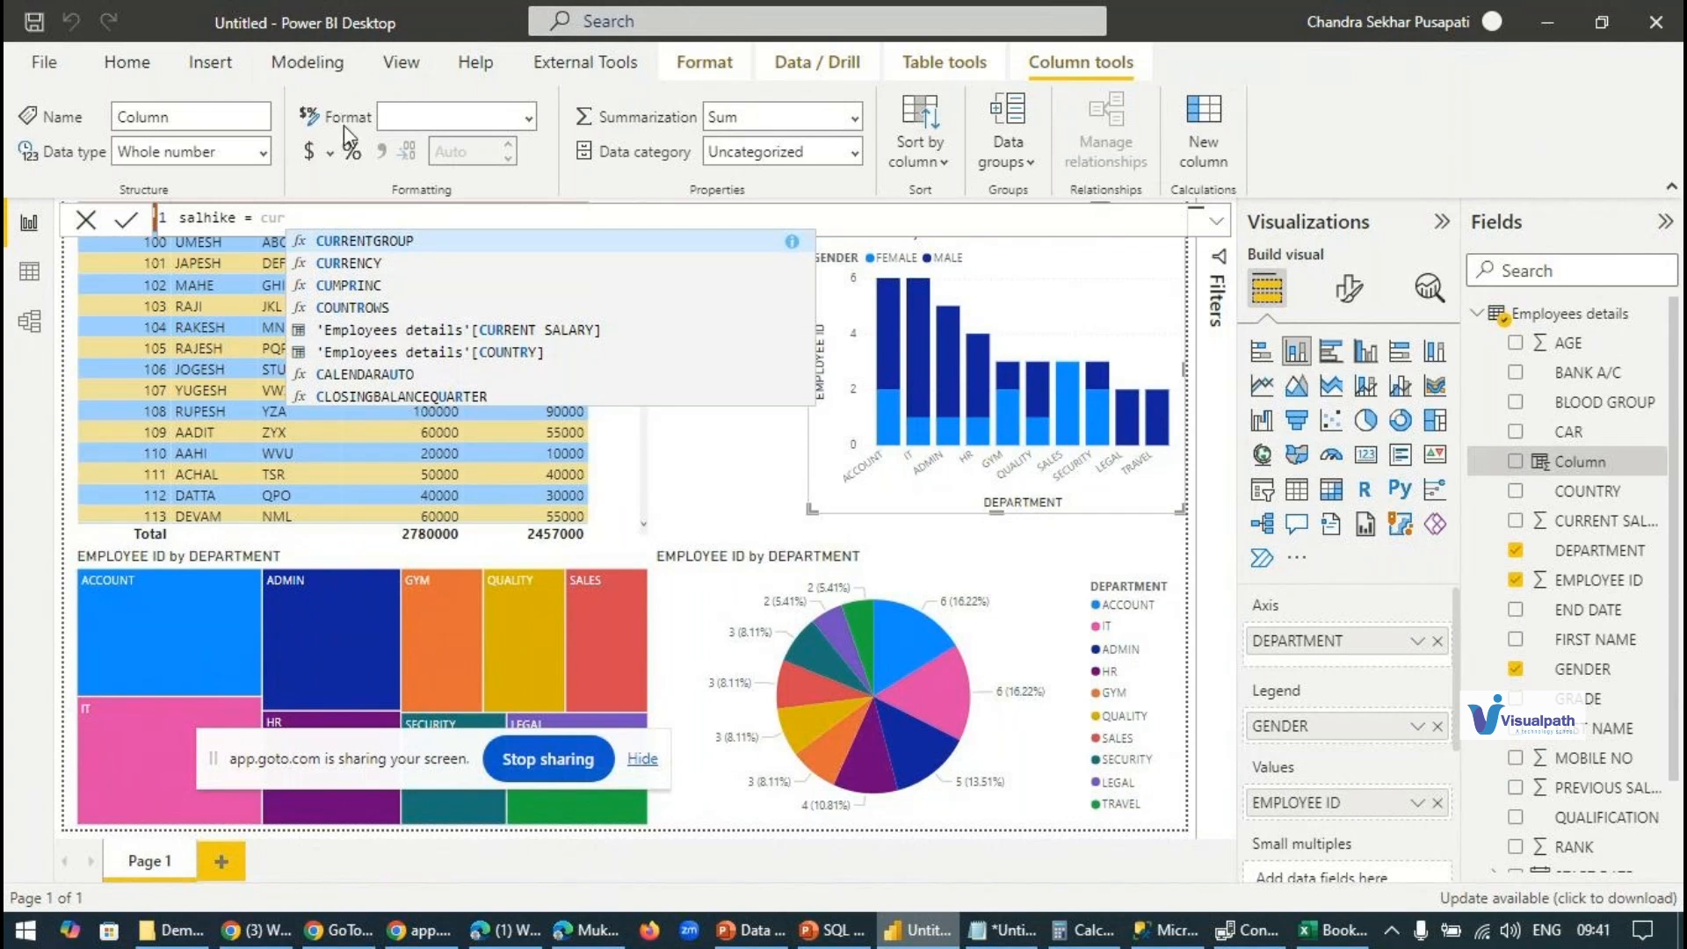
click(574, 335)
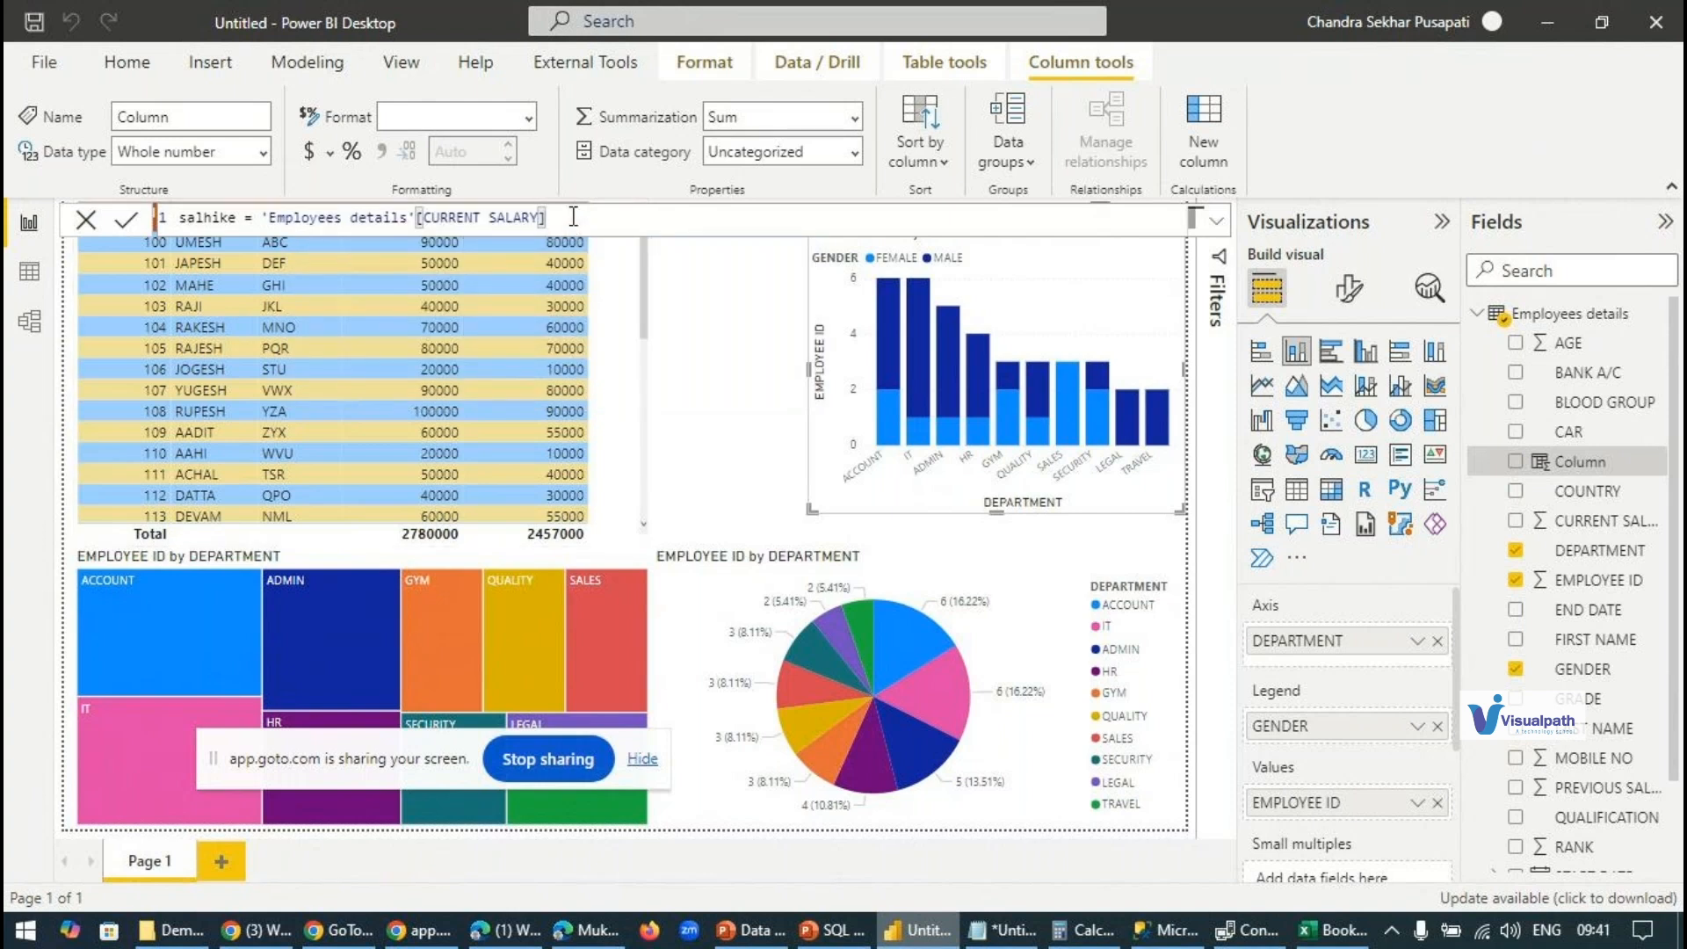
text(-prev)
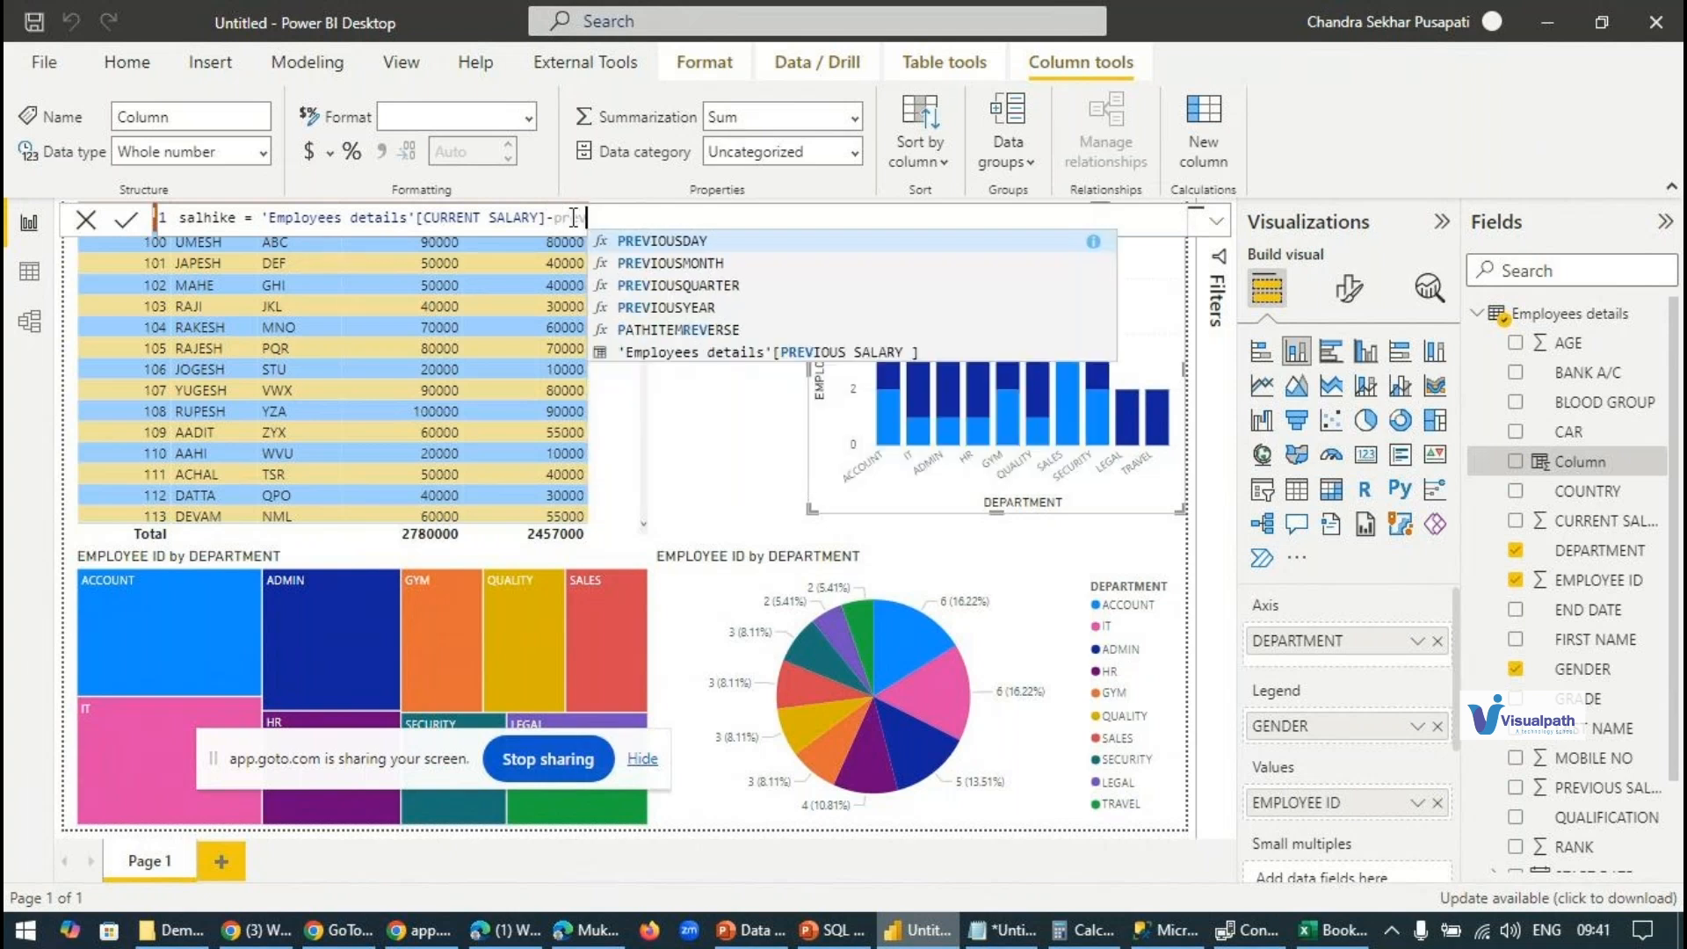
click(721, 351)
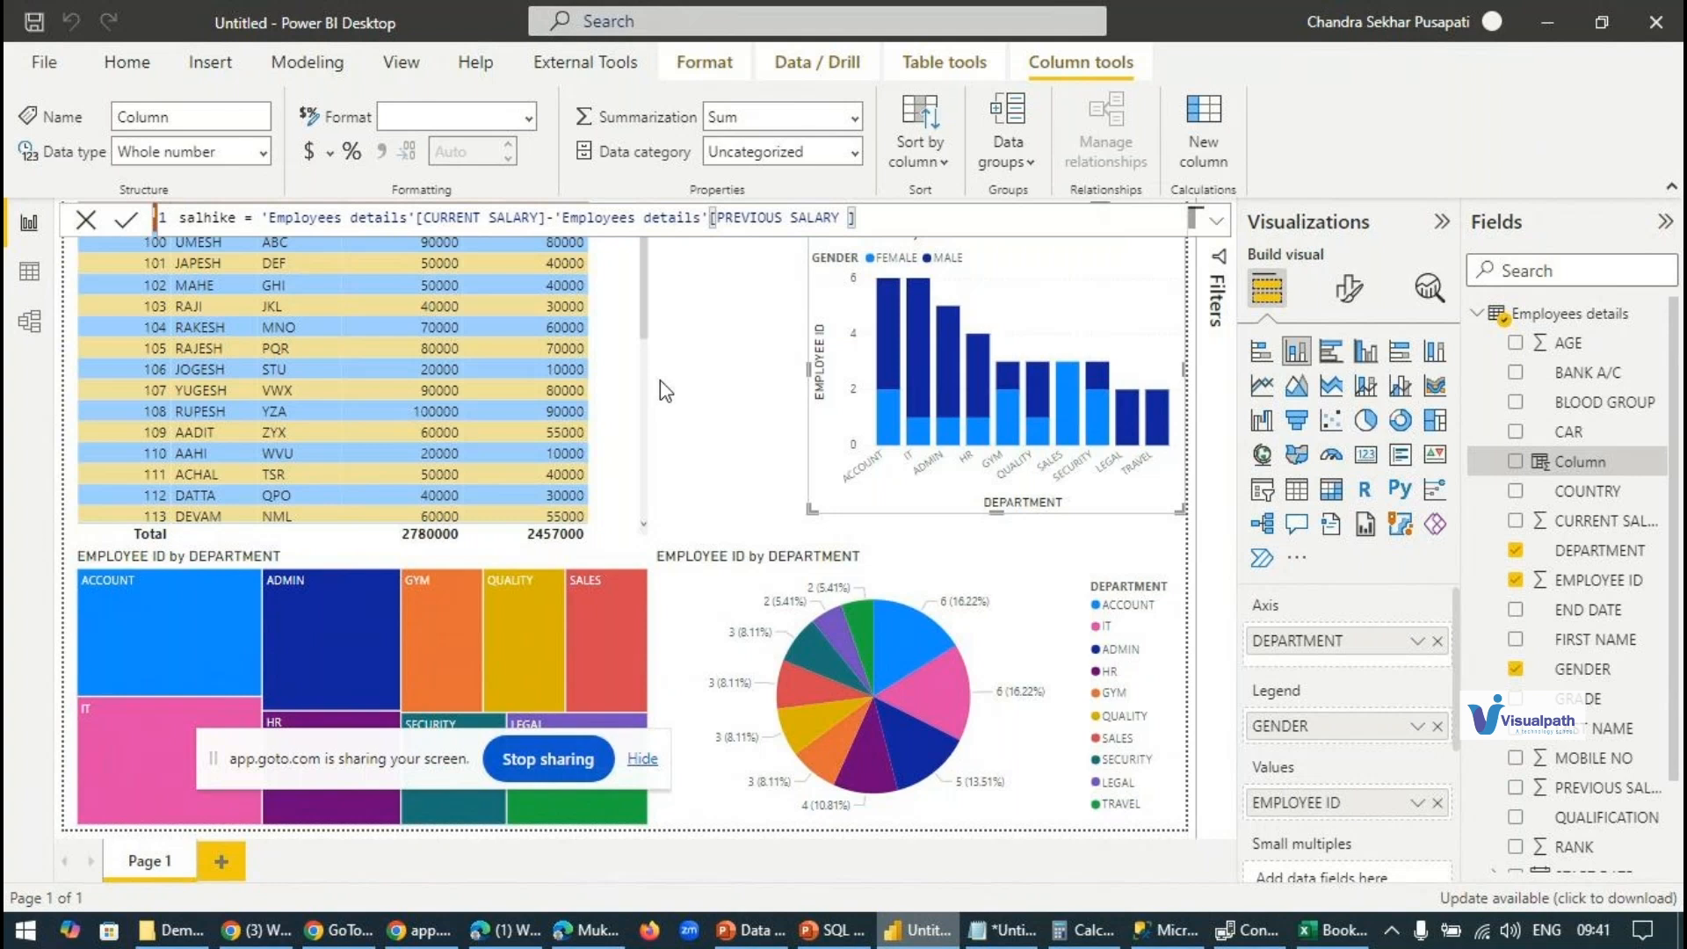
Step: Enclose the salary difference in parentheses, divide it by 'Employees details'[PREVIOUS SALARY ], and commit the salhike formula
key(Home)
key(Right)
key(Right)
key(Right)
key(Right)
key(Right)
key(Right)
key(Right)
key(Right)
key(Right)
key(Right)
key(Right)
key(Right)
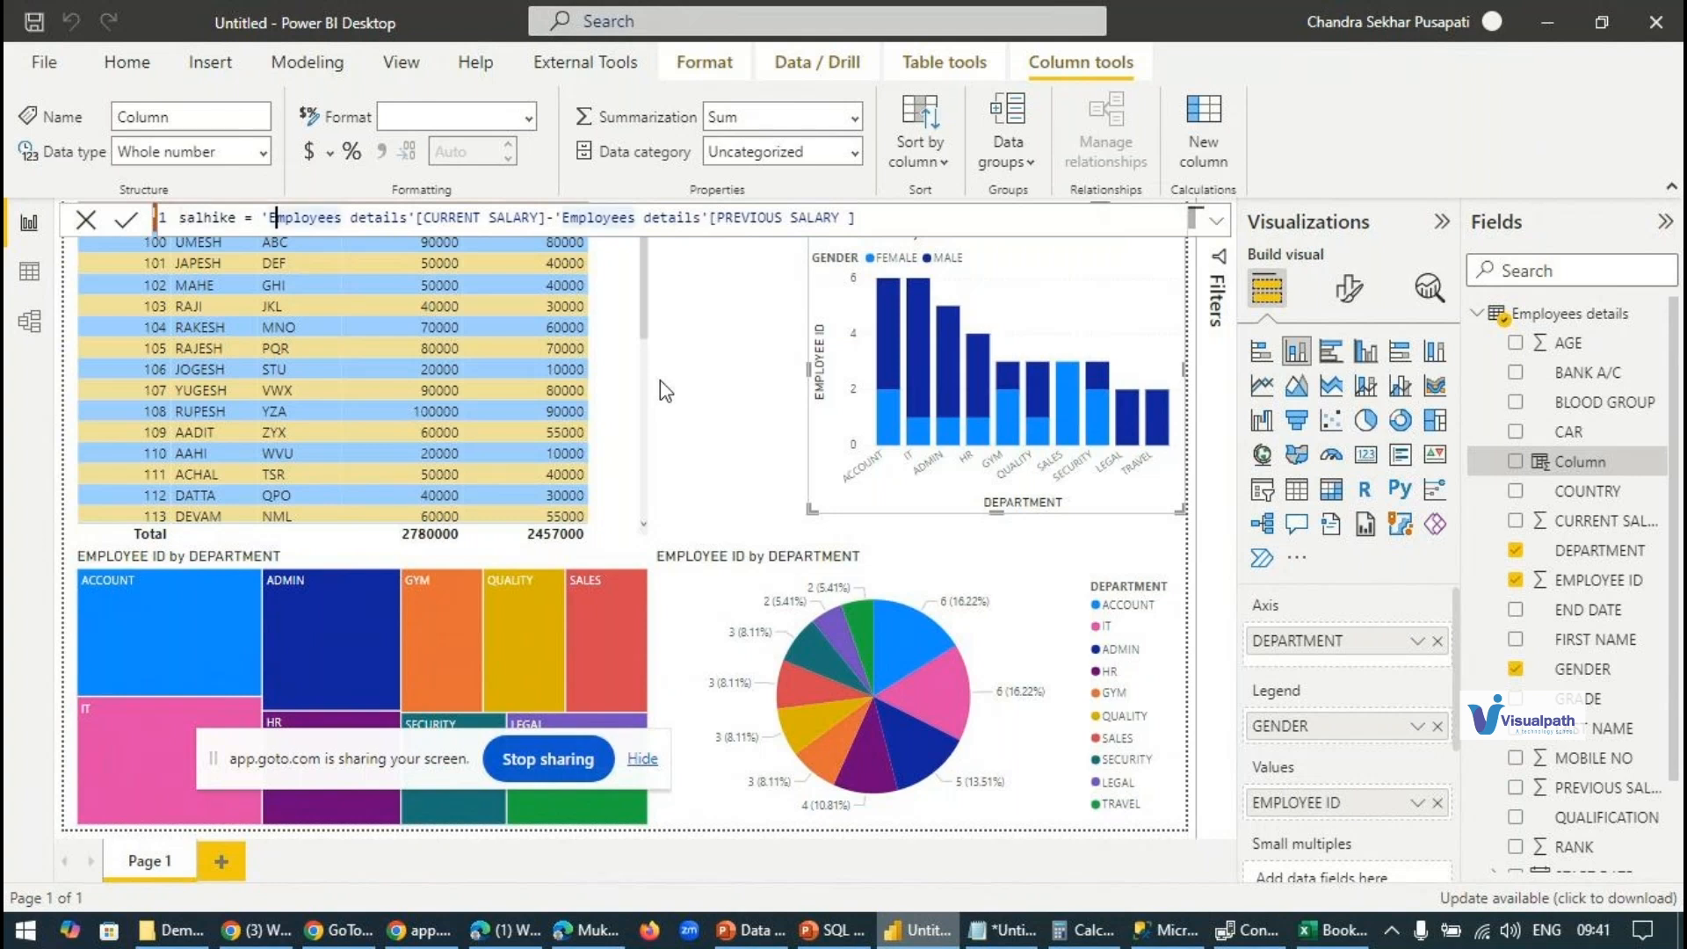
key(Left)
key(Left)
text(()
key(End)
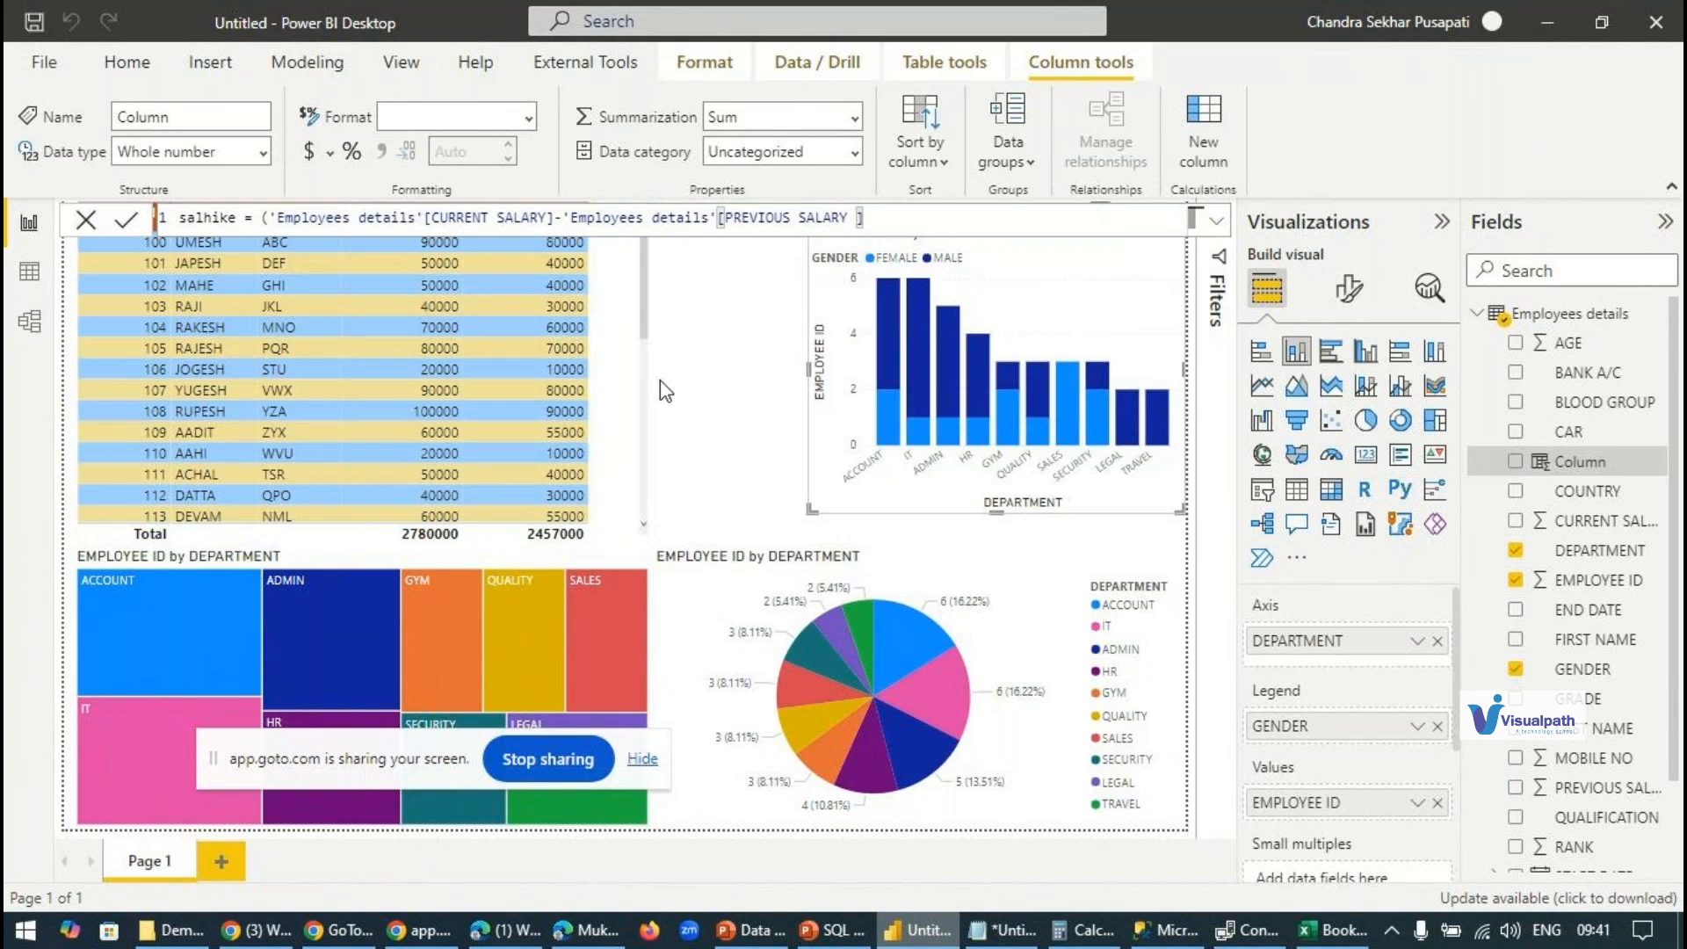
text()/prev)
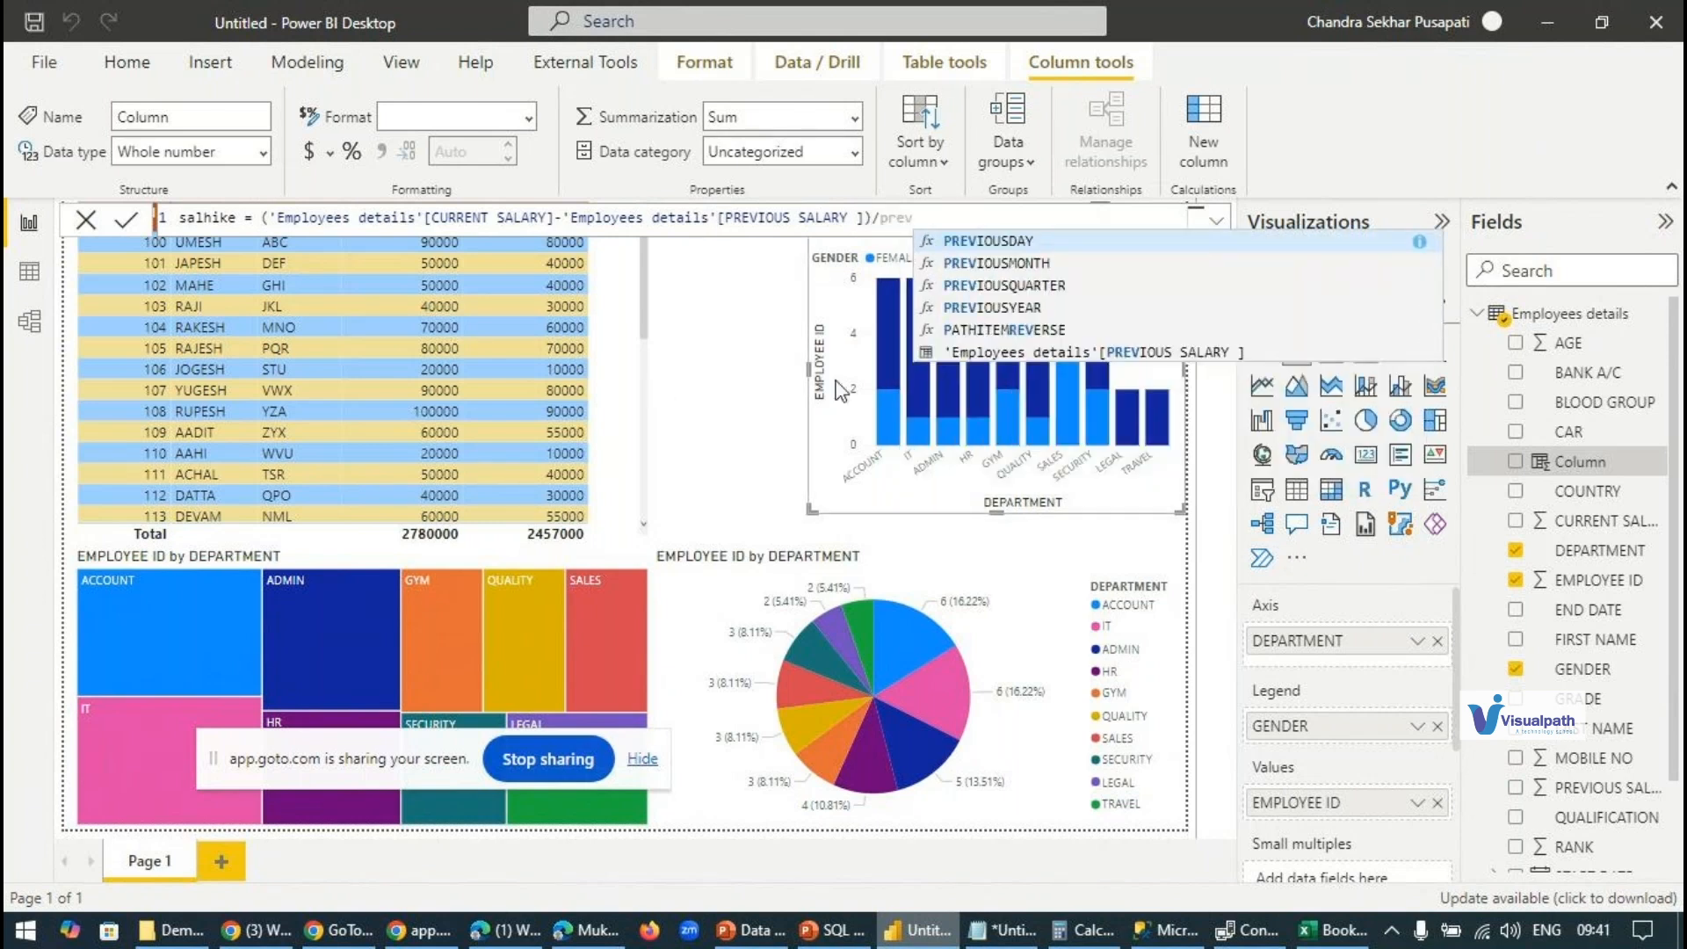
click(1146, 353)
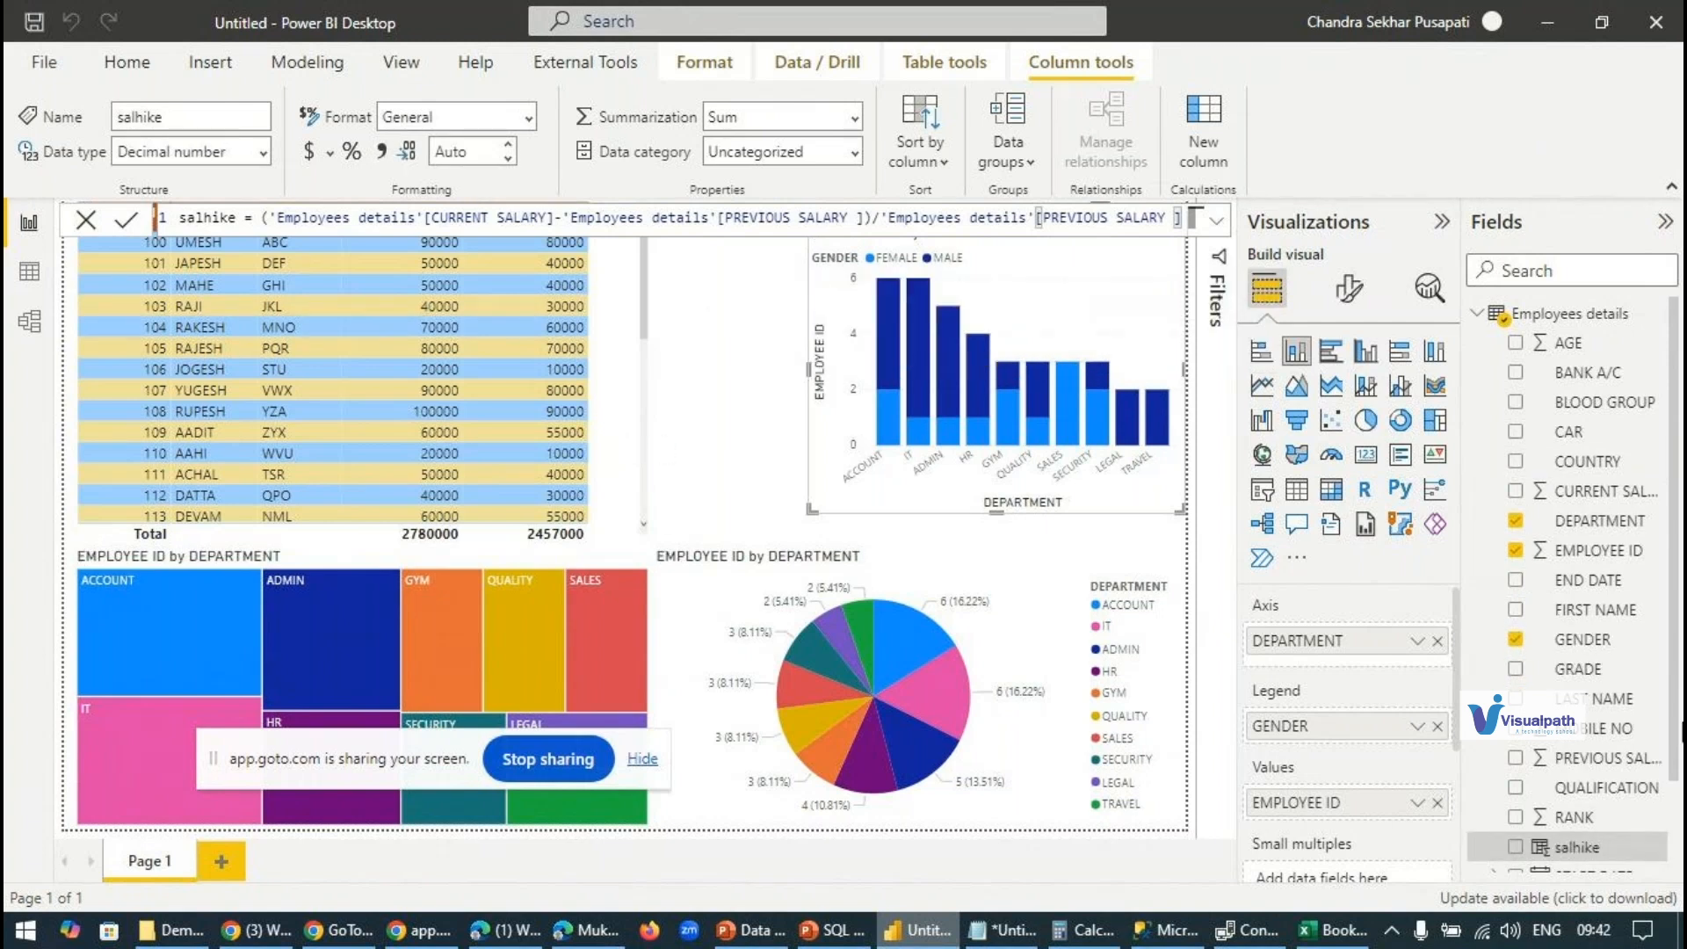
Step: Replace the LAST NAME field with salhike in the employee table visual
scroll(1624, 668, down, 2)
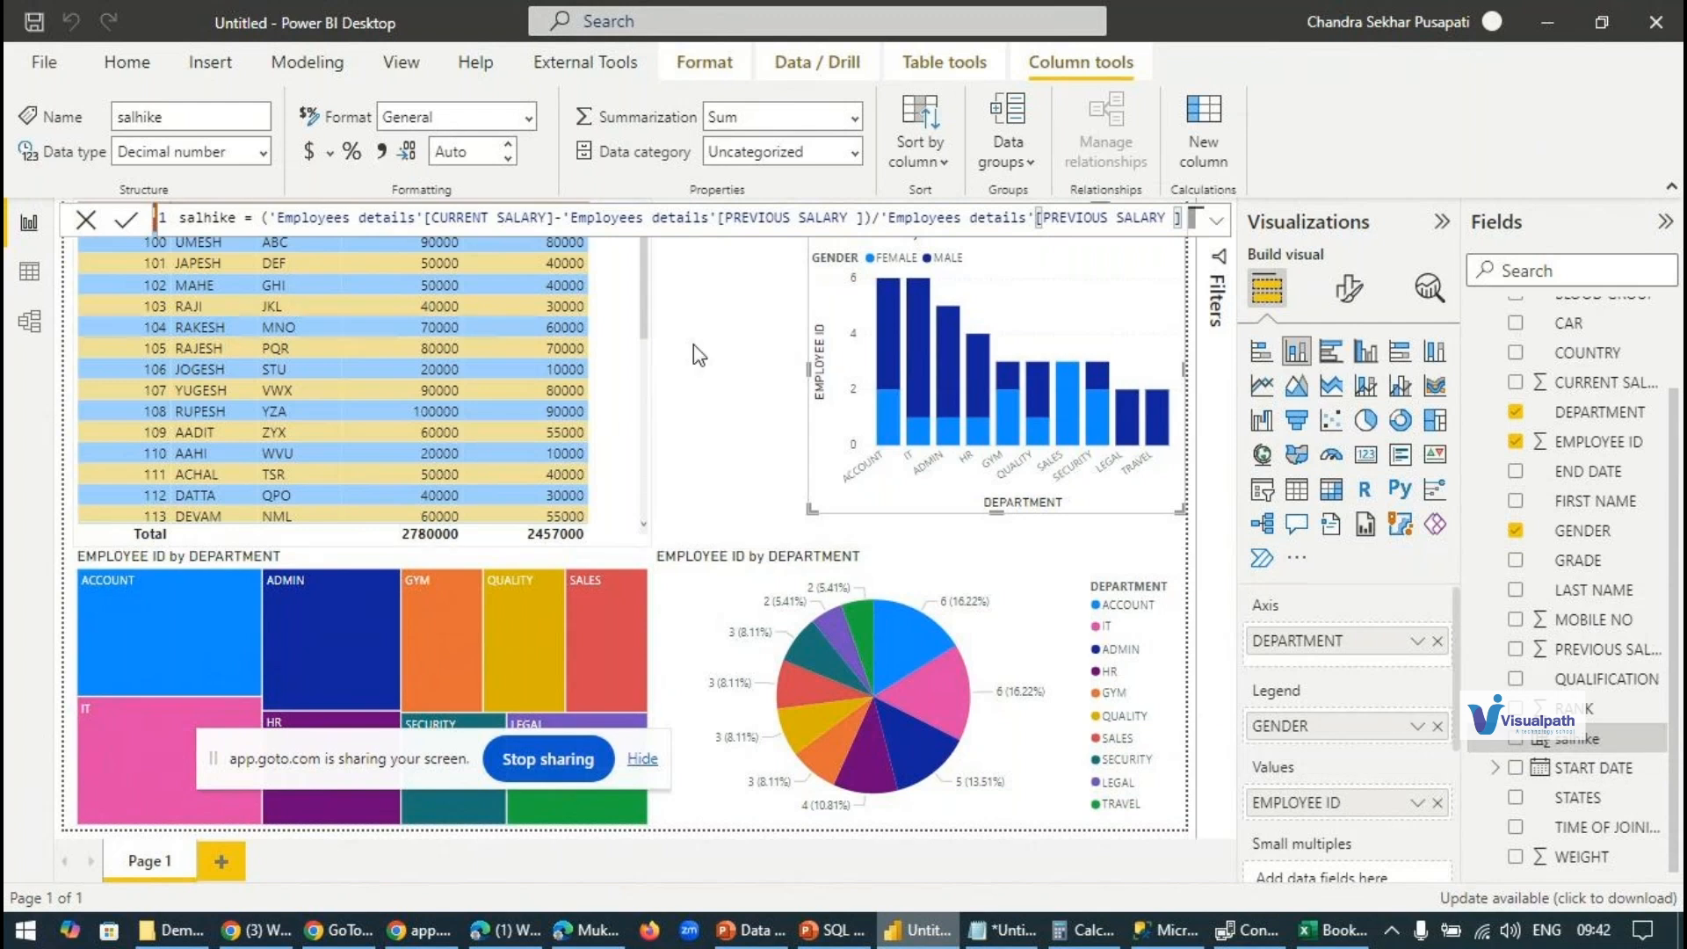
click(628, 334)
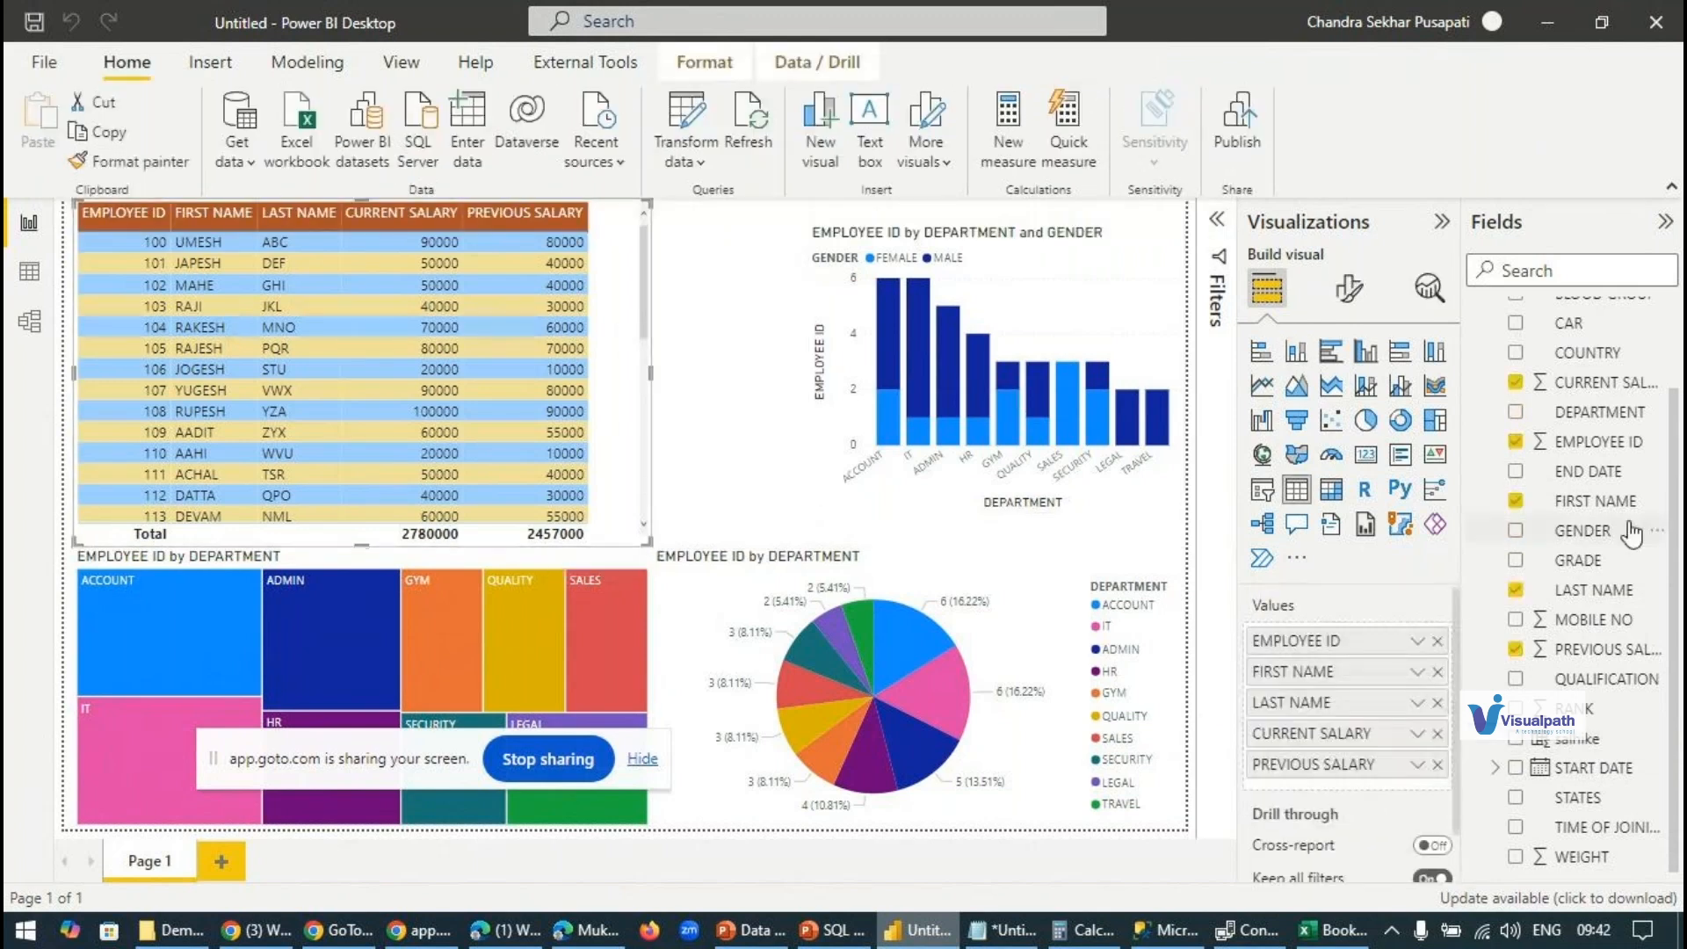
click(1515, 590)
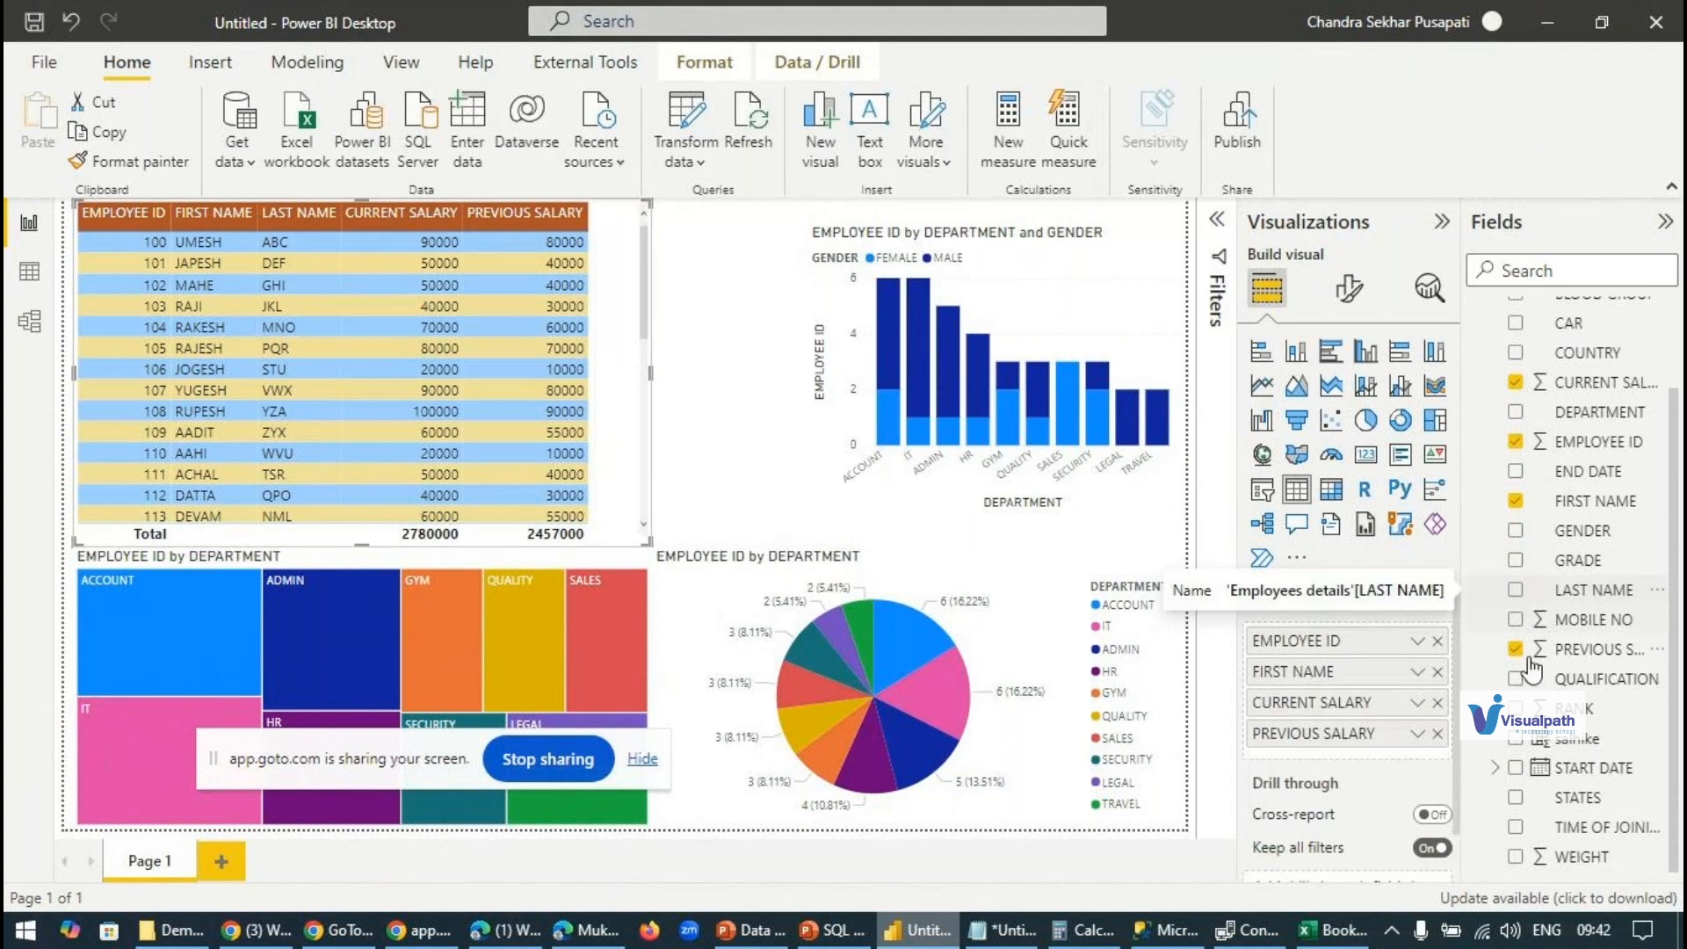
click(1517, 741)
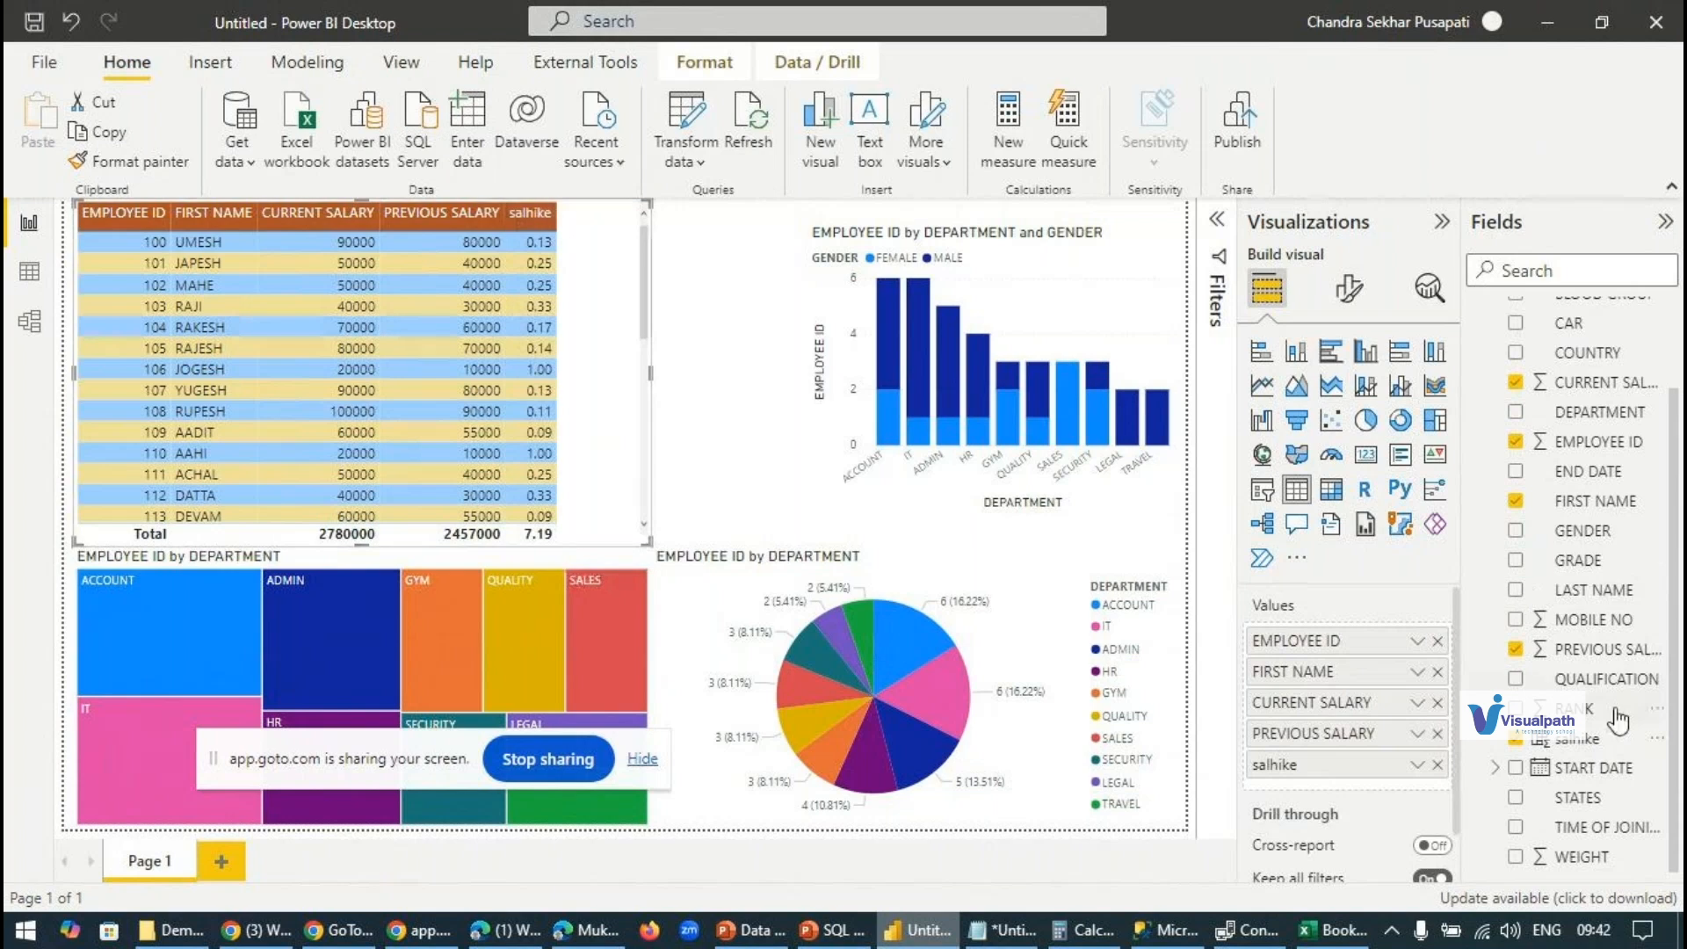
Step: Format the salhike column as a percentage, and select the employee table visual
click(1561, 741)
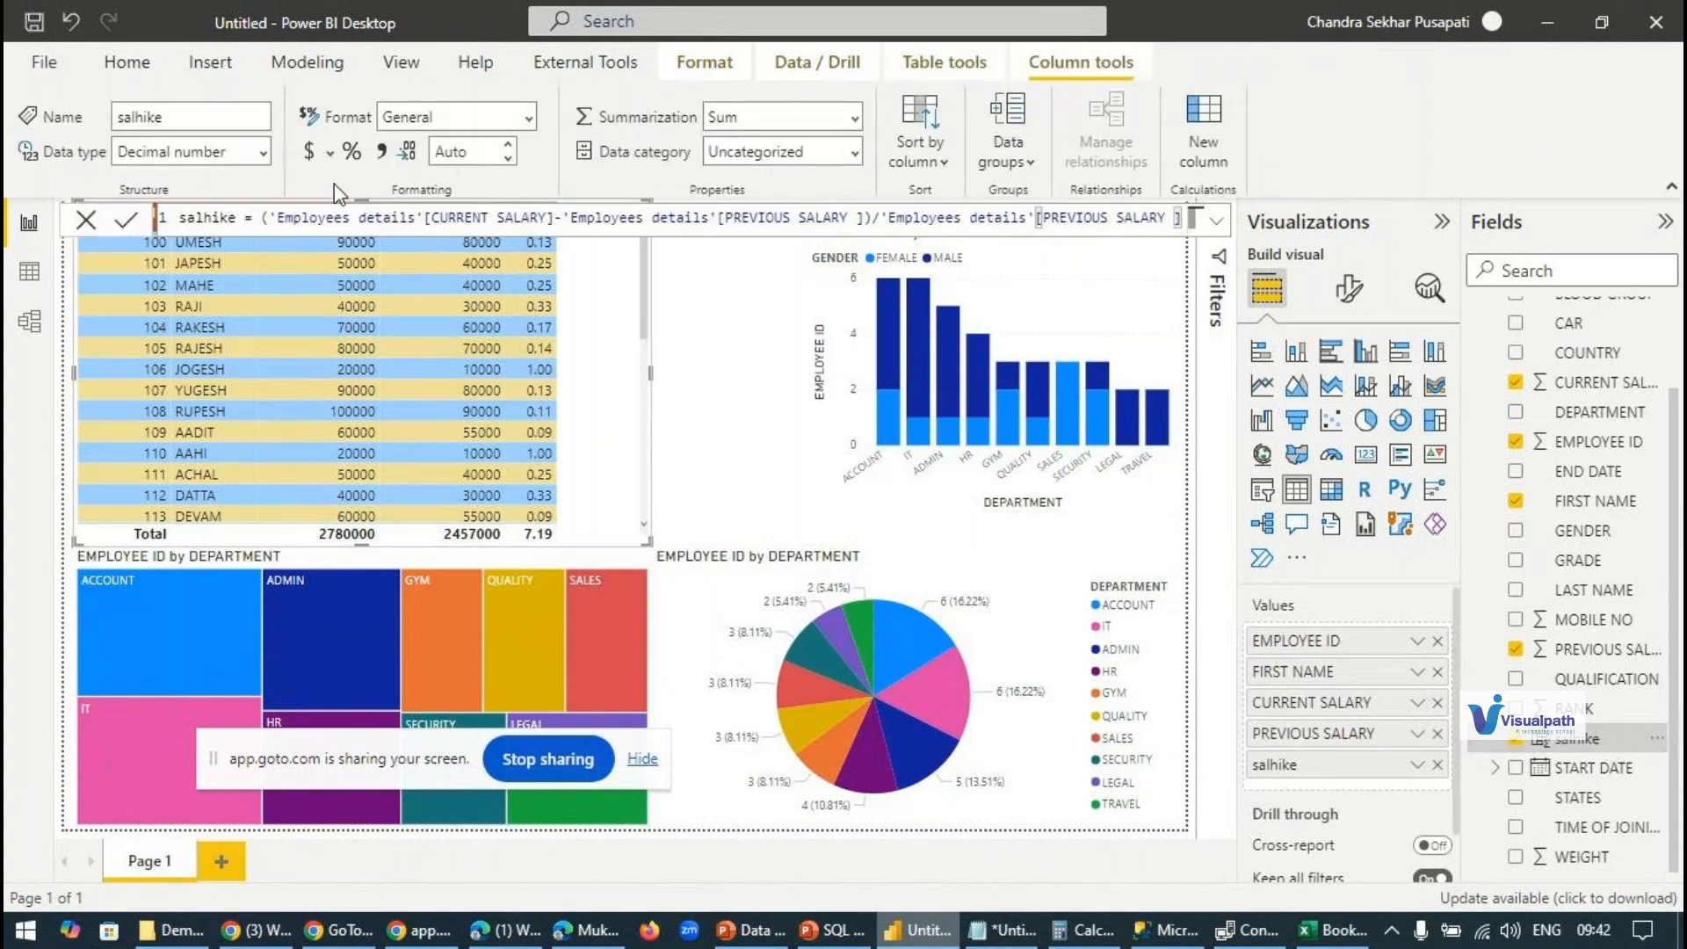
click(736, 344)
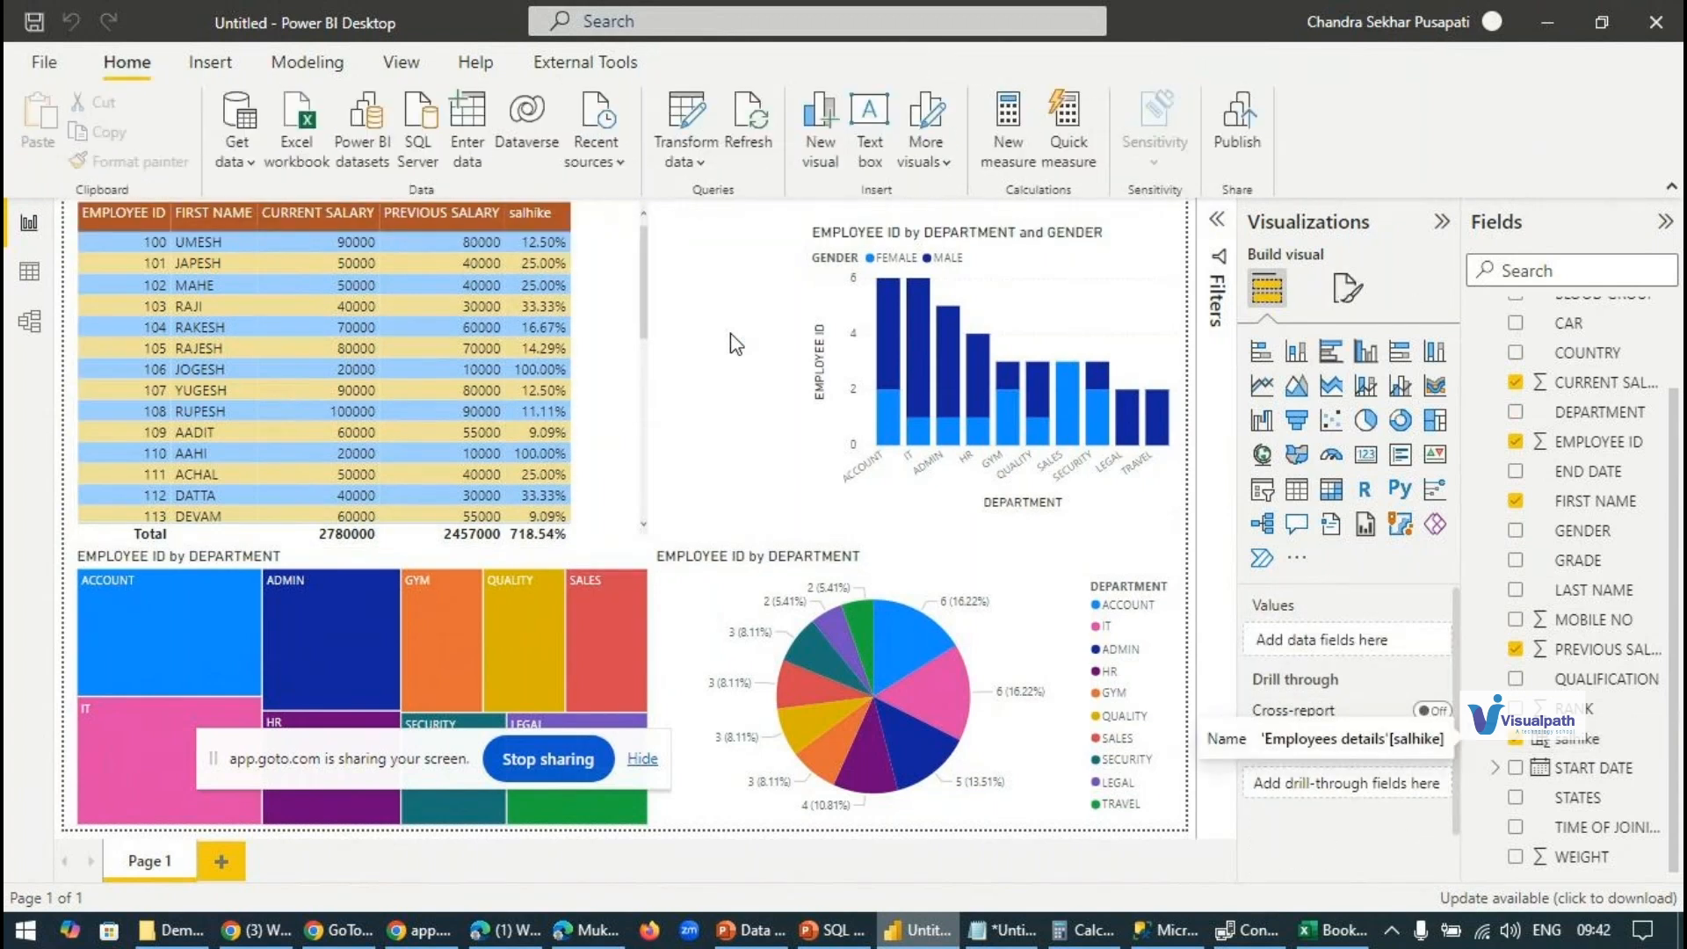
click(611, 329)
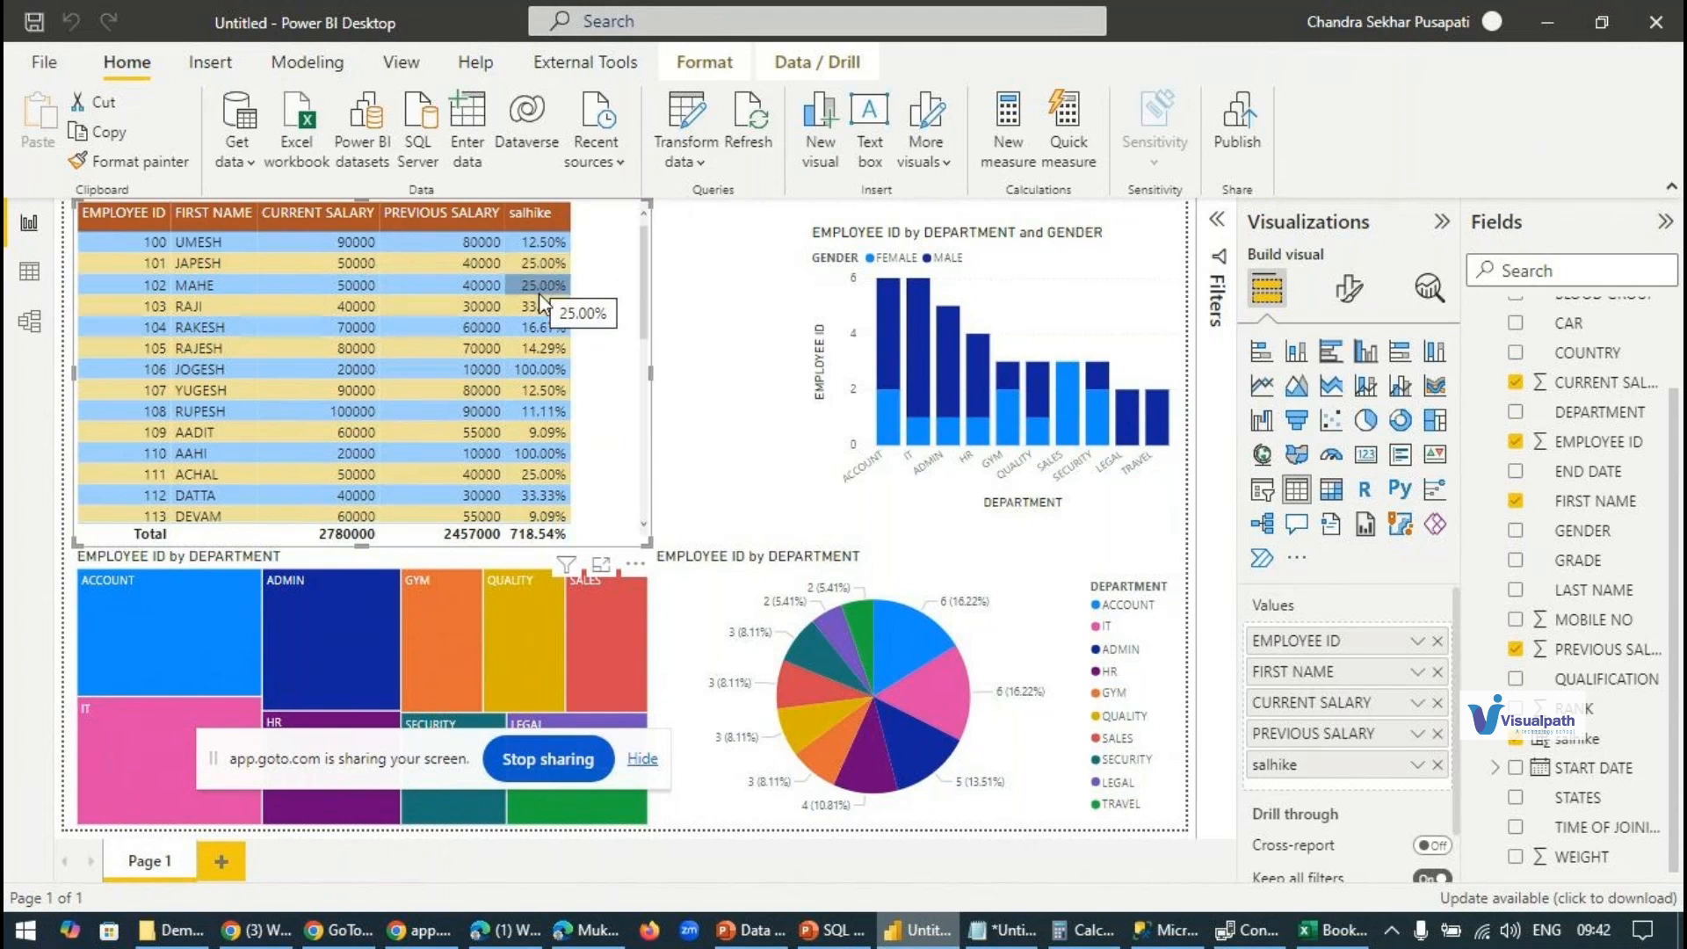
Step: Check the GoTo Meeting session in the browser, and return to the Power BI Desktop report
click(340, 931)
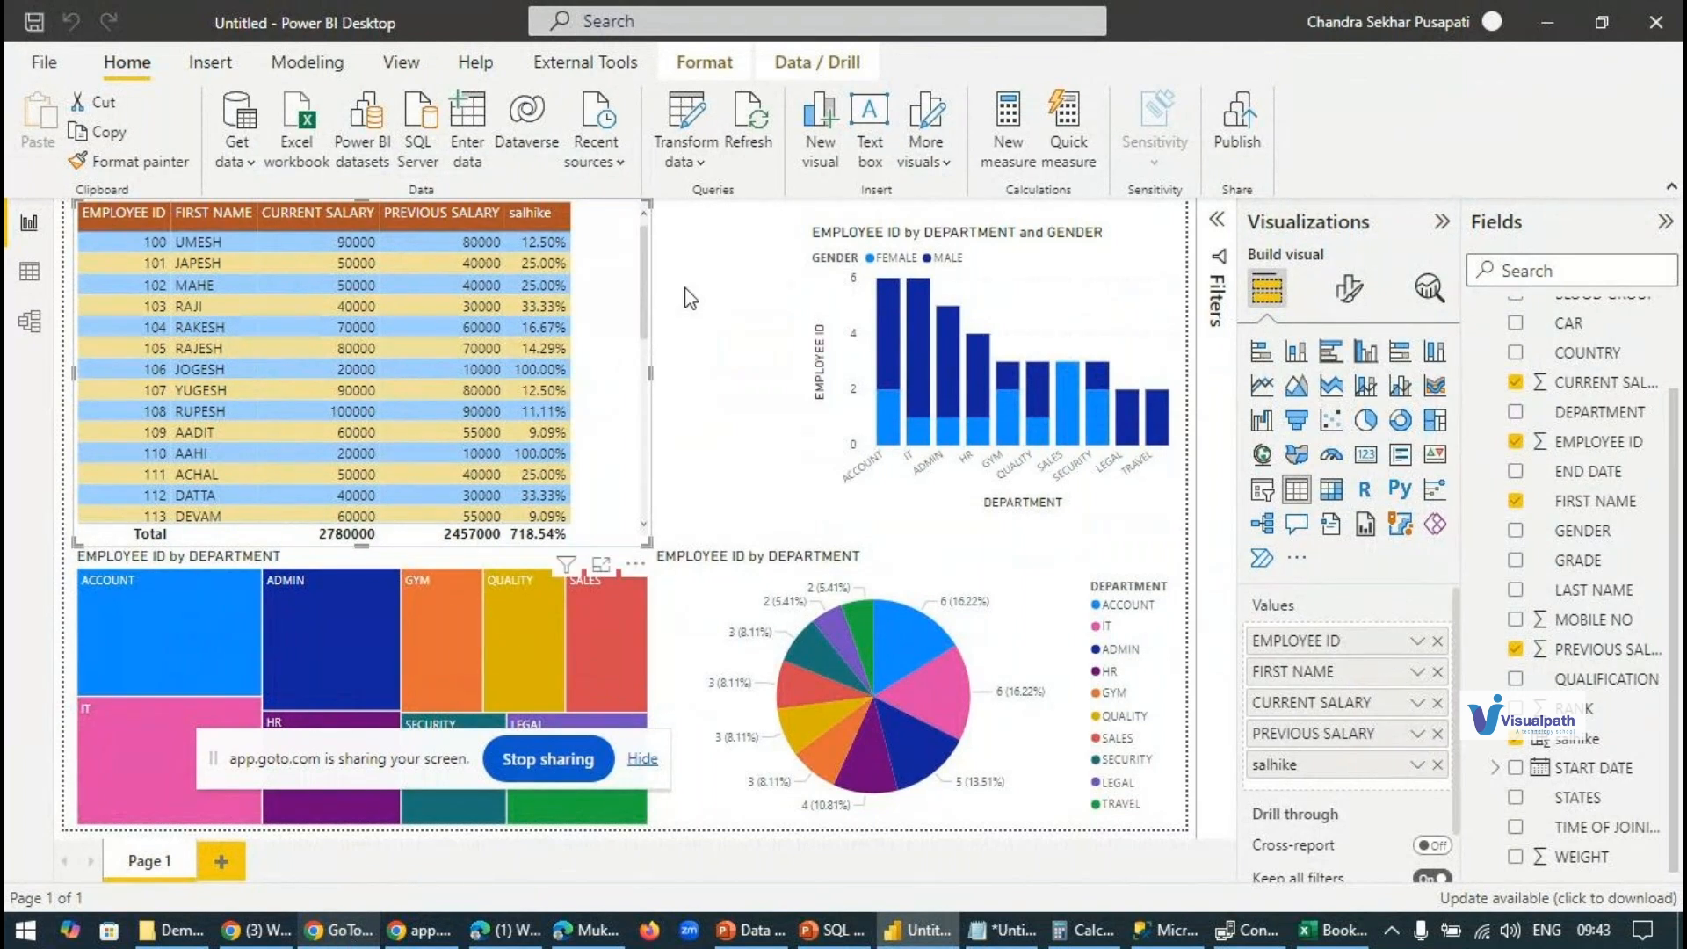
click(309, 64)
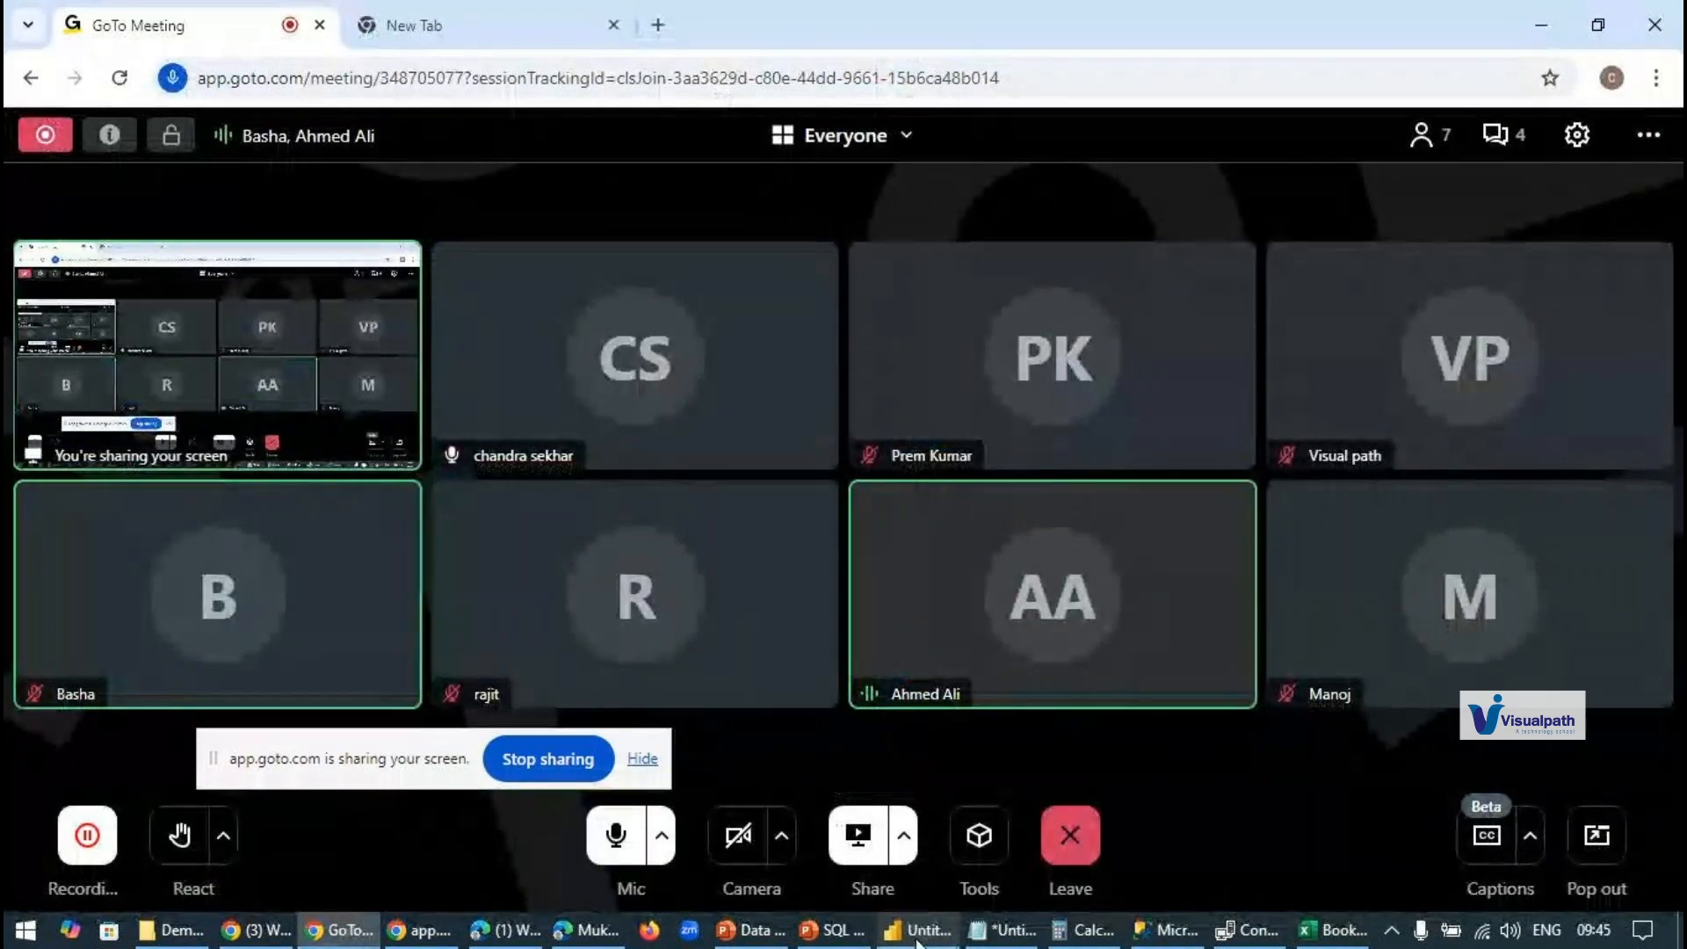
click(916, 936)
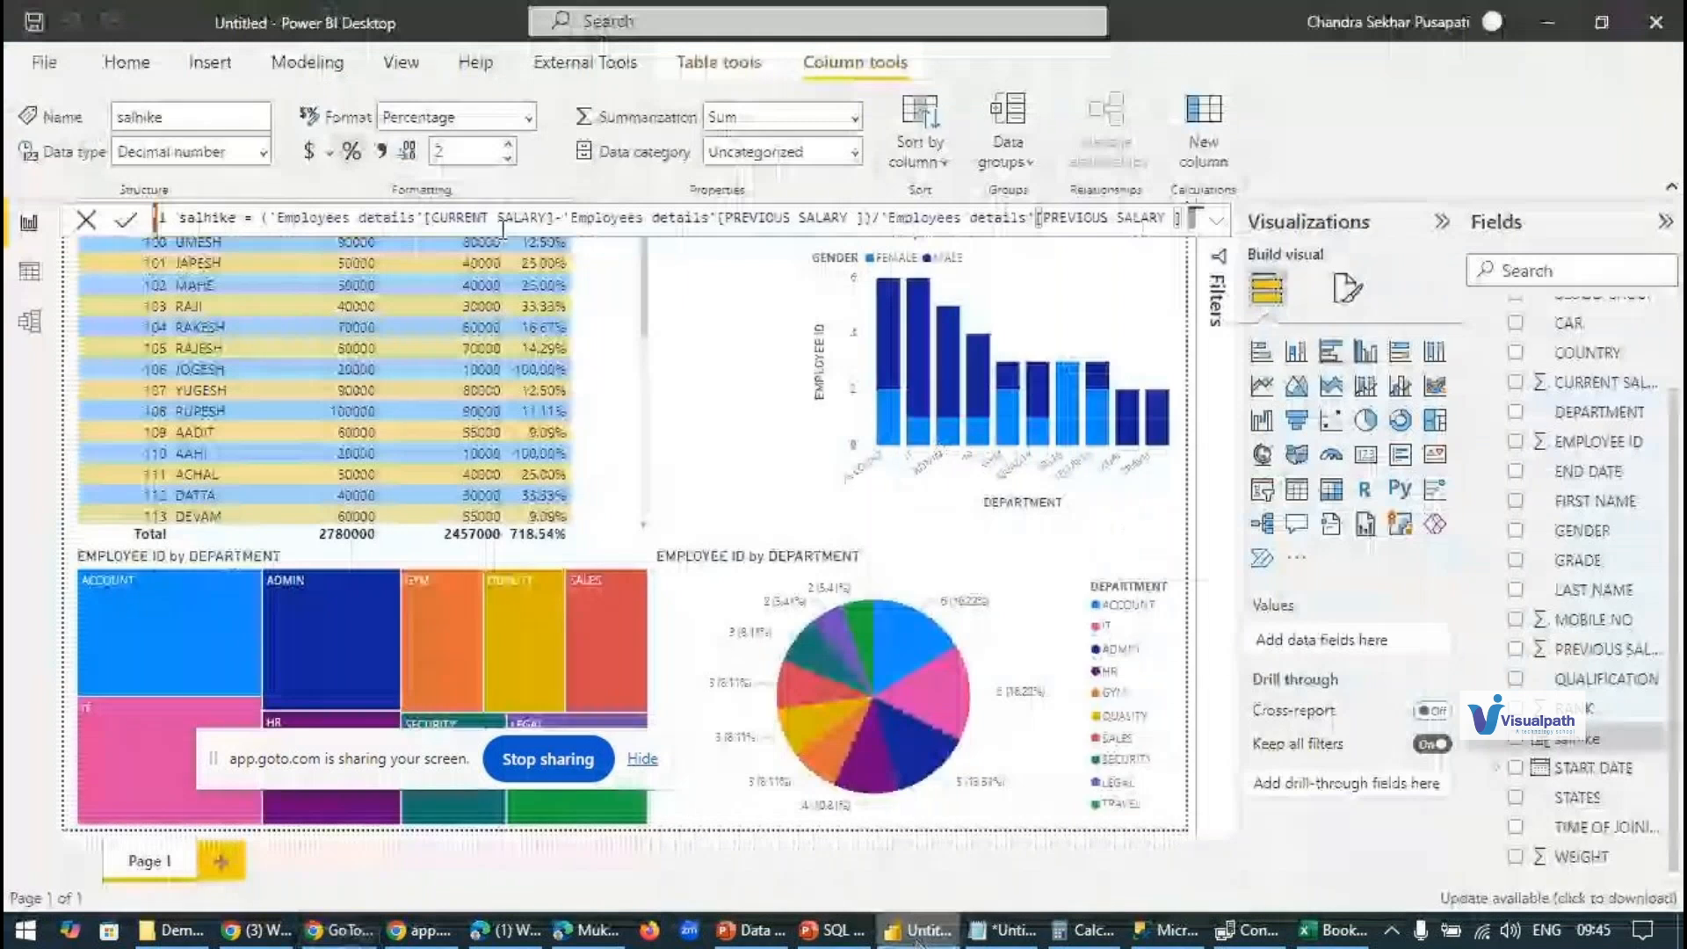
click(666, 290)
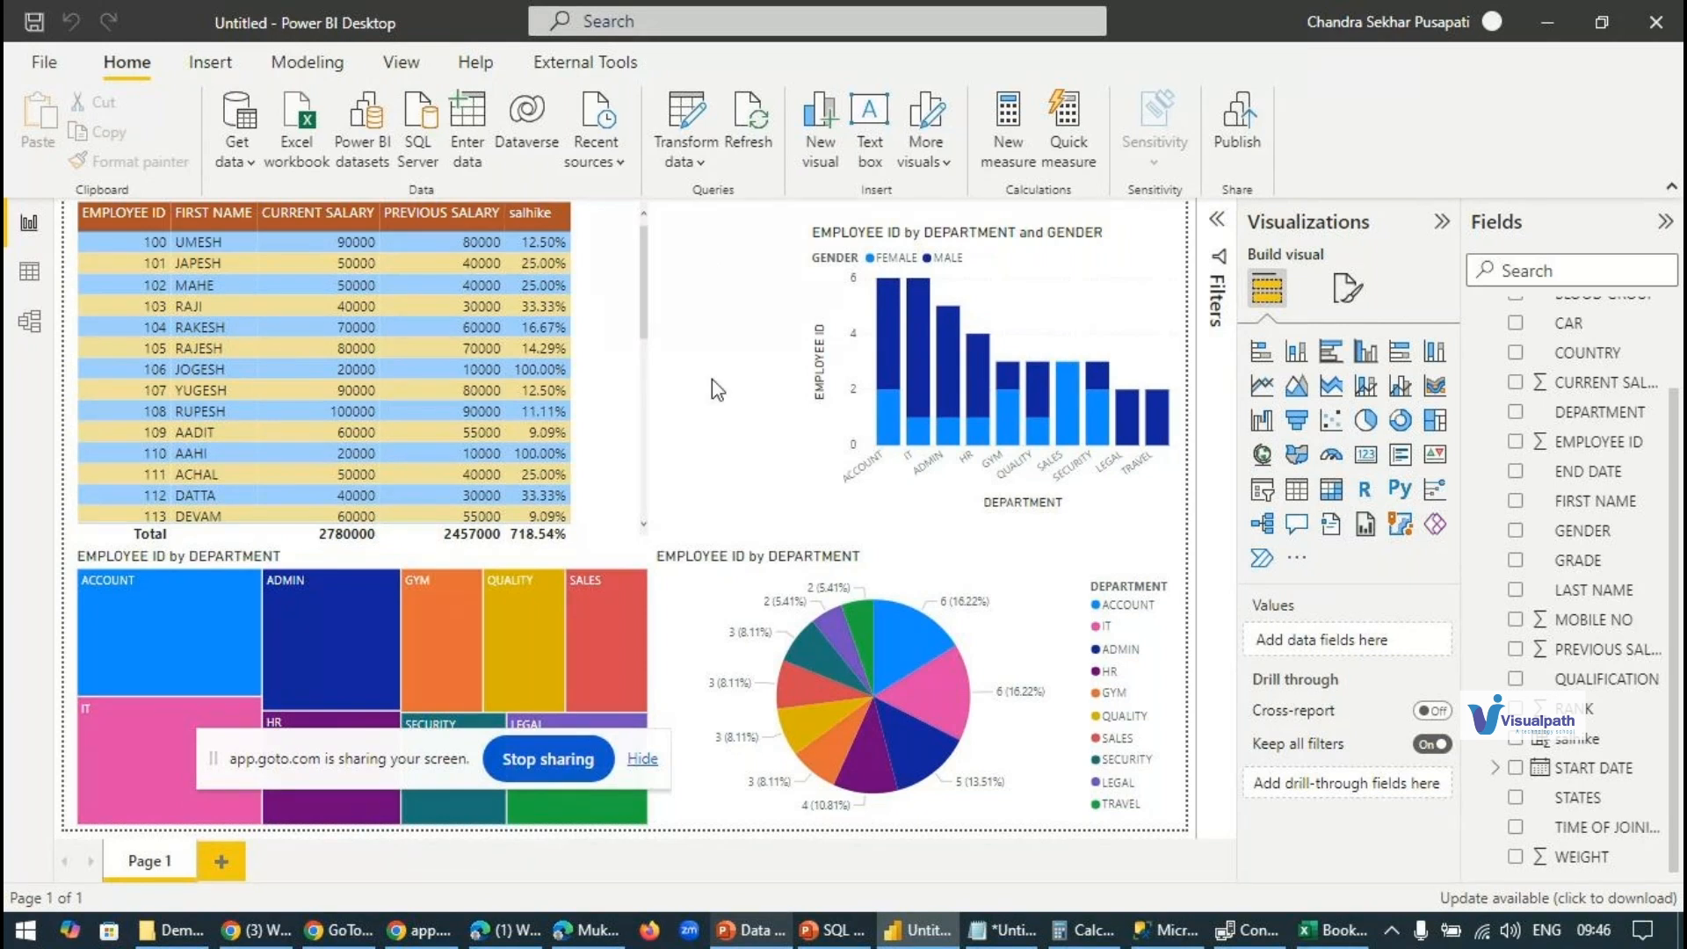
Step: Switch to PowerPoint, open the Power BI Service slide, and start the slide show from it
click(750, 932)
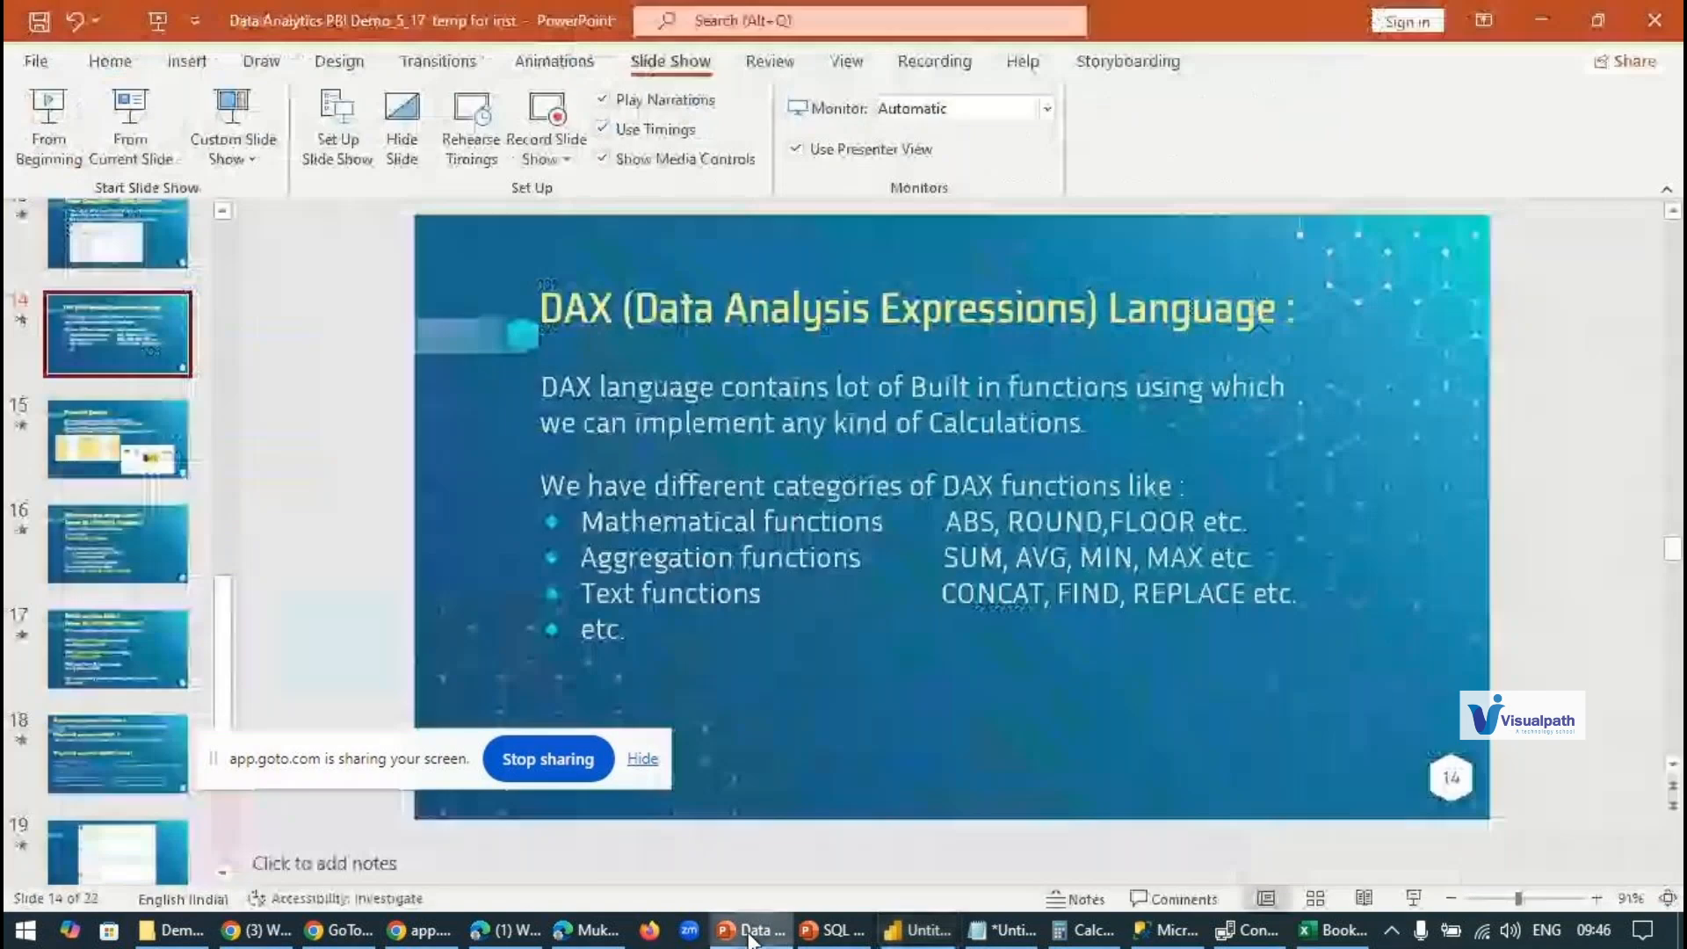
click(123, 441)
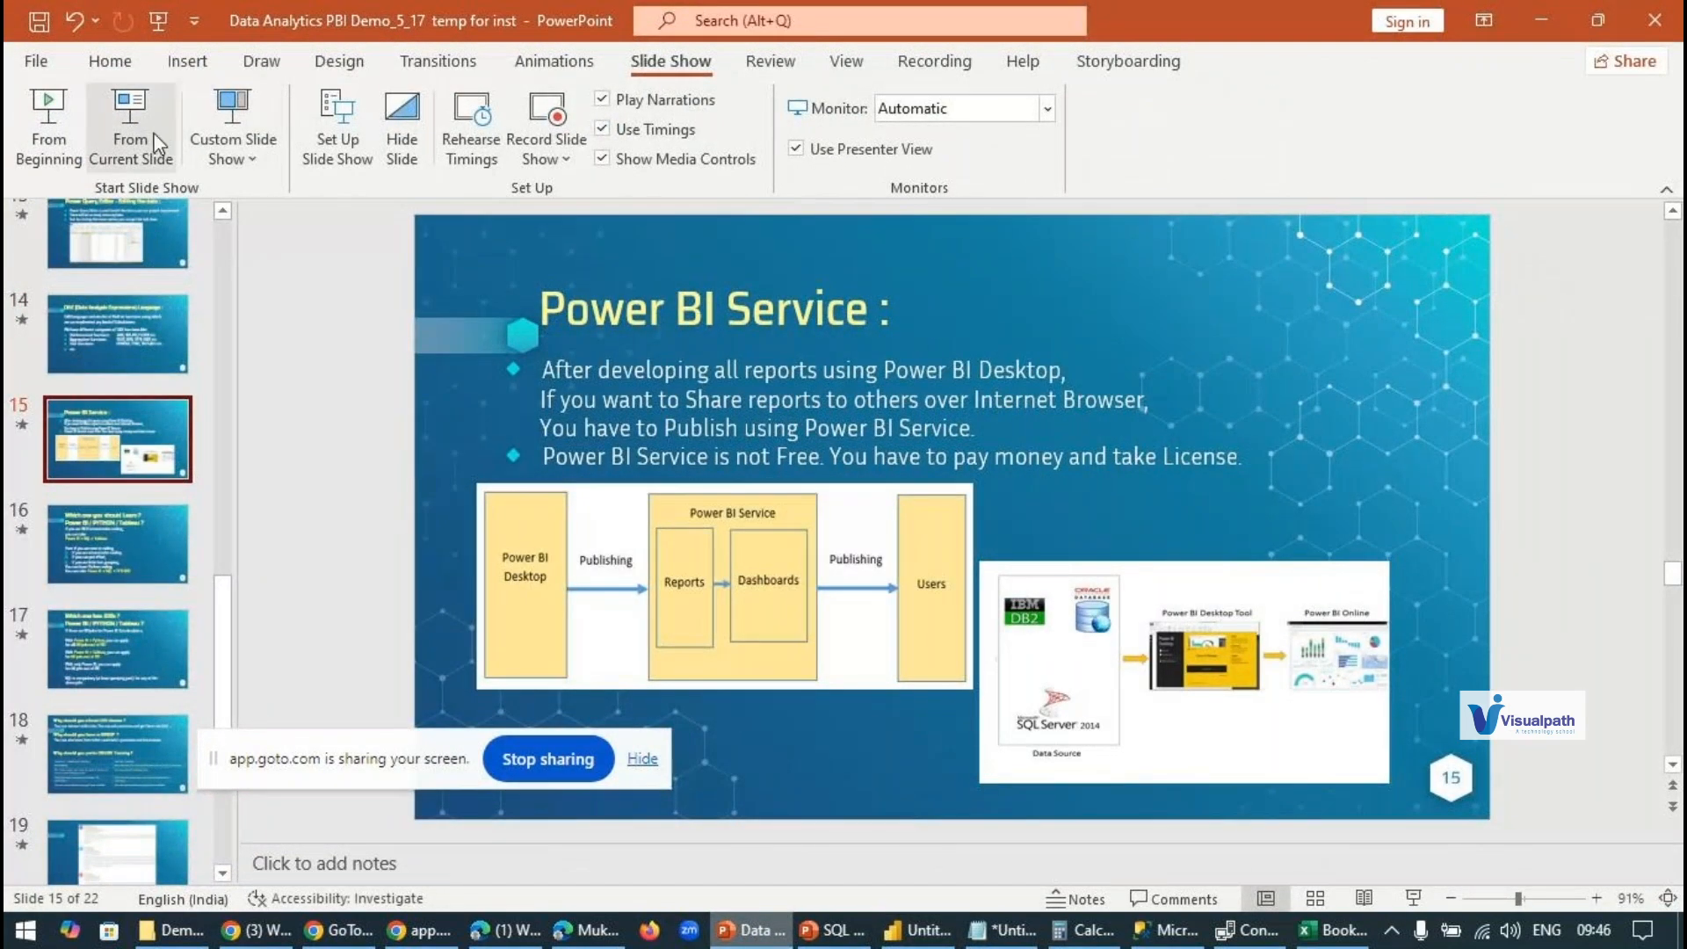
click(132, 132)
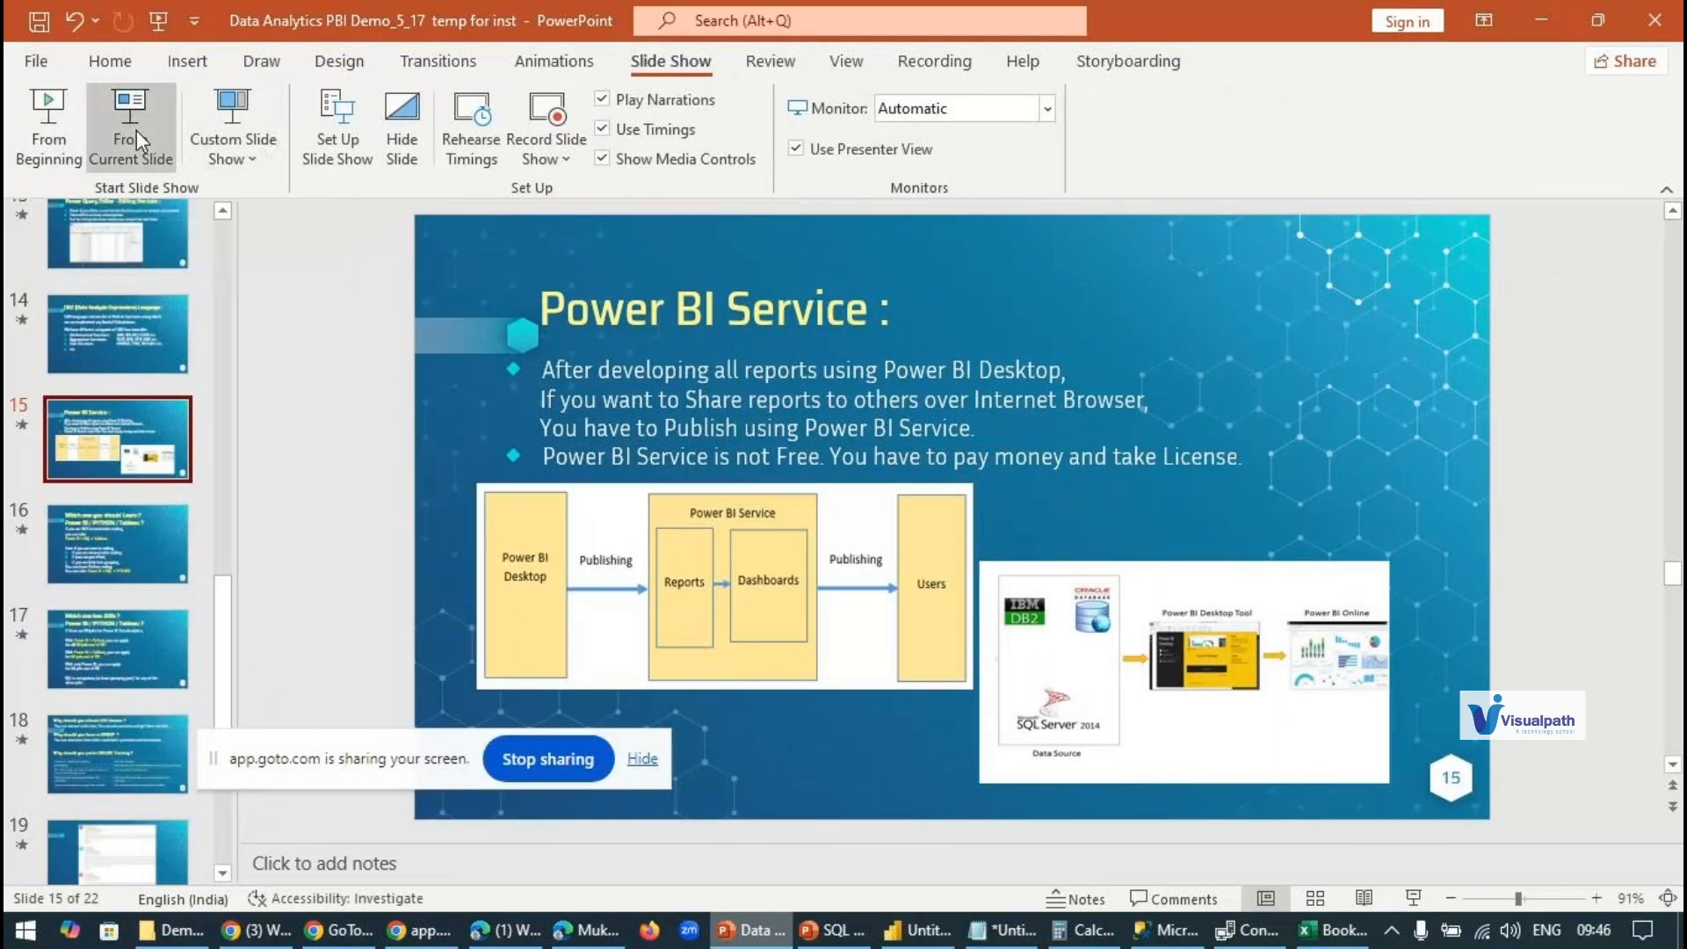